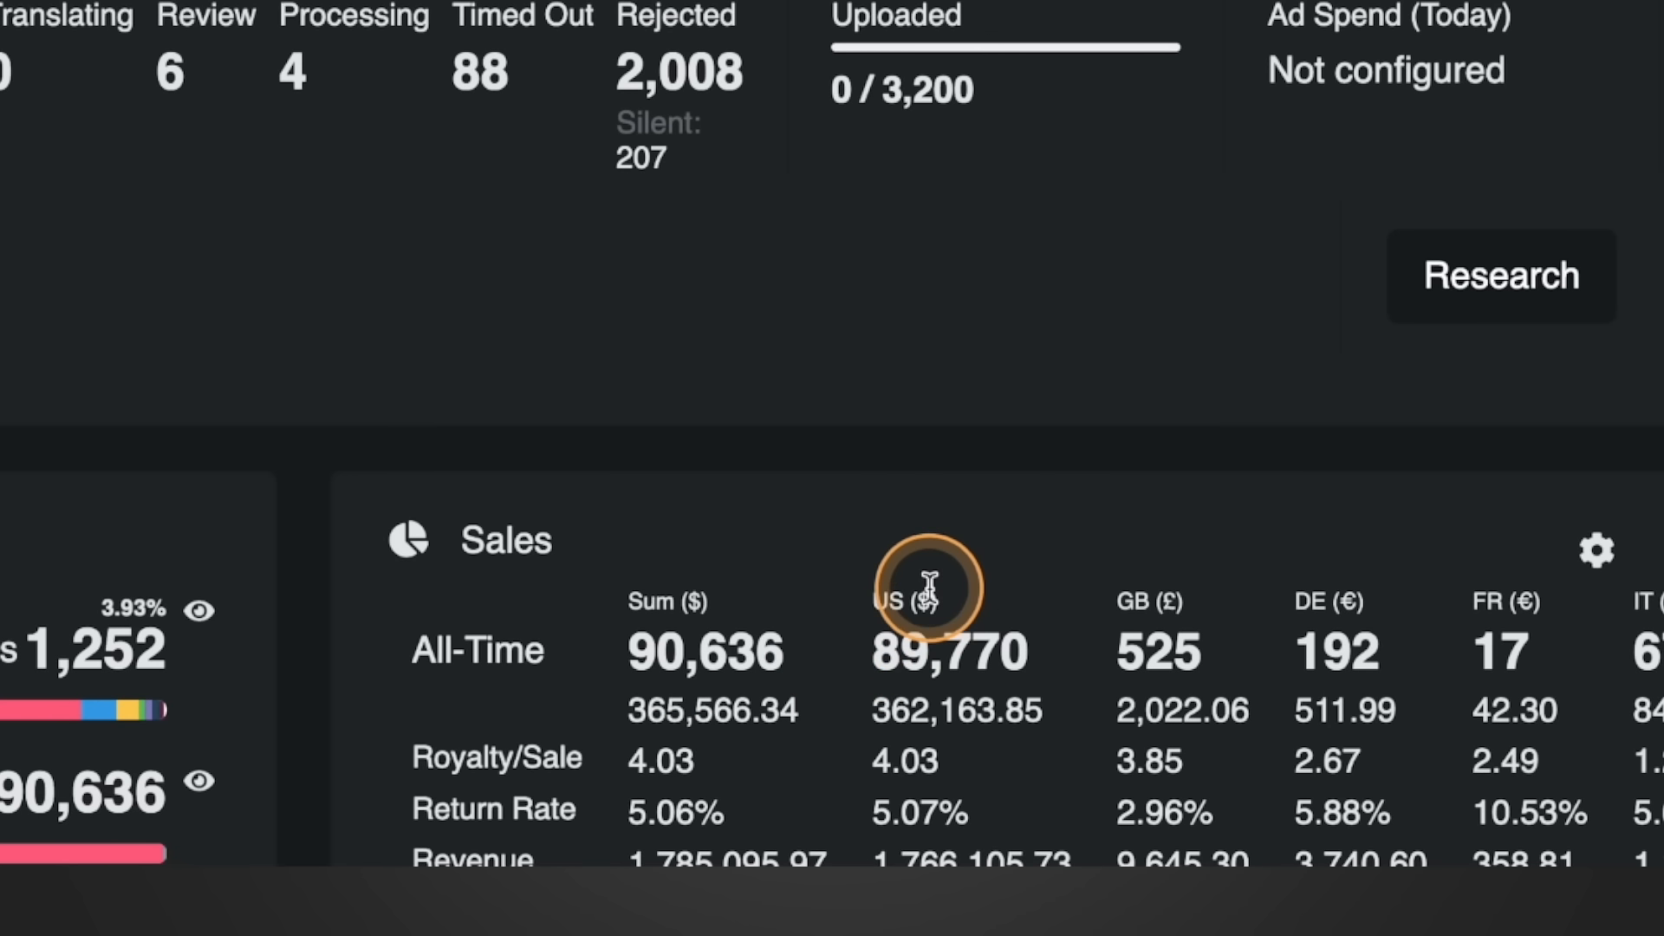
Step: Review the all-time figures in the Sales summary of the Merch on Demand dashboard and highlight the total royalty per sale
click(1595, 2)
click(1399, 72)
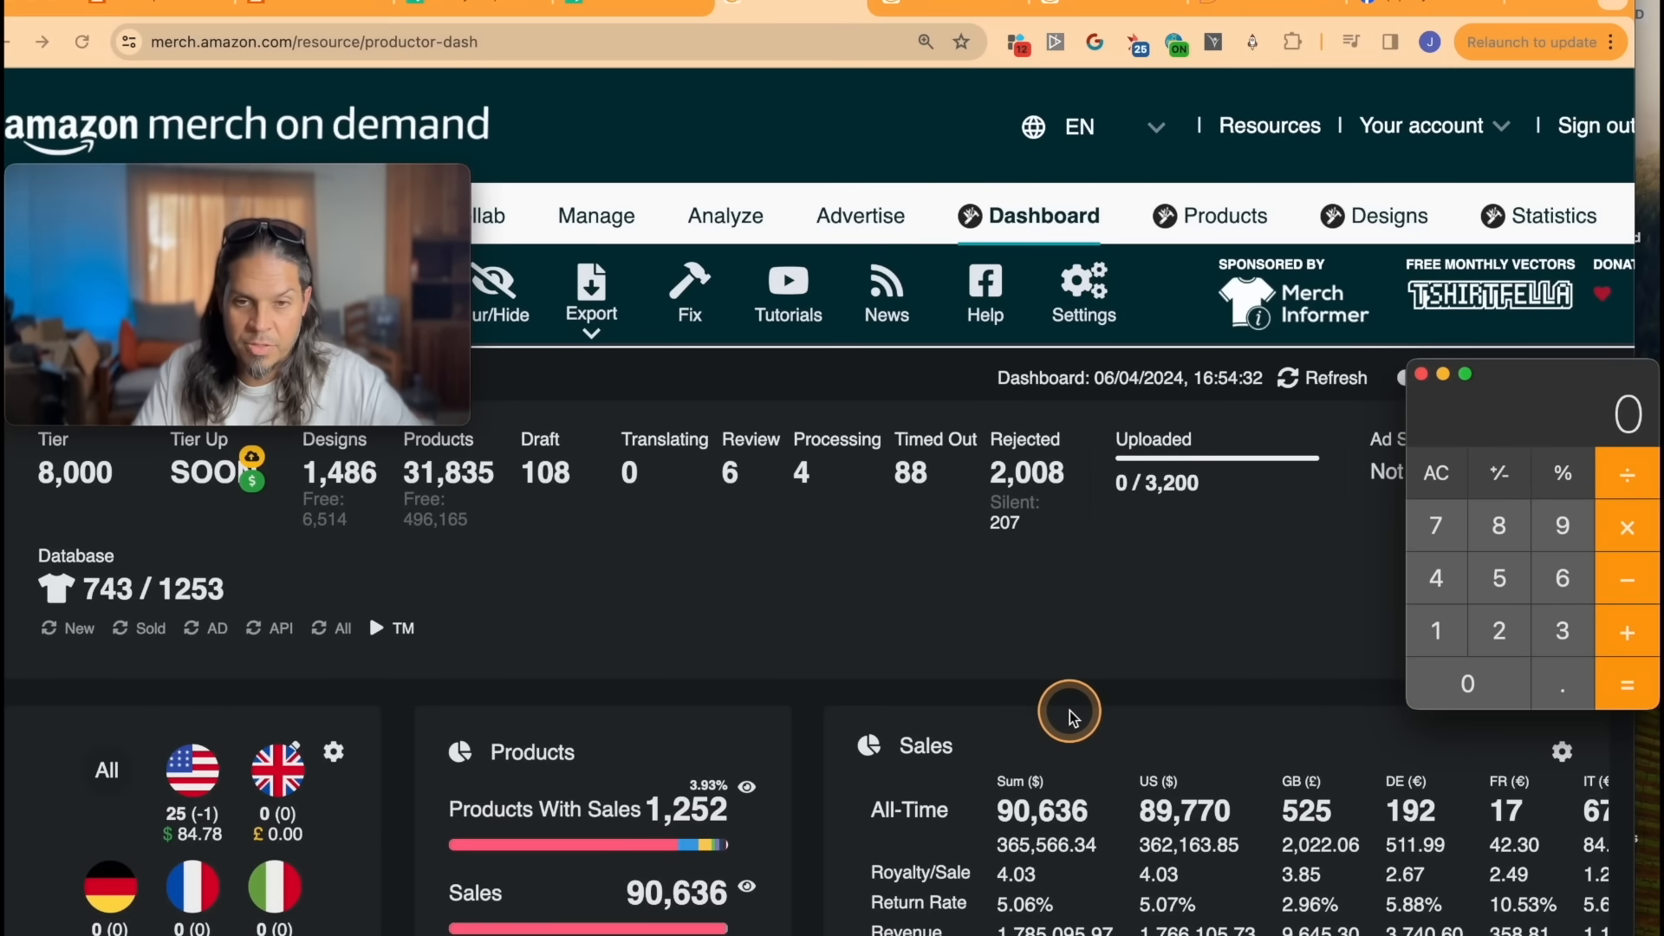
click(666, 511)
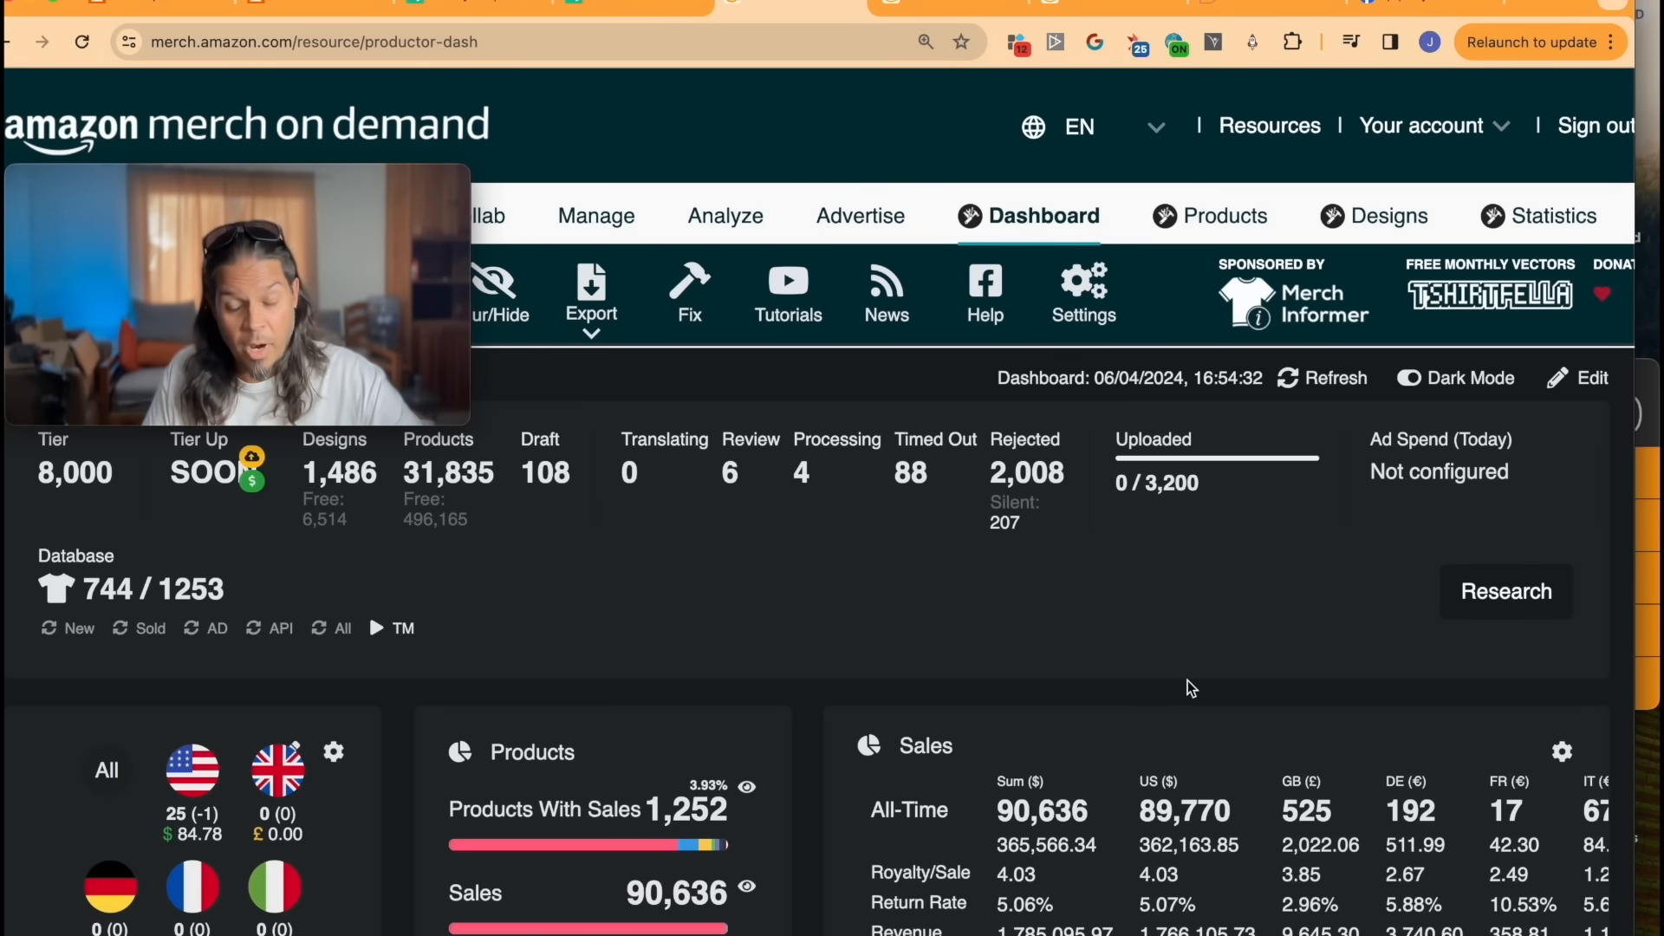
double_click(1022, 876)
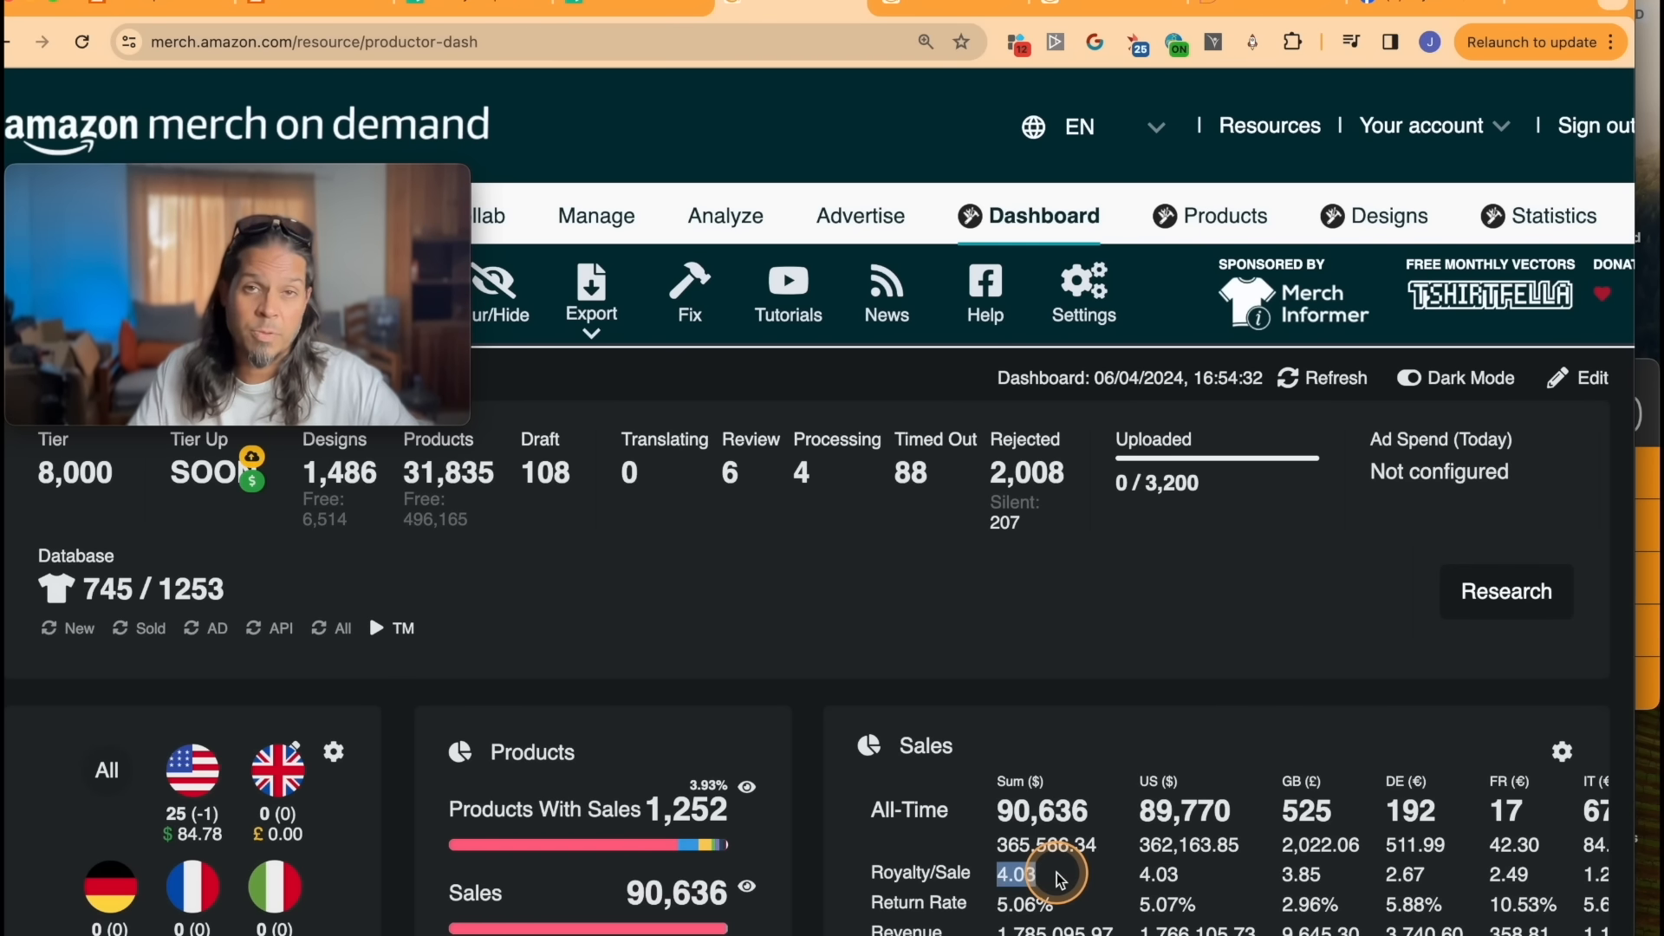
click(1010, 866)
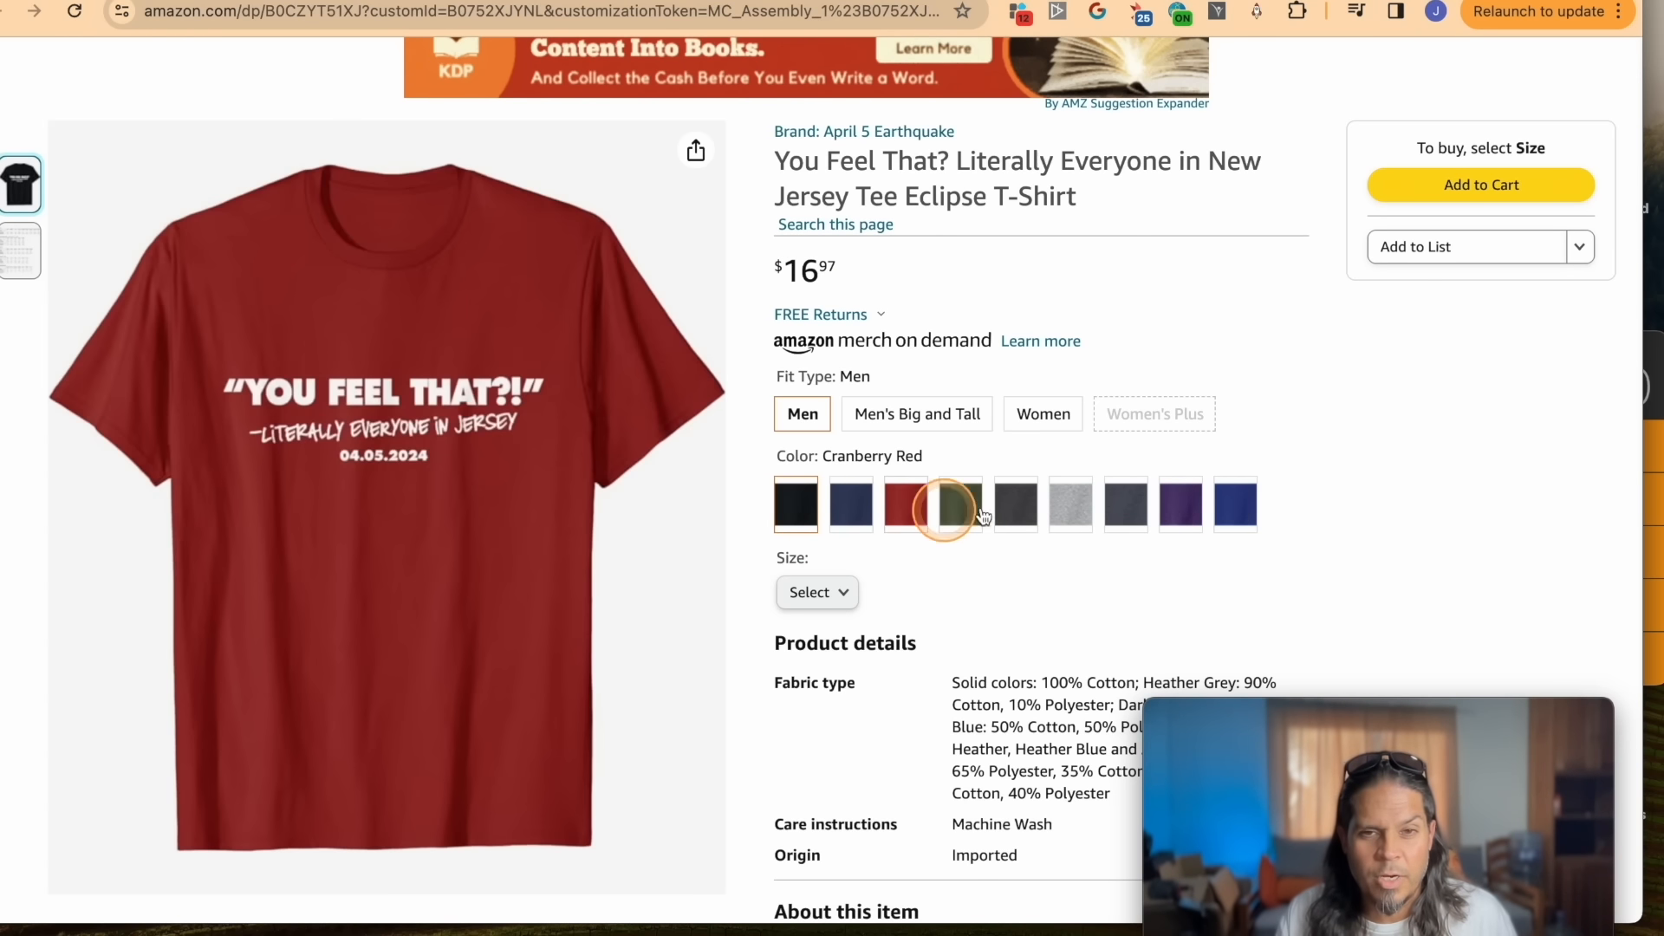
Step: Examine the colors and product details of the "You Feel That? Literally Everyone in New Jersey" T-shirt listing on Amazon
scroll(1040, 512, down, 2)
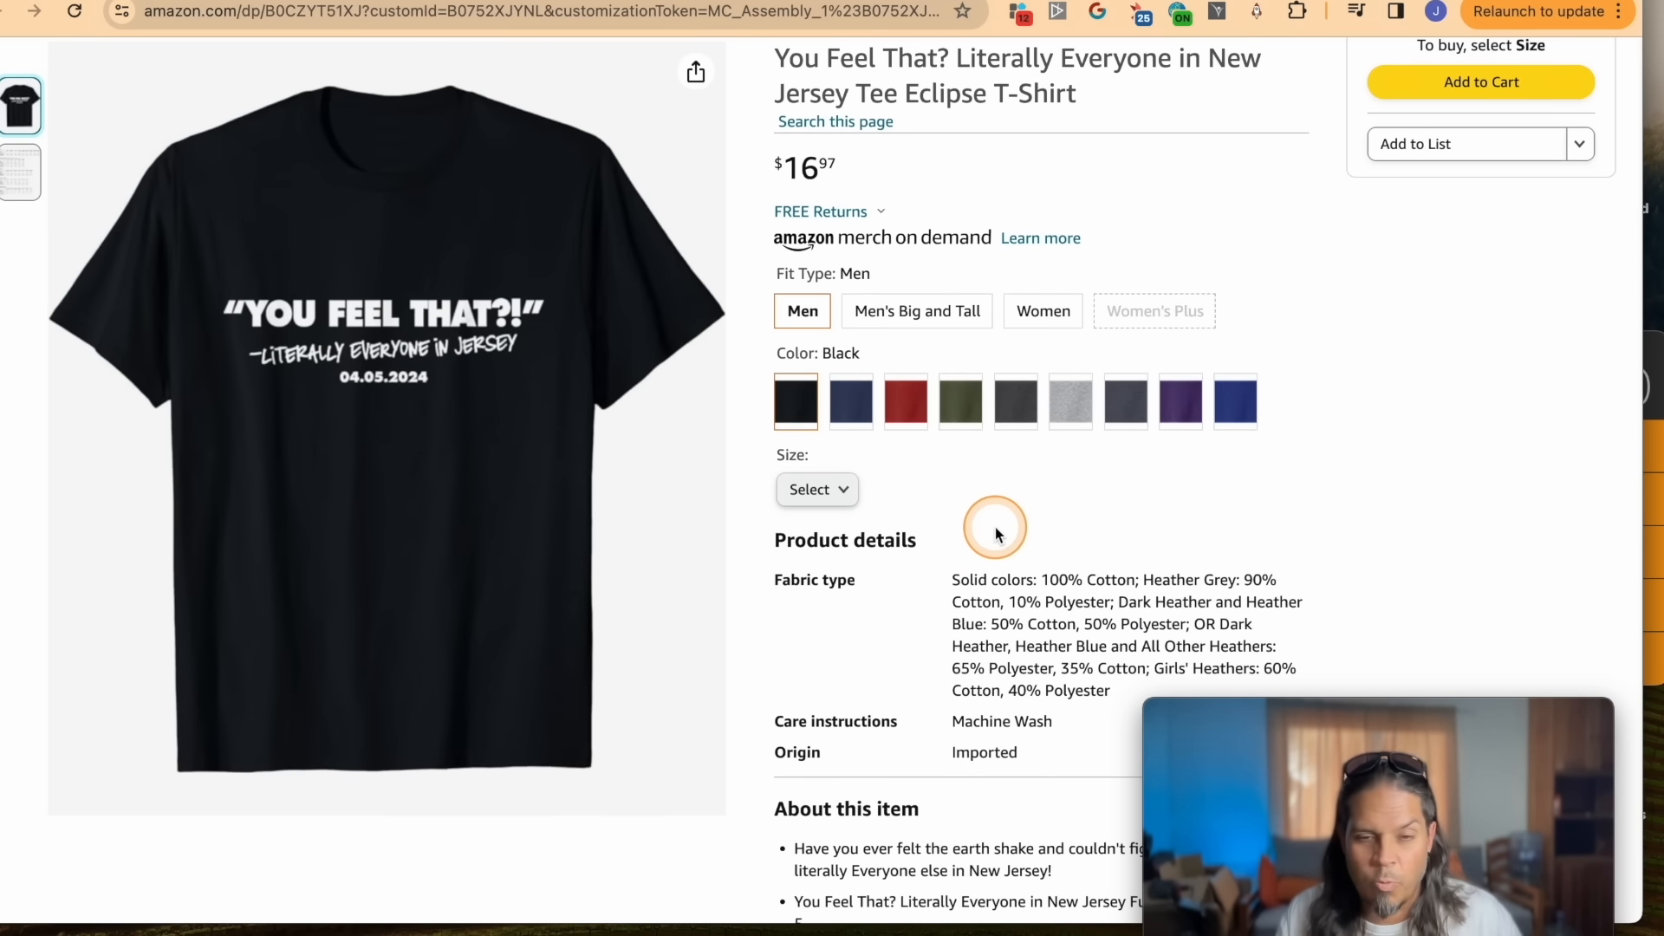
scroll(995, 531, down, 8)
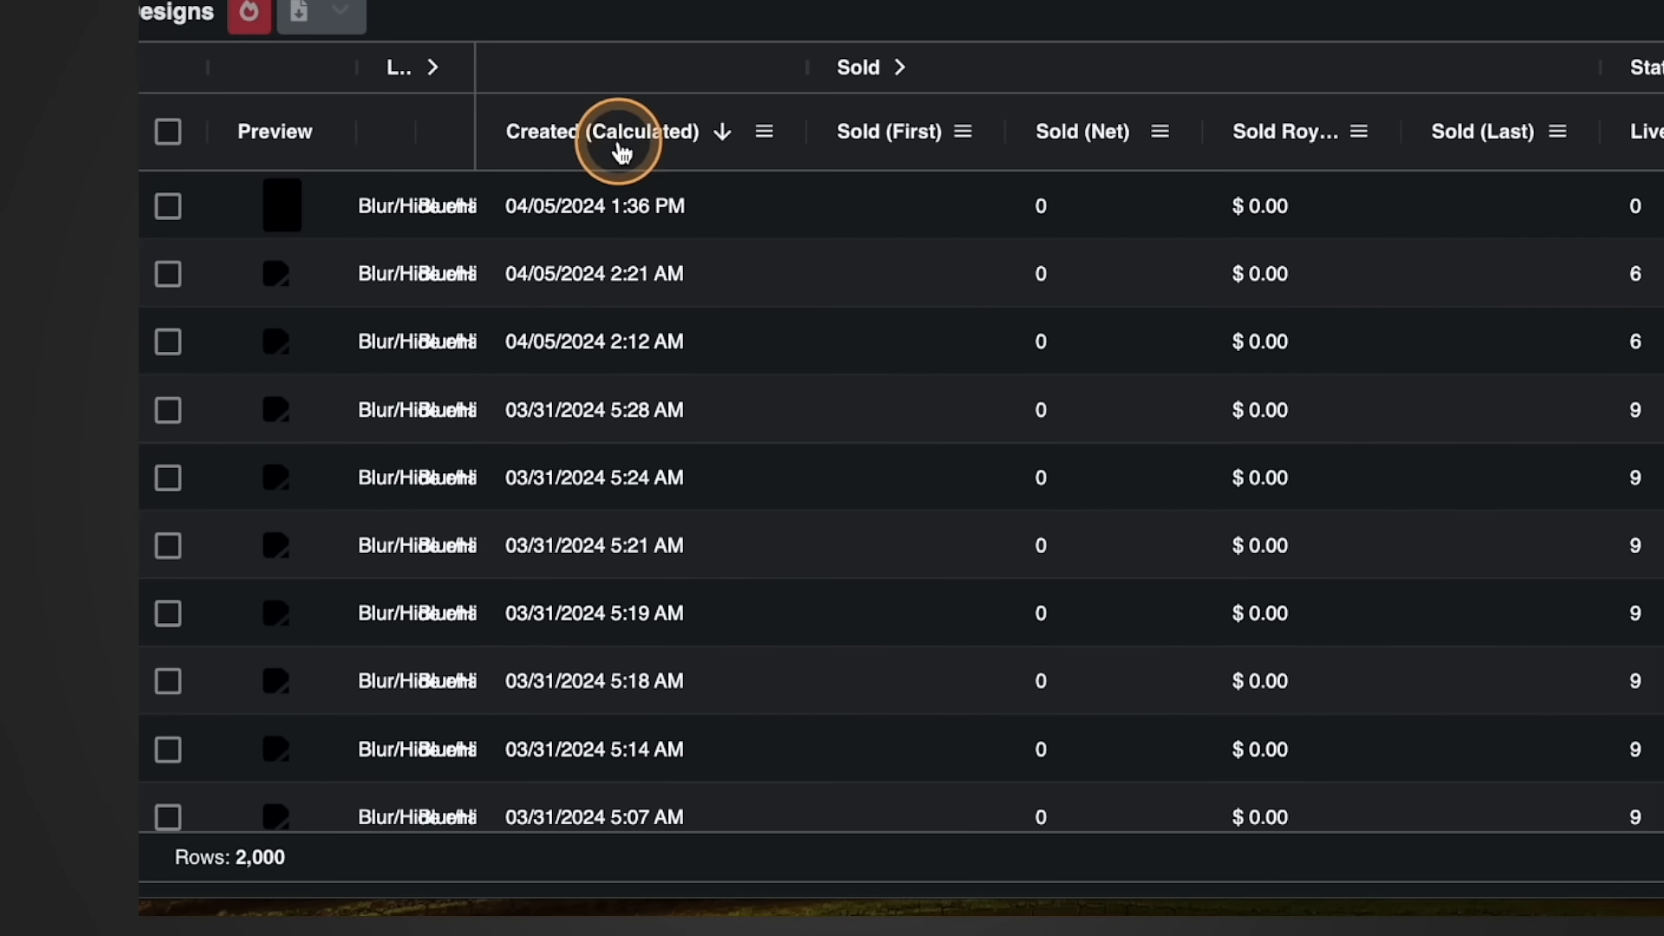
Step: Examine the most recently created designs in the Designs table, comparing their creation dates with first sale dates and net sales
click(698, 137)
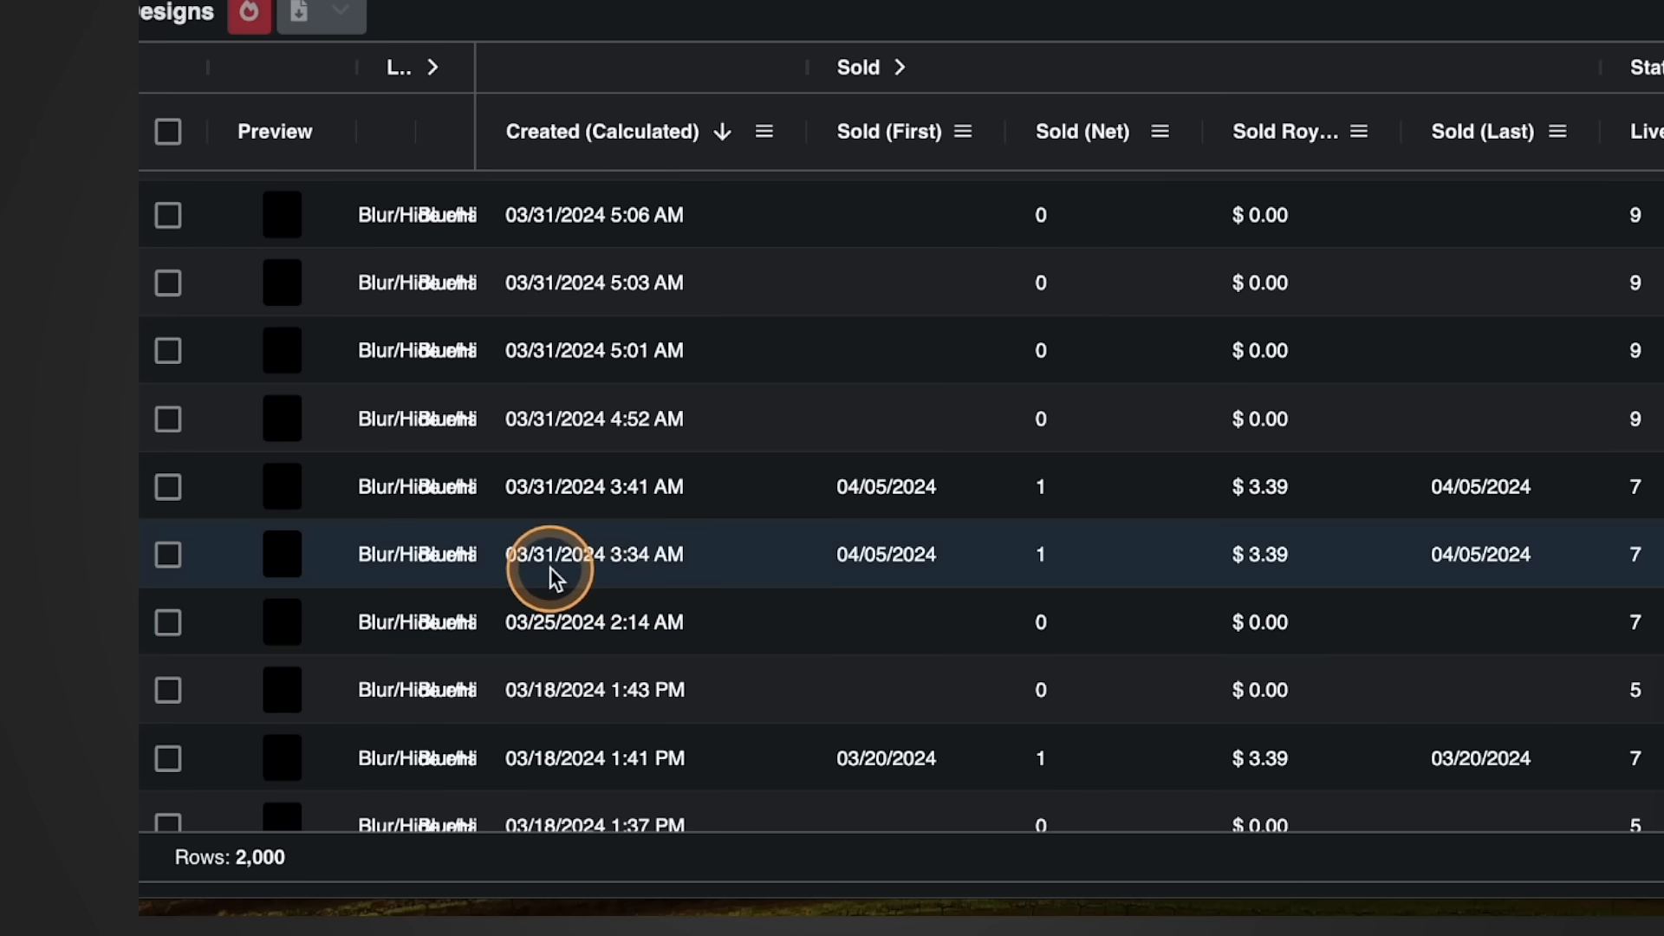
scroll(930, 563, down, 3)
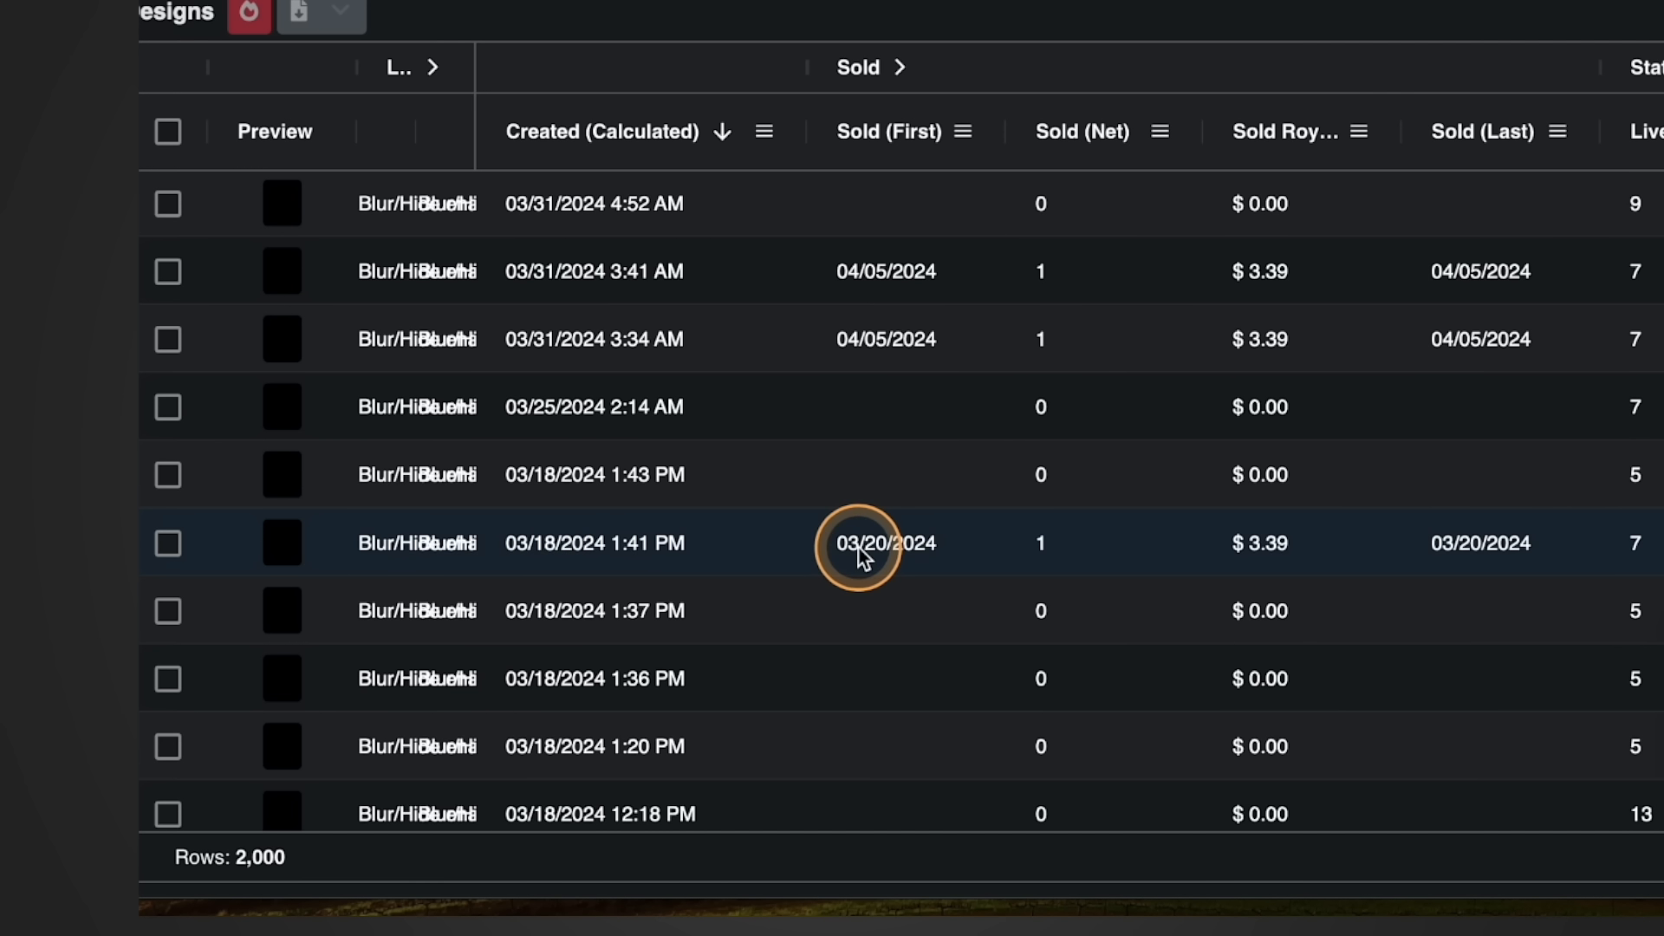
scroll(861, 555, down, 10)
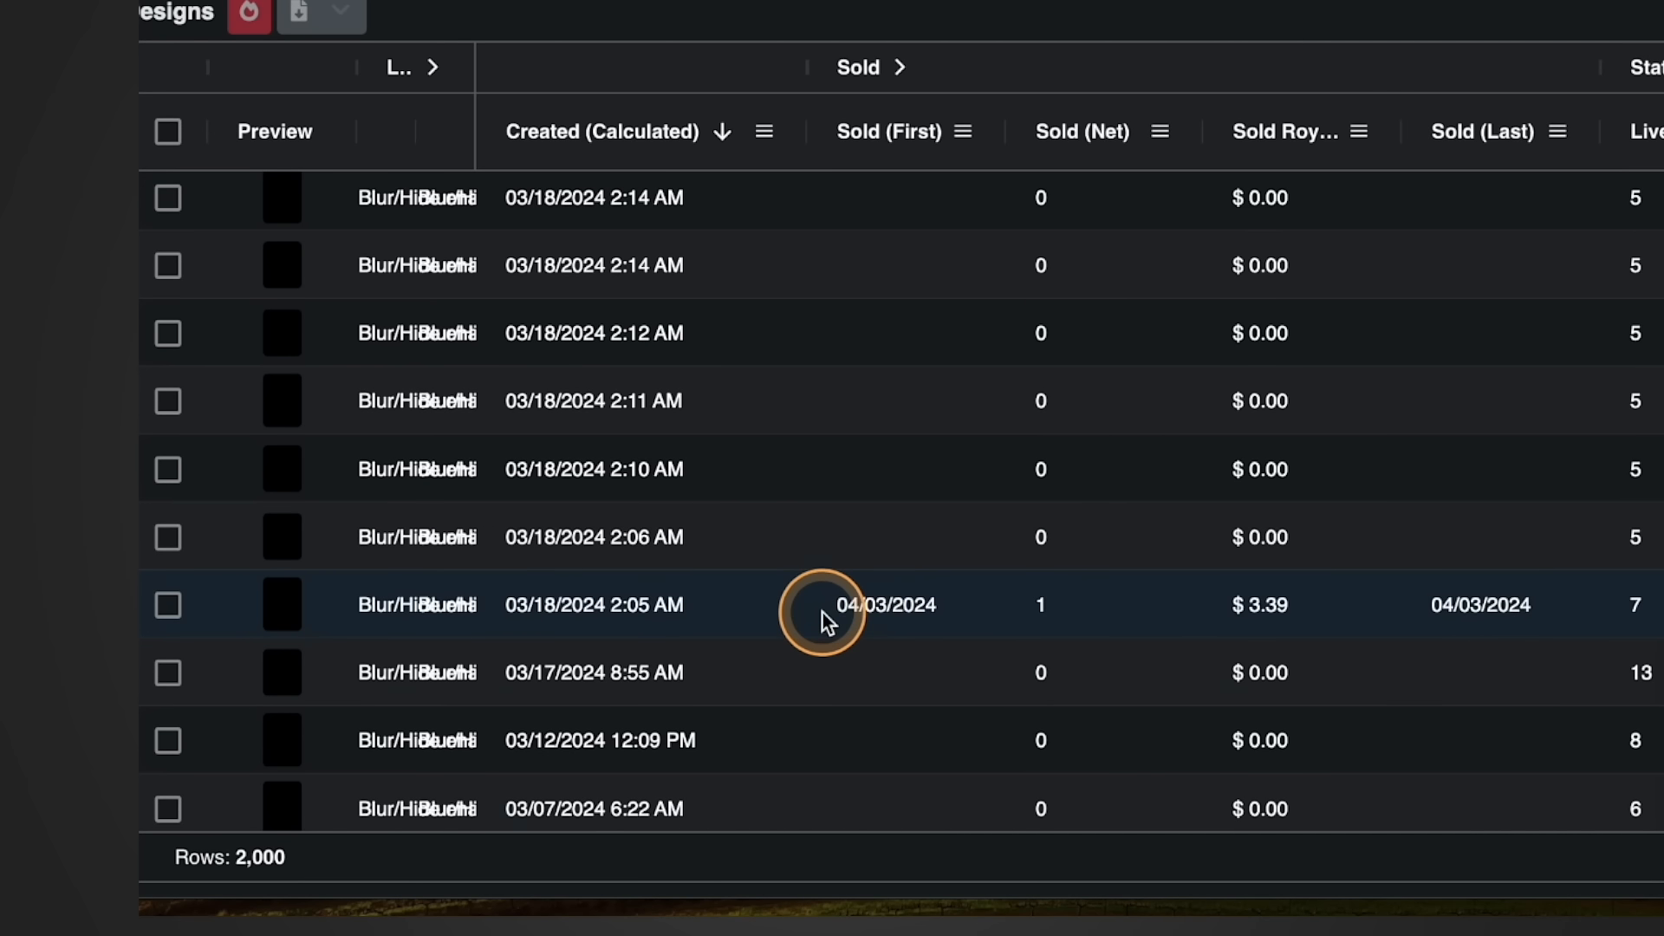
scroll(824, 616, down, 3)
scroll(824, 616, down, 2)
scroll(859, 364, up, 2)
scroll(863, 364, down, 6)
scroll(832, 392, down, 1)
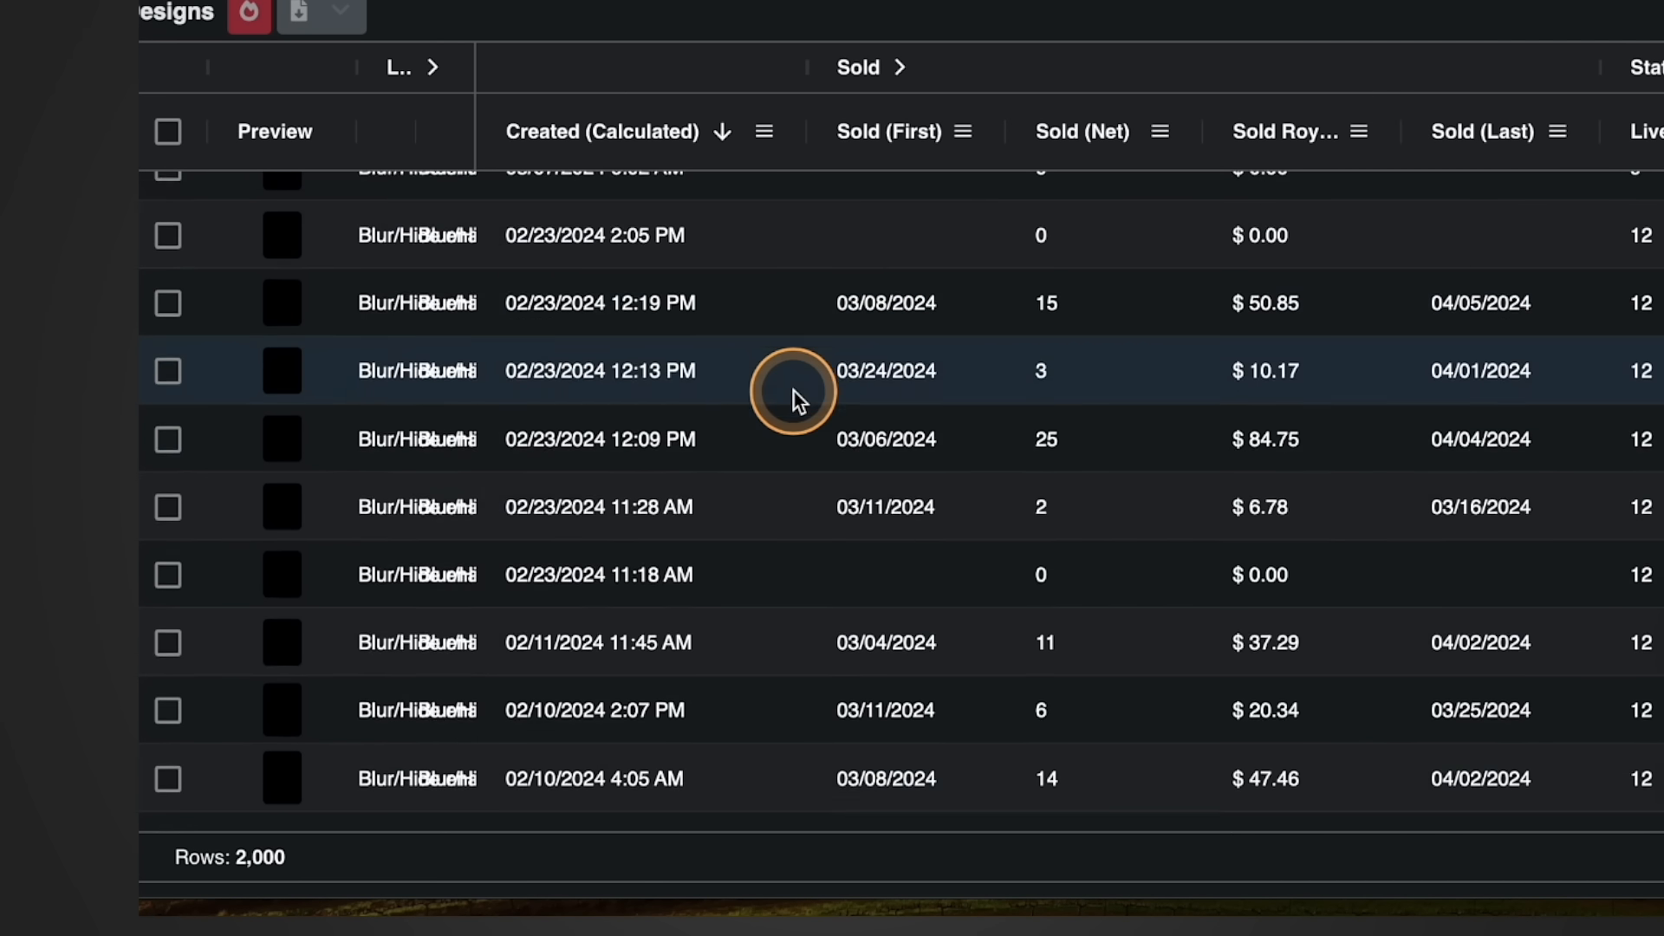
Step: Compare first sale dates, net units sold and royalties for the designs created in February 2024
click(1174, 265)
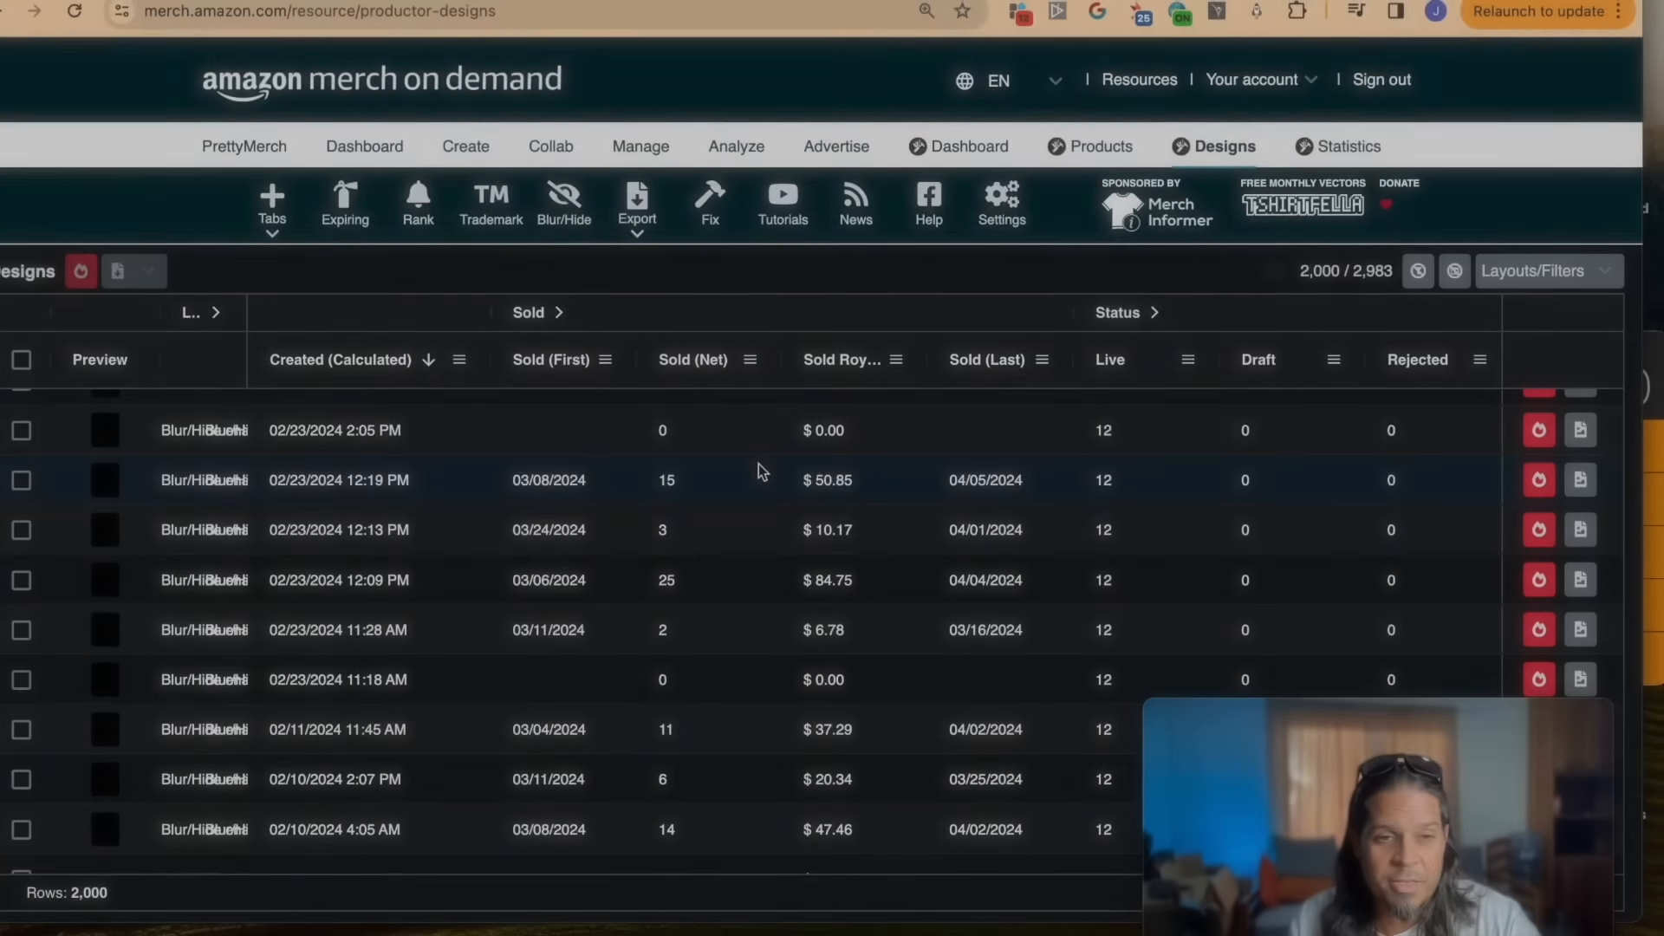
click(338, 482)
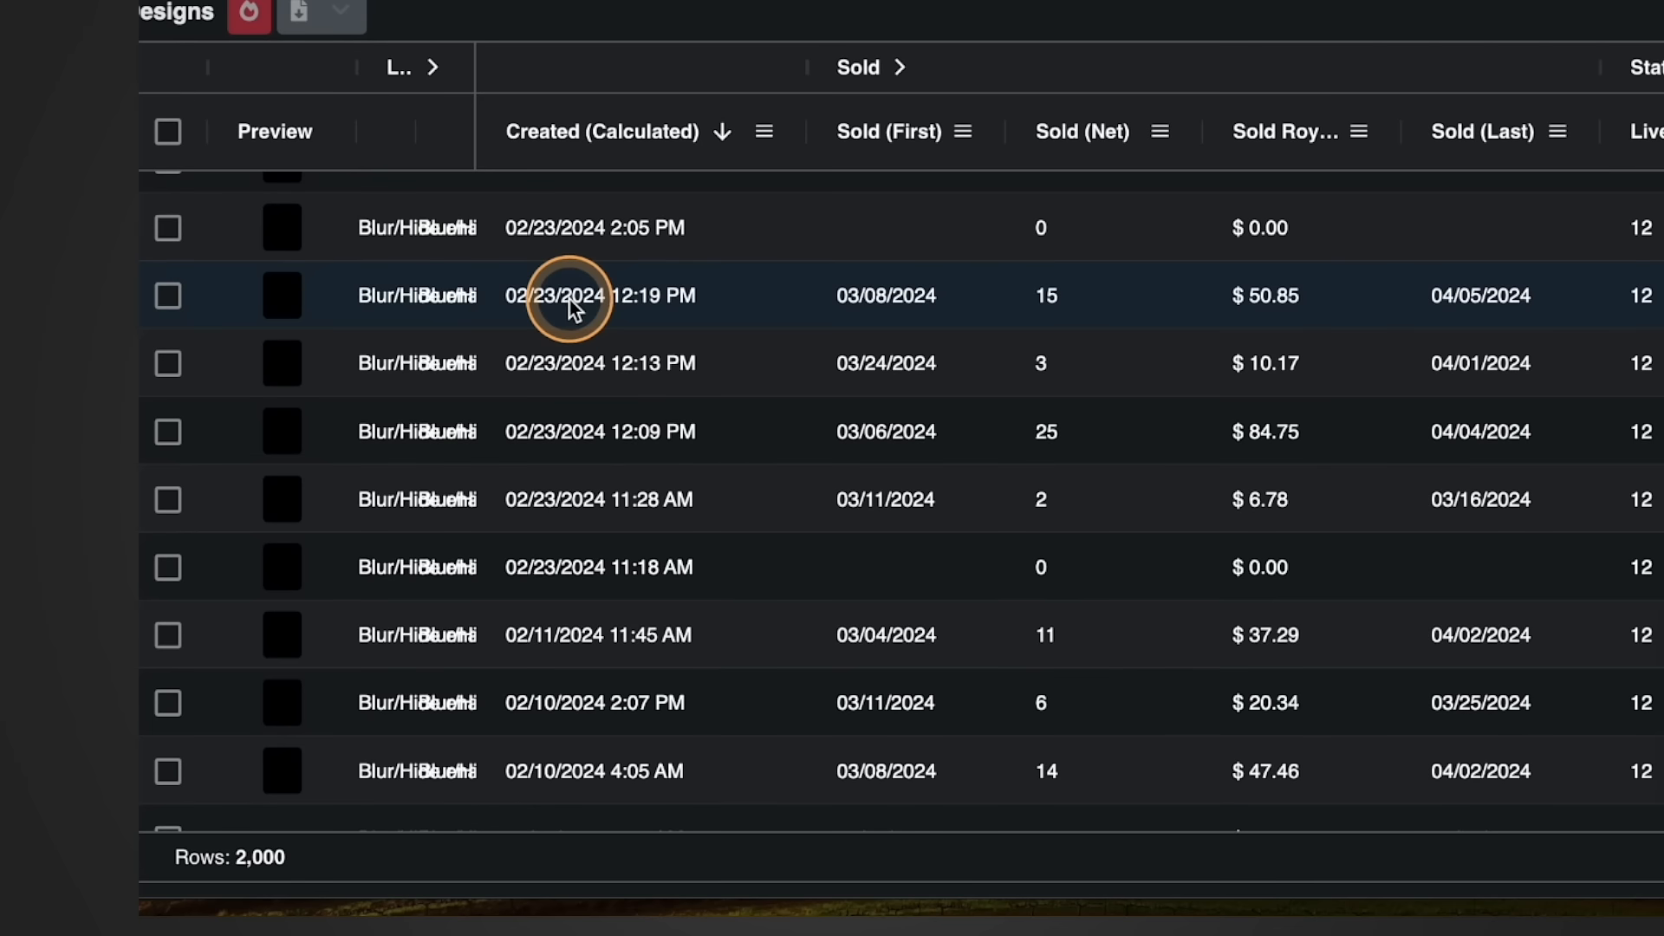
scroll(1069, 312, down, 1)
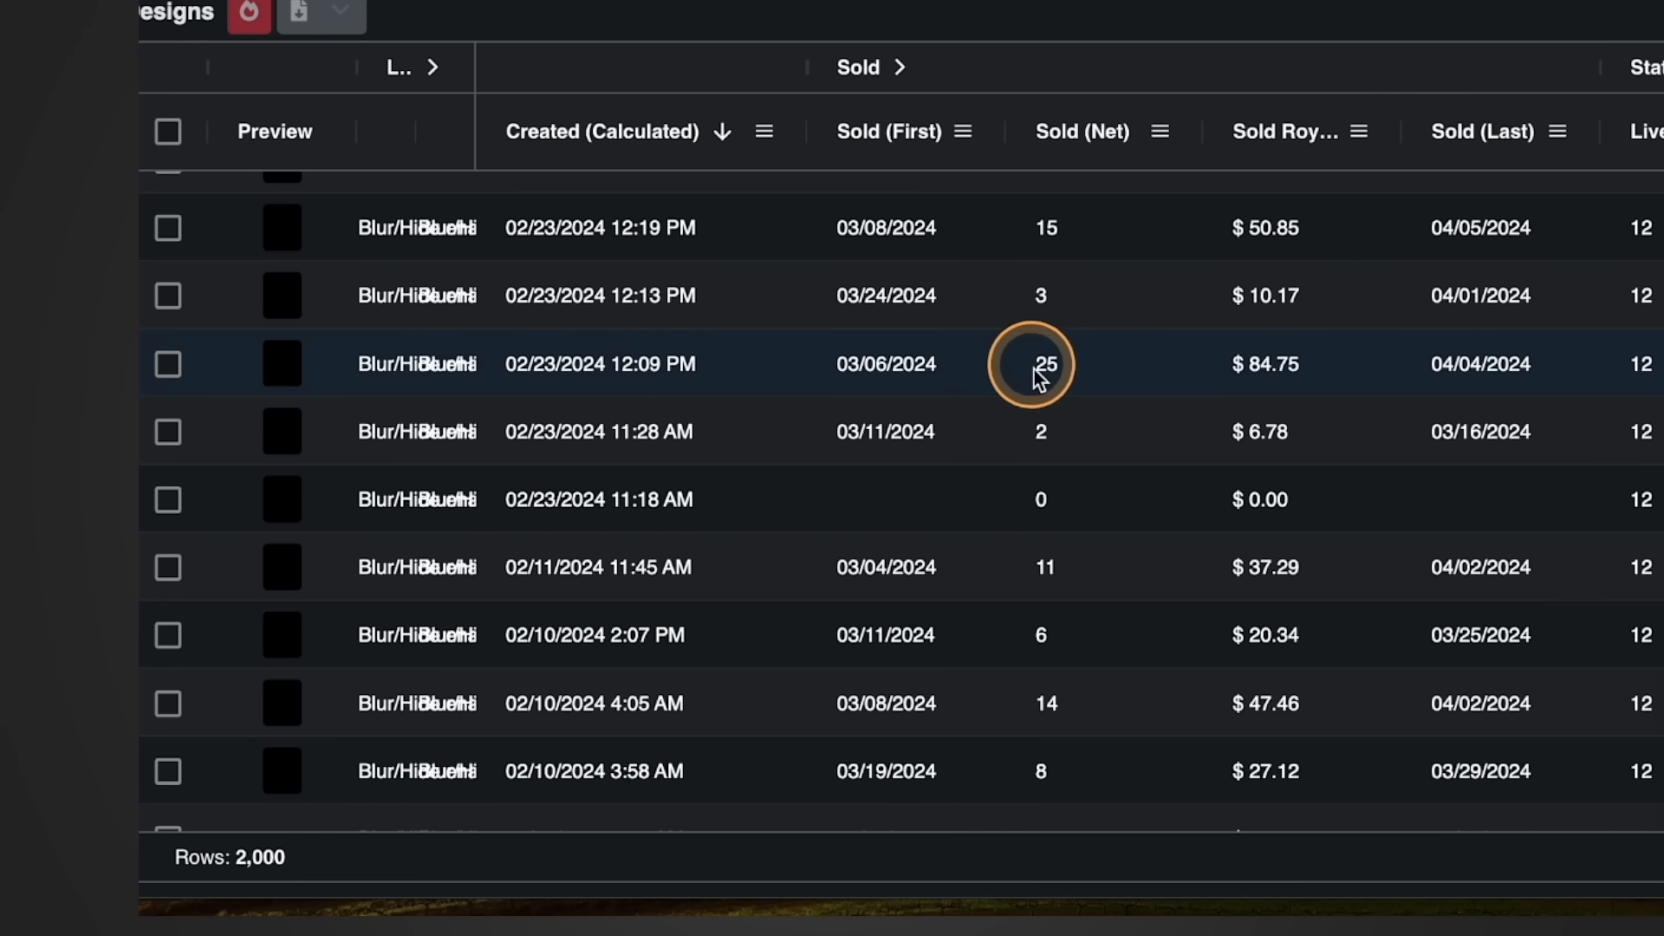
scroll(1044, 486, up, 1)
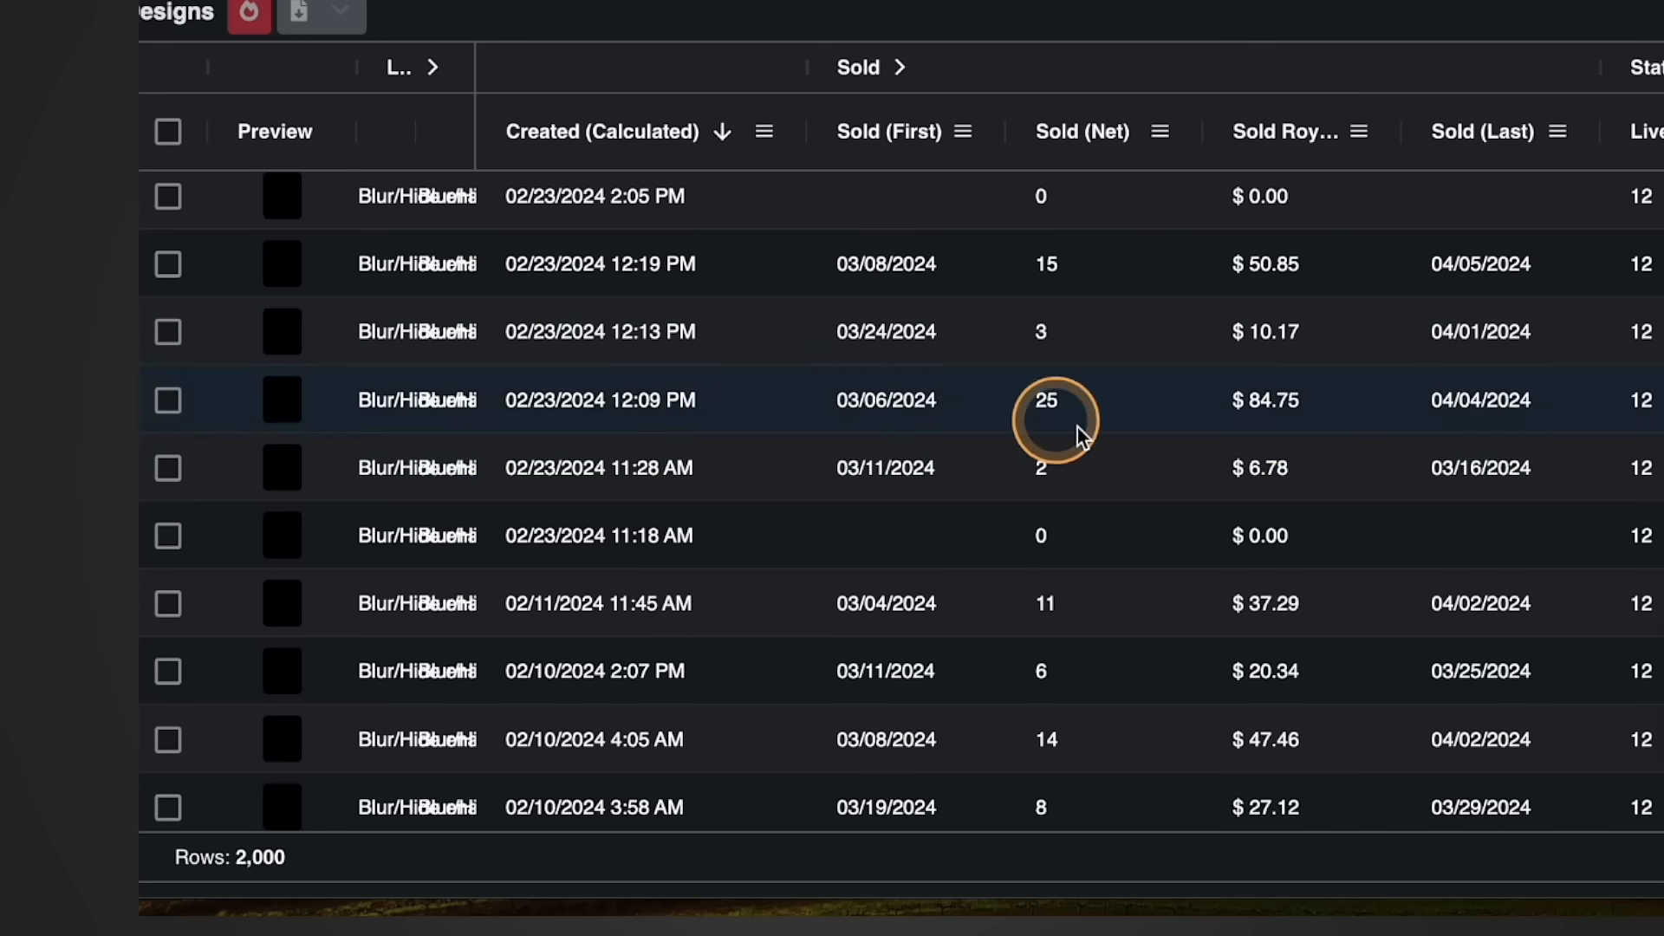
scroll(1066, 583, down, 6)
scroll(1141, 538, up, 1)
scroll(1140, 539, up, 4)
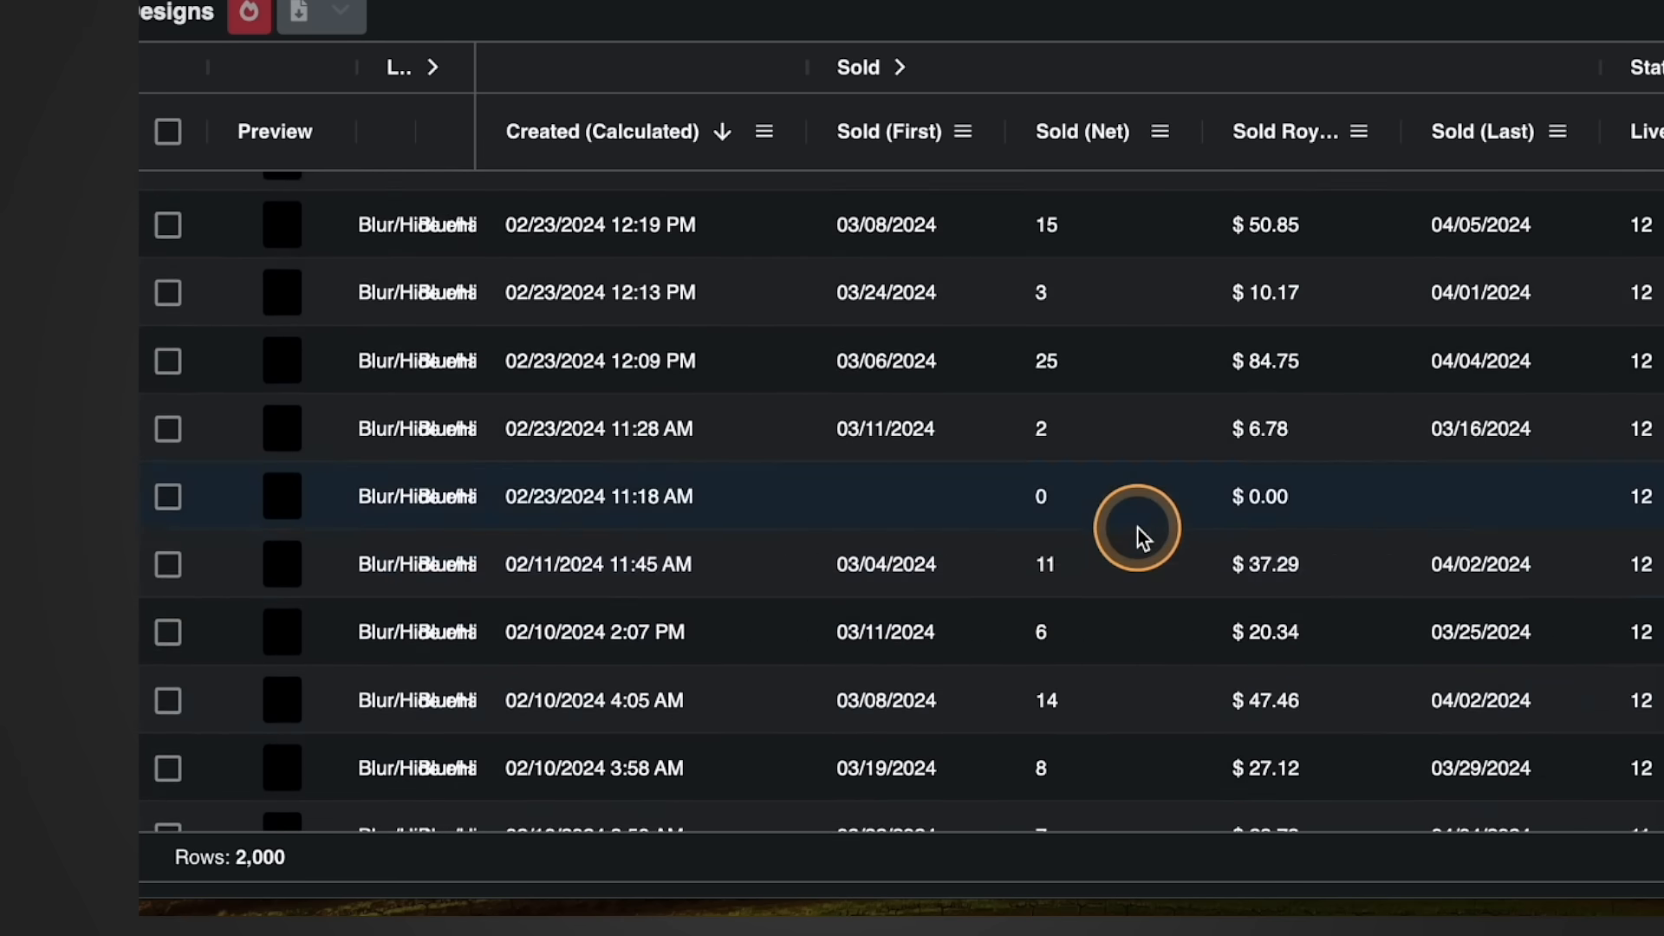
scroll(1137, 530, up, 12)
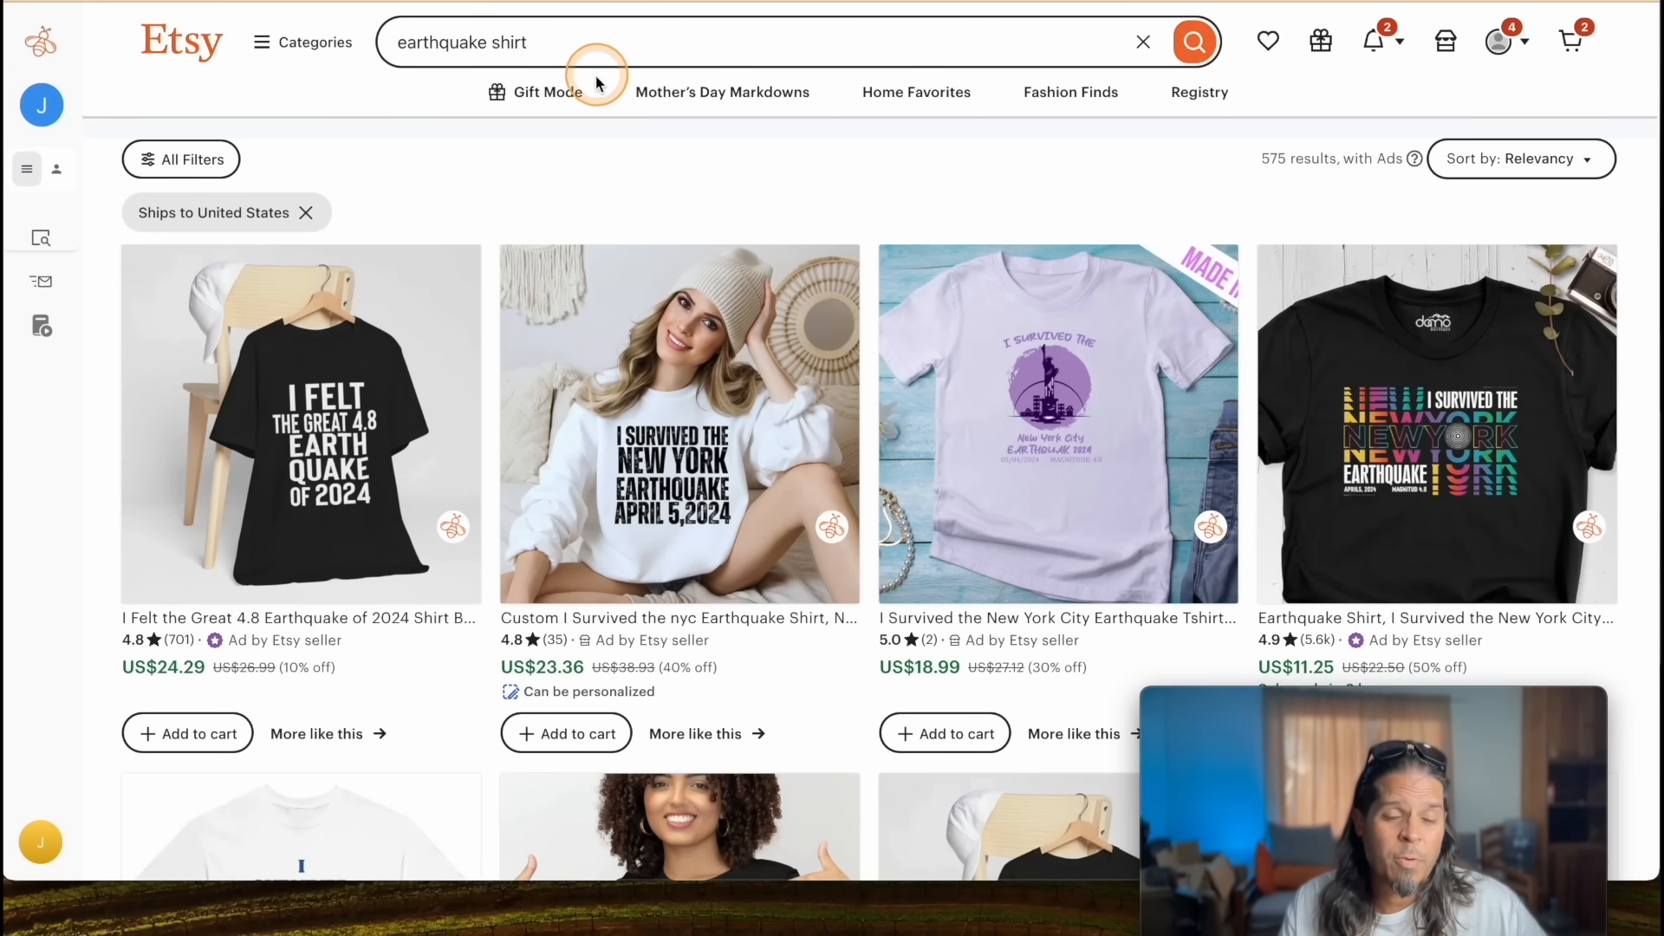
Step: Open EverBee's Product Analytics for the Etsy "earthquake shirt" search and check the listings' total sales
mouse_move(7, 223)
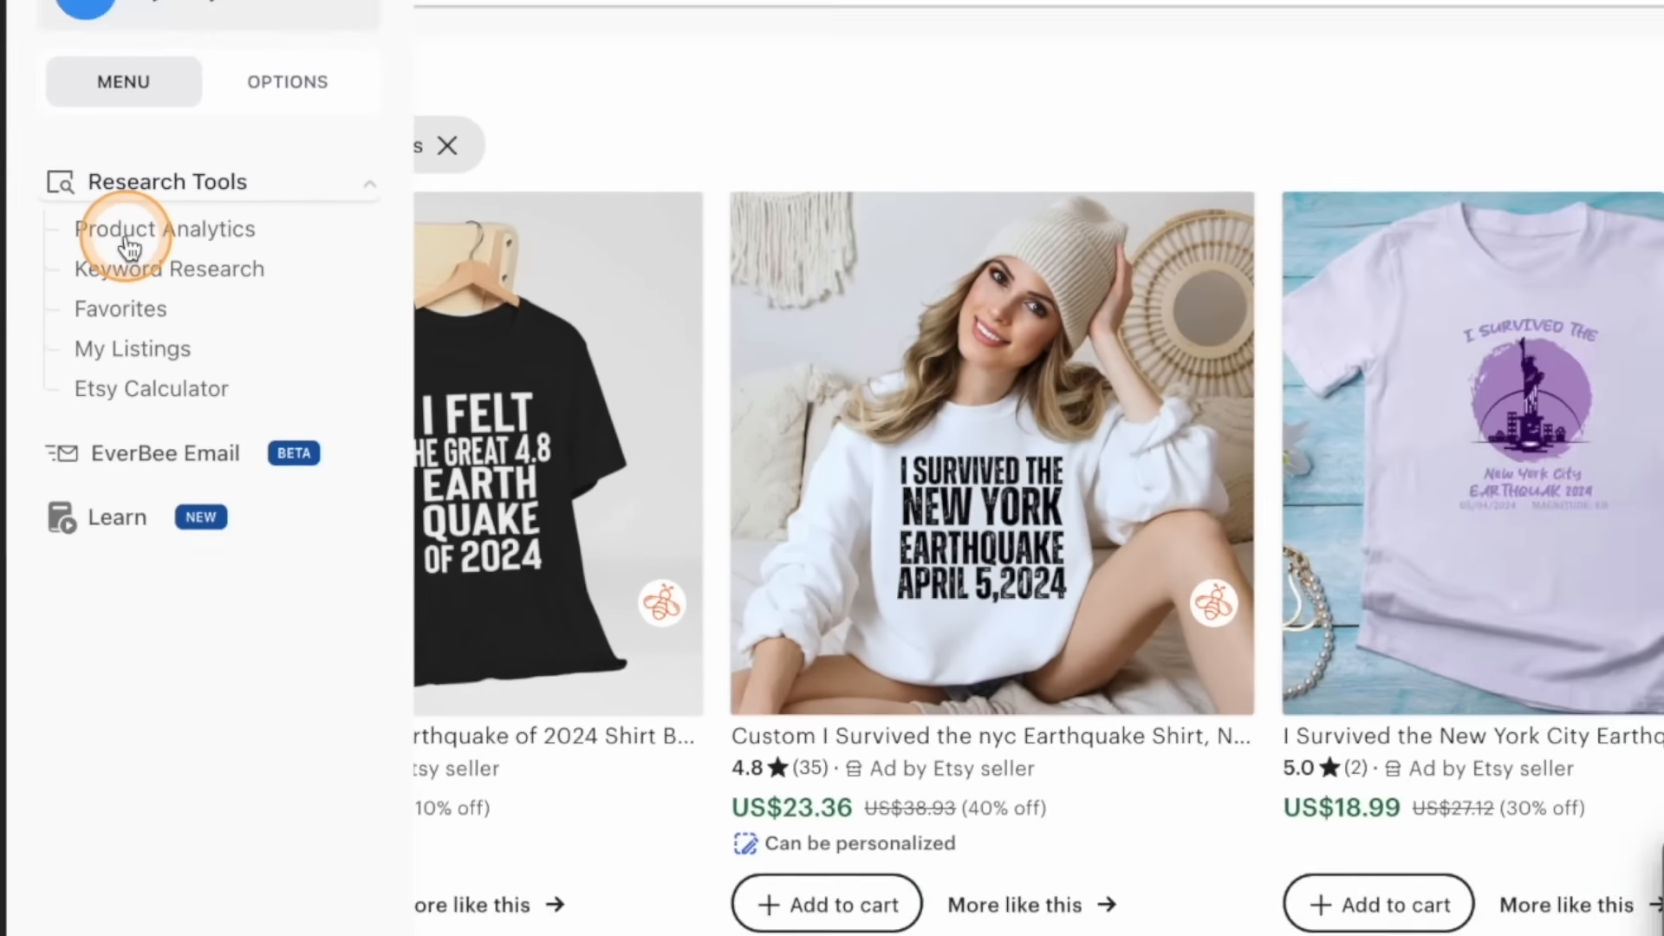
click(189, 169)
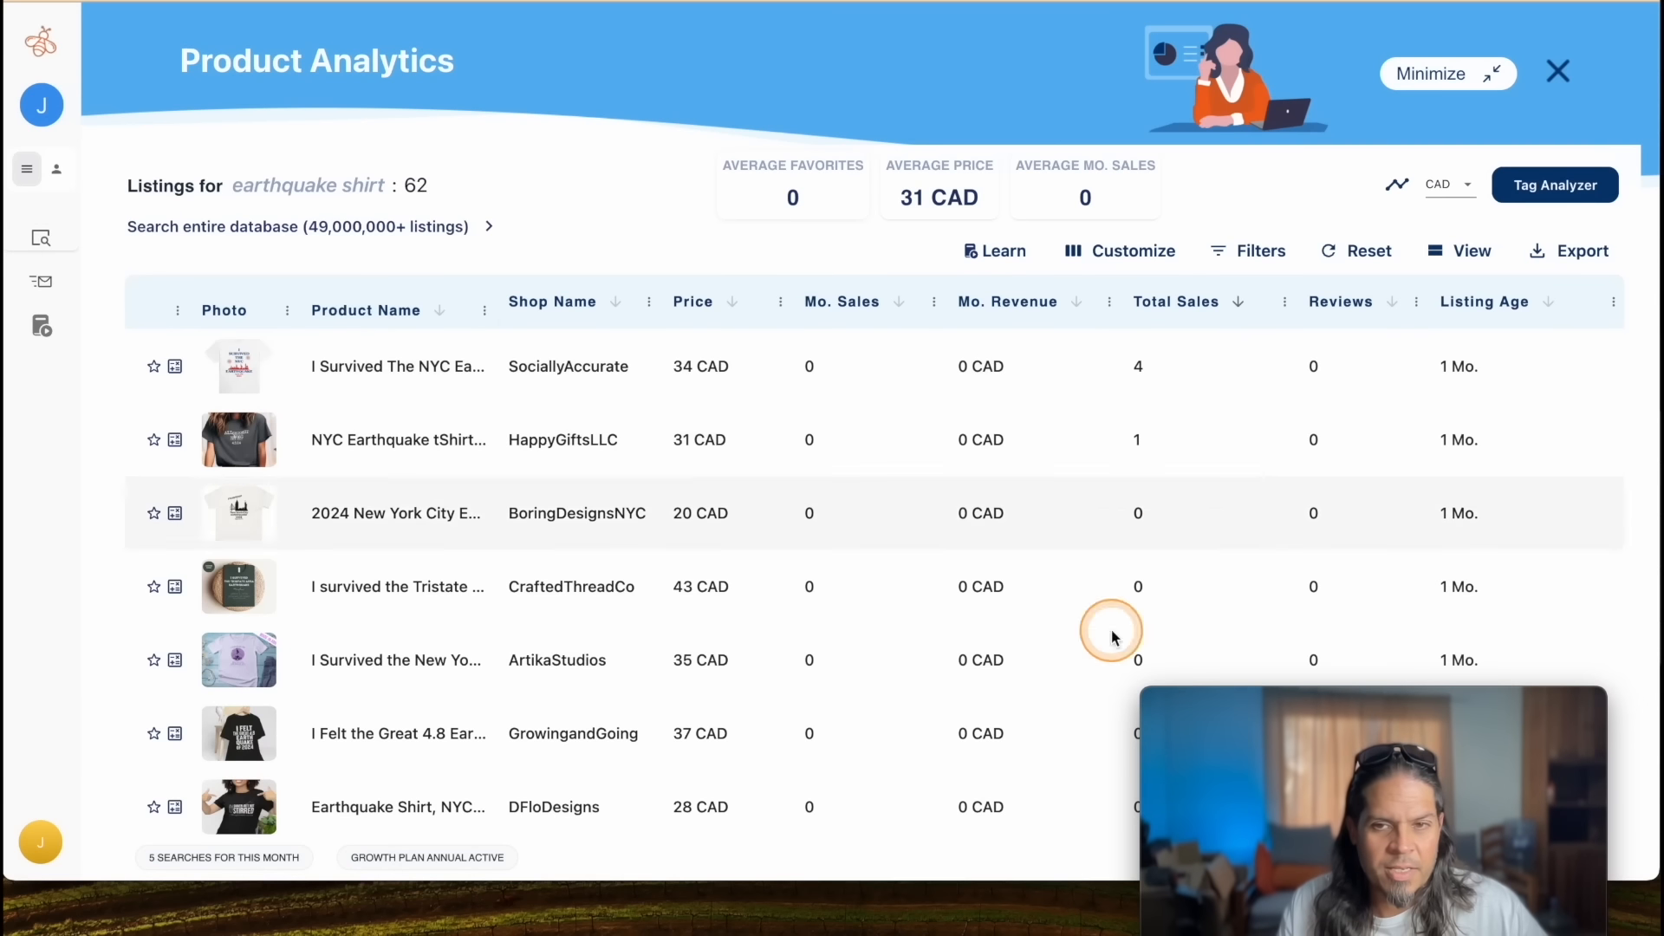
scroll(1106, 632, down, 3)
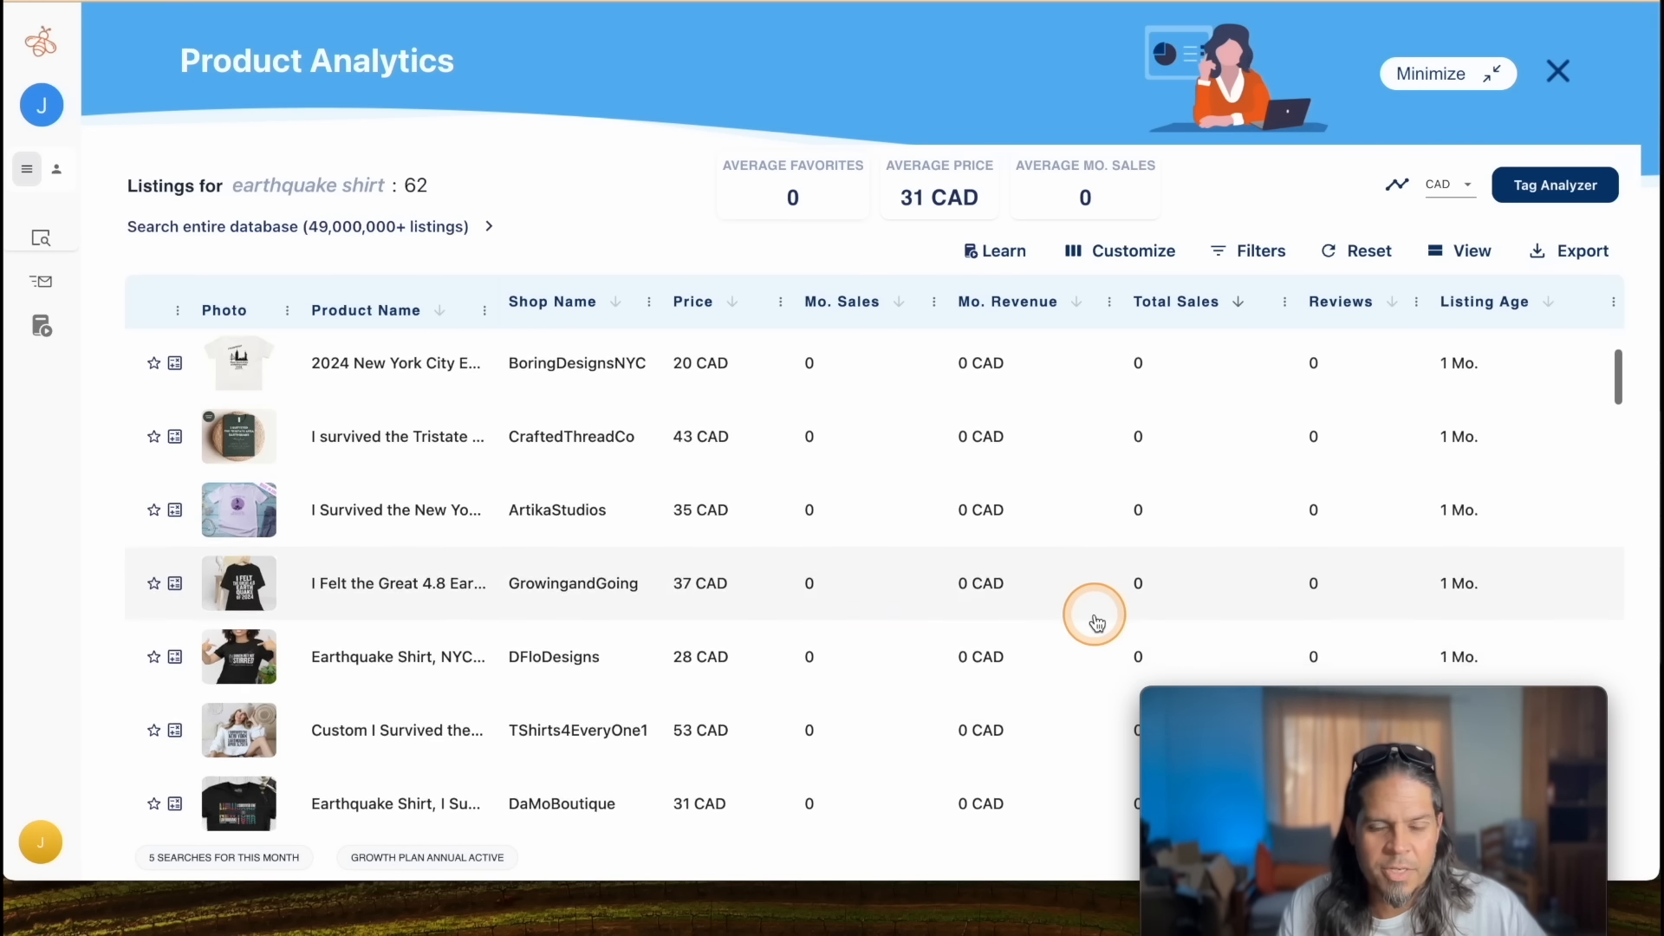
scroll(1094, 546, up, 3)
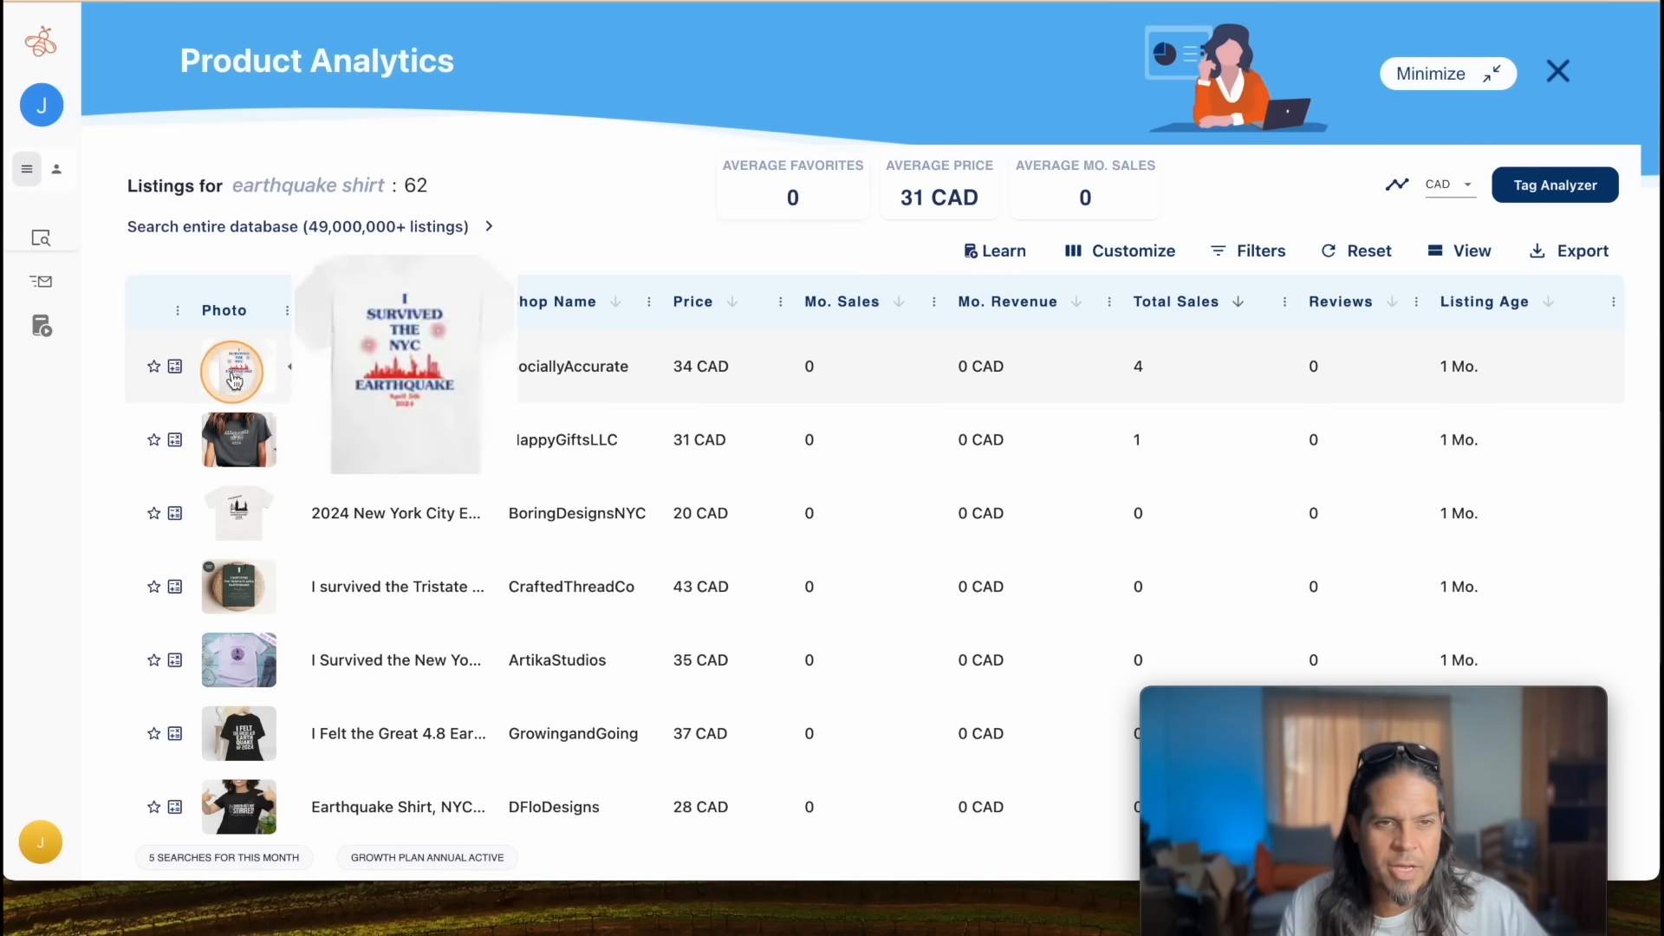
Step: Open the analytics details of SocialIyAccurate's "I Survived The NYC Earthquake" shirt and examine its statistics and tag keywords
click(241, 375)
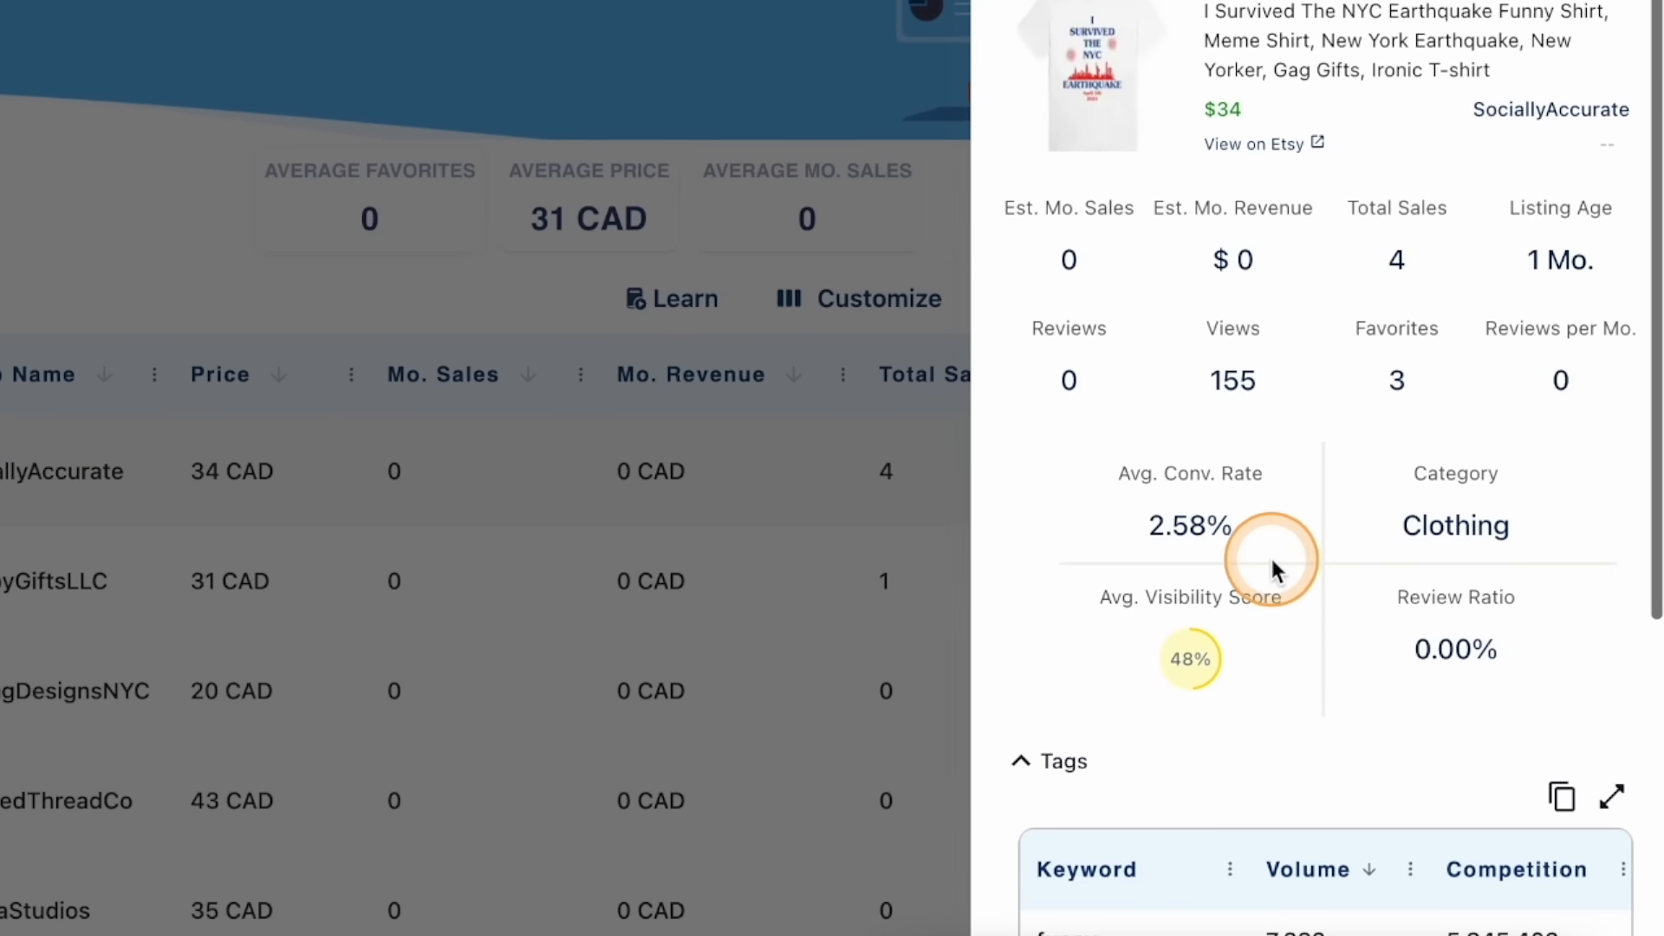
scroll(1292, 558, down, 3)
scroll(1290, 555, down, 5)
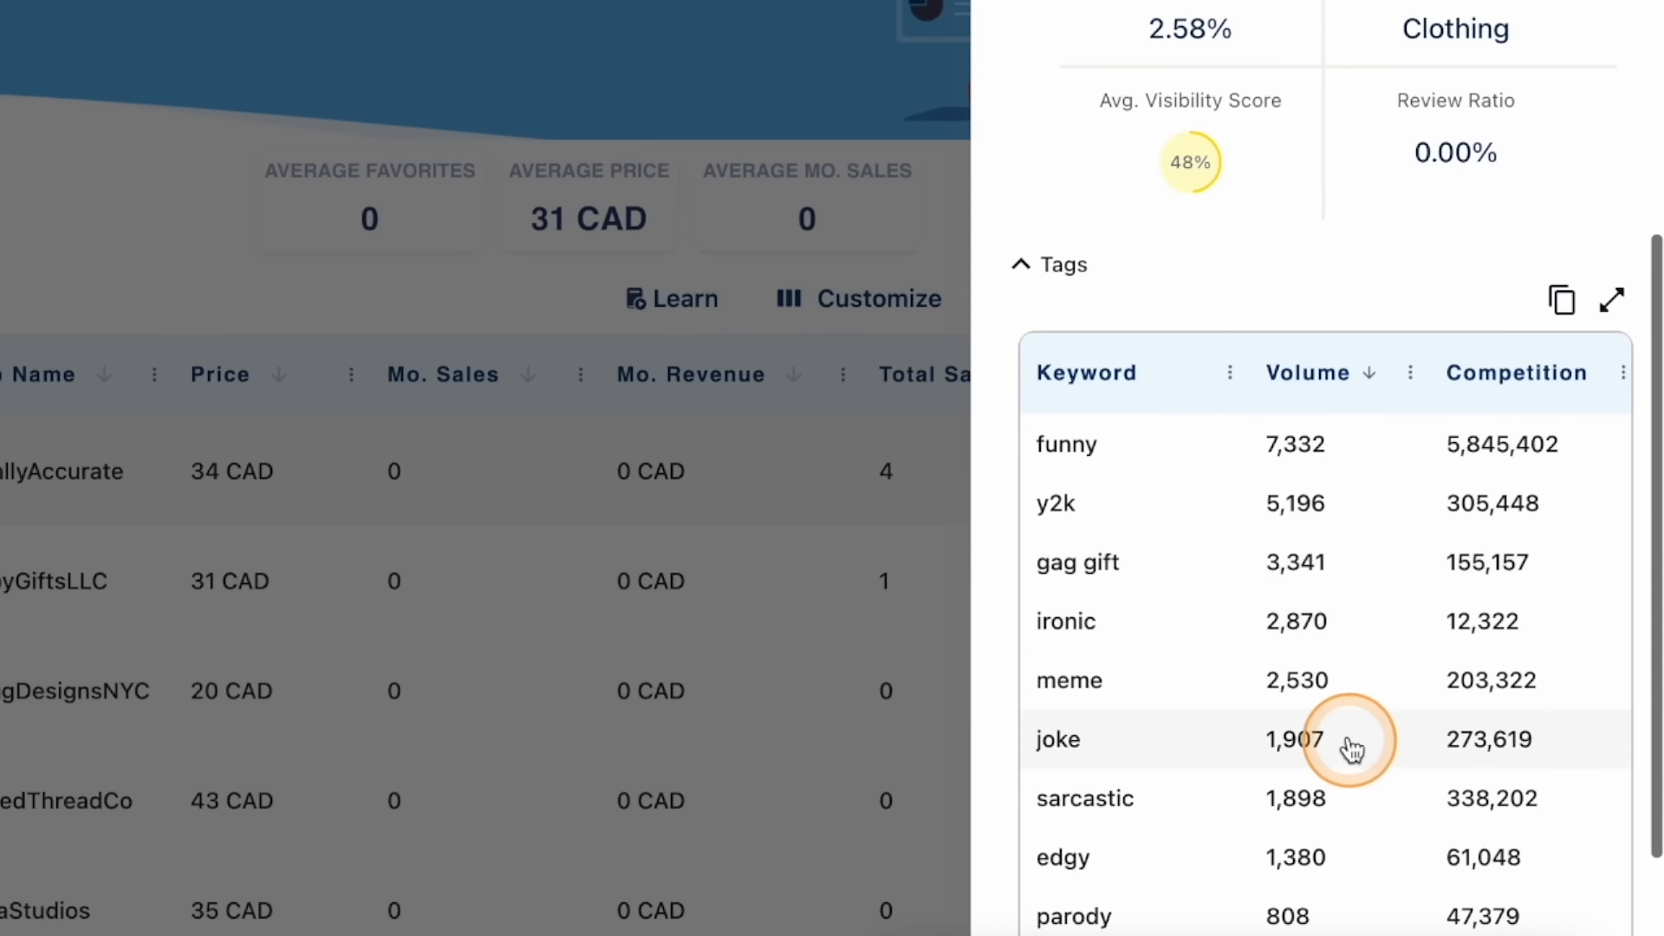
scroll(1248, 442, down, 2)
scroll(1293, 601, down, 5)
scroll(1304, 796, up, 5)
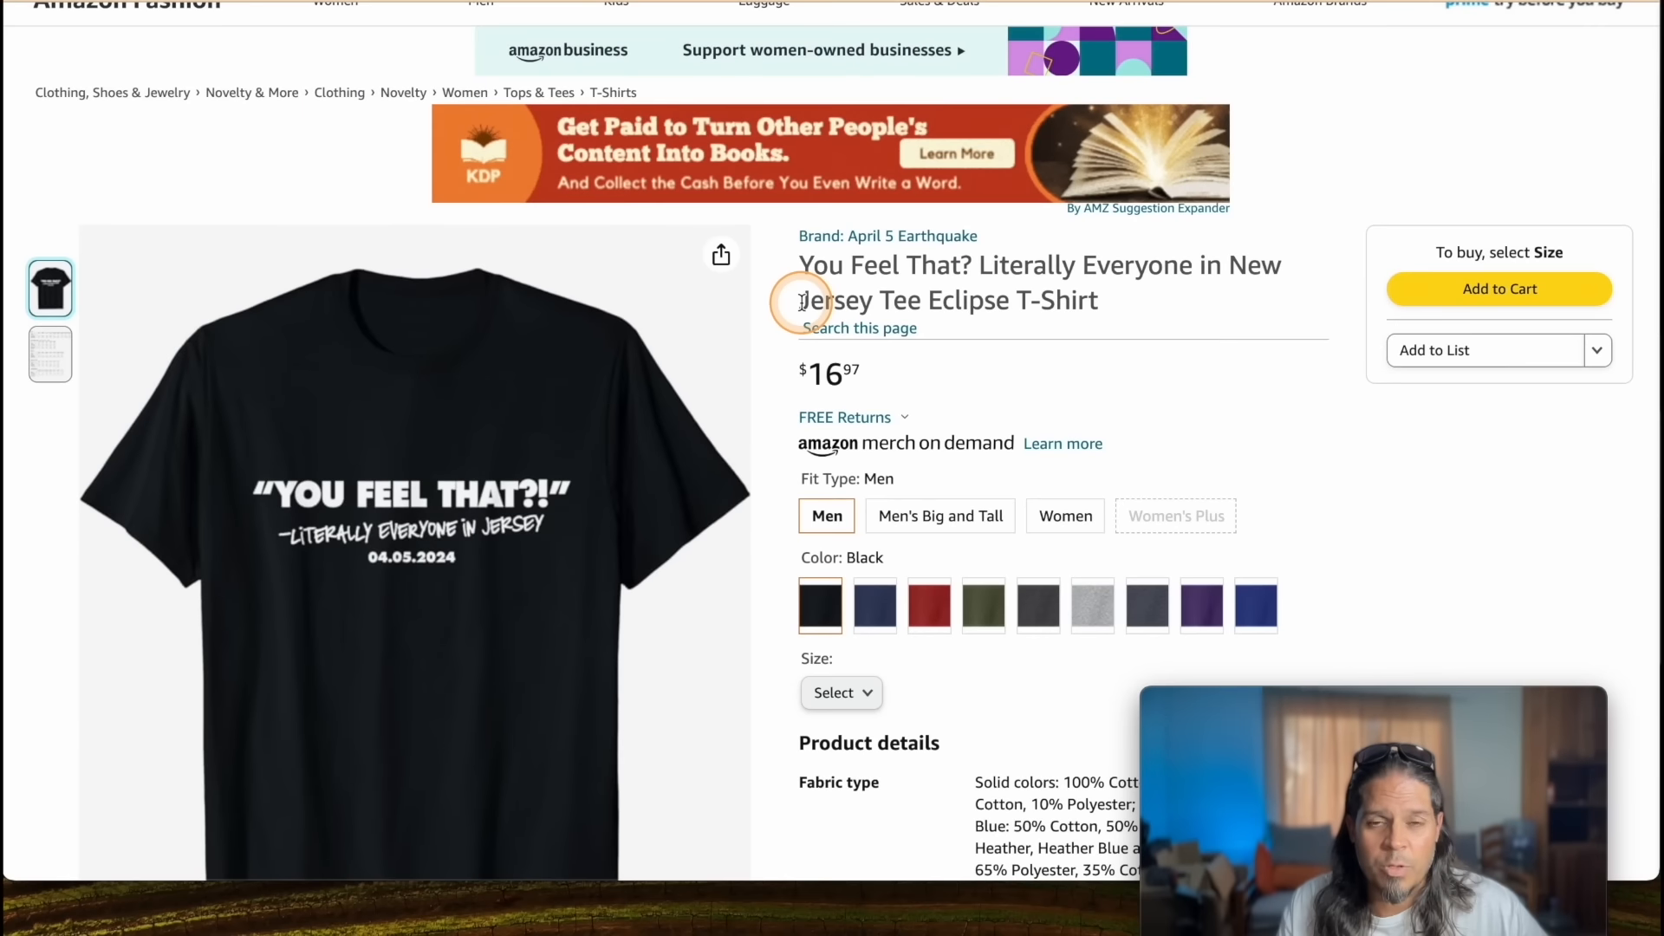
Step: Highlight the second title line of the Amazon "You Feel That?" shirt, and browse the "new york earthquake shirt" results
drag(793, 299, 1040, 299)
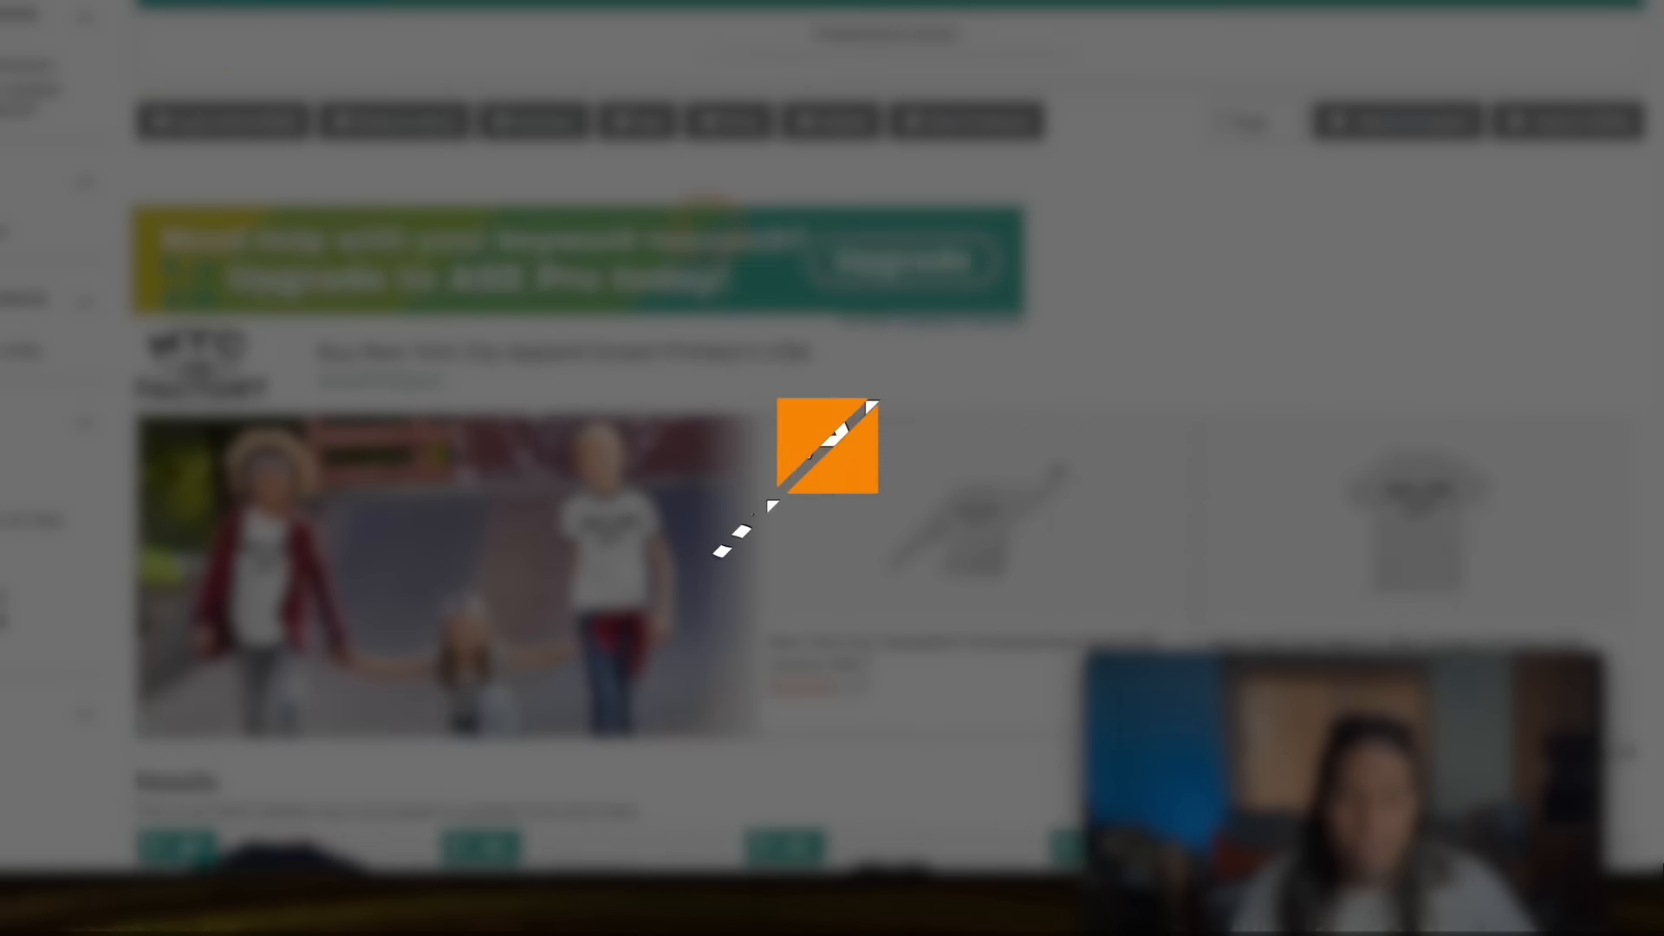
scroll(953, 216, down, 10)
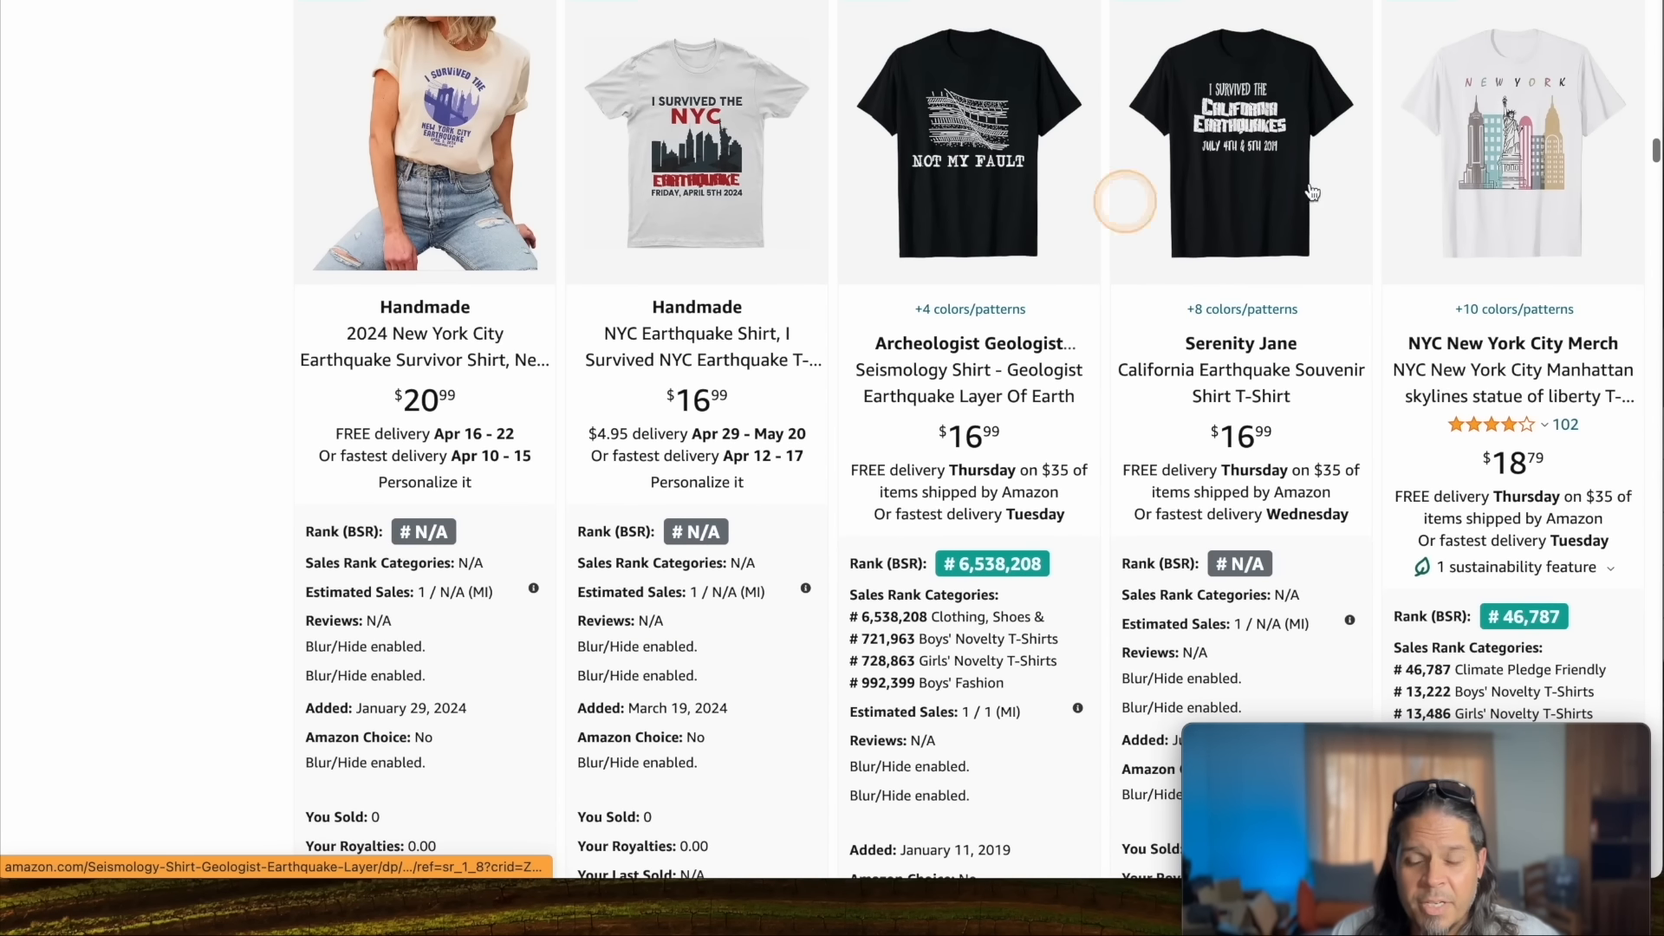
Step: Open the "NYC New York City Manhattan skylines statue of liberty T-Shirt" listing and examine its design, color options and sales rank
click(1492, 131)
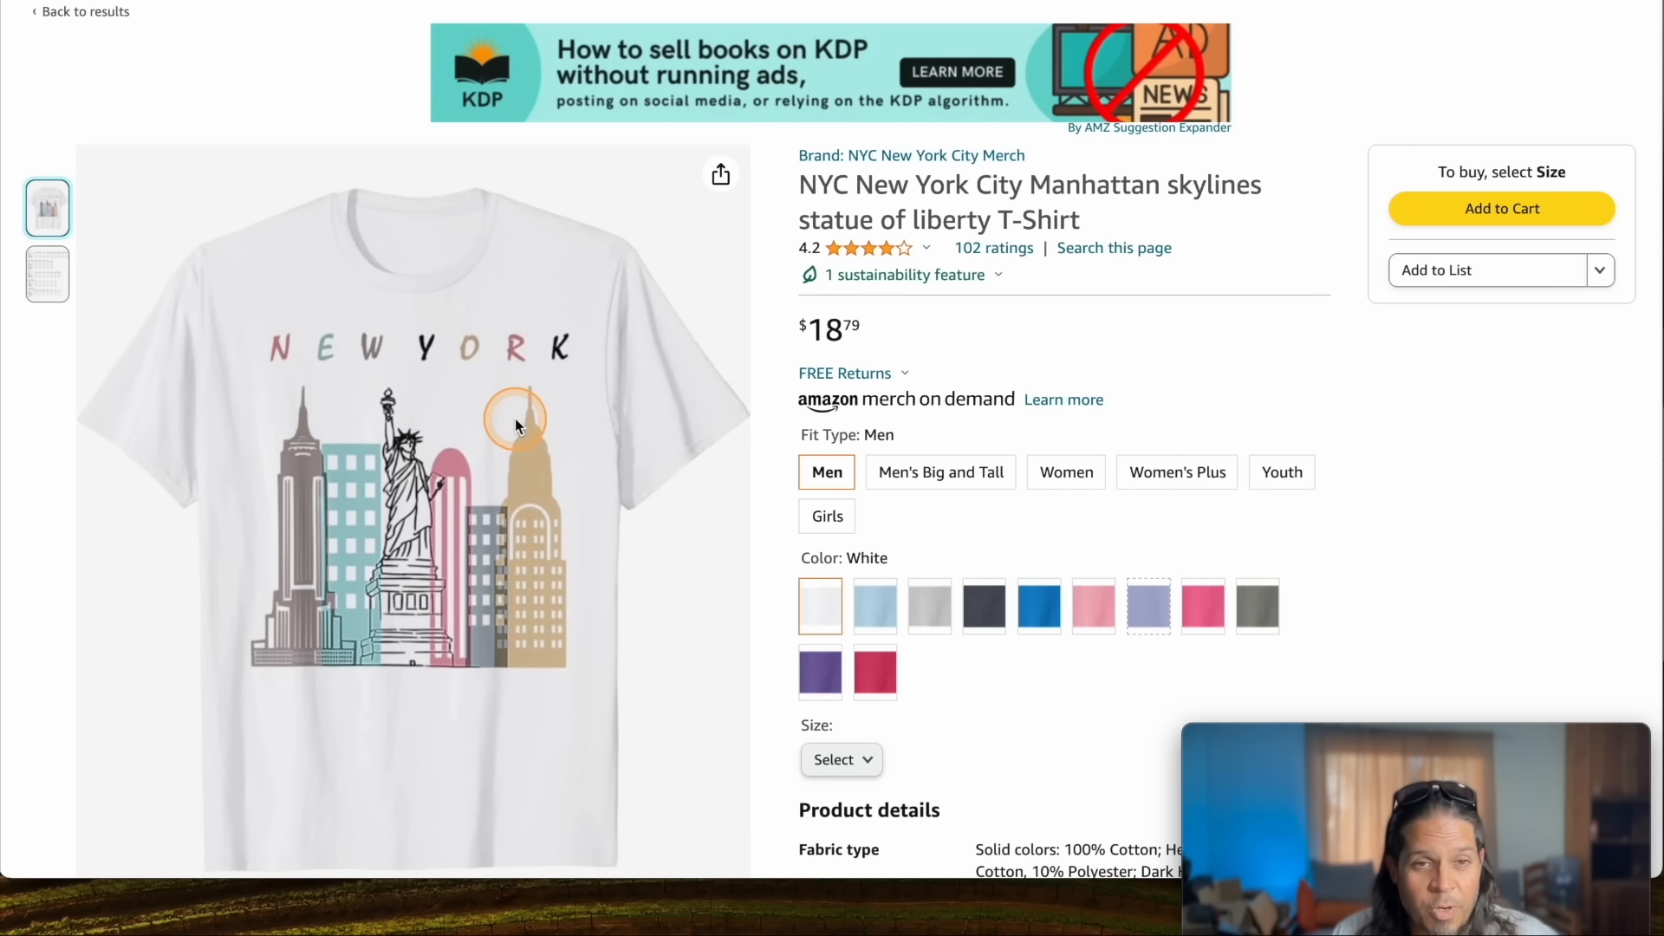
scroll(515, 418, down, 2)
scroll(515, 419, down, 3)
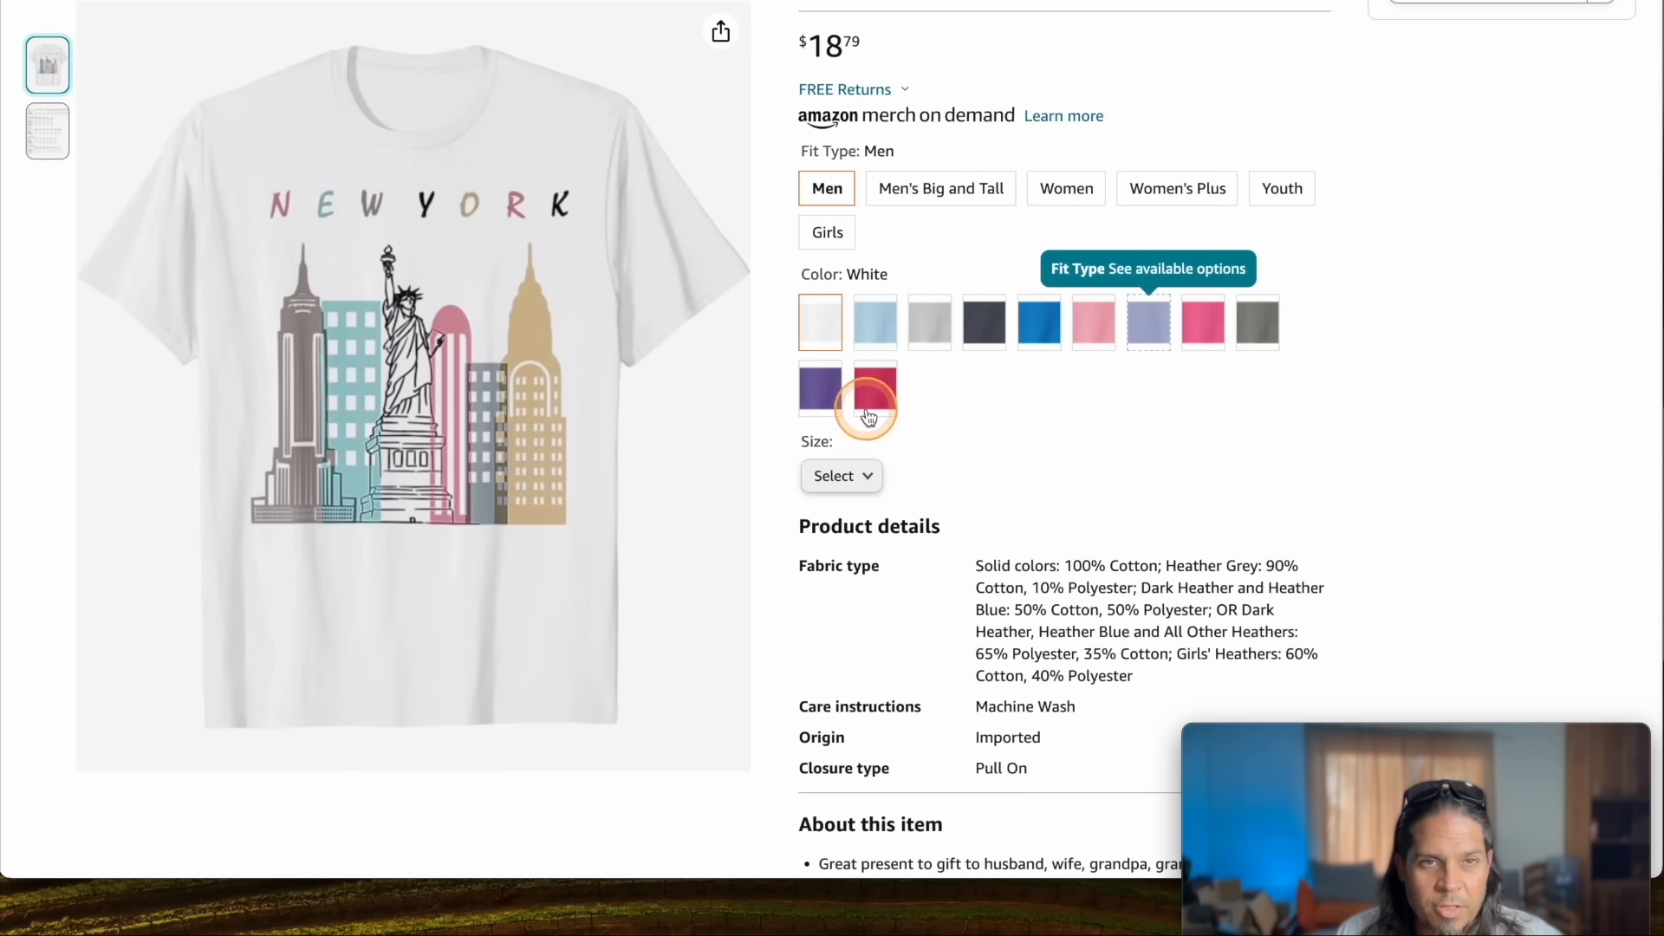
scroll(627, 465, down, 2)
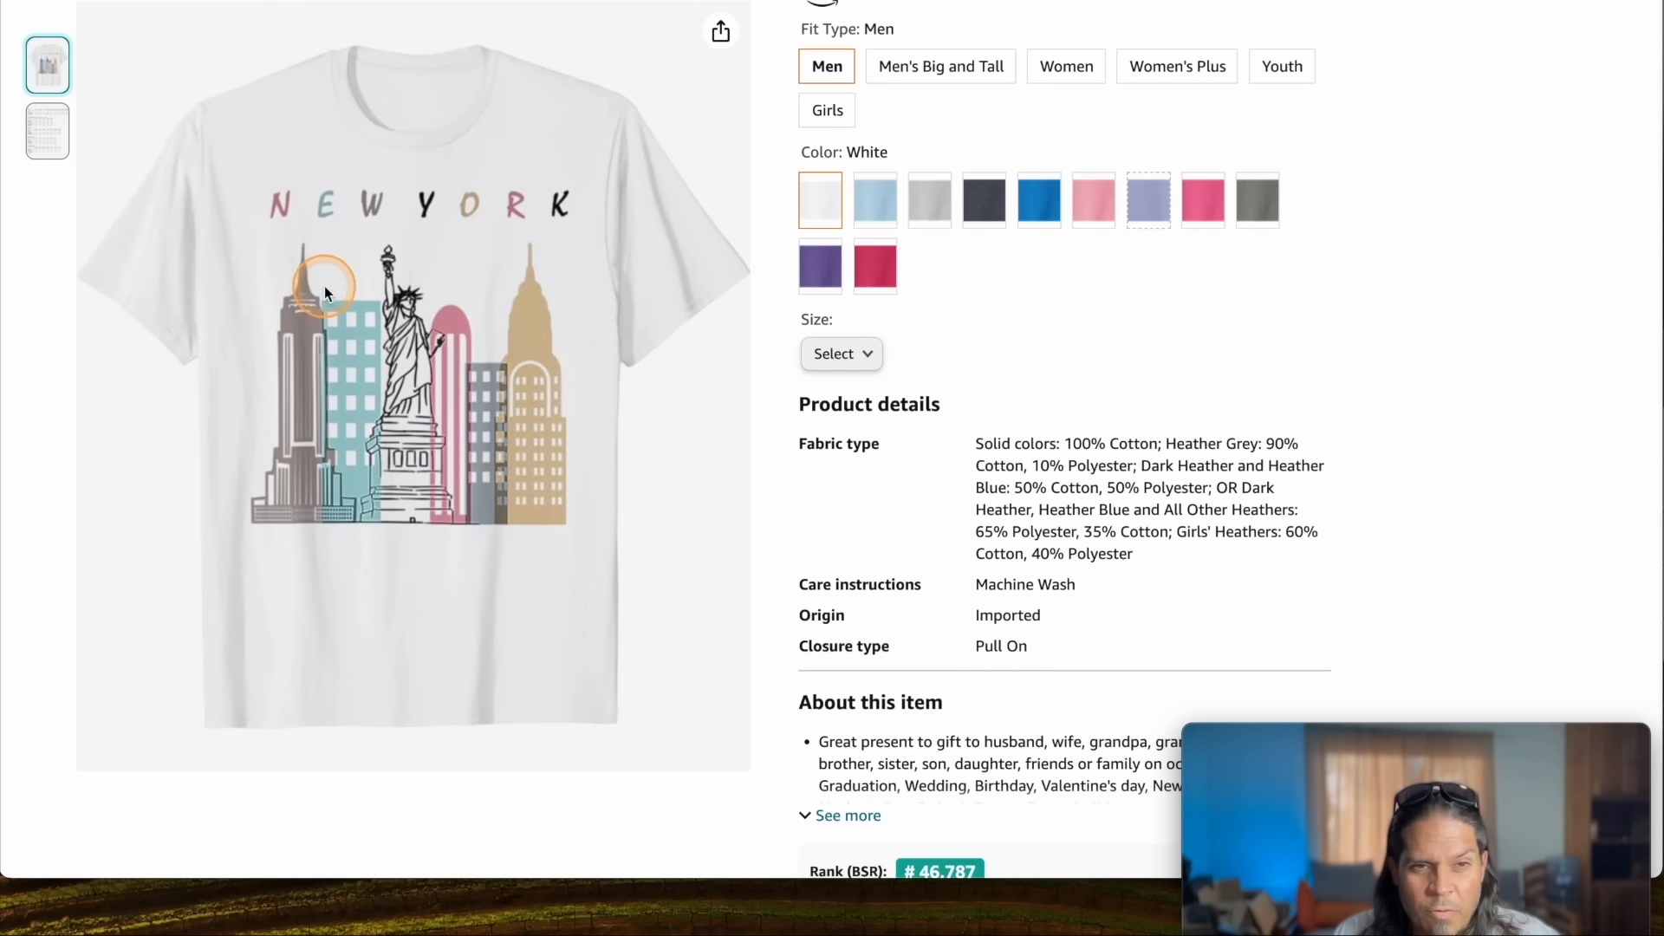
scroll(876, 464, down, 5)
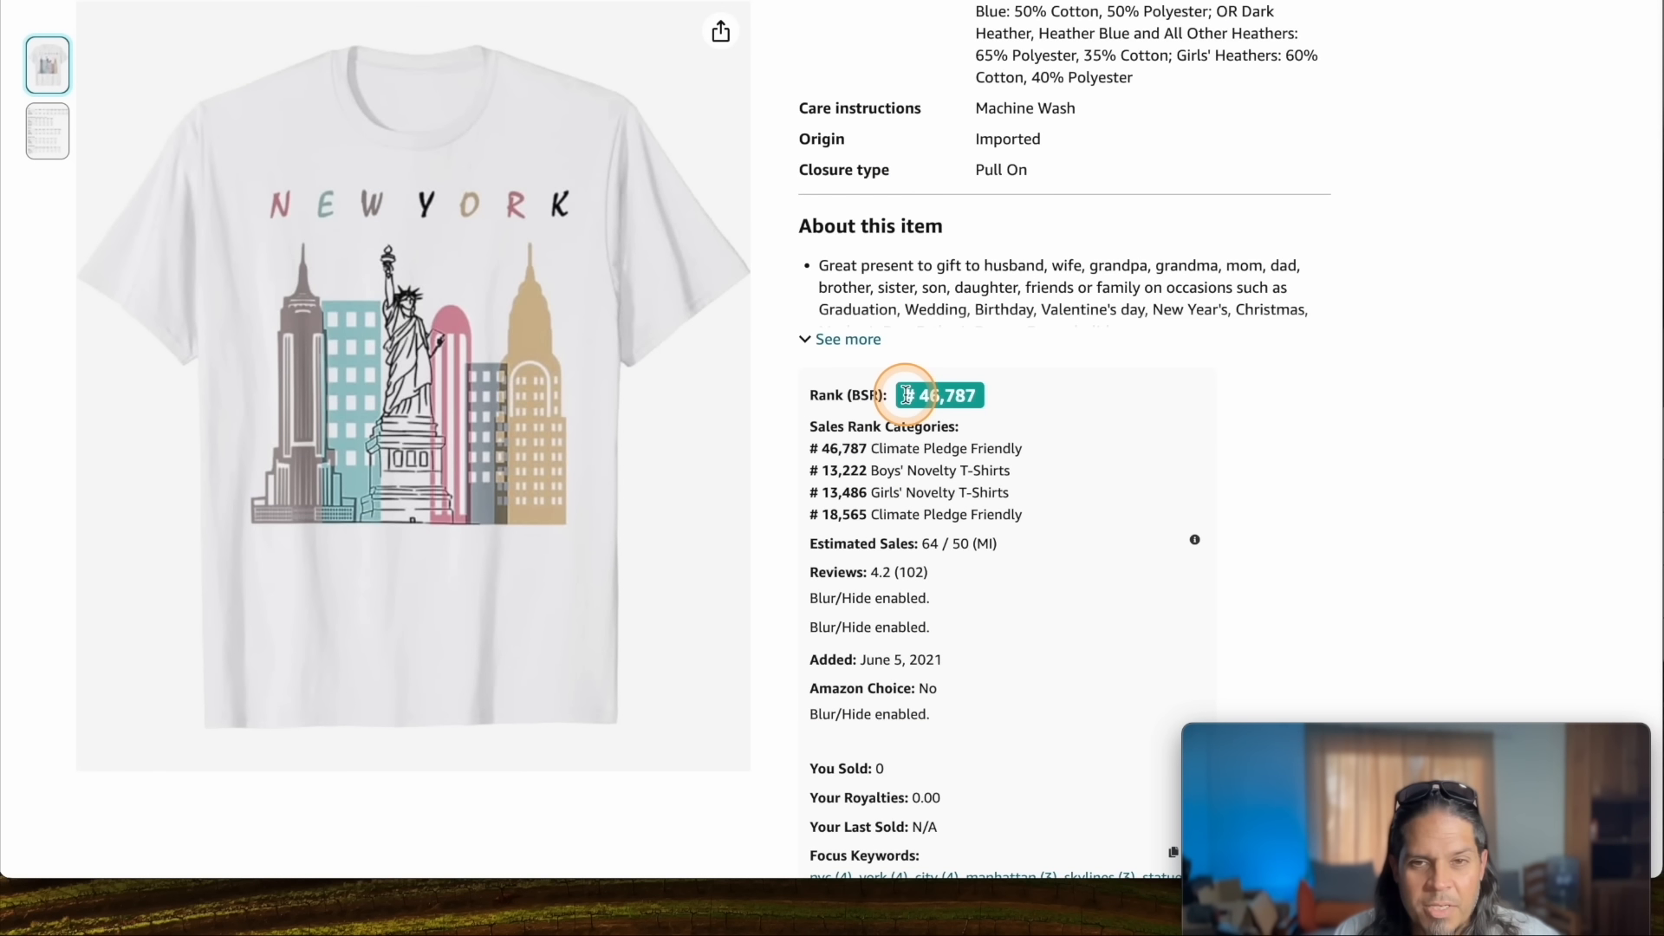
scroll(1070, 405, up, 6)
scroll(998, 472, down, 5)
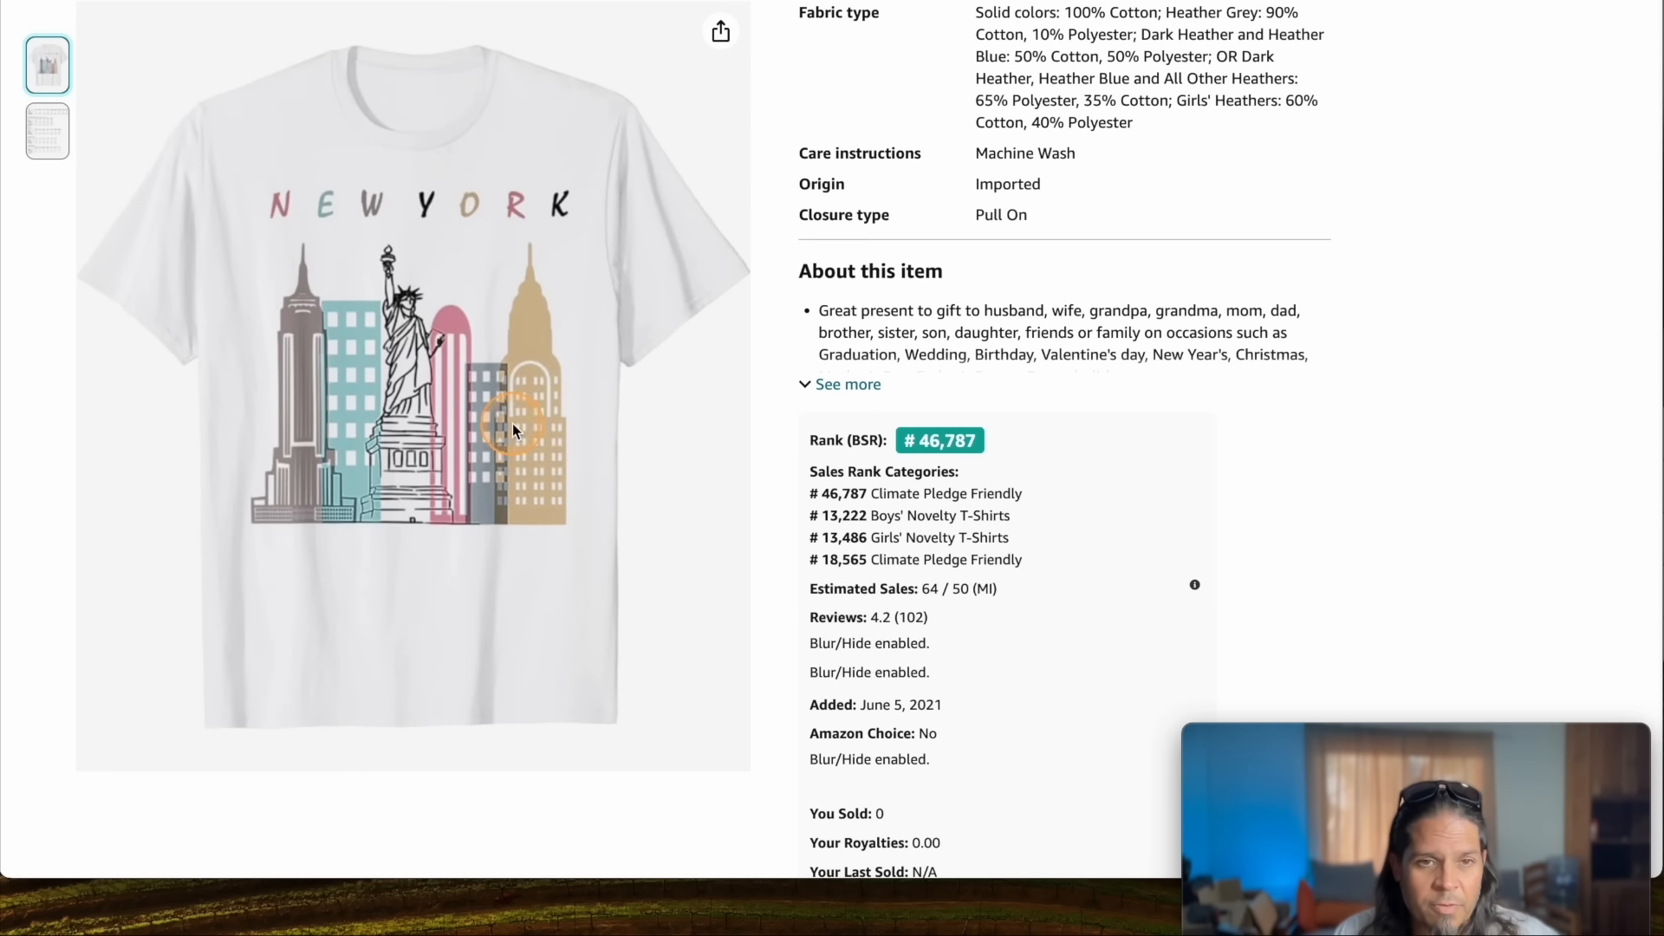
Step: Return to the "new york earthquake shirt" results and scan the remaining listings and their sales ranks
click(971, 1)
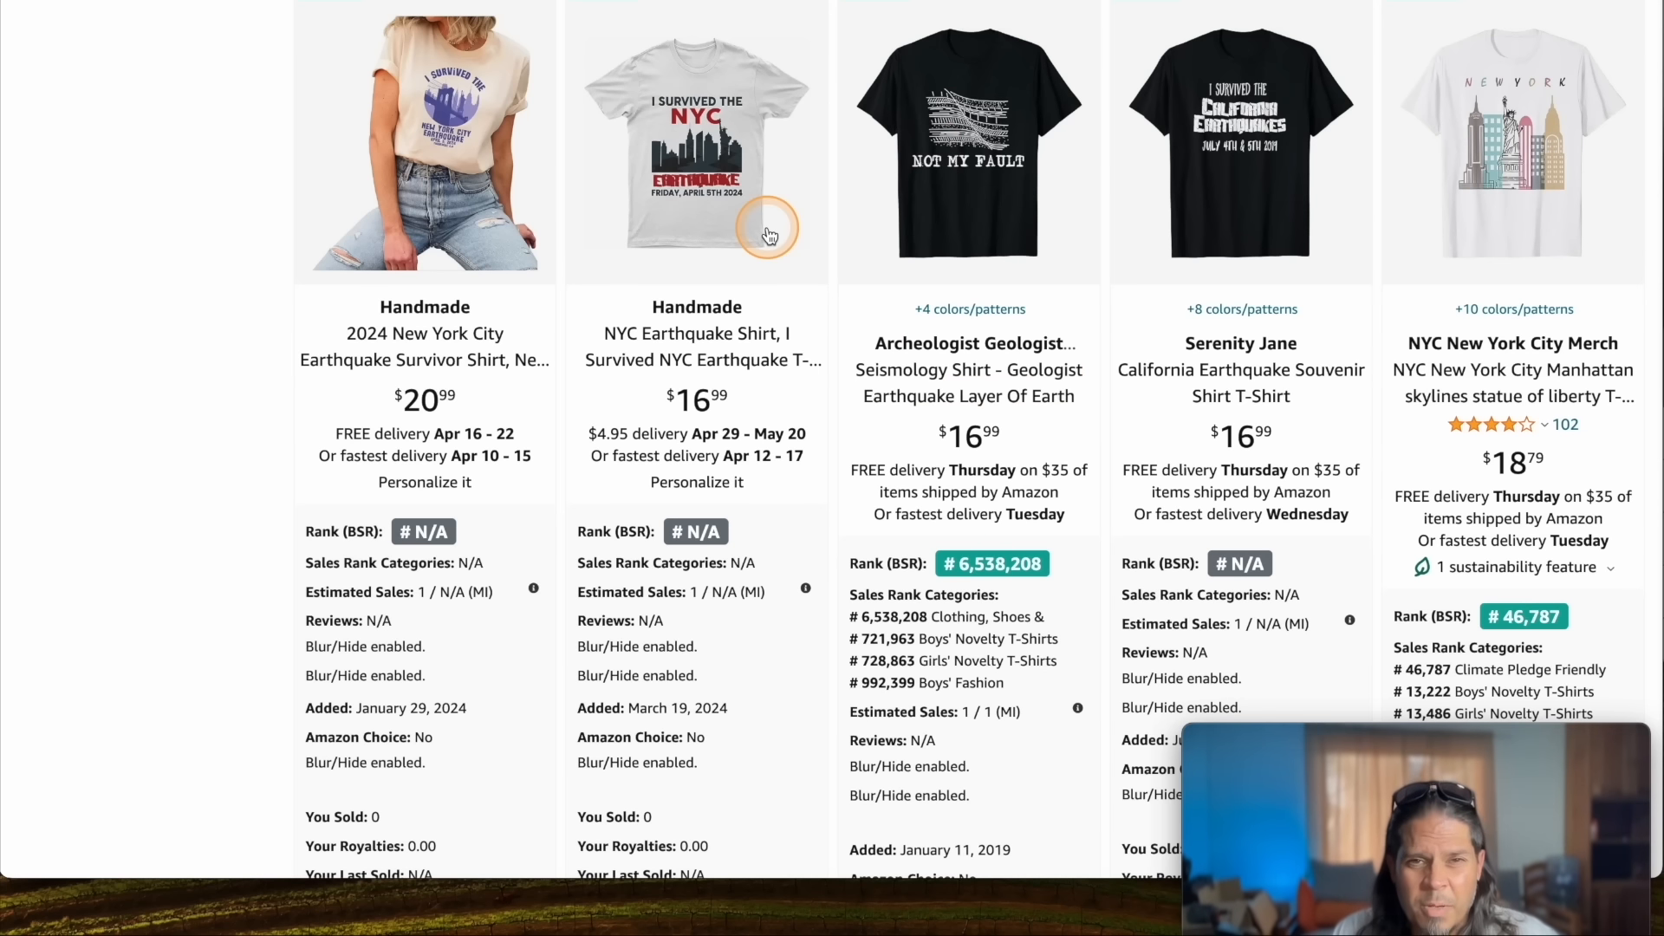
scroll(951, 299, down, 15)
scroll(953, 303, down, 5)
scroll(784, 361, up, 20)
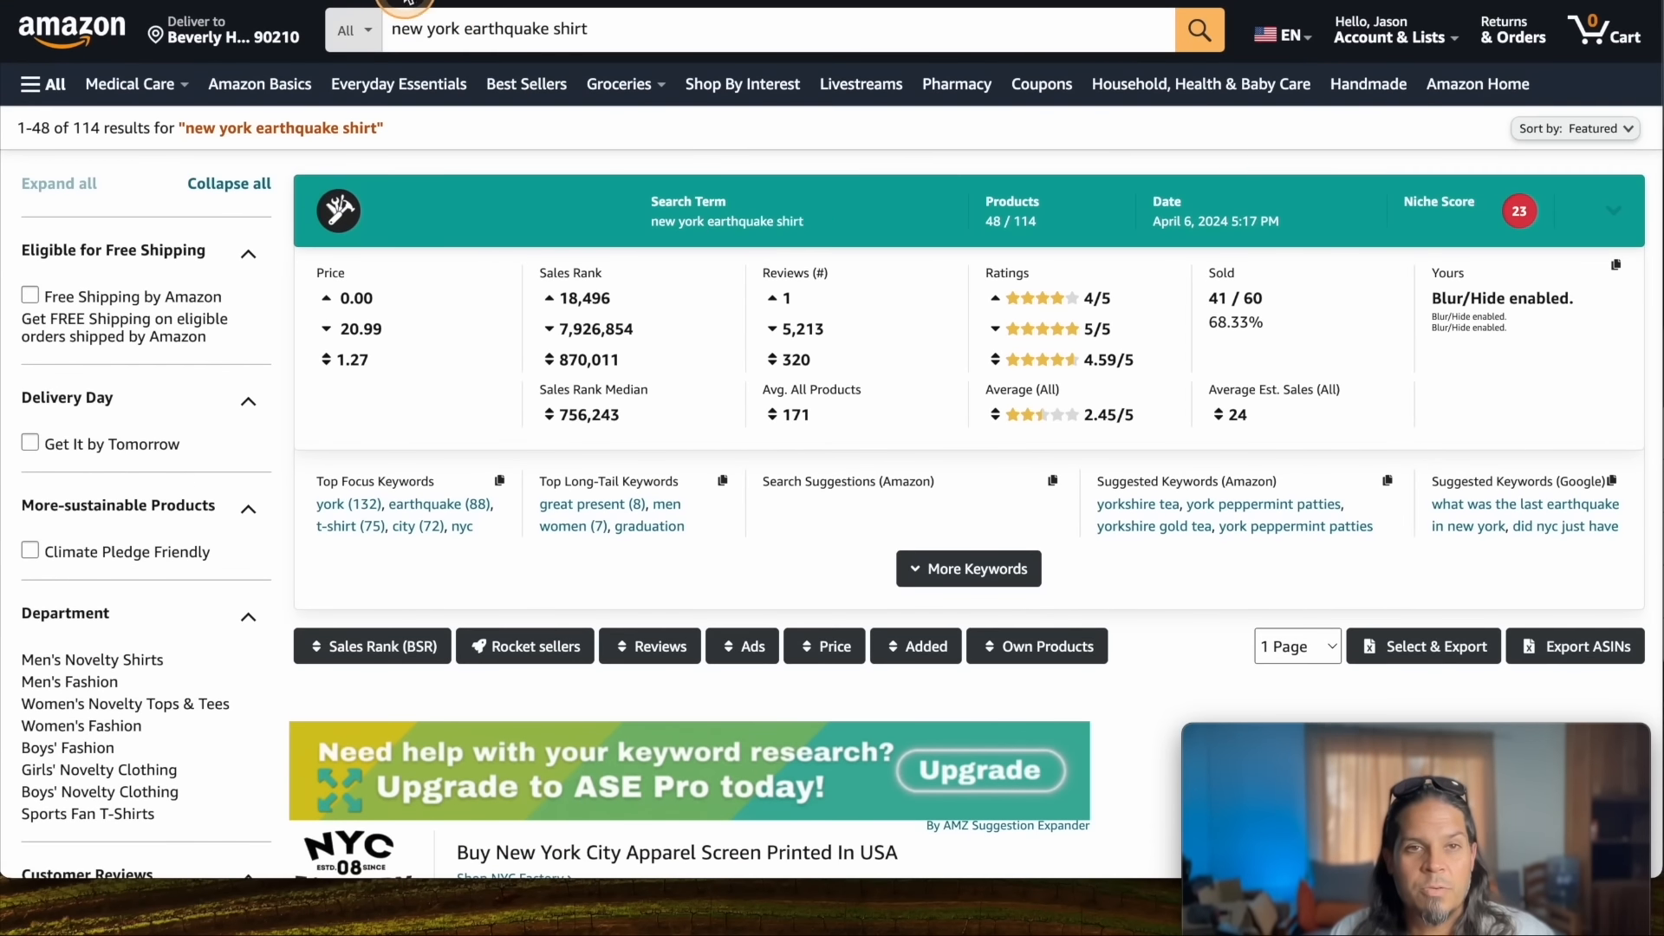
Step: Remove "earthquake" from the Amazon query to search for "new york shirt", and browse the resulting listings
double_click(500, 30)
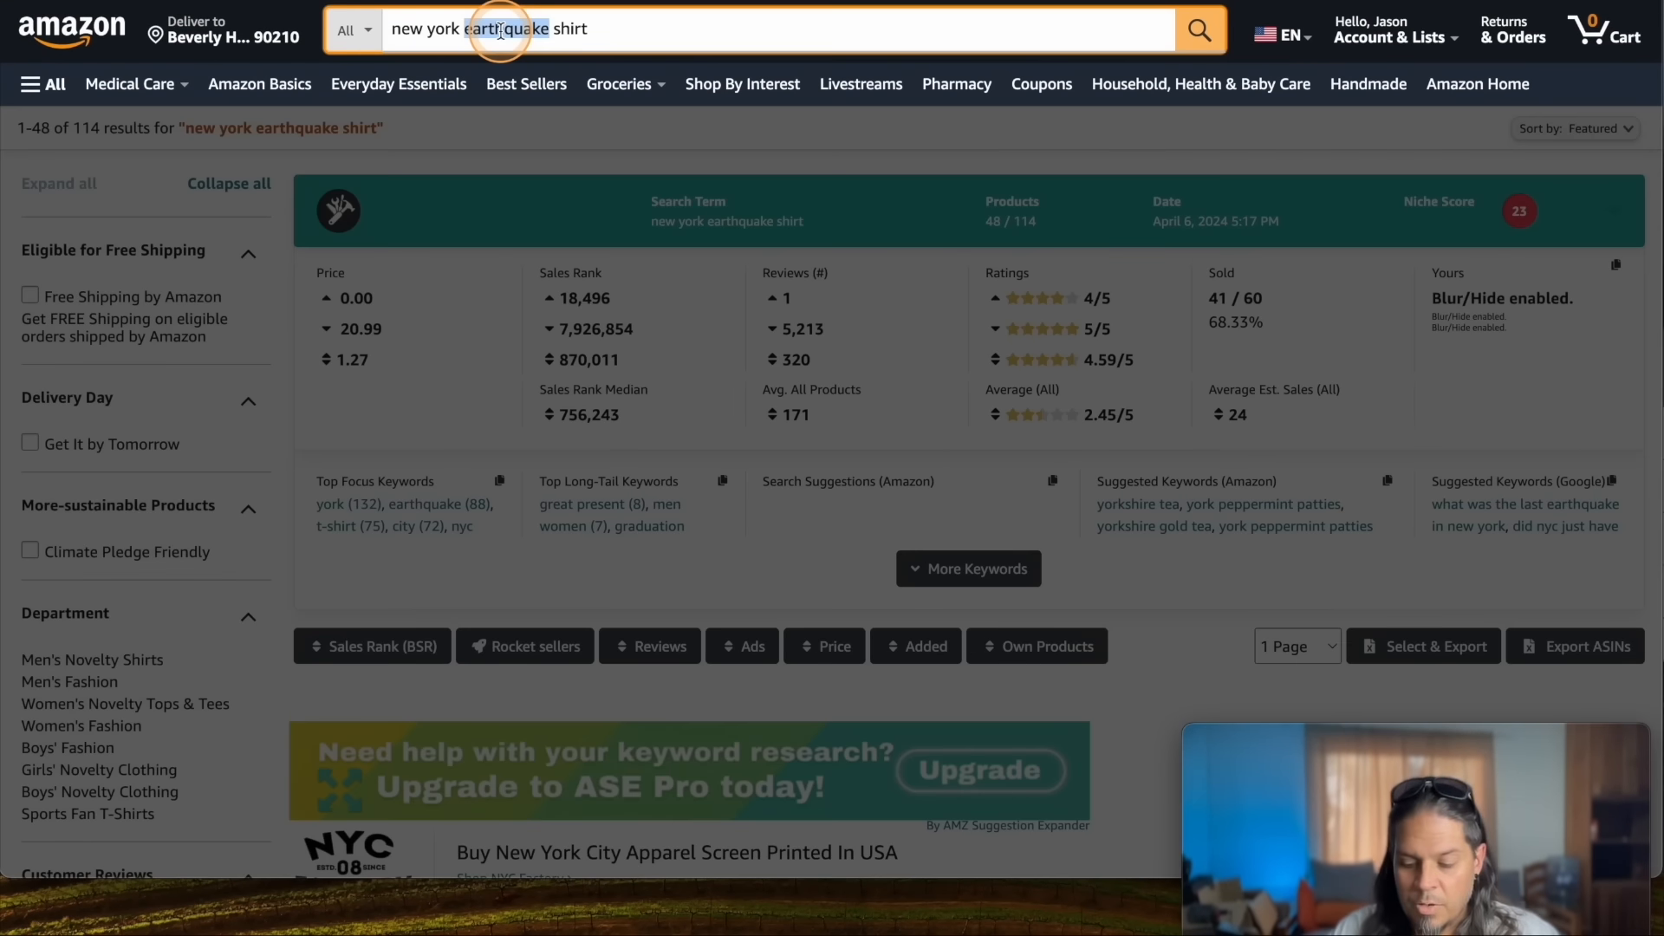
key(BackSpace)
key(Return)
scroll(582, 472, down, 10)
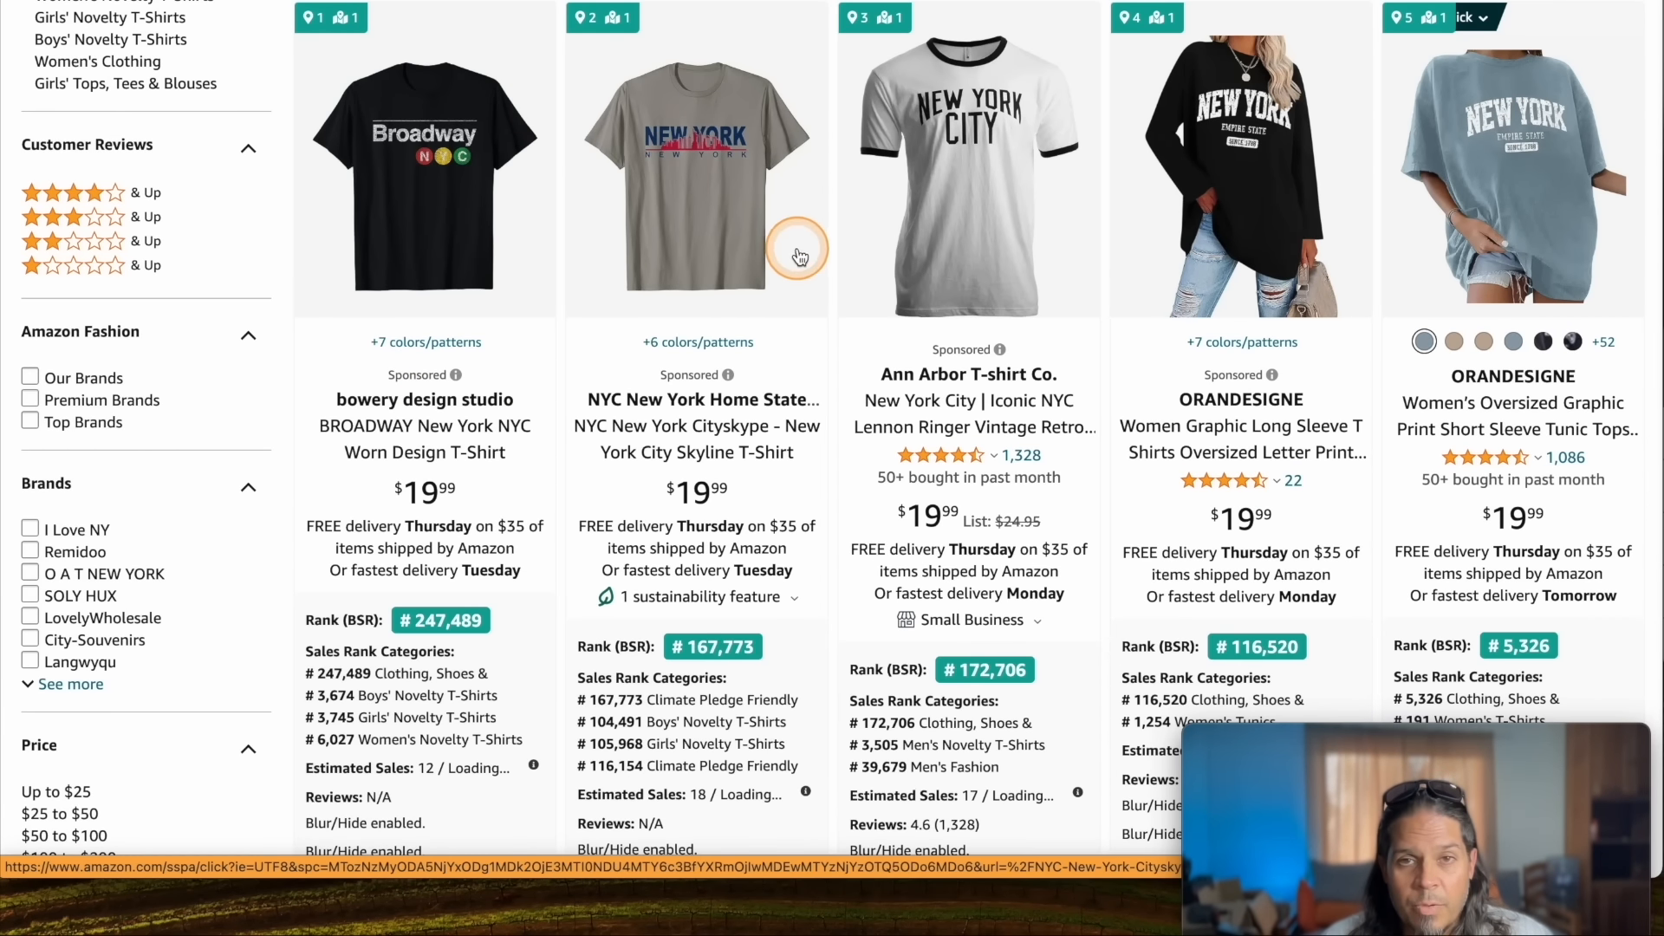
scroll(791, 252, down, 10)
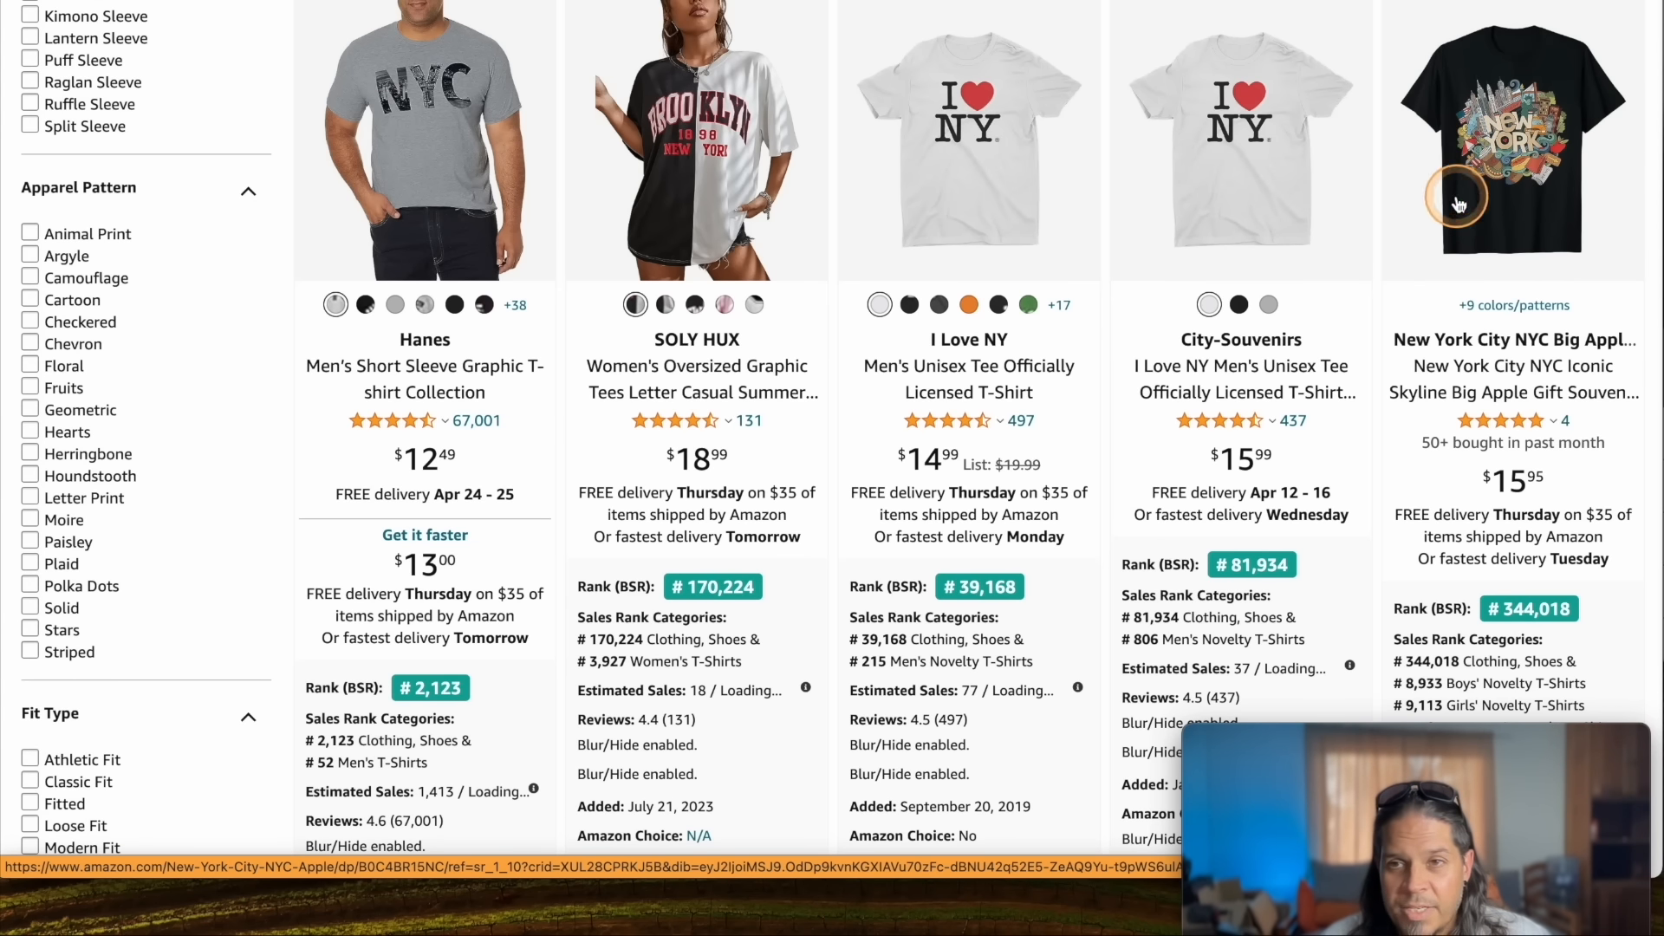
Step: Browse further "new york shirt" results, and open the "New York City Skyline Baseball Lover T-Shirt" listing to examine its design and sales rank
scroll(995, 194, down, 3)
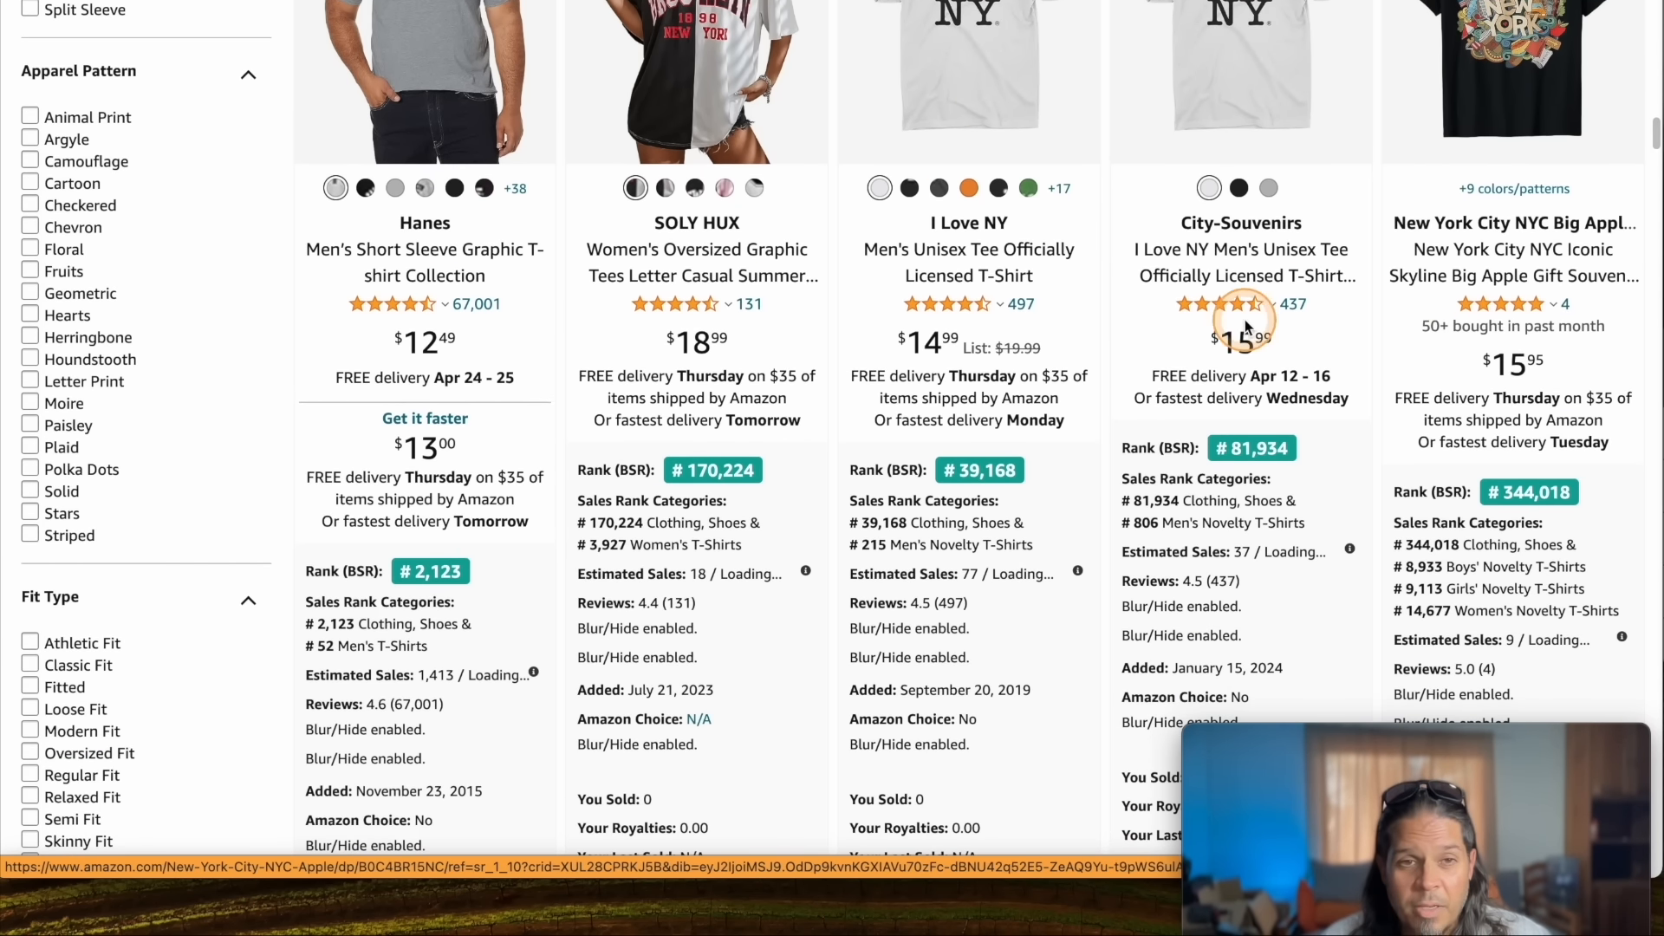
scroll(1044, 335, down, 15)
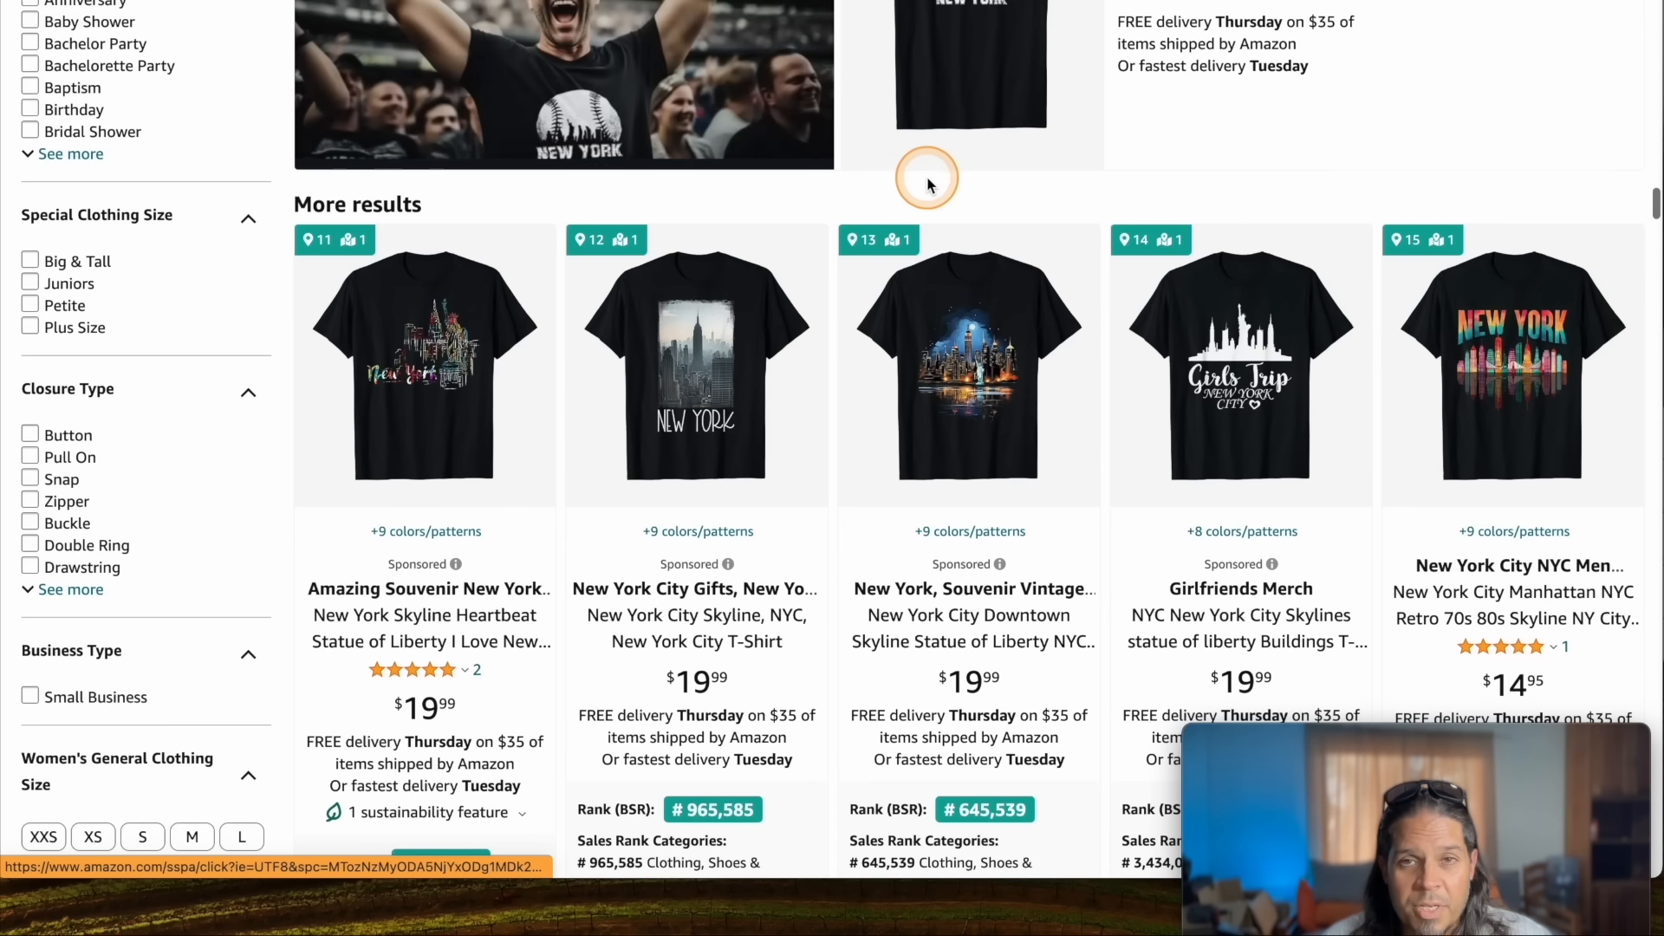
scroll(927, 185, up, 3)
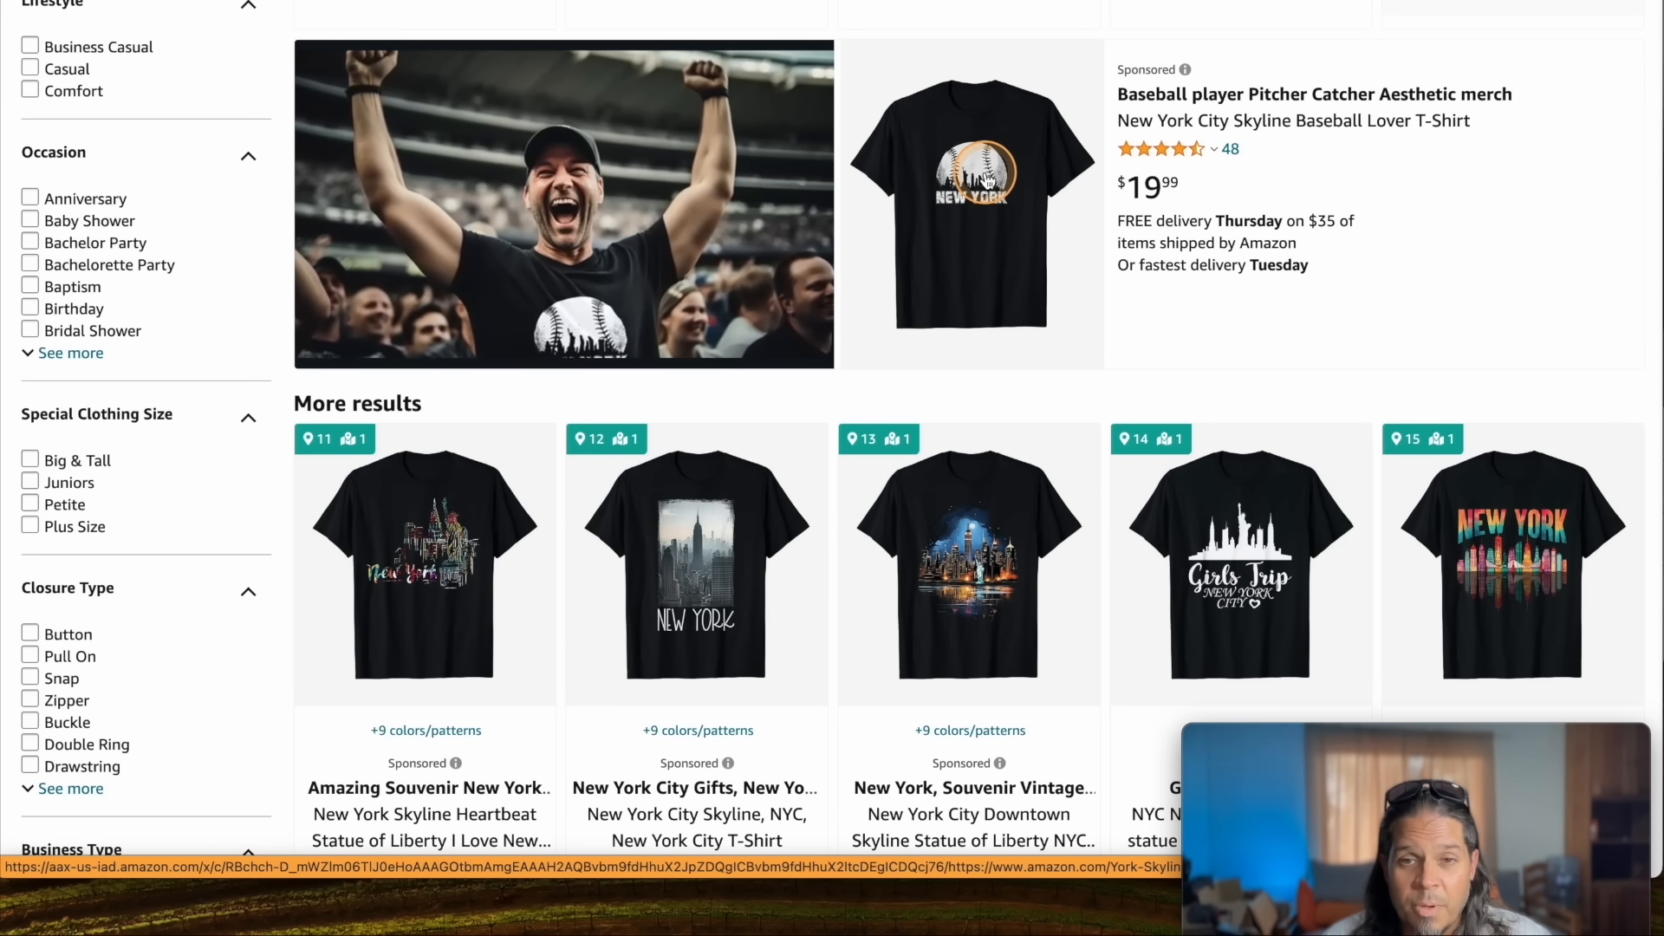
click(751, 22)
scroll(962, 520, down, 10)
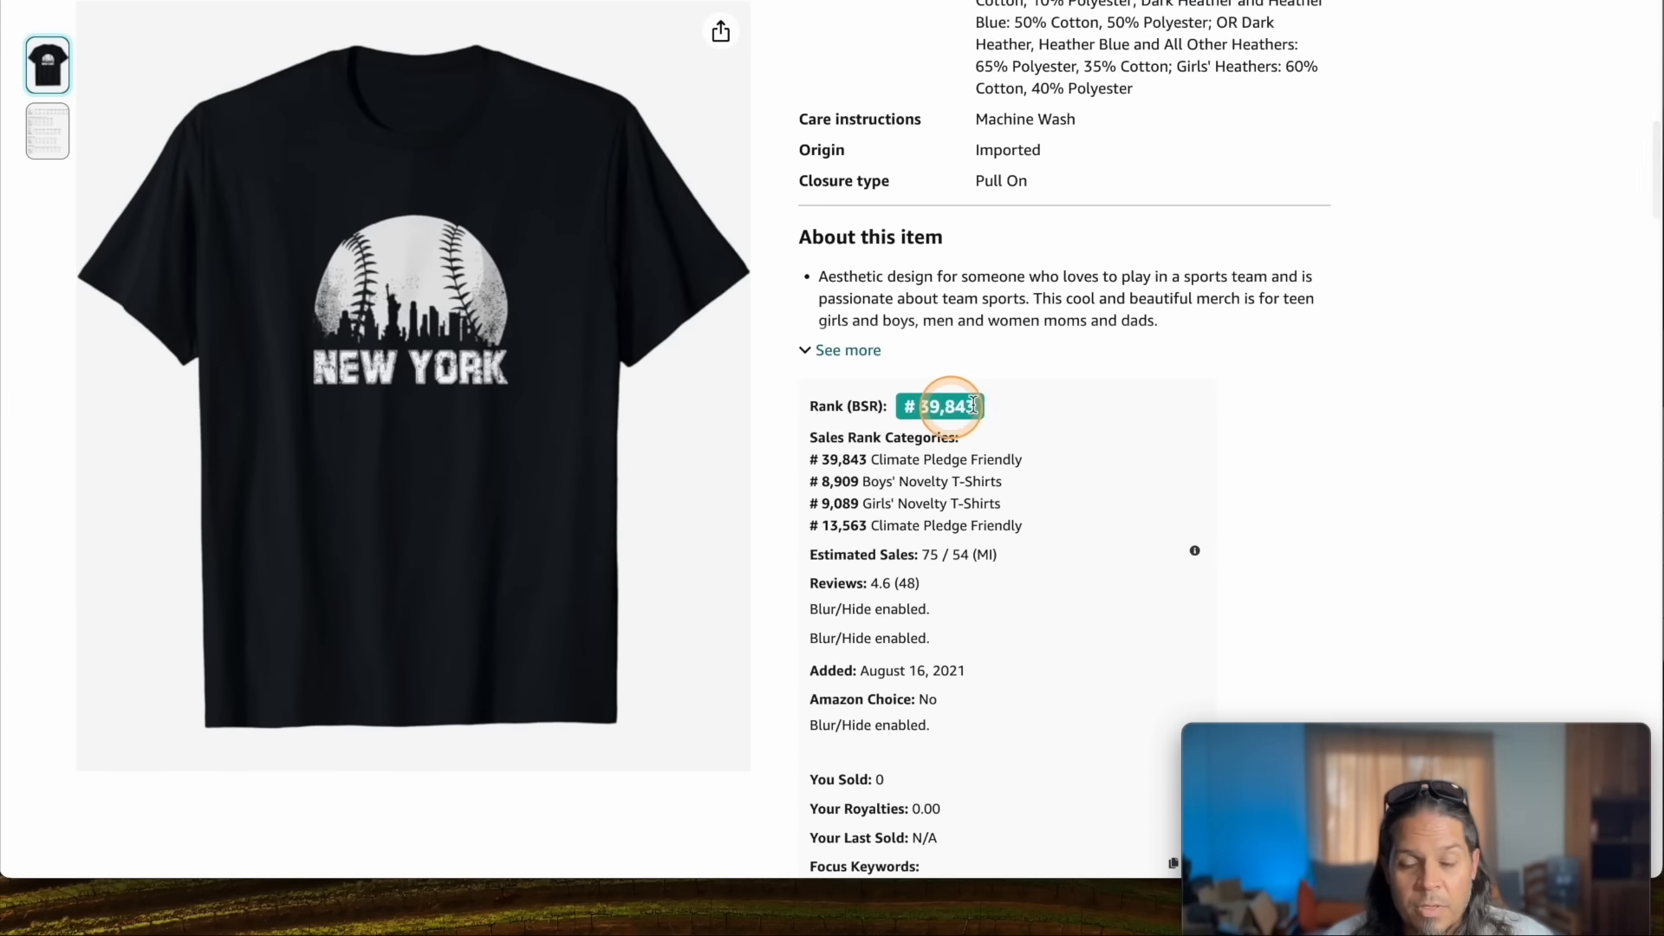
scroll(1005, 411, up, 5)
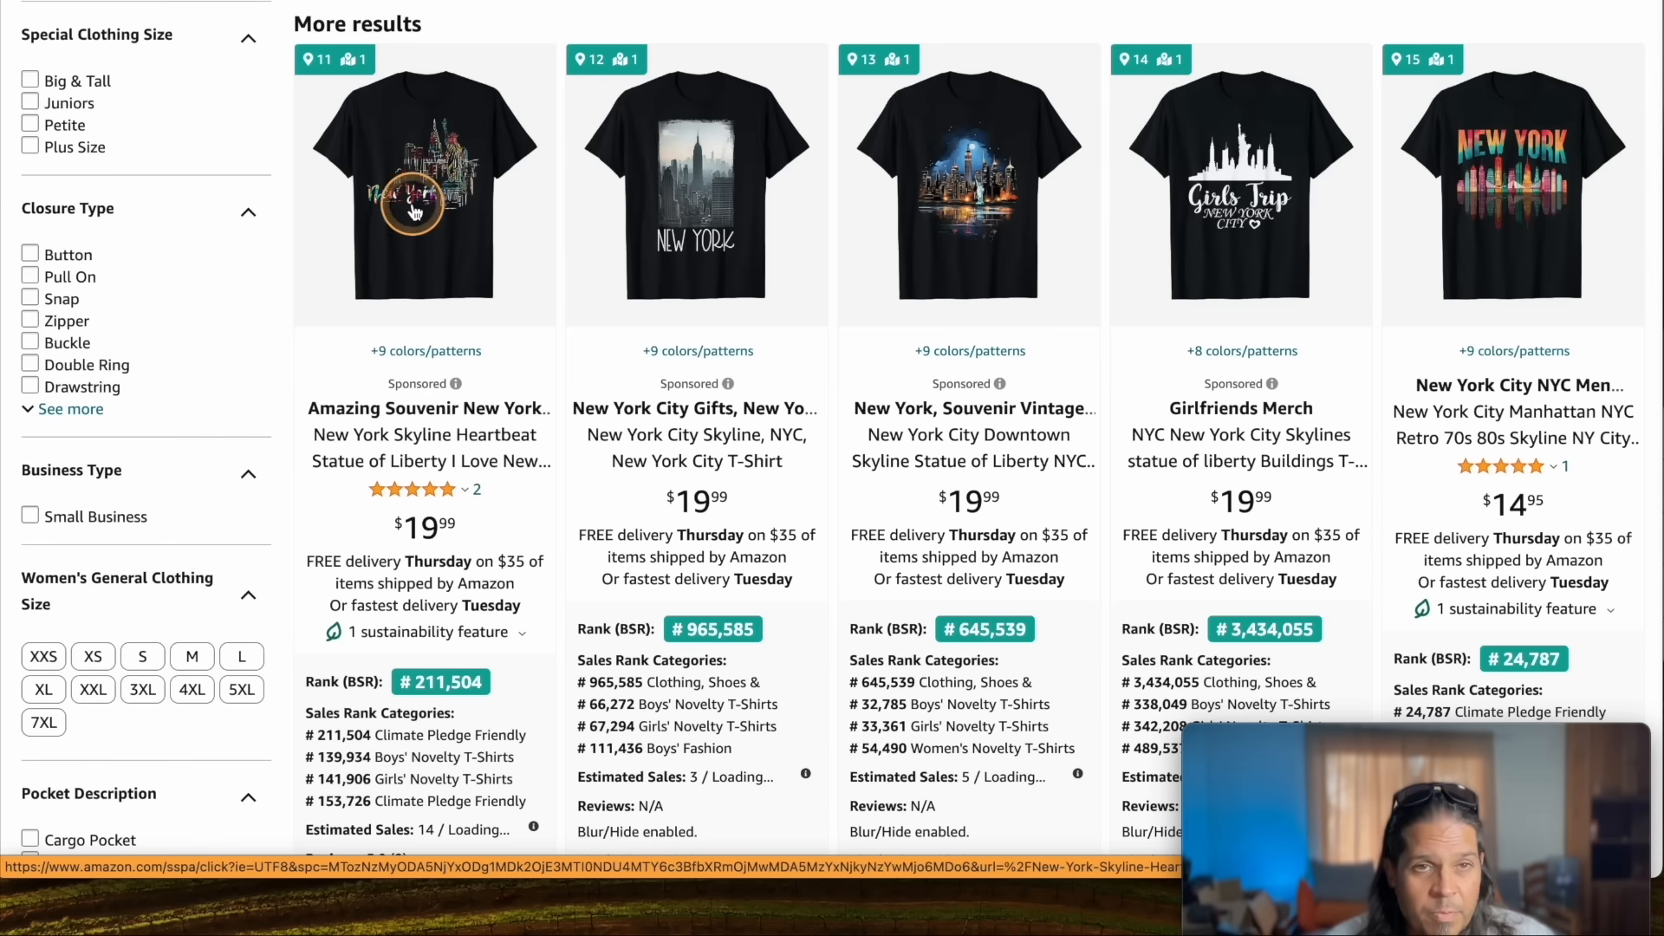
Step: Examine the design, sales rank and date added of the "New York Skyline Heartbeat Statue of Liberty I Love New York T-Shirt", and return to the results
click(411, 203)
scroll(778, 557, down, 1)
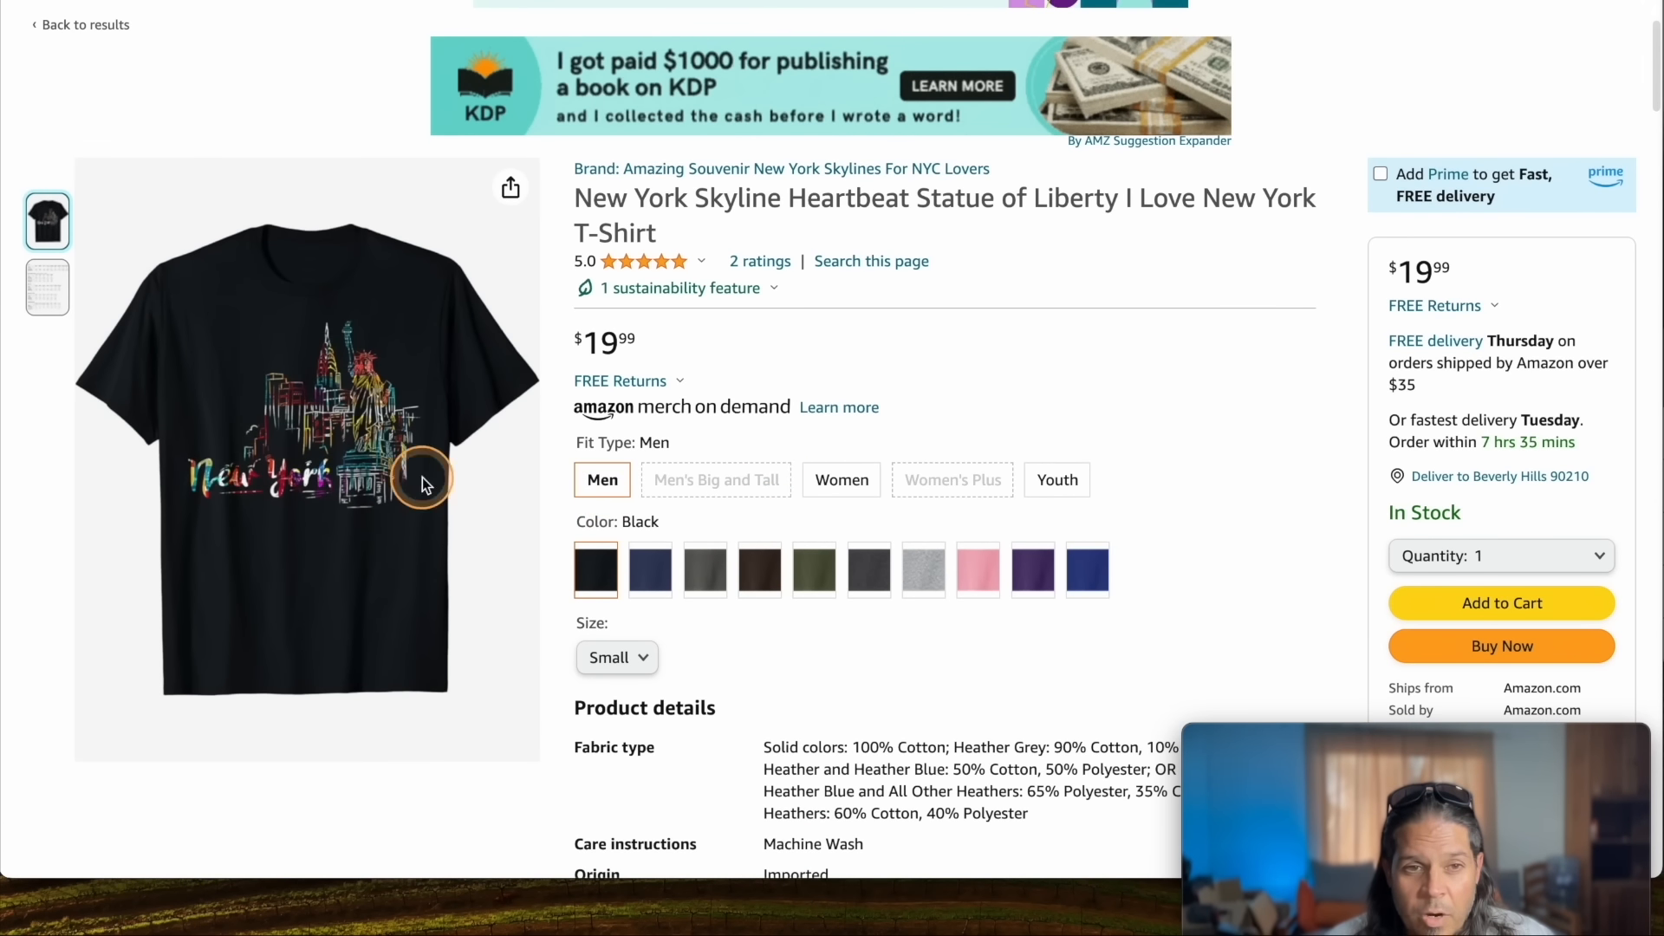
scroll(357, 403, down, 7)
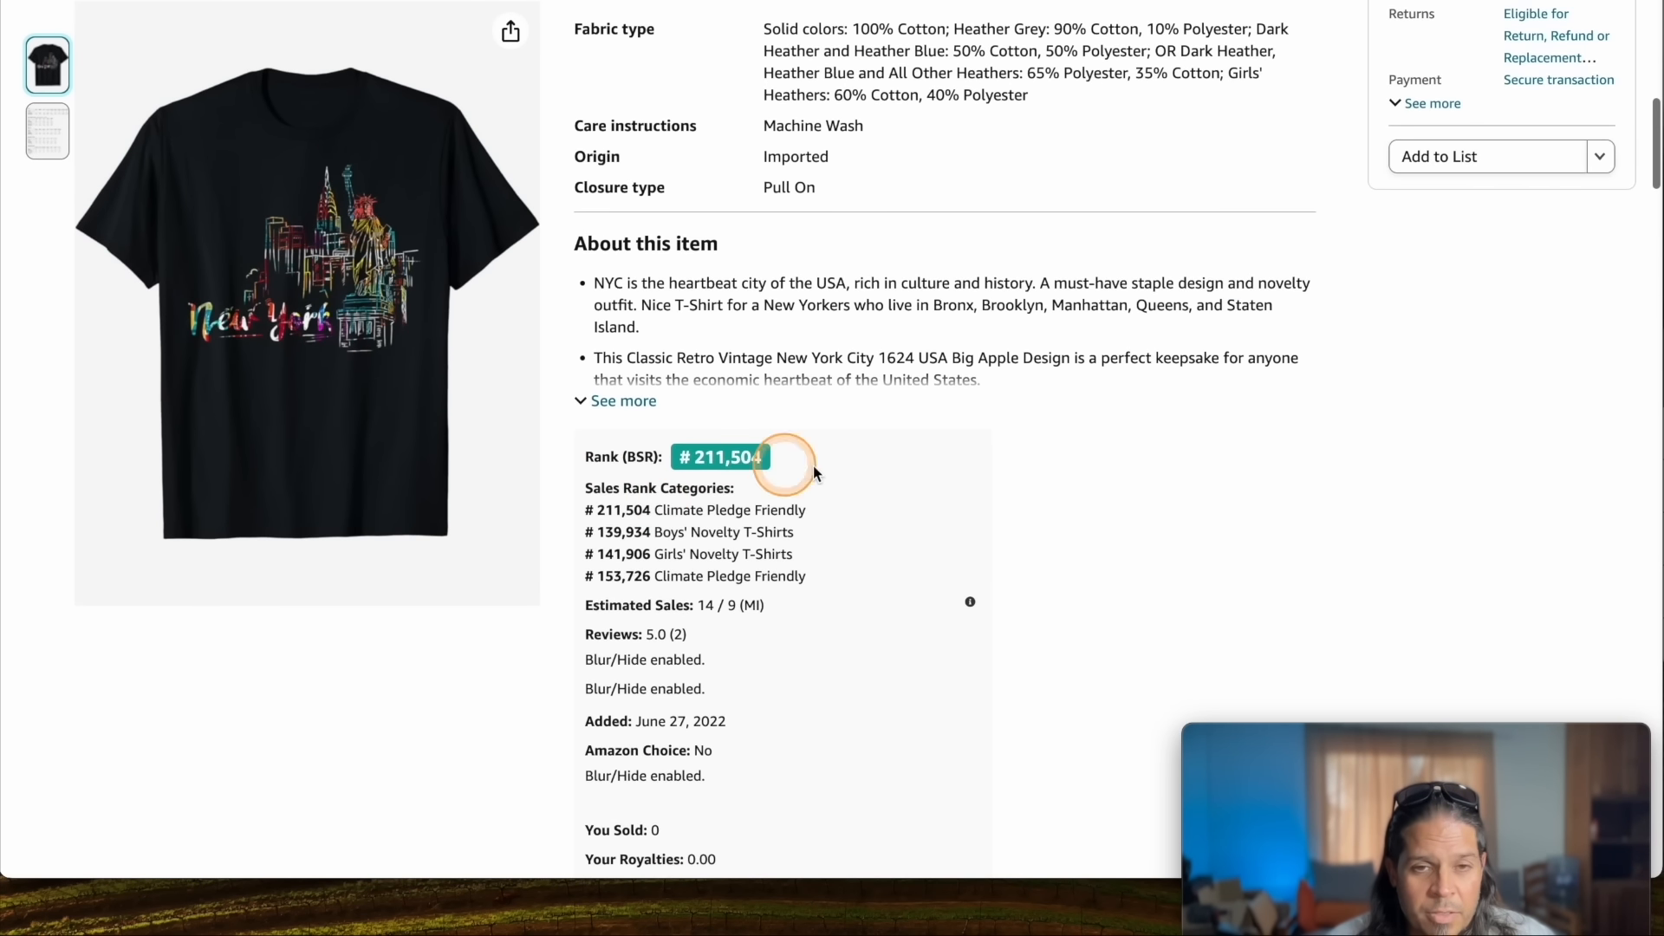
key(alt+Left)
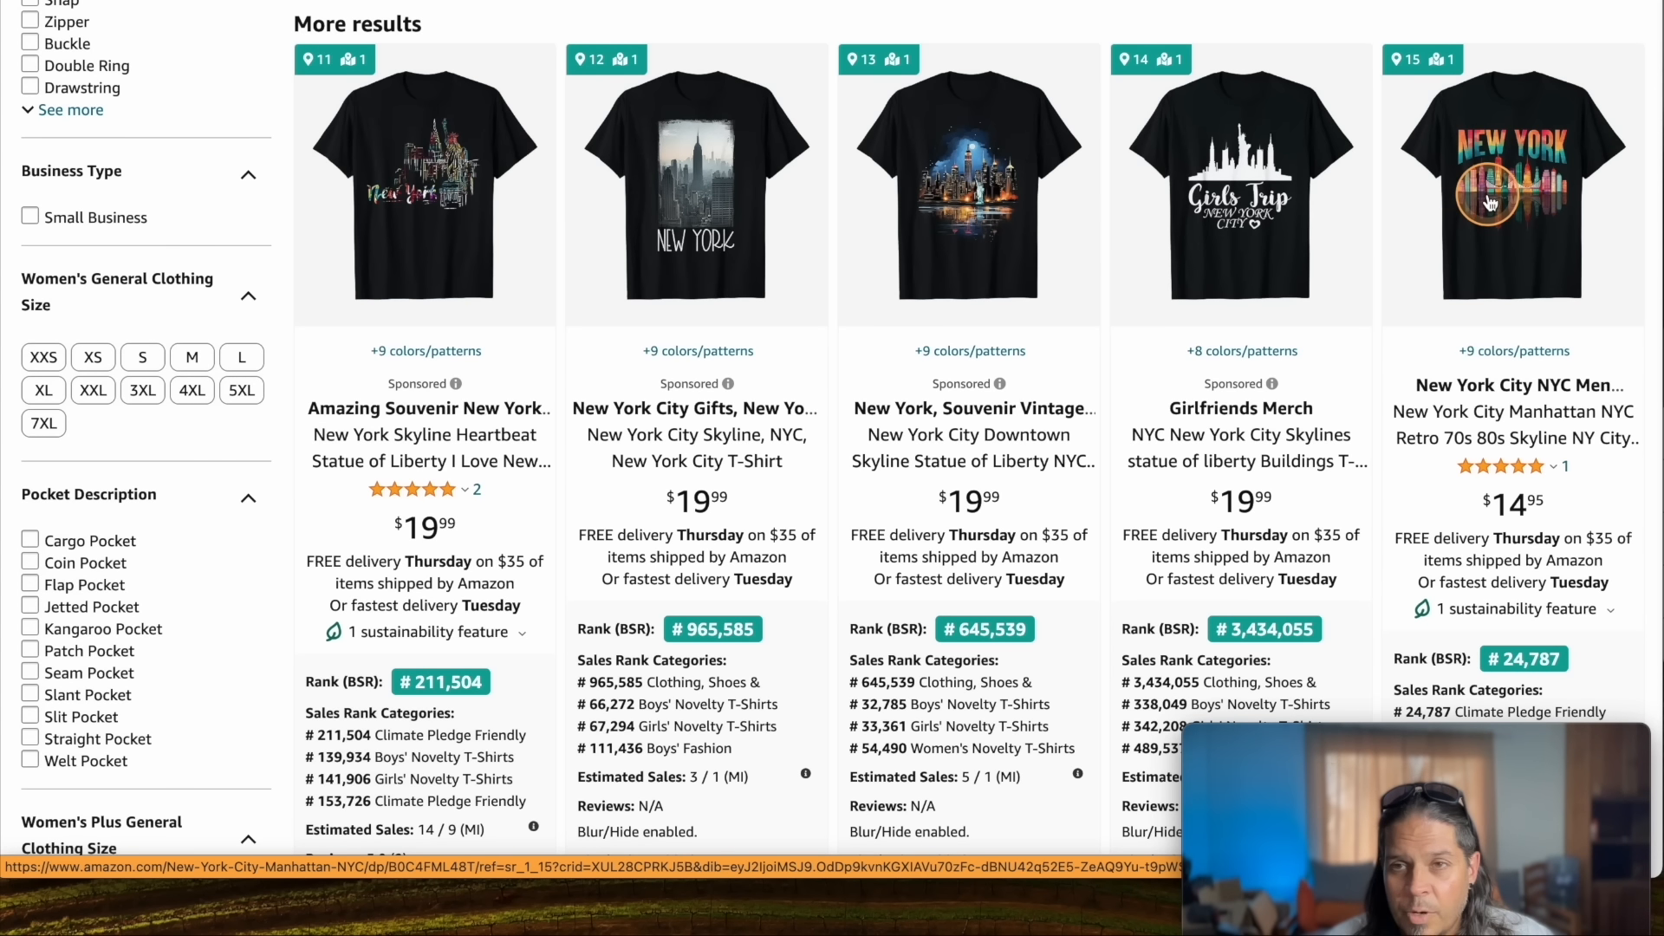
Step: Open the "New York City Manhattan NYC Retro 70s 80s Skyline NY City T-Shirt" listing and examine its design, description, sales rank and estimated sales
scroll(1490, 202, down, 2)
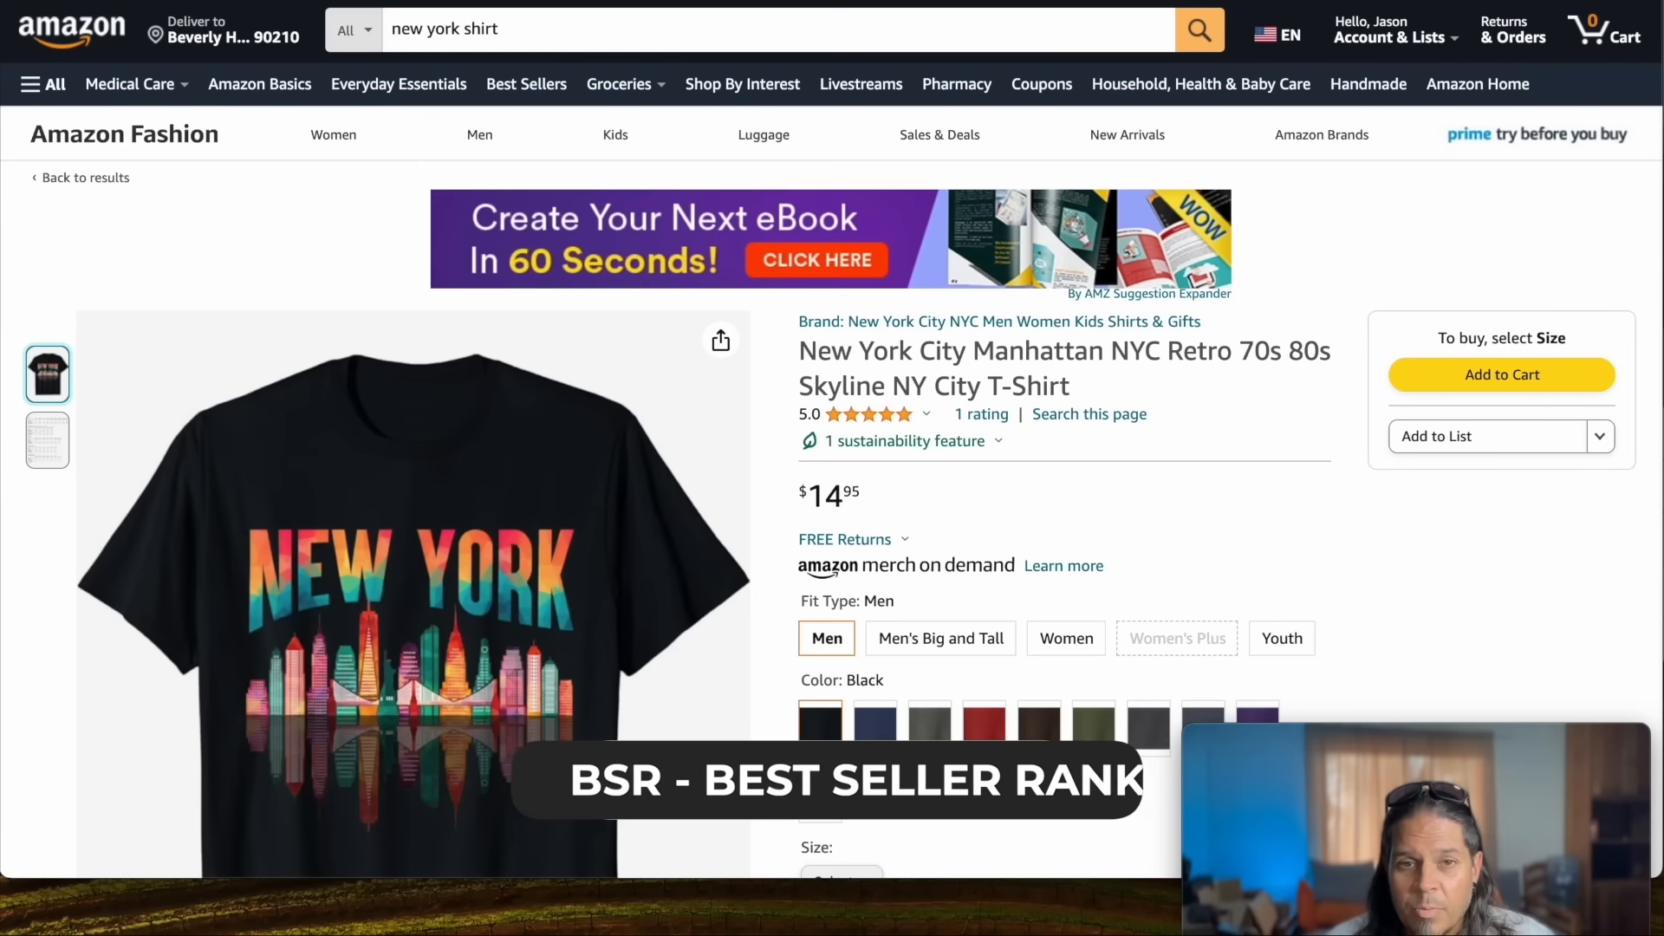
scroll(719, 330, down, 2)
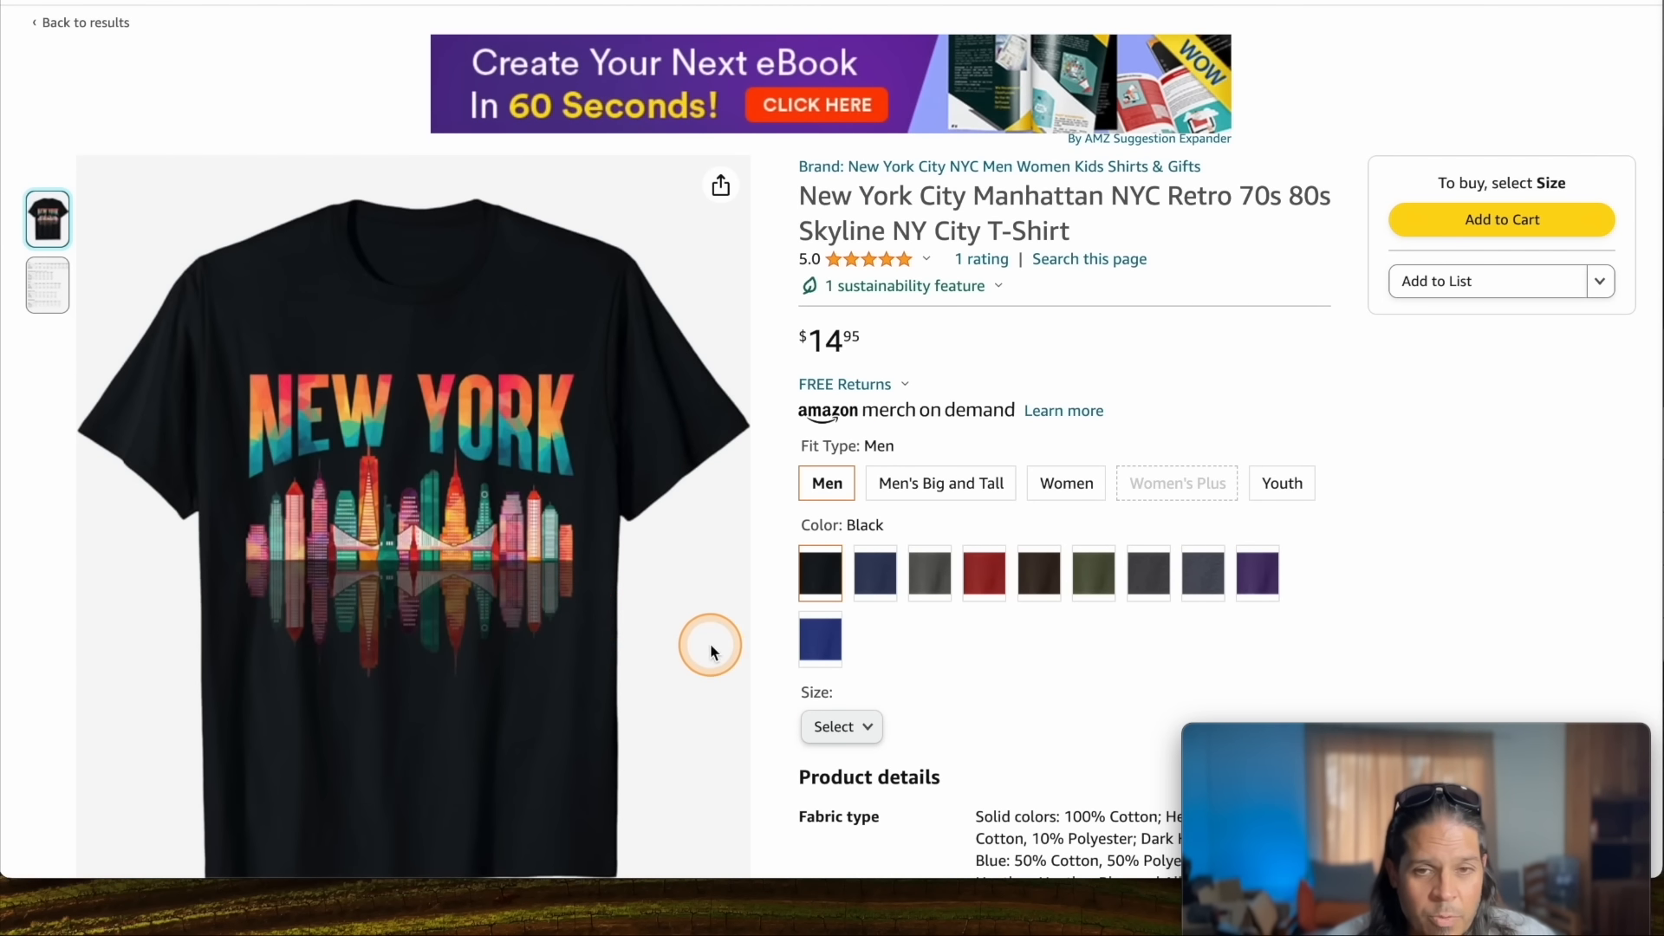
scroll(716, 640, down, 1)
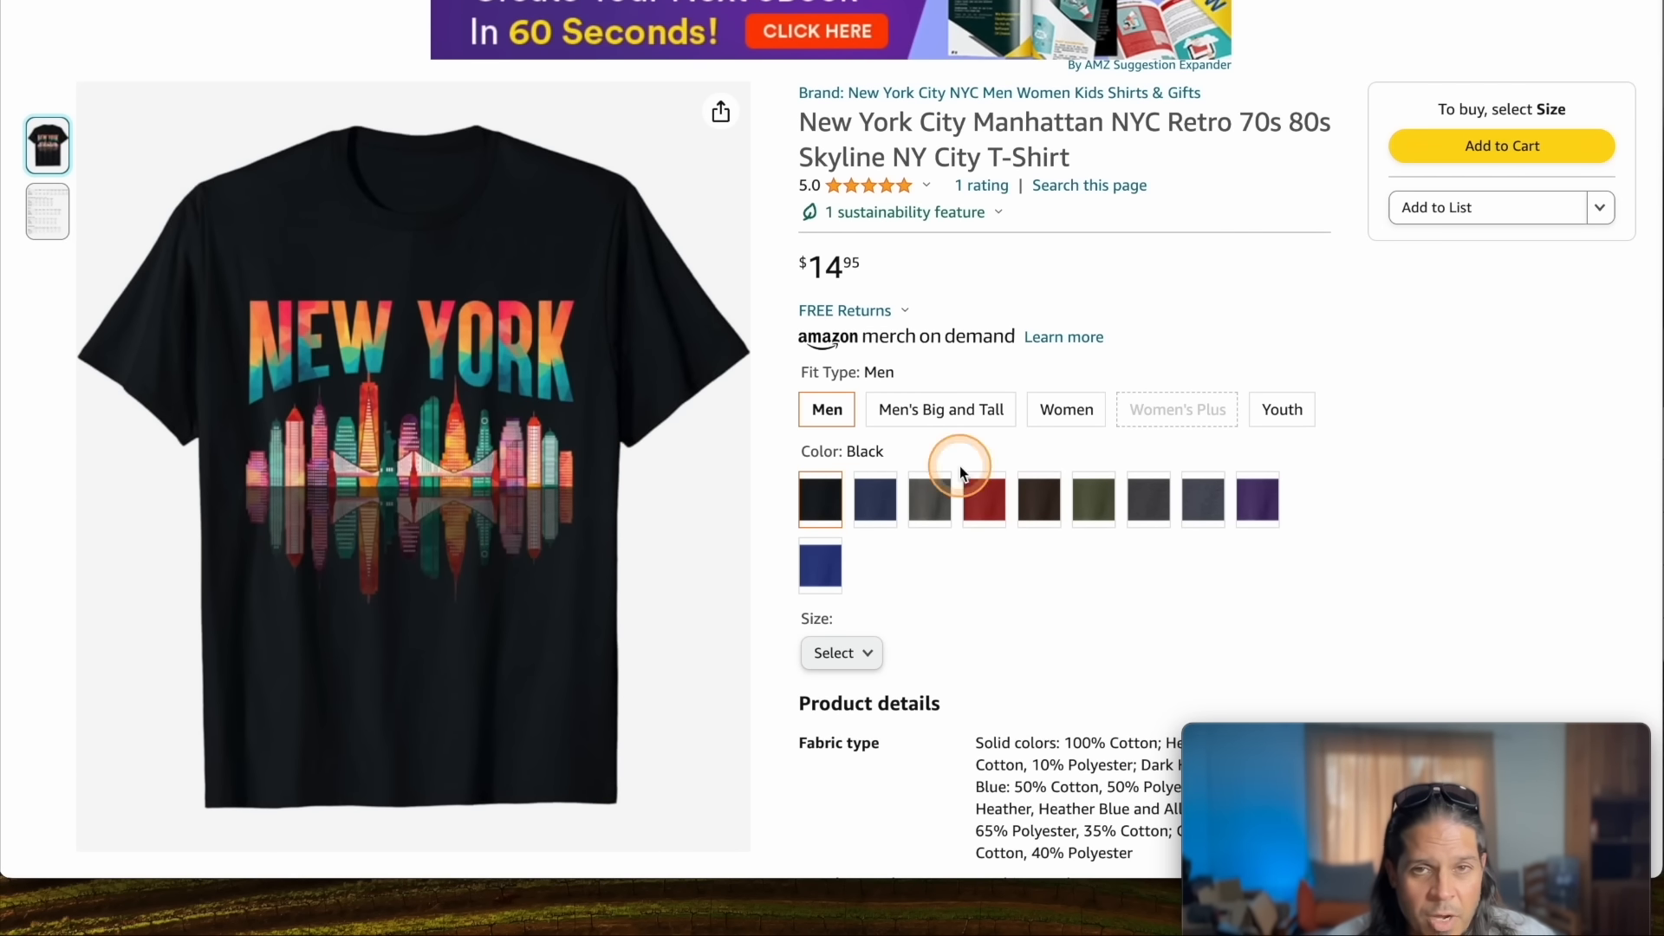
scroll(901, 629, down, 5)
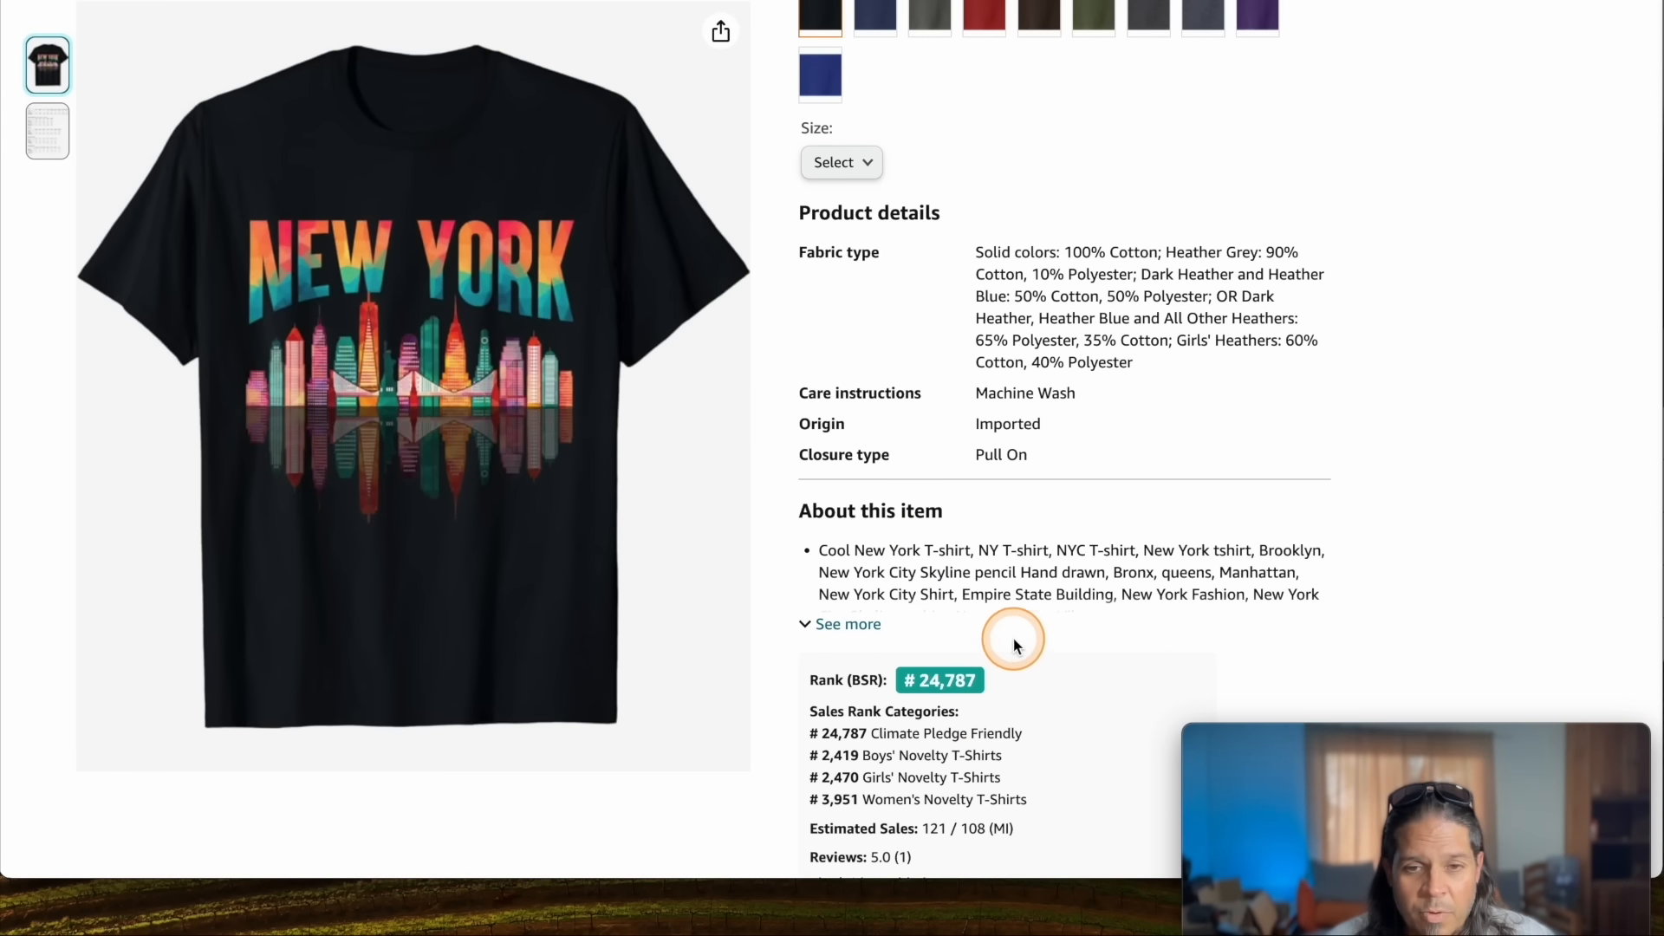
scroll(1014, 646, down, 2)
scroll(959, 594, up, 7)
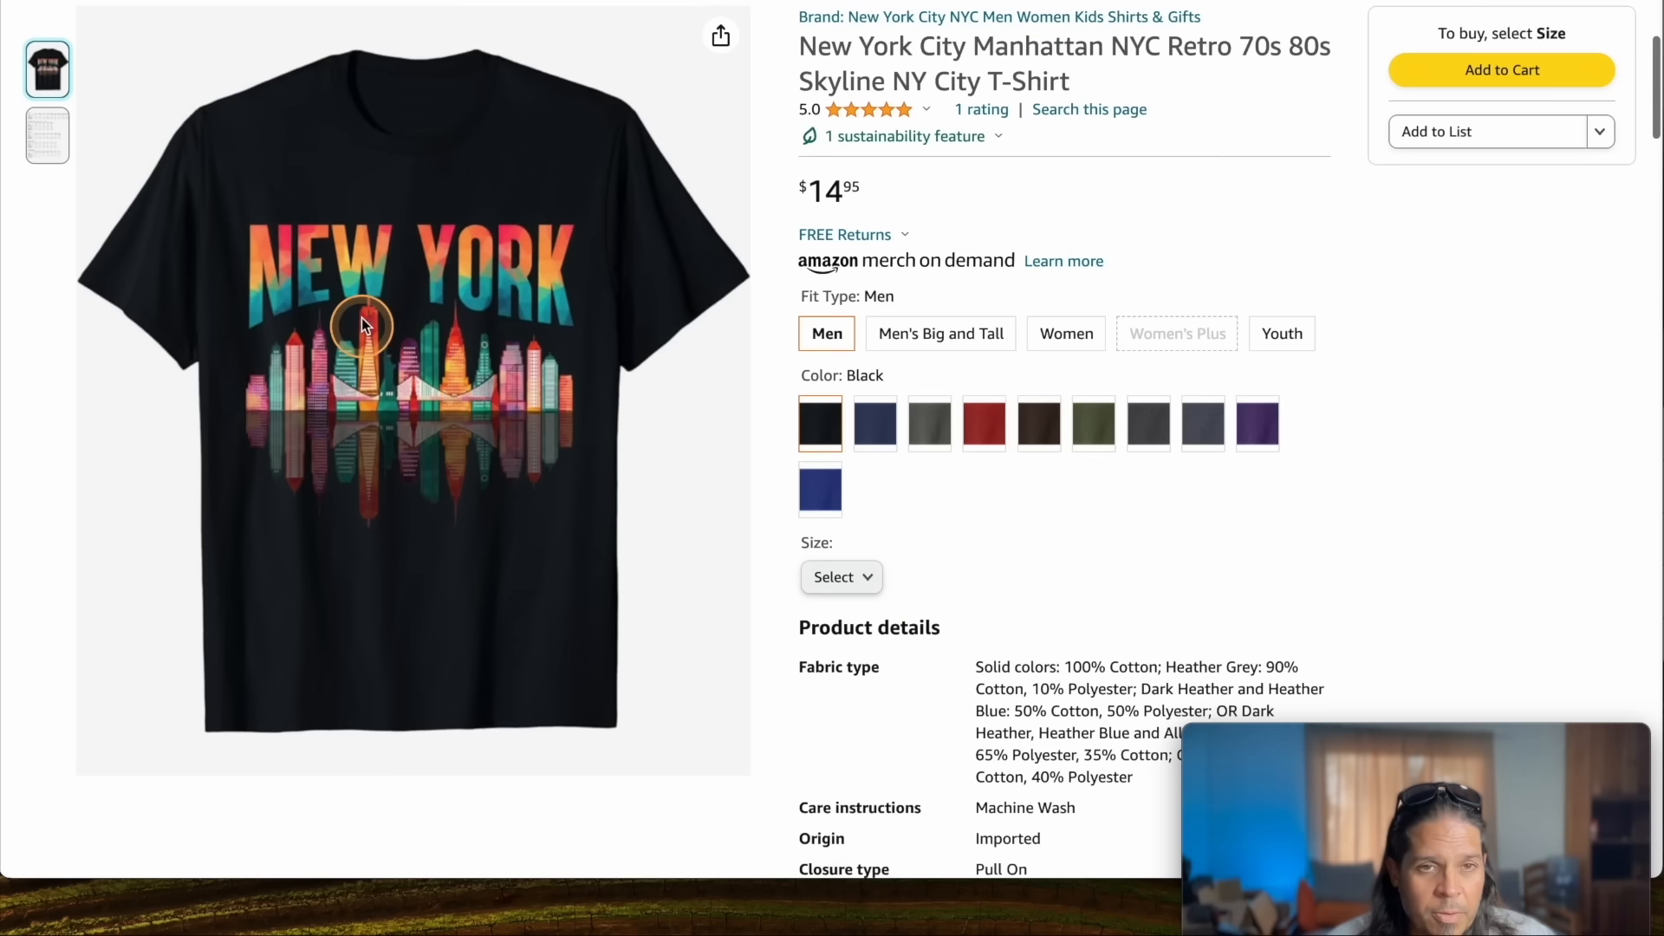
scroll(1023, 831, down, 4)
scroll(969, 663, up, 7)
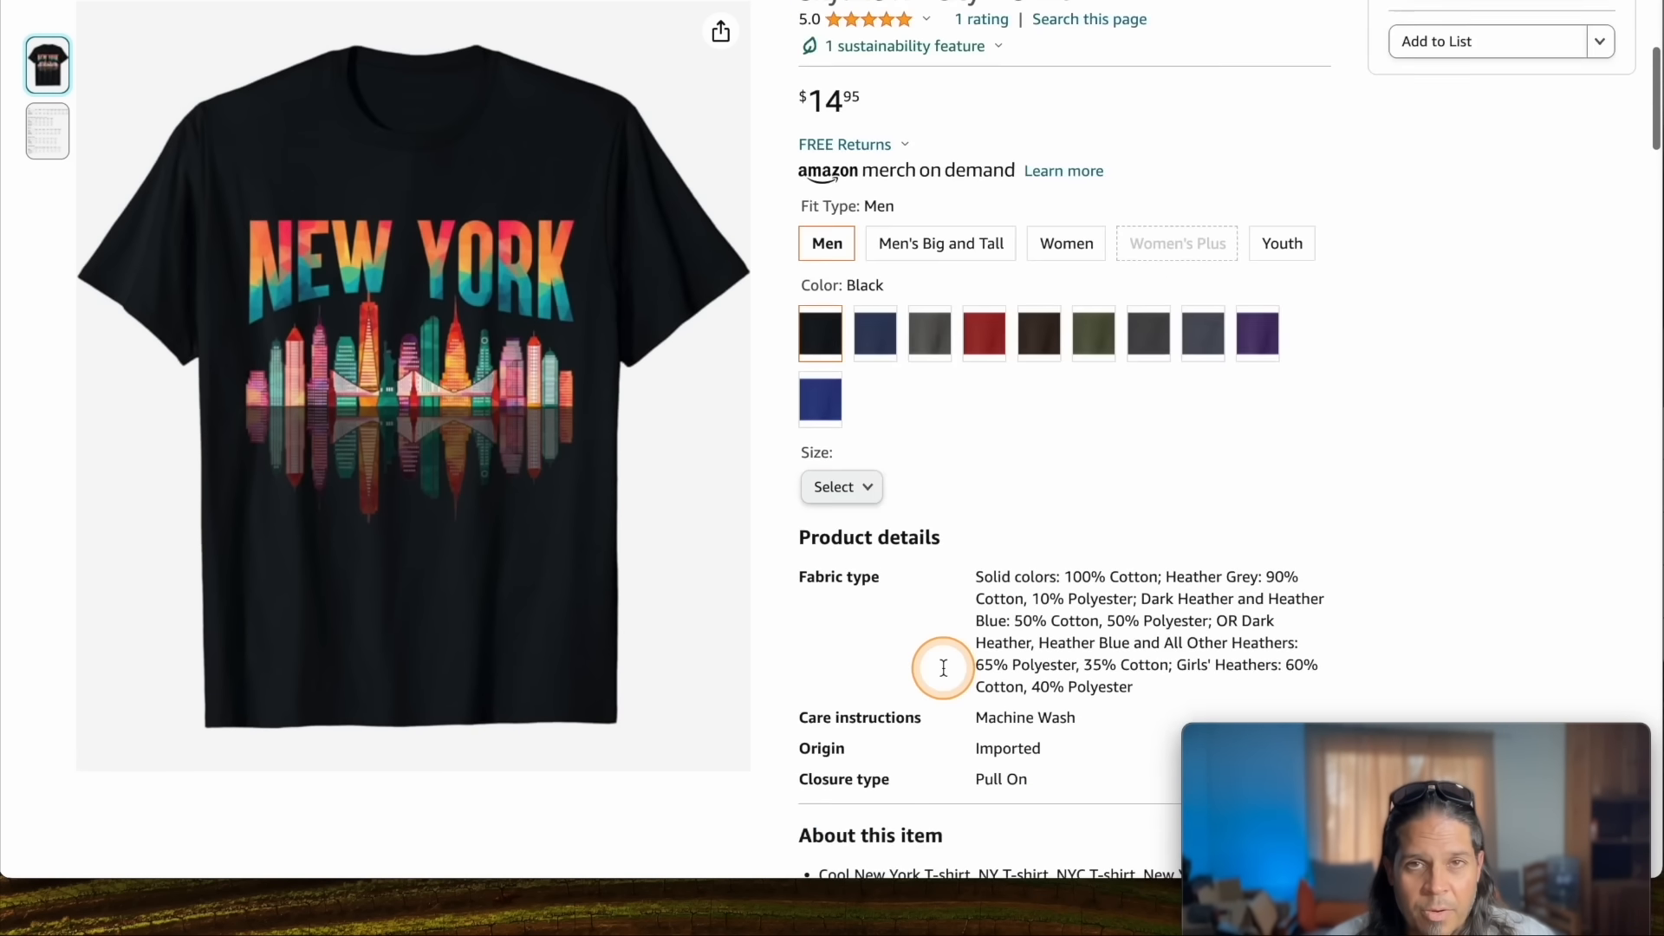
scroll(970, 640, down, 9)
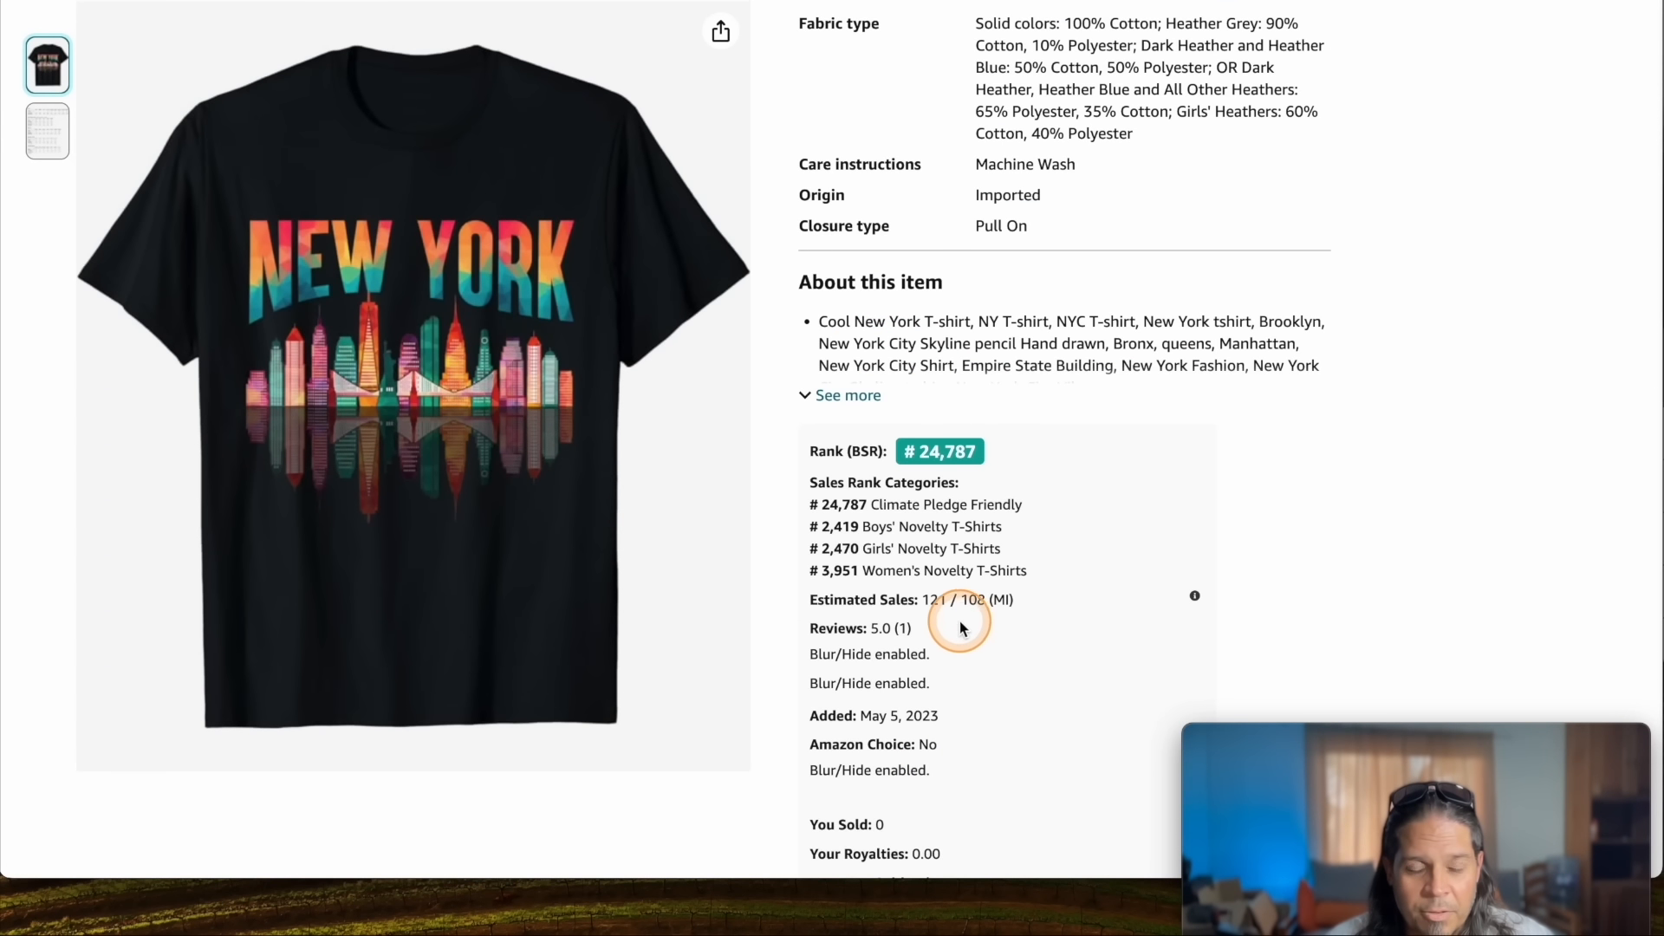
Step: Return to the results and open the "New York City Photograph New York Souvenir T-Shirt" listing to examine its framed photo design and product details
scroll(967, 569, up, 8)
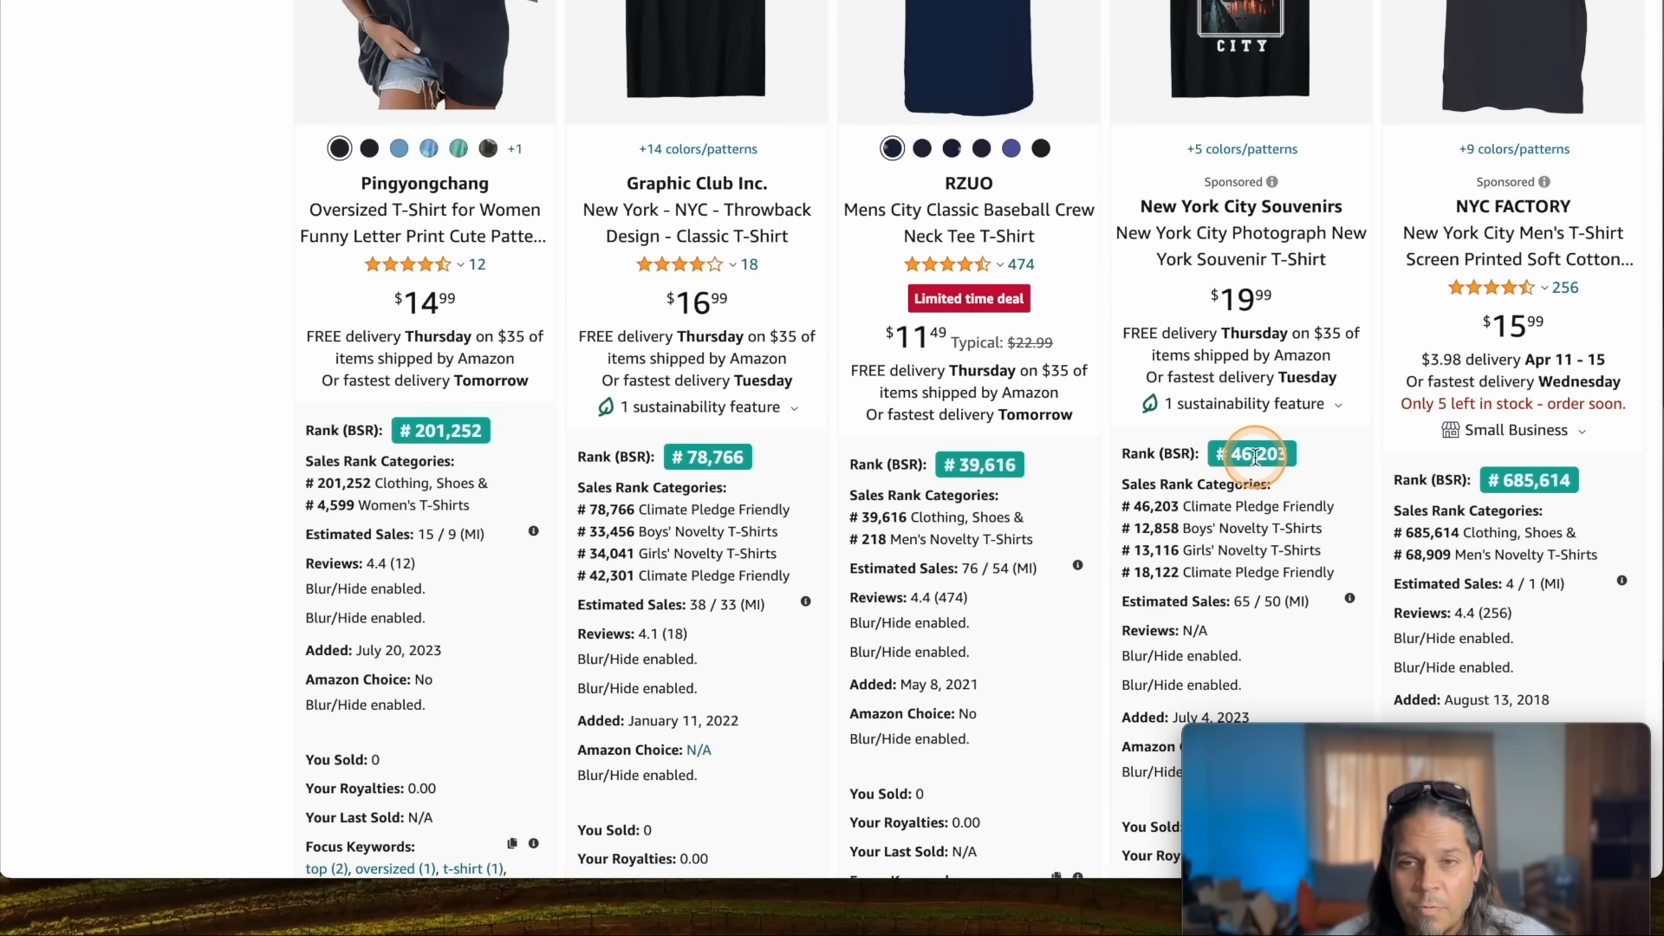
scroll(1255, 455, up, 3)
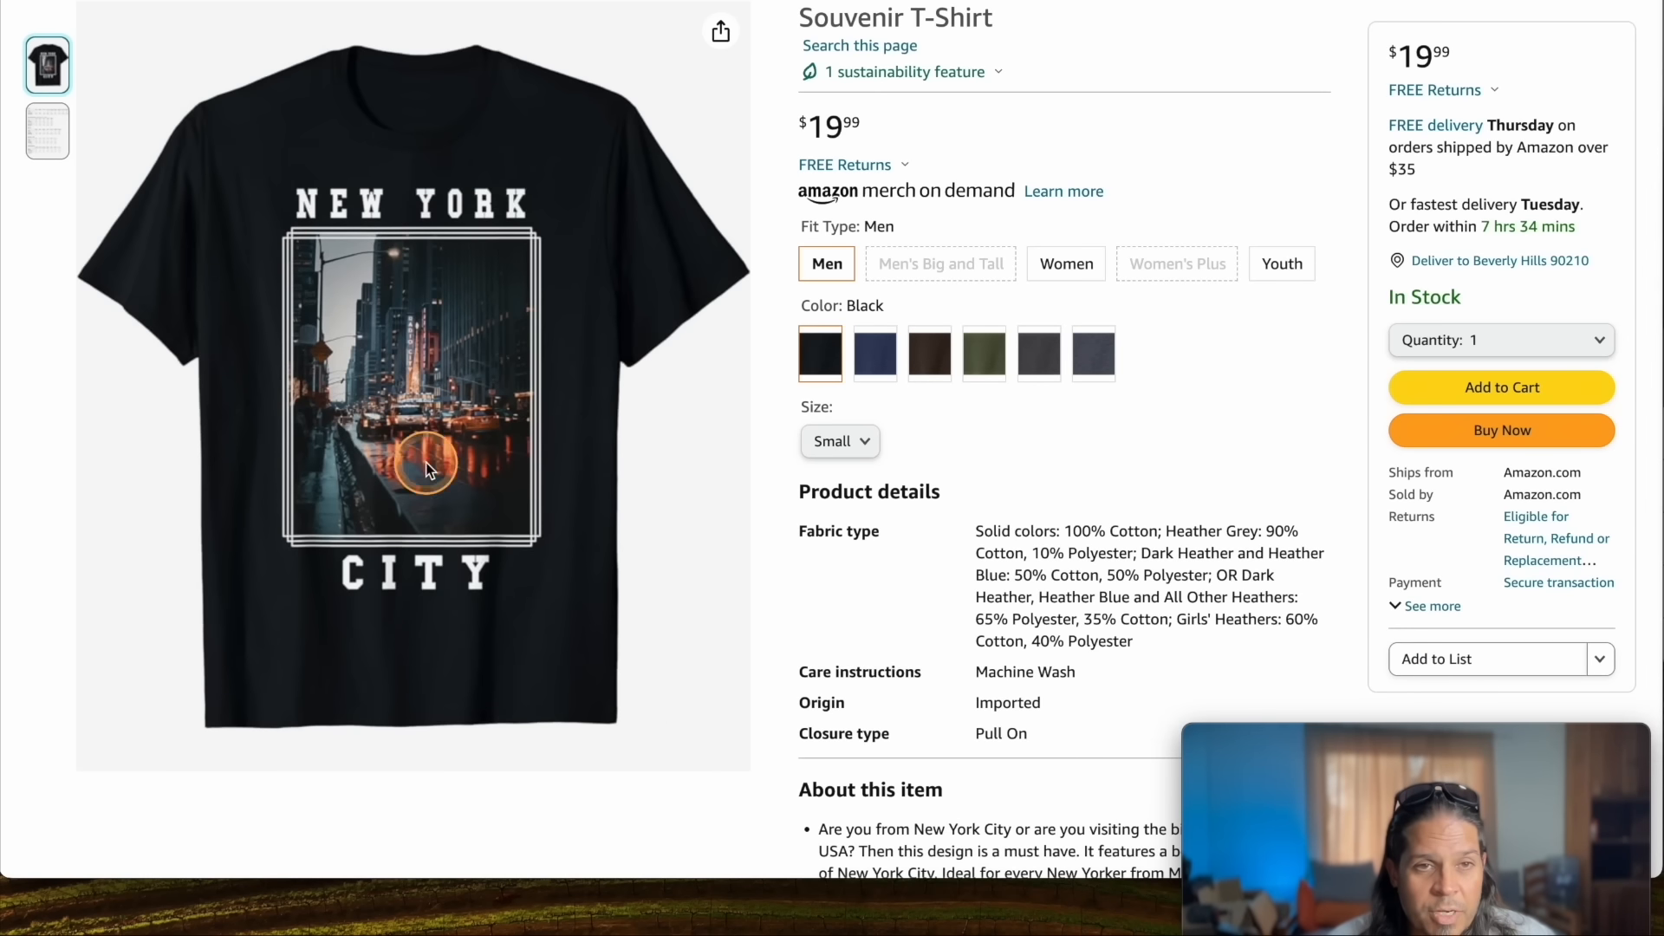
scroll(732, 545, down, 1)
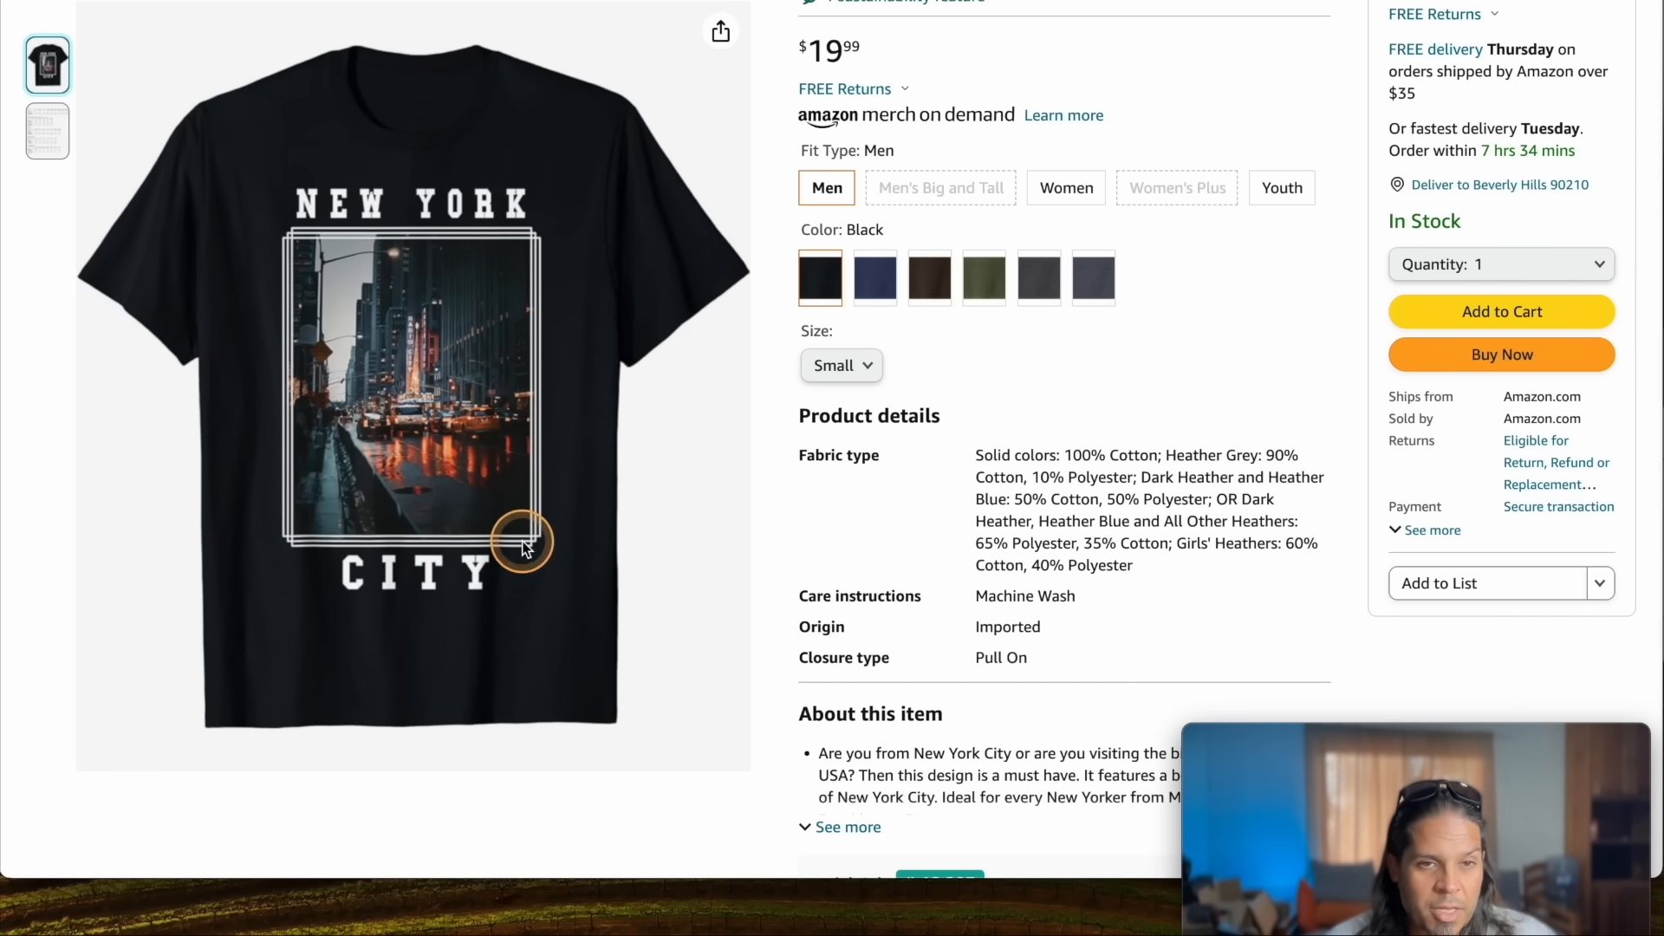
scroll(559, 476, up, 1)
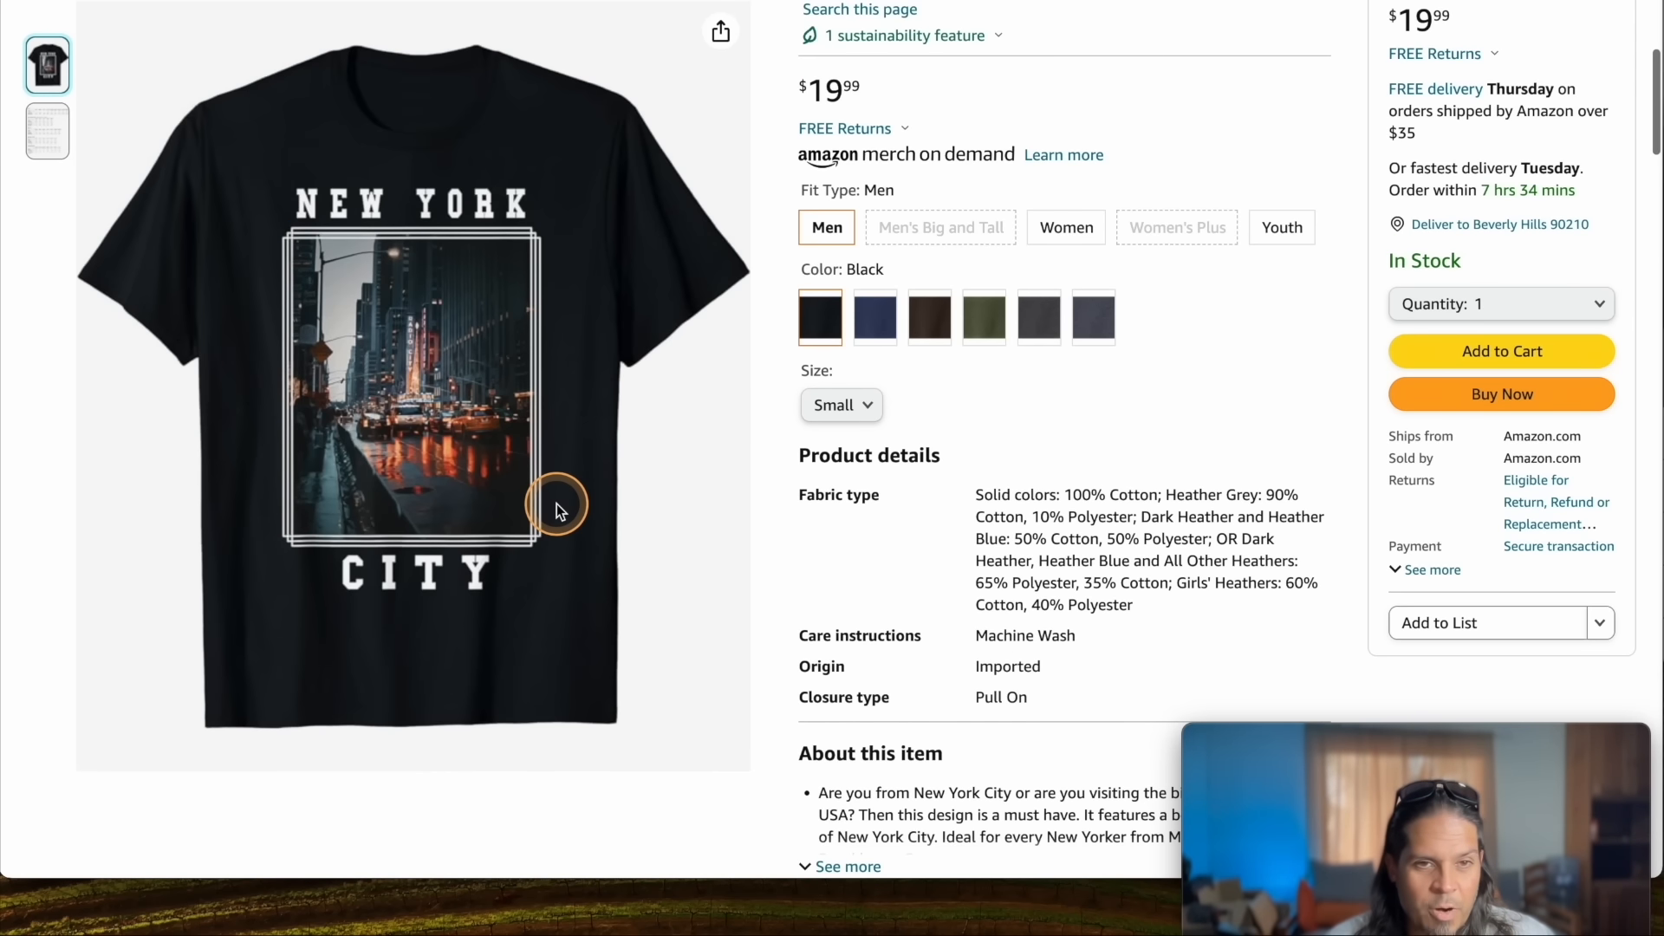
scroll(559, 477, down, 2)
scroll(947, 587, down, 3)
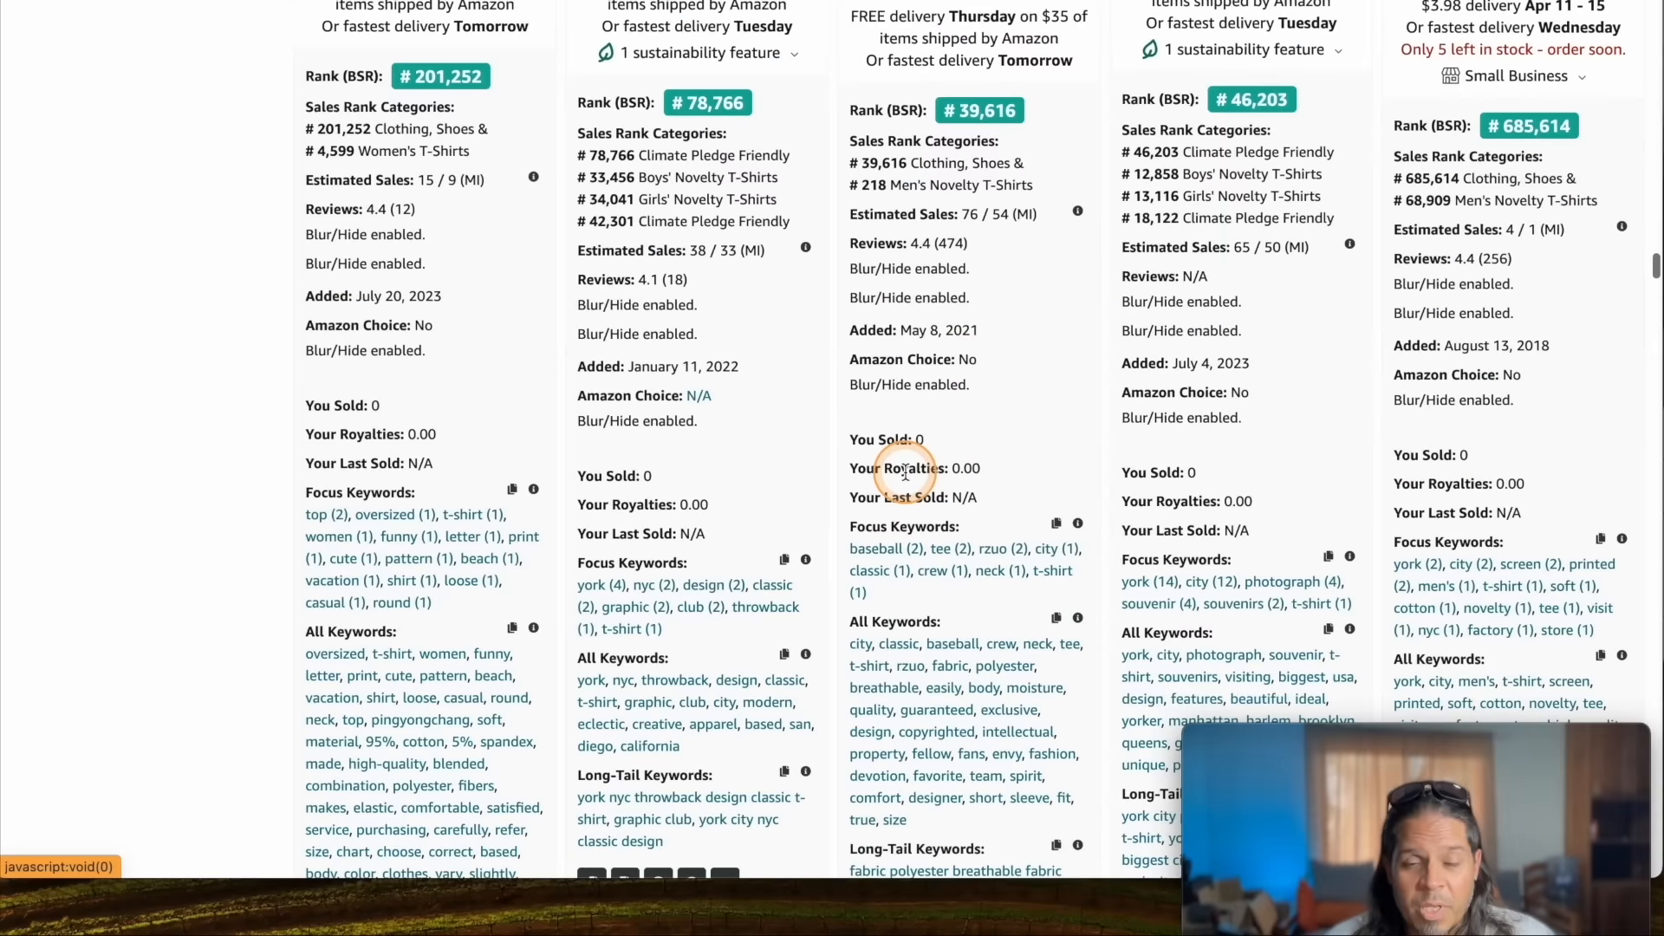
Step: Compare the designs, sales ranks, estimated sales and dates added of the "new york shirt" results in positions 21 to 25
scroll(905, 472, down, 10)
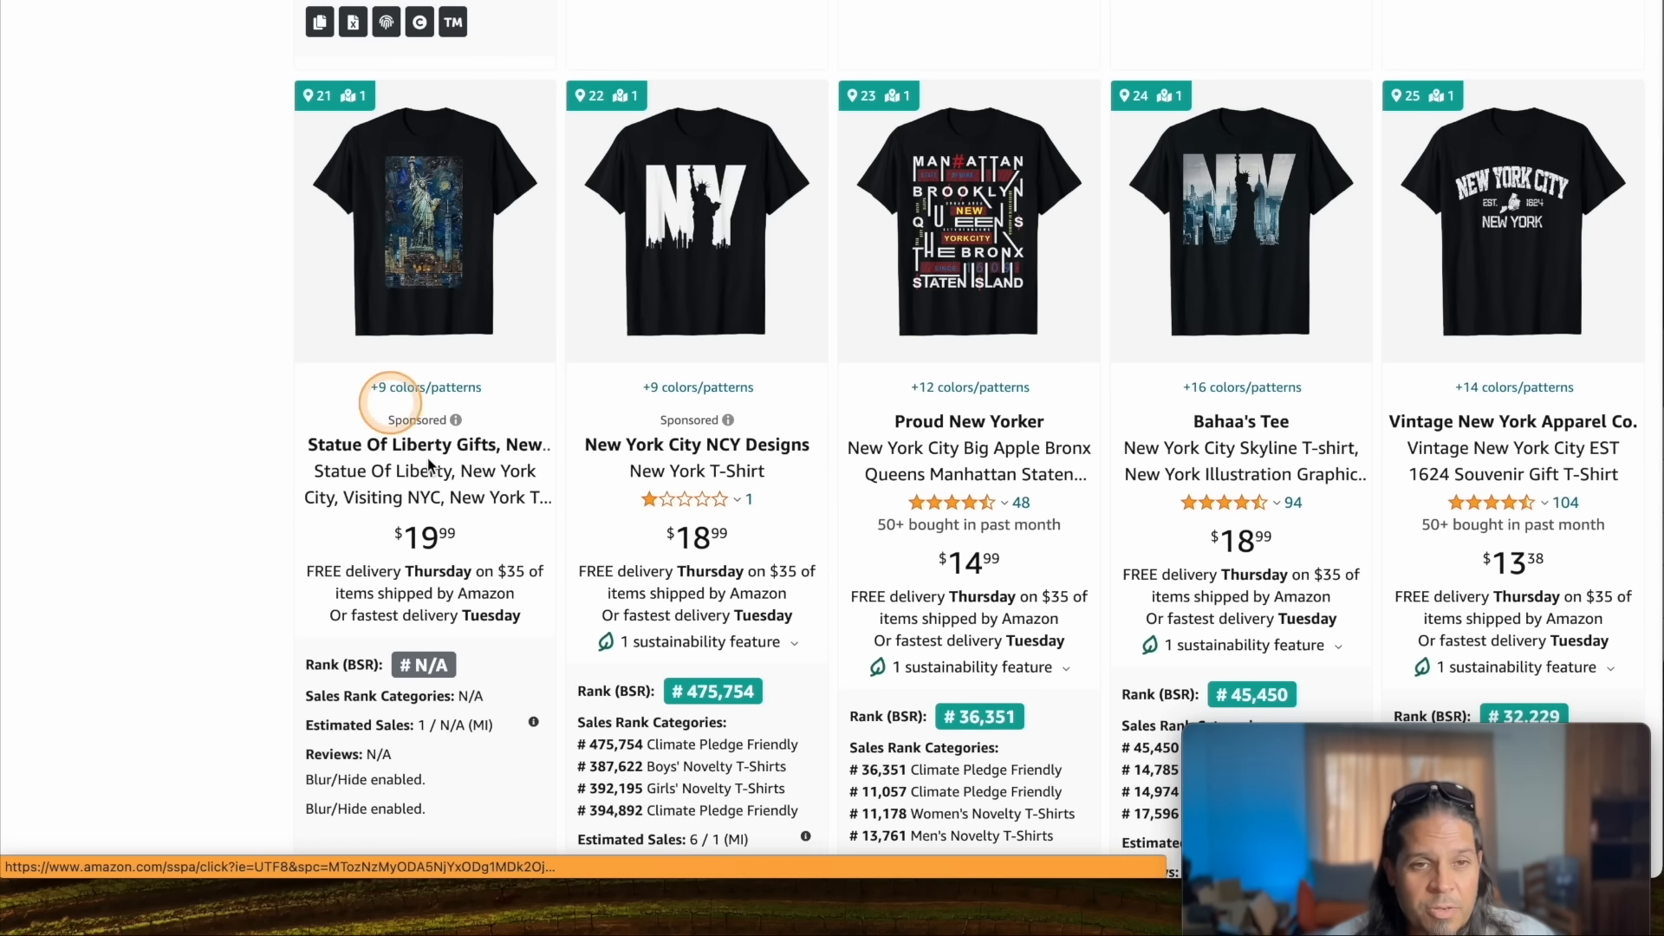
scroll(696, 271, down, 1)
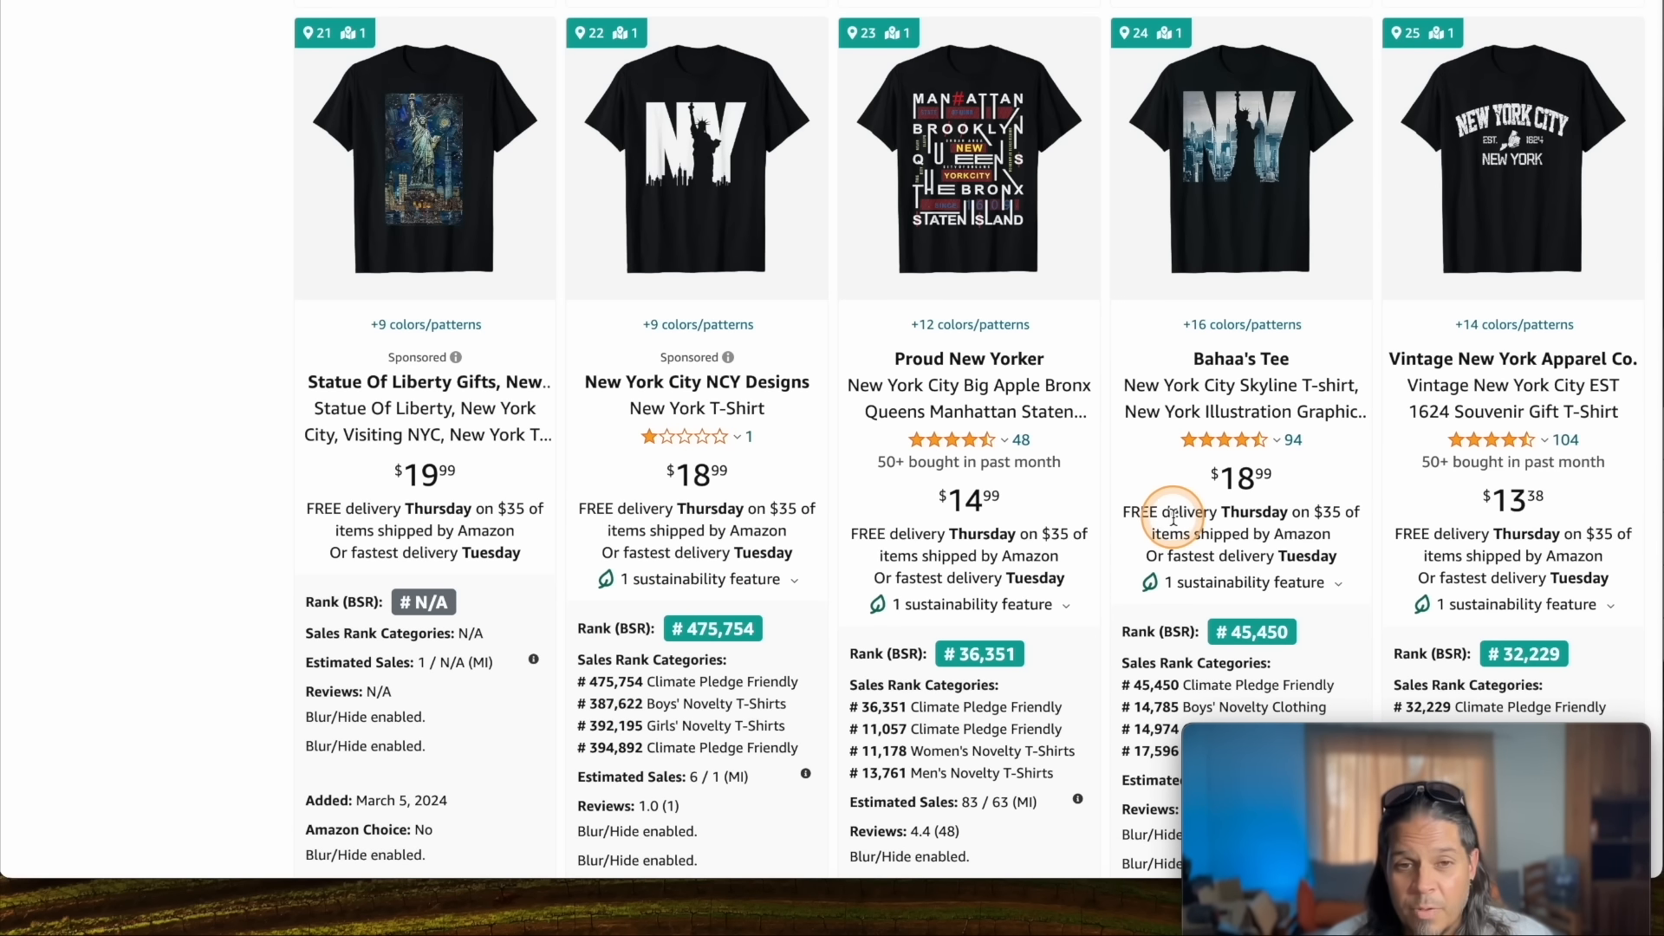
scroll(1218, 511, down, 1)
scroll(1200, 373, up, 1)
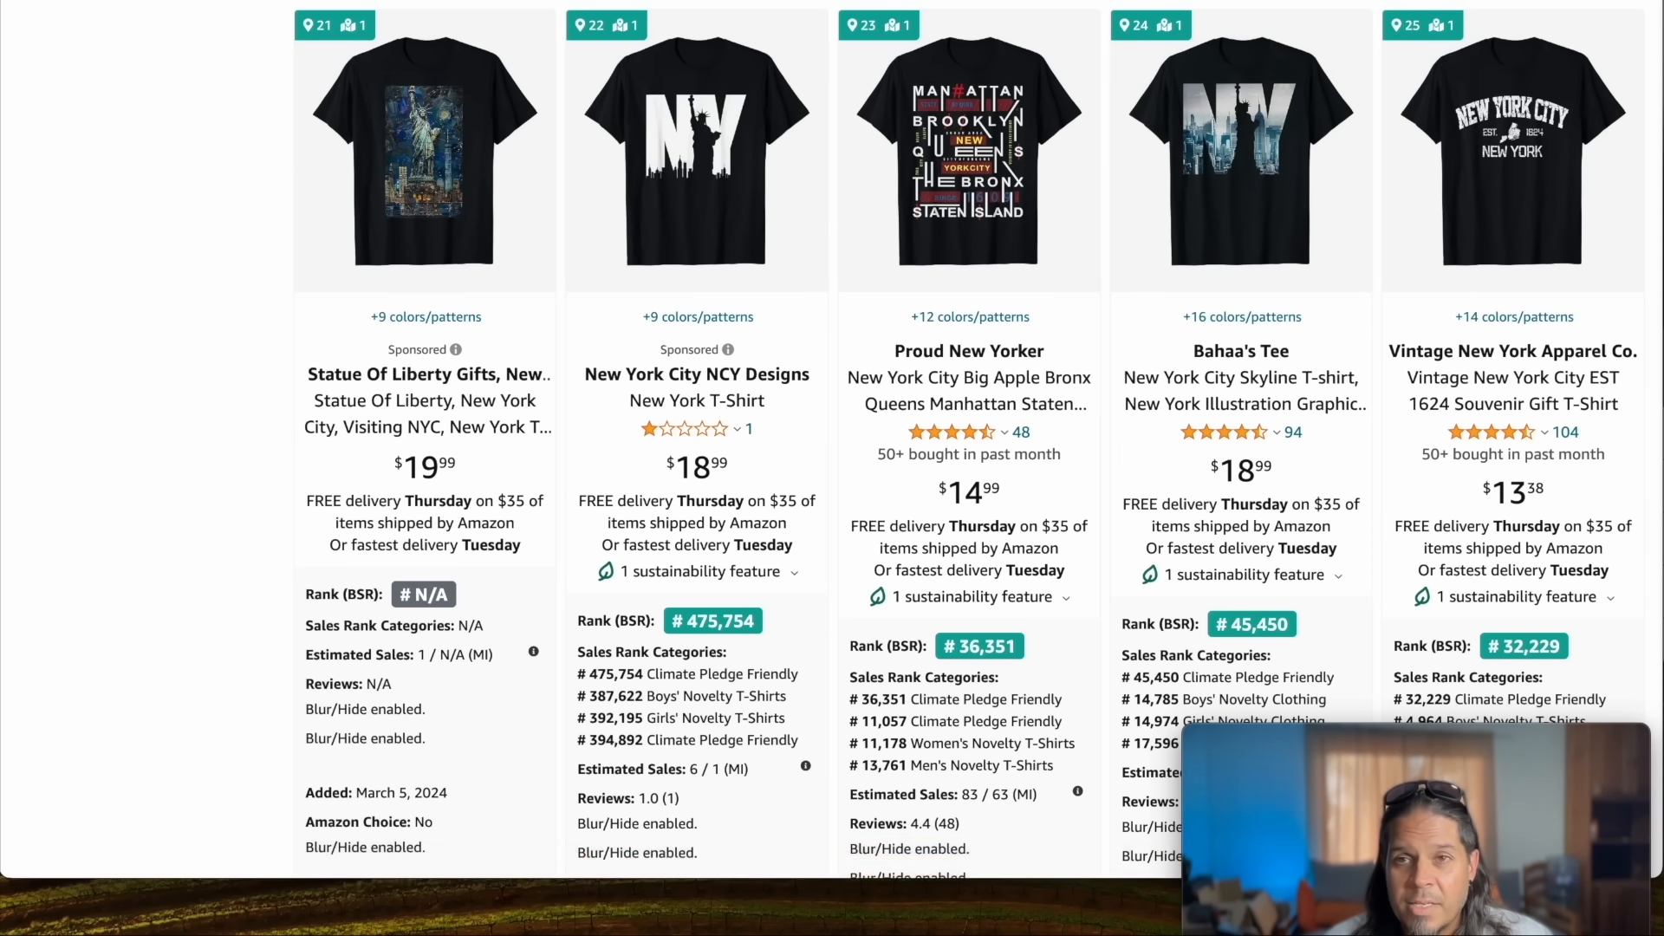
click(1200, 372)
scroll(299, 507, down, 2)
scroll(776, 564, down, 12)
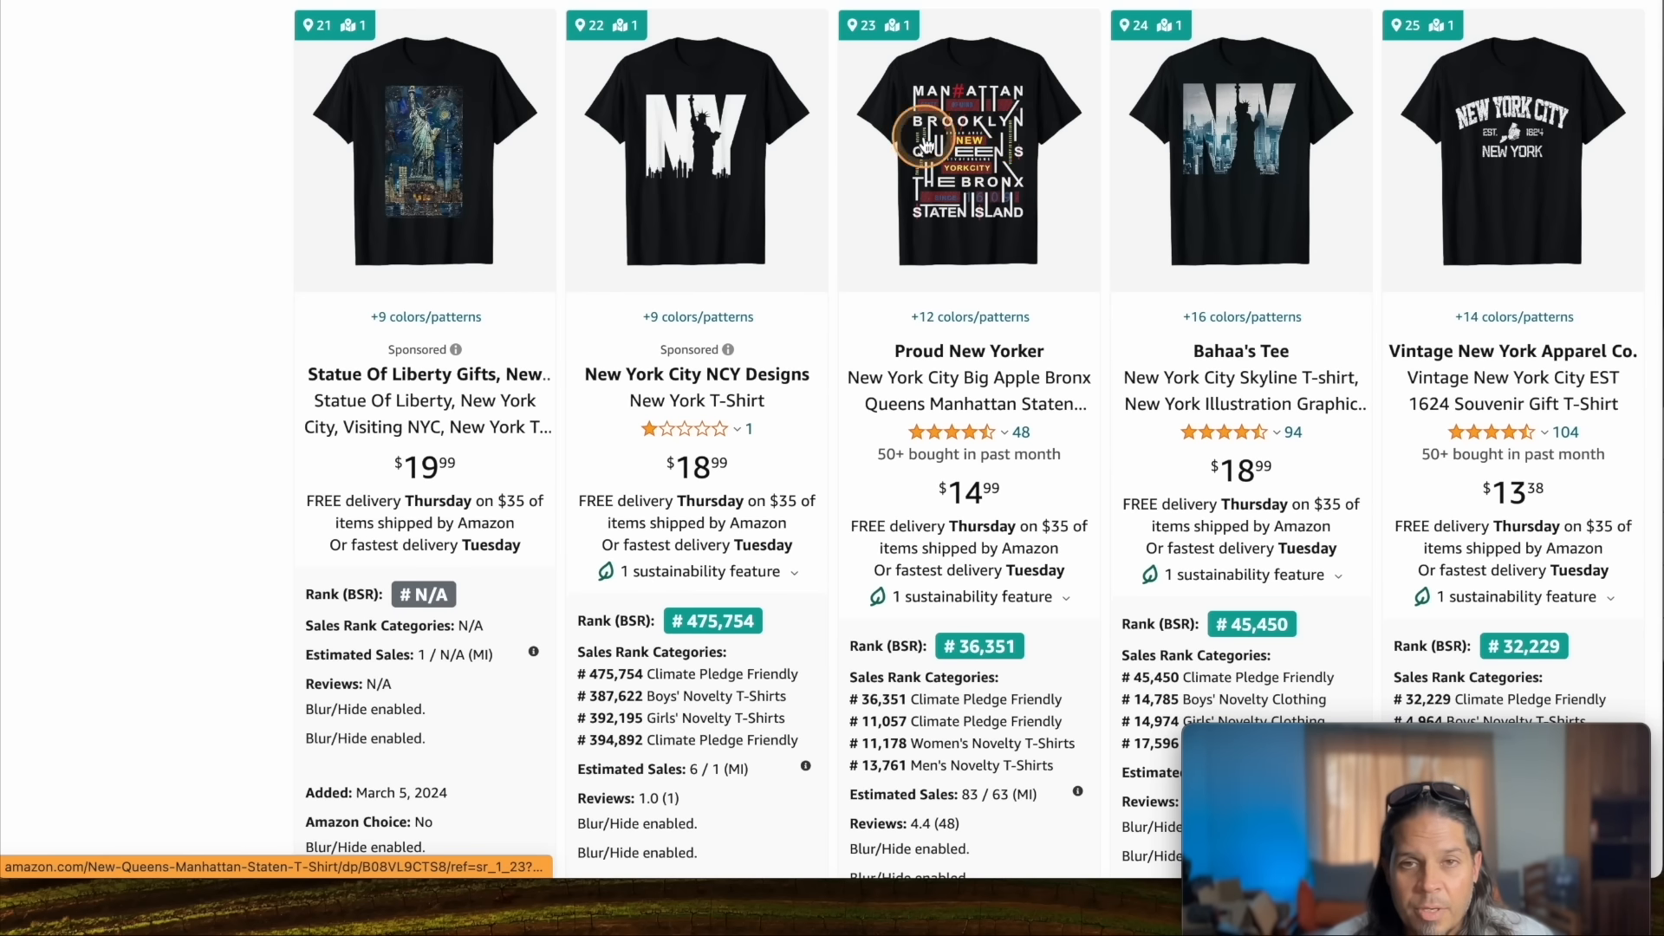
scroll(1048, 496, down, 3)
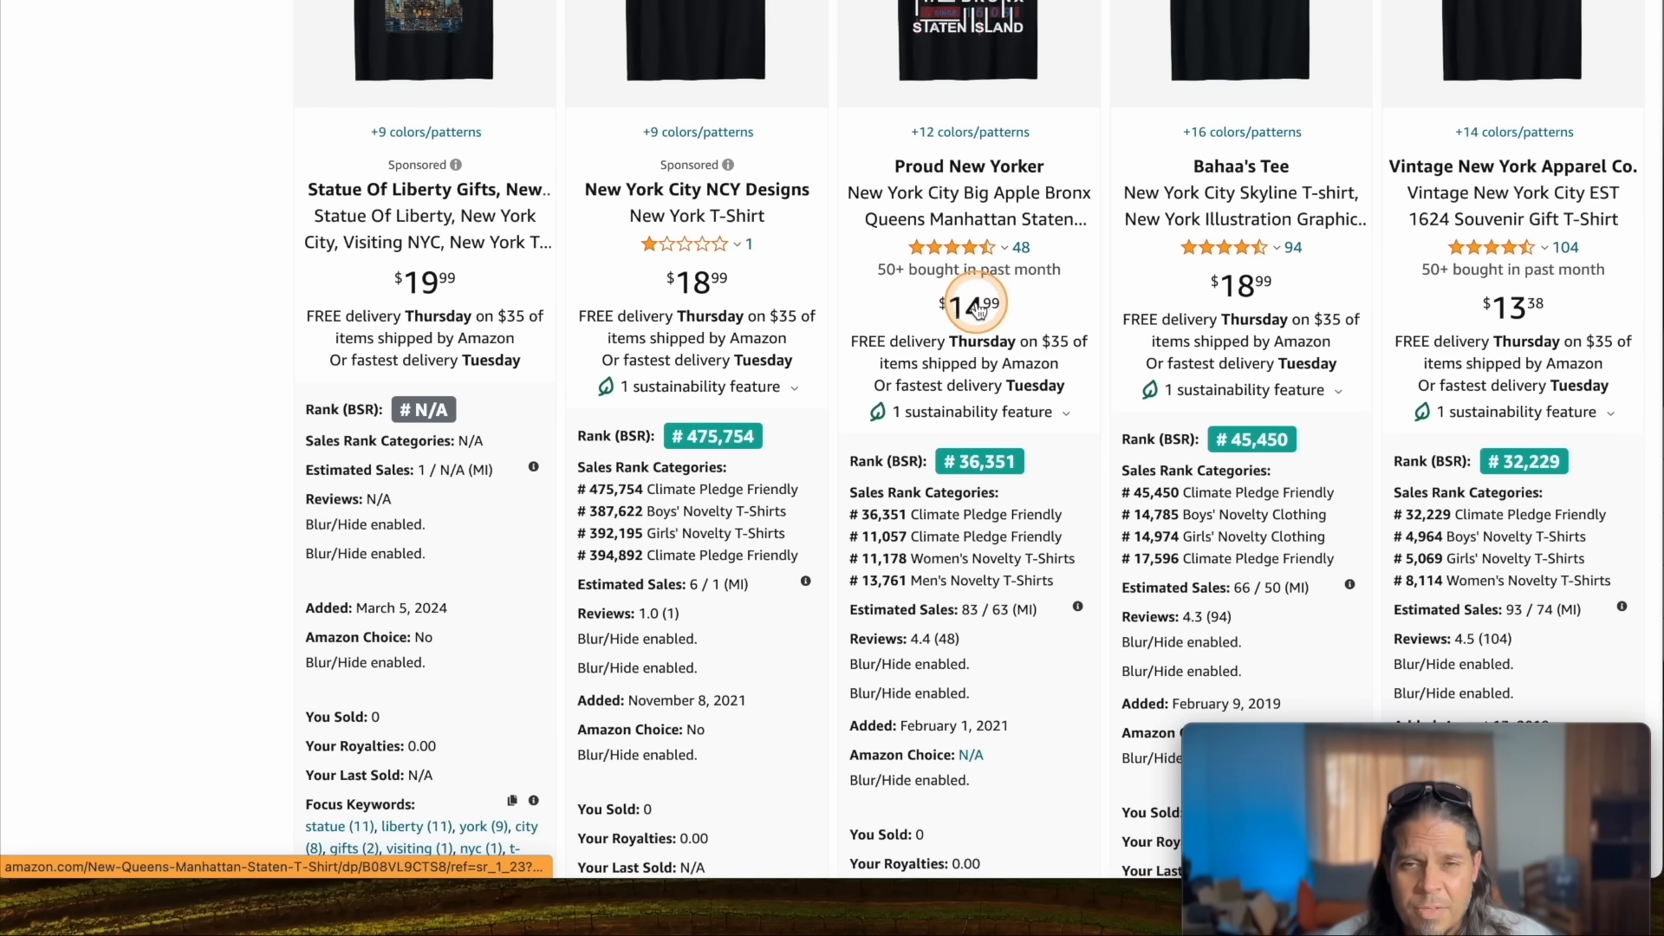
scroll(1059, 330, down, 1)
scroll(1090, 485, down, 1)
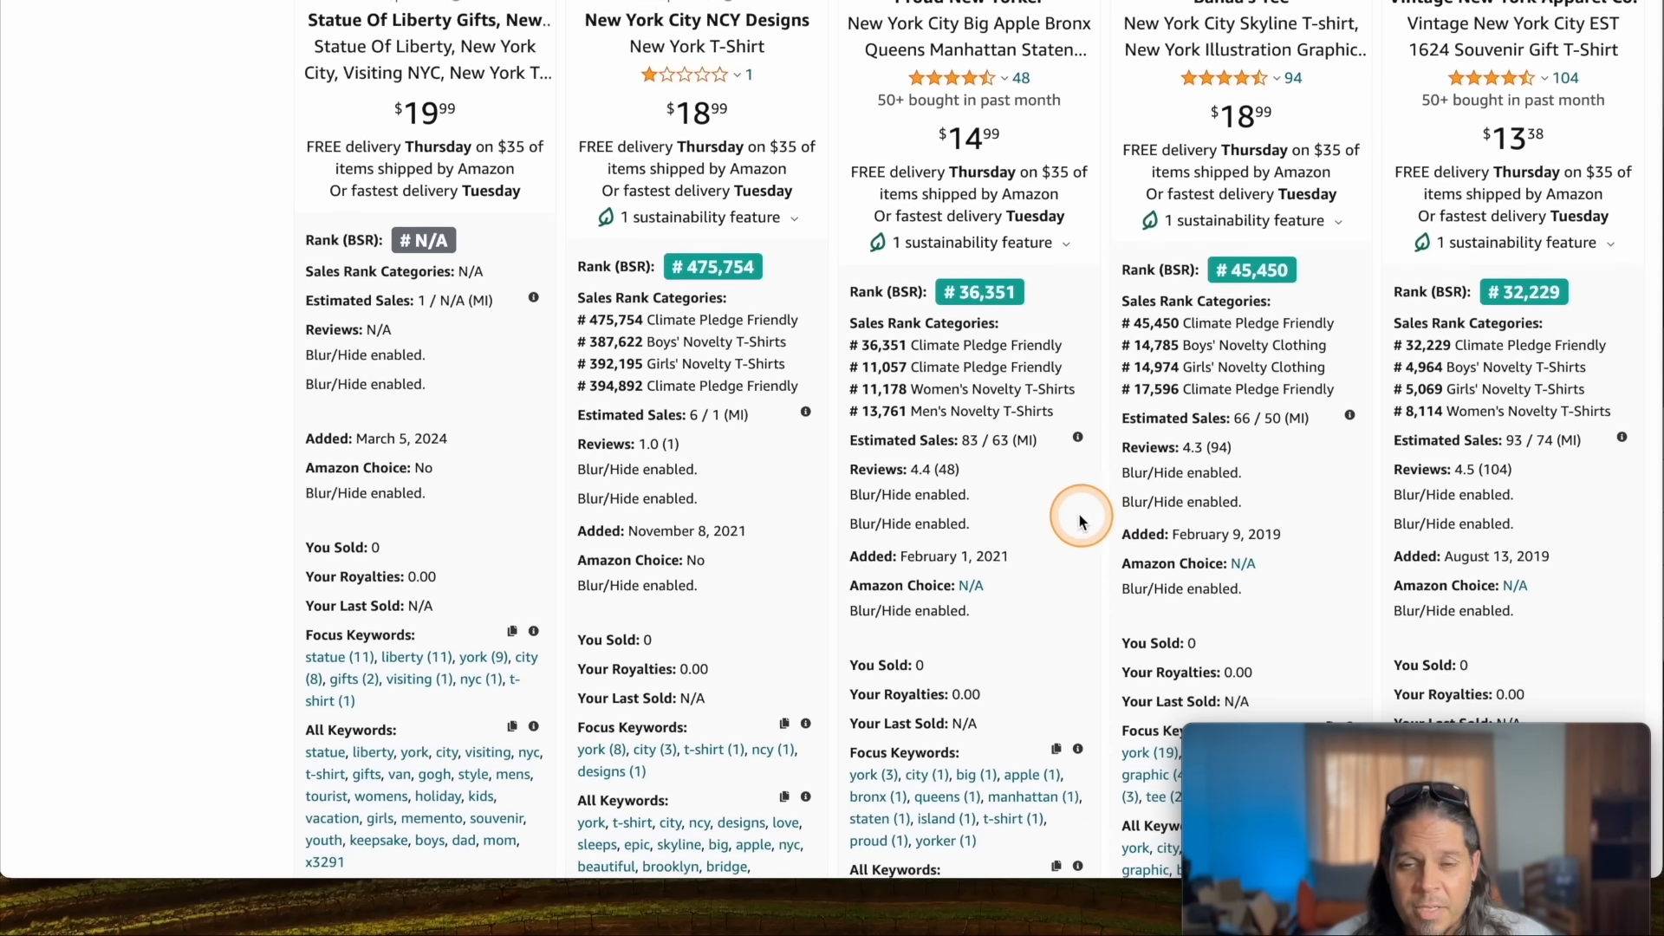
scroll(1074, 520, up, 1)
Step: From the row of results starting at position 26, open the "NYC New York City Skylines statue of liberty Buildings Birds T-Shirt" listing and examine its design
scroll(965, 208, down, 10)
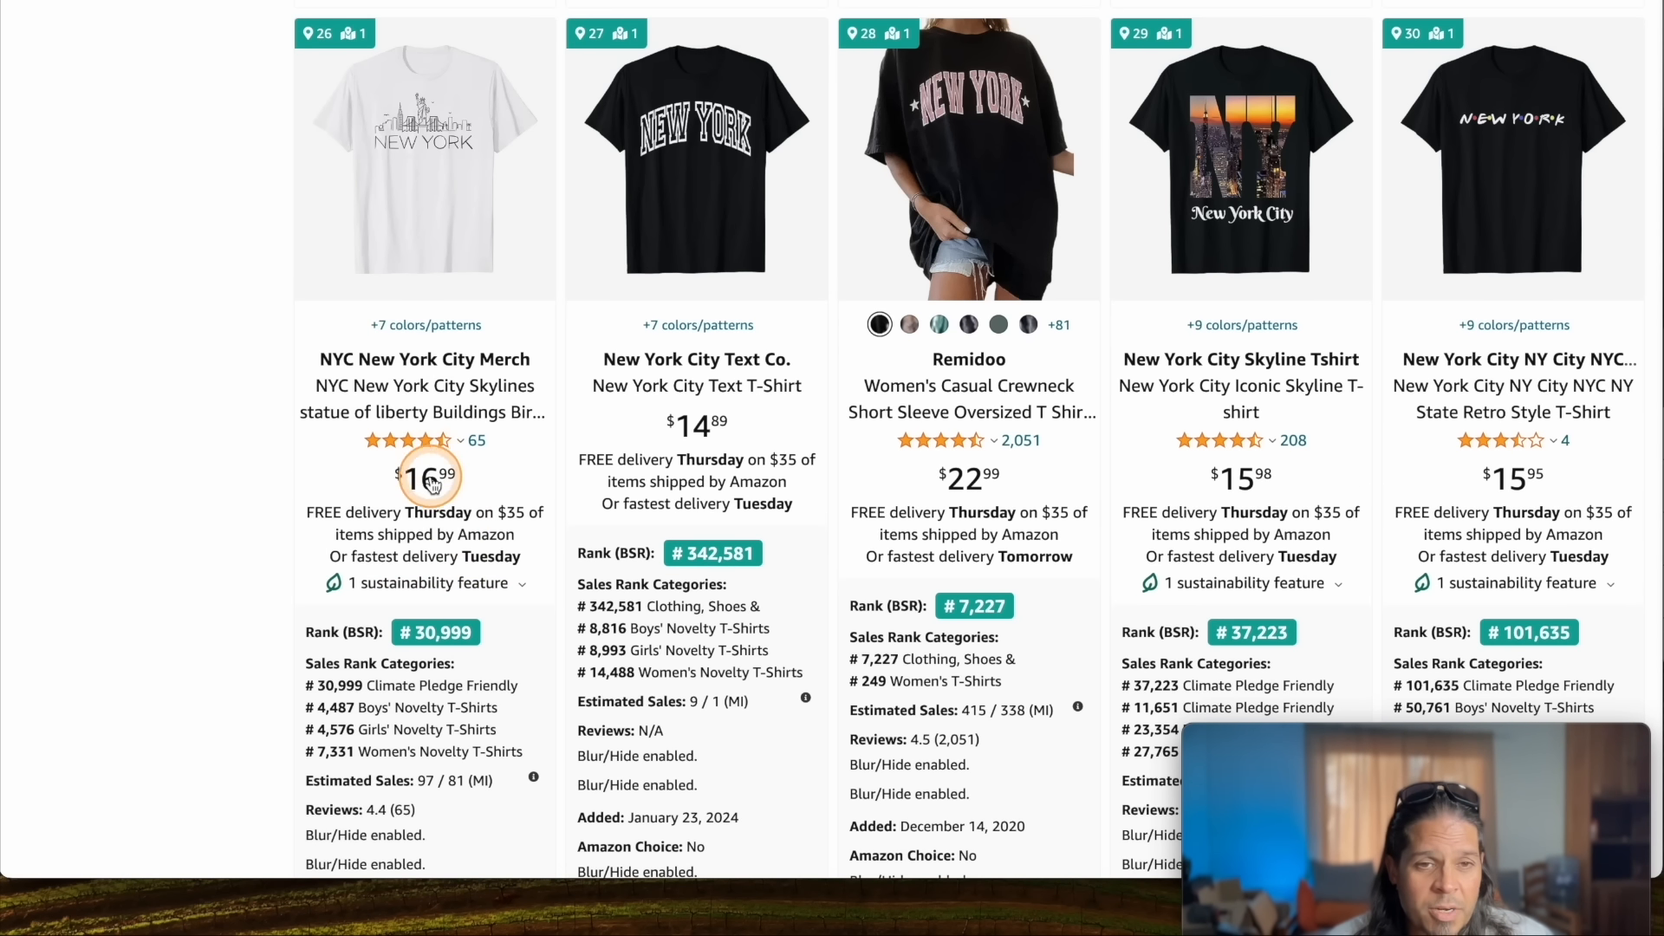
click(457, 186)
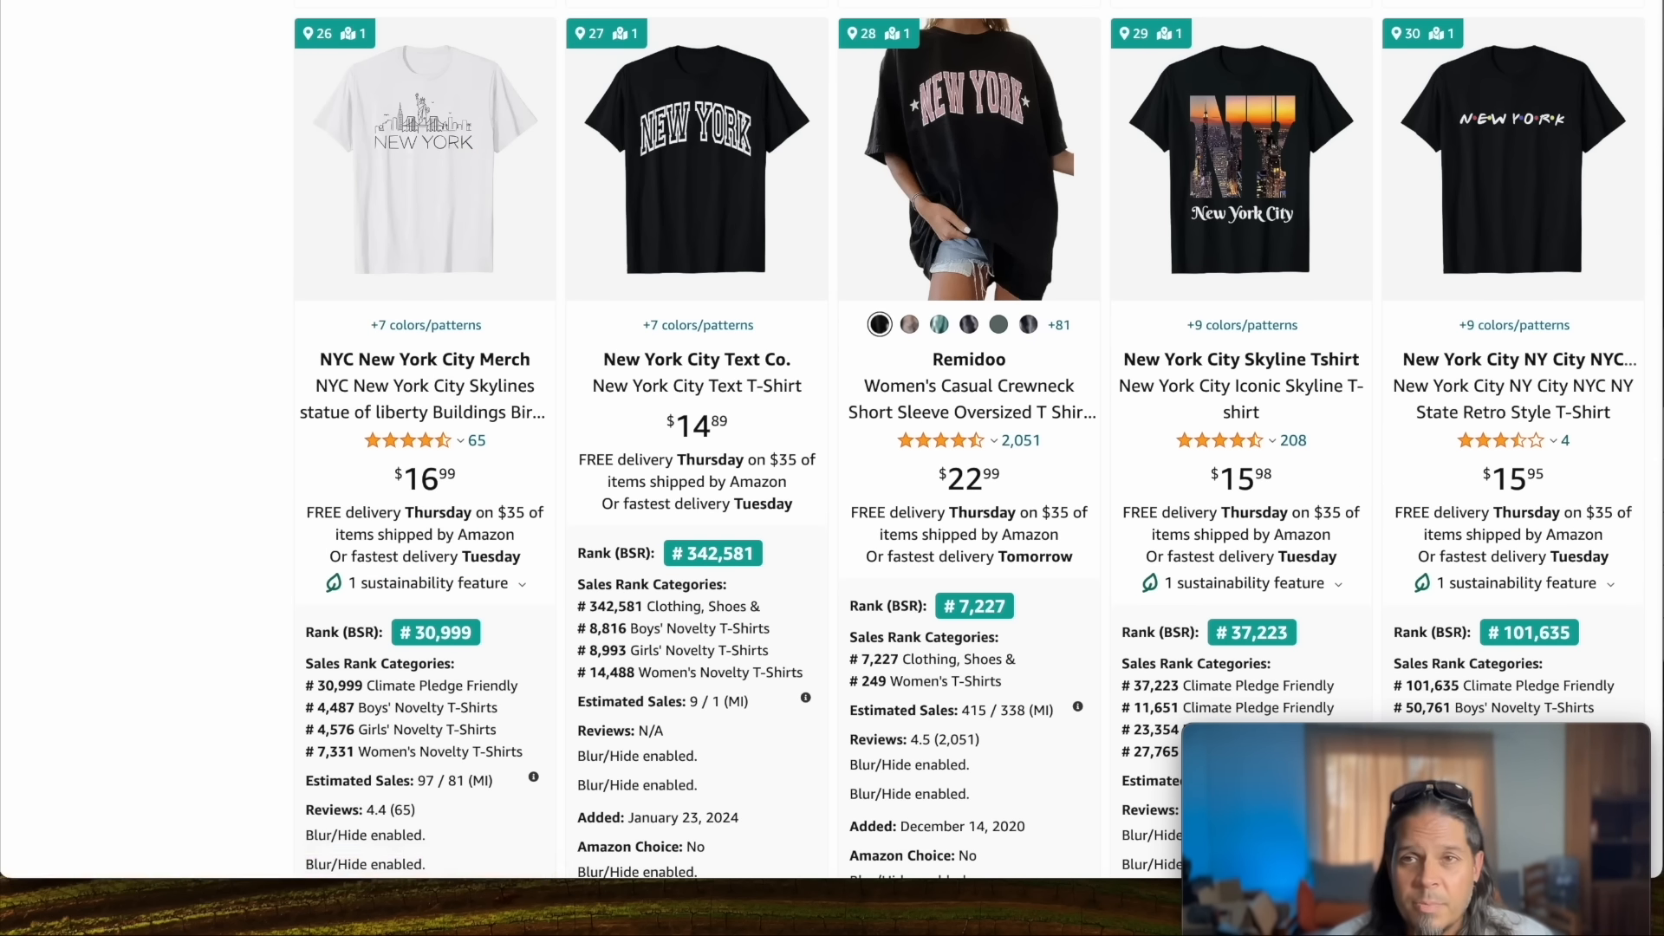
scroll(457, 534, down, 2)
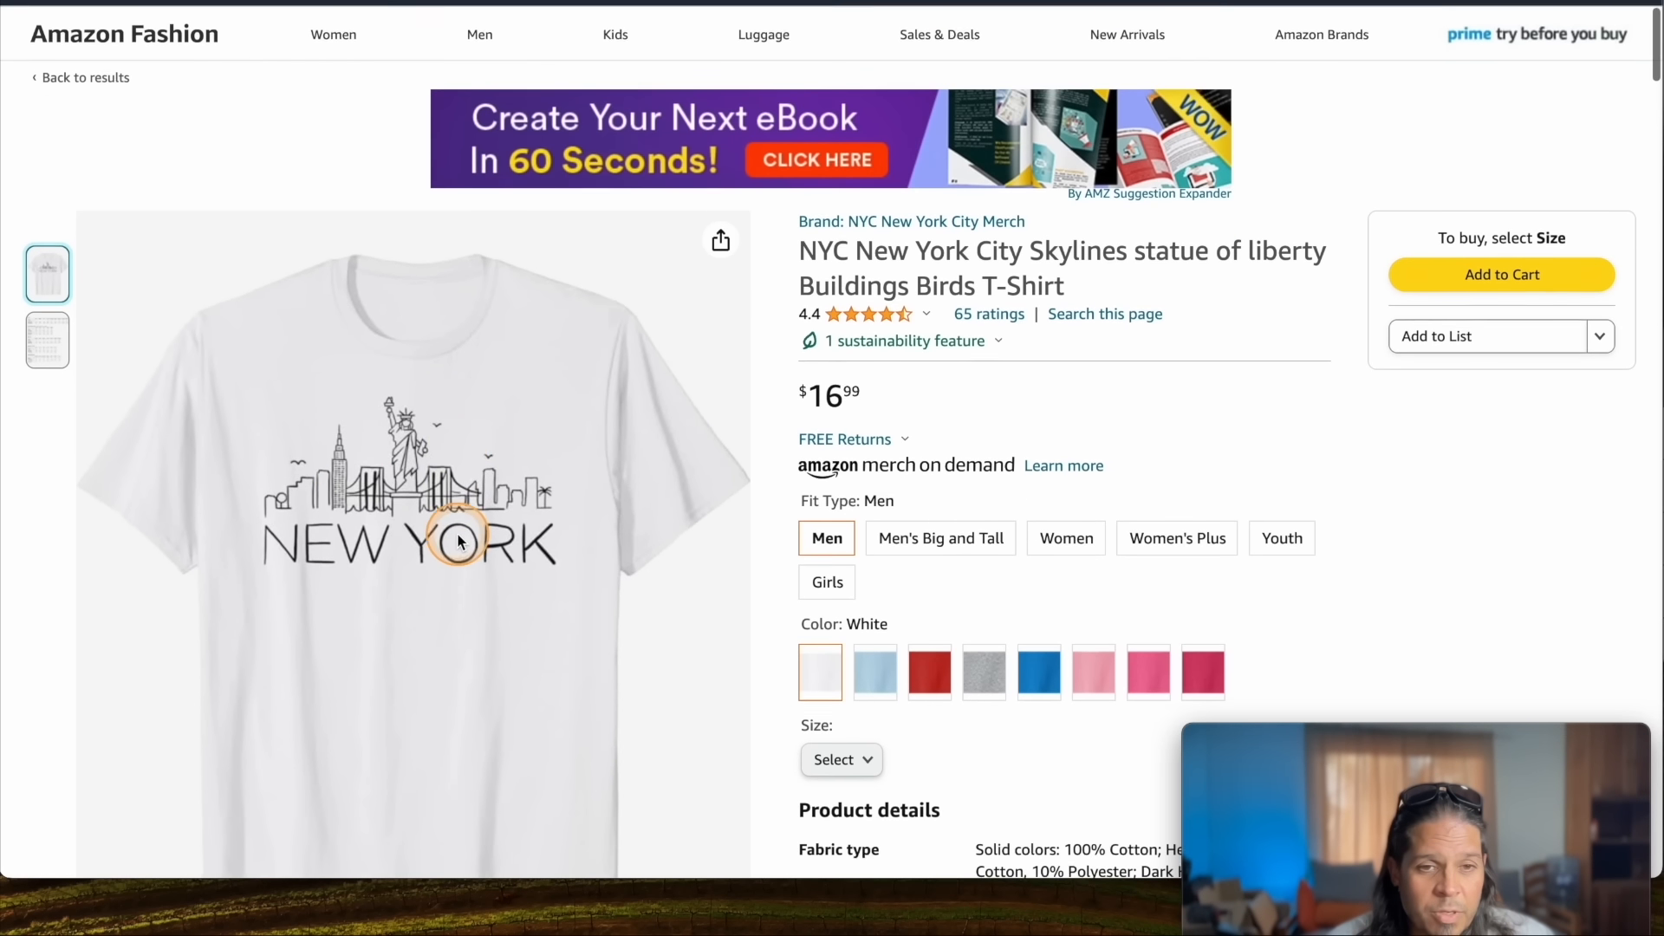
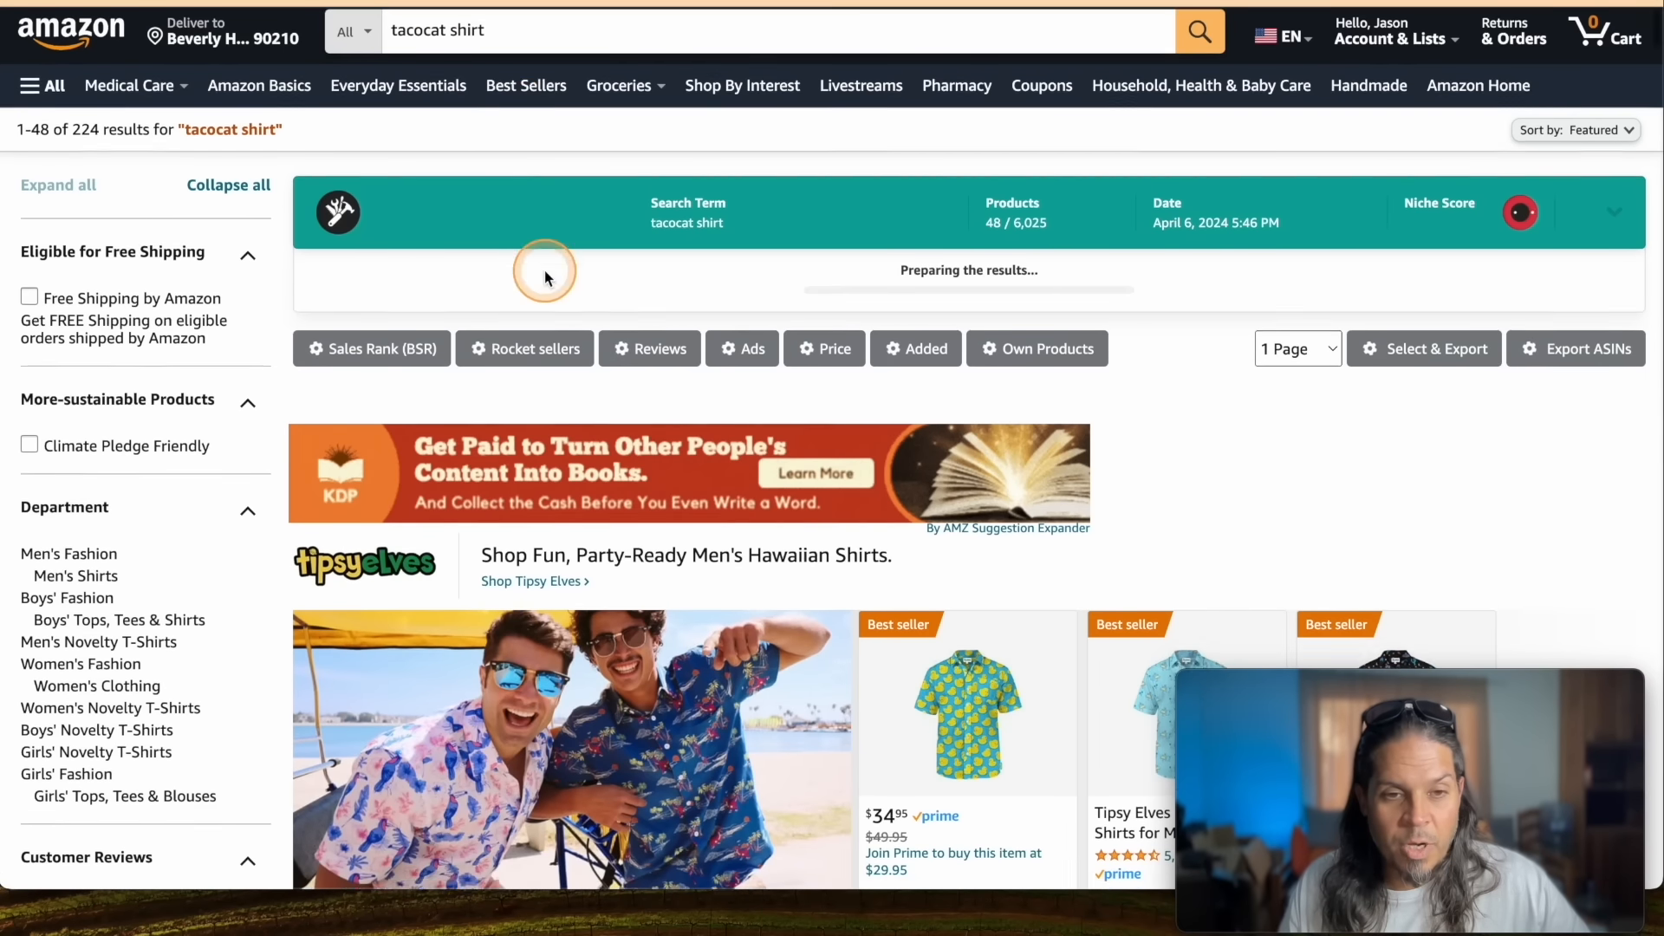
Step: Scan the "tacocat shirt" results and compare the designs, sales ranks and dates added of the first five listings
scroll(544, 270, down, 10)
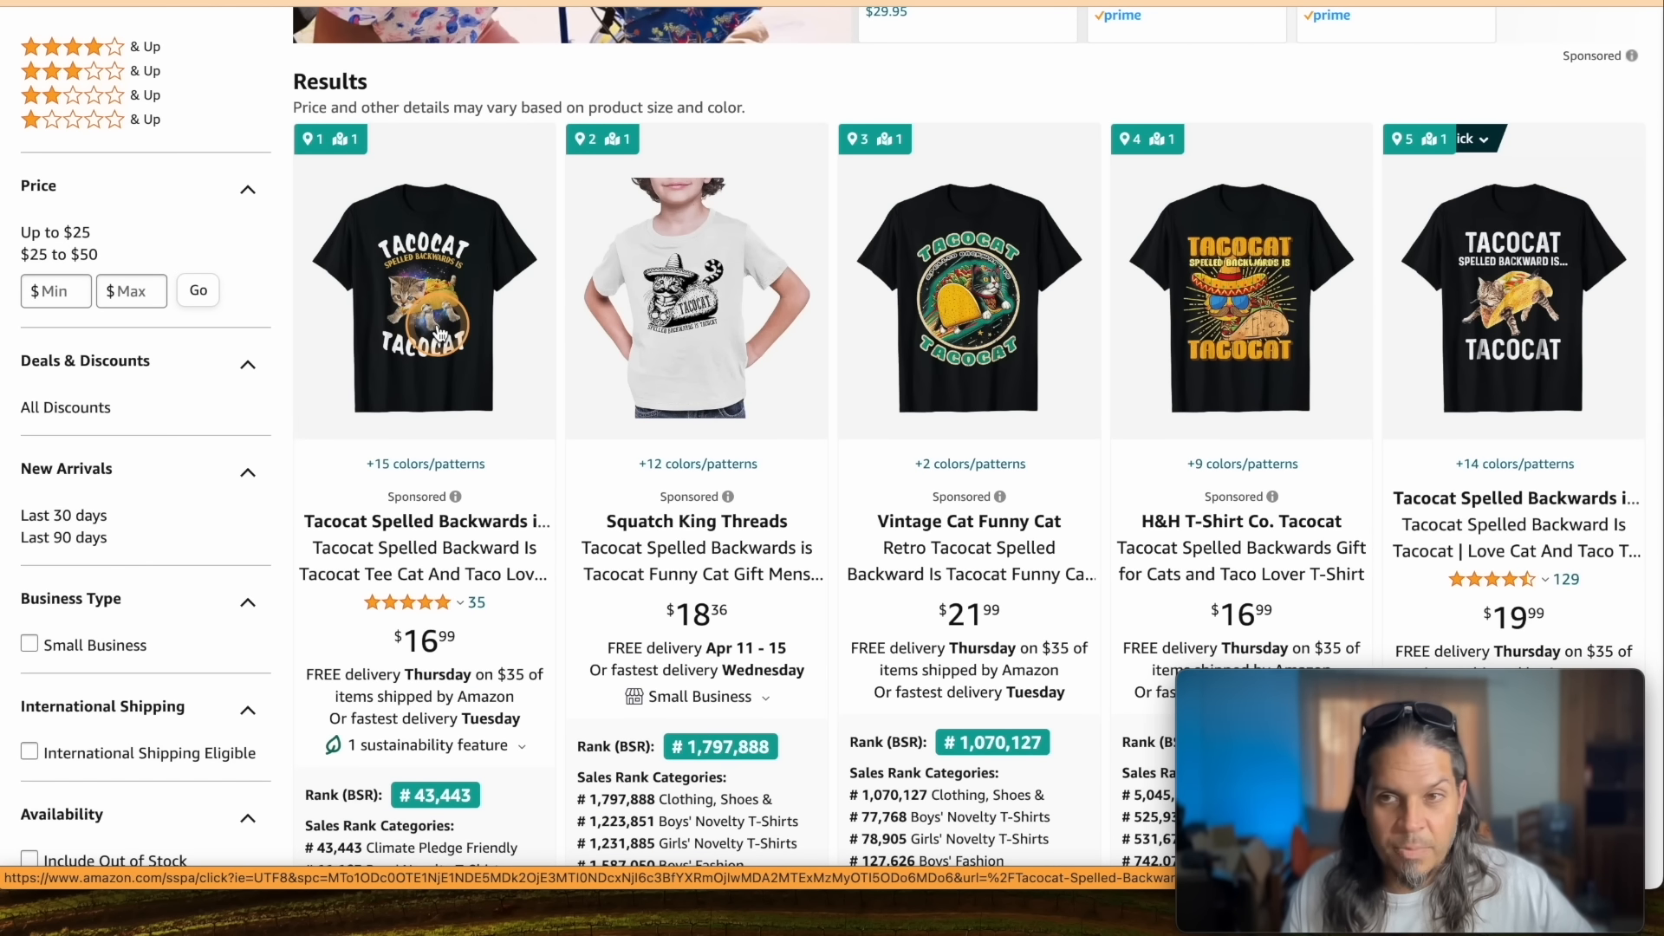
scroll(440, 334, down, 3)
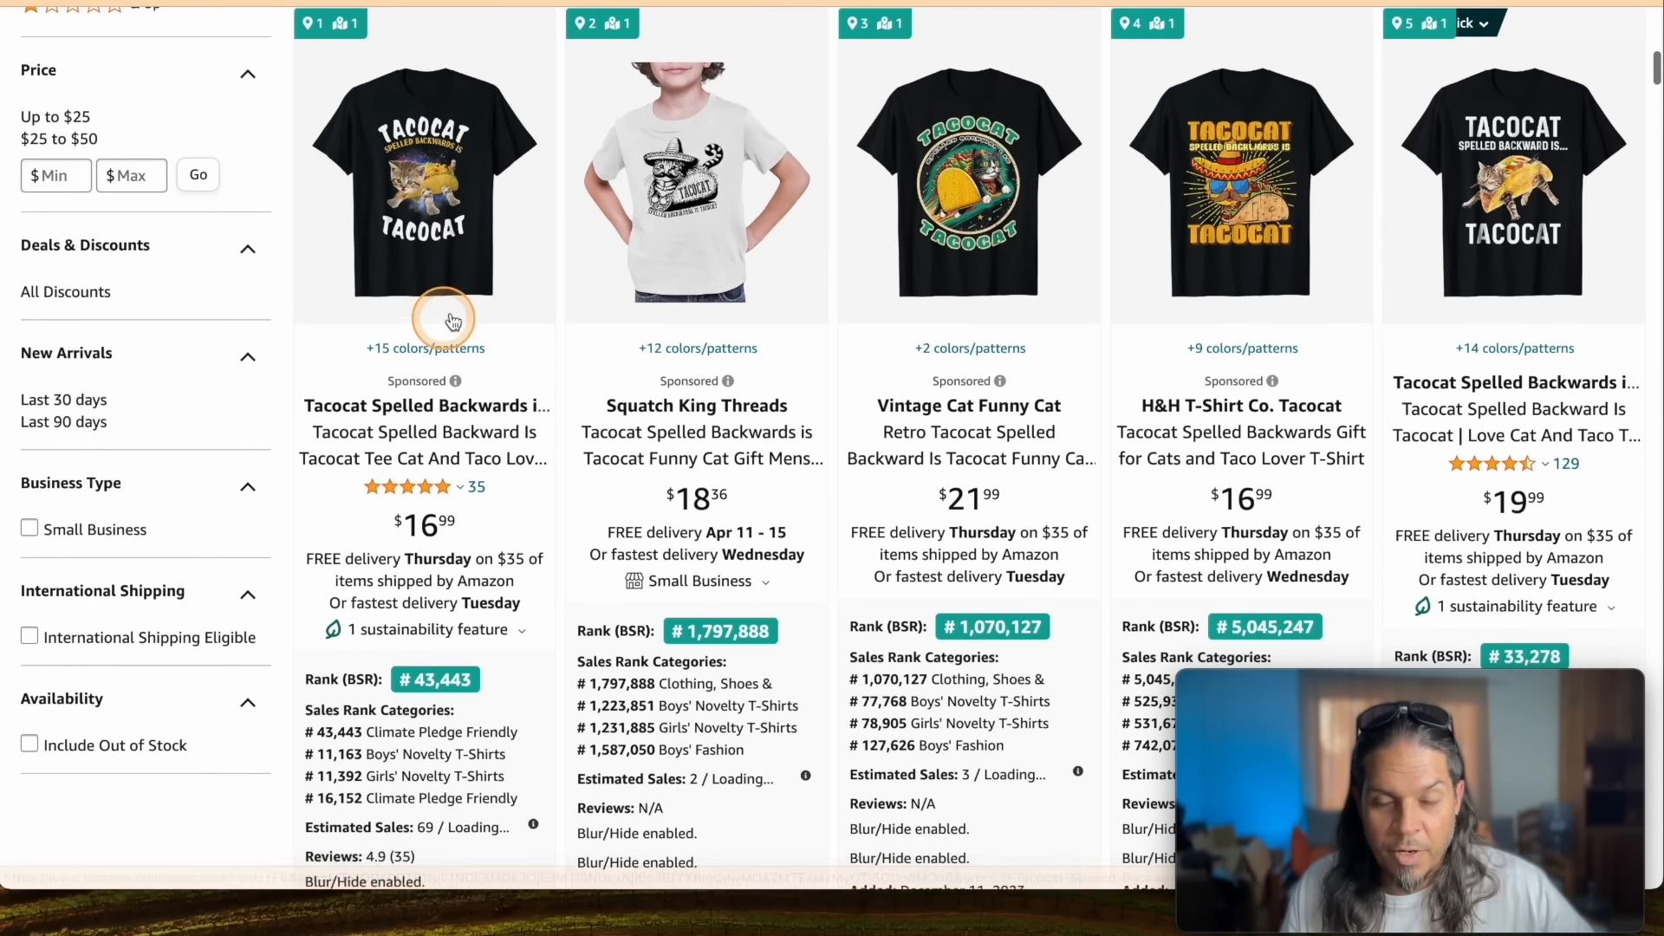
click(468, 607)
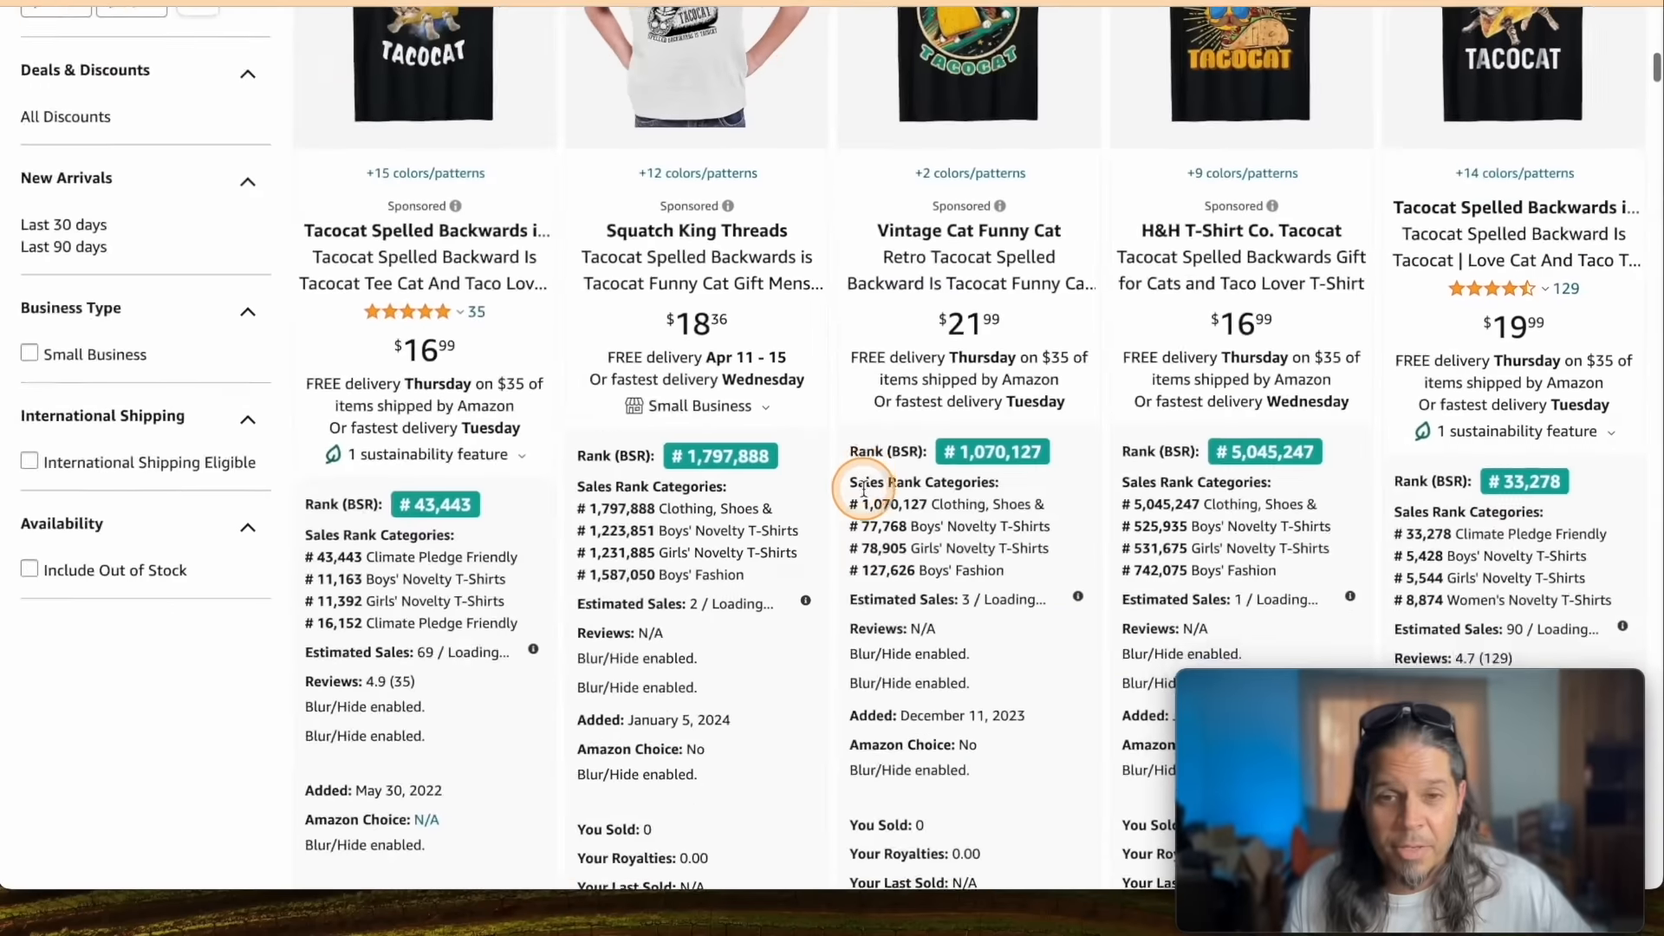
scroll(864, 496, up, 5)
scroll(864, 496, up, 8)
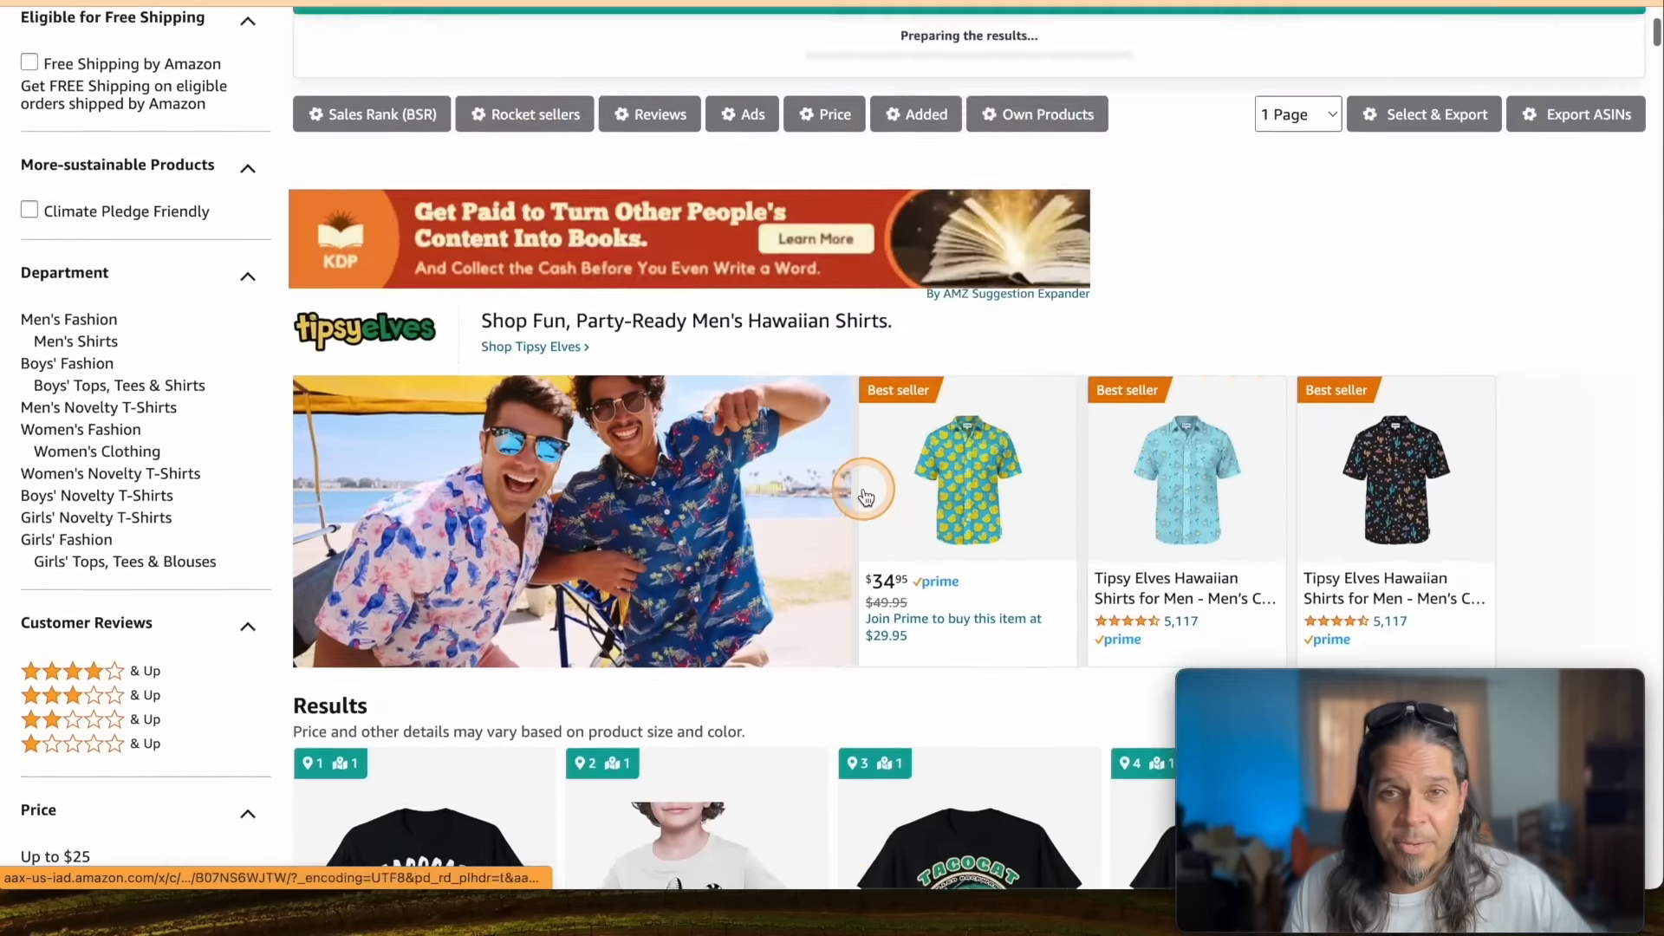
scroll(1012, 246, down, 20)
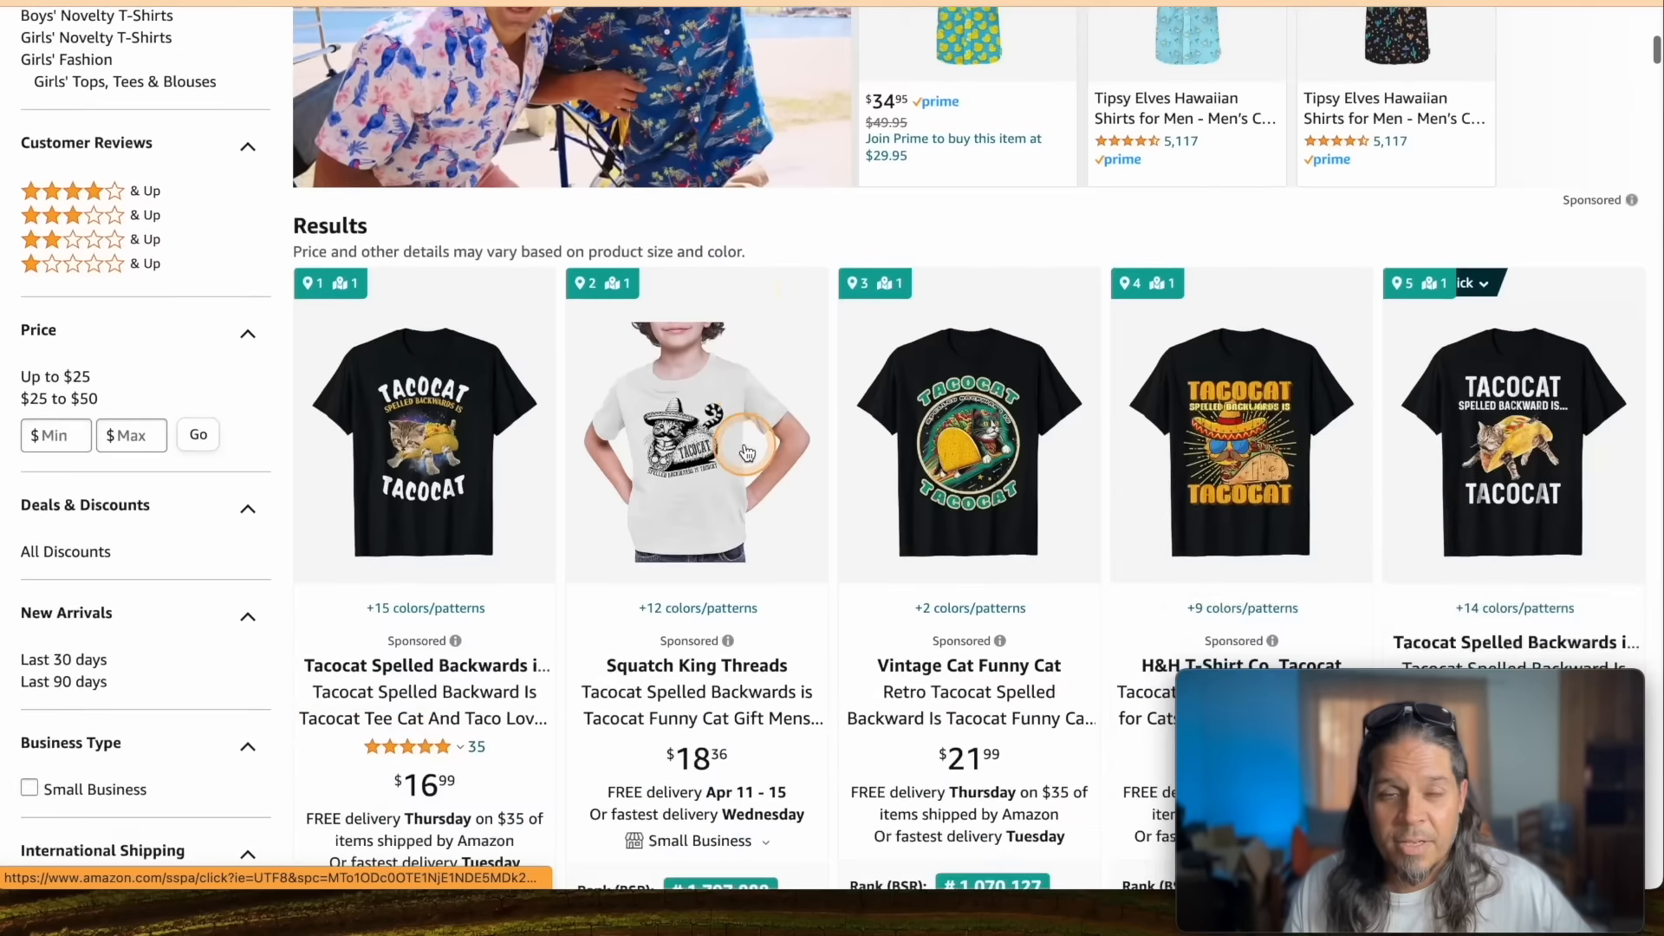
Step: Compare the designs, sales ranks and estimated sales of the remaining "tacocat shirt" listings down to position 20
scroll(815, 452, down, 1)
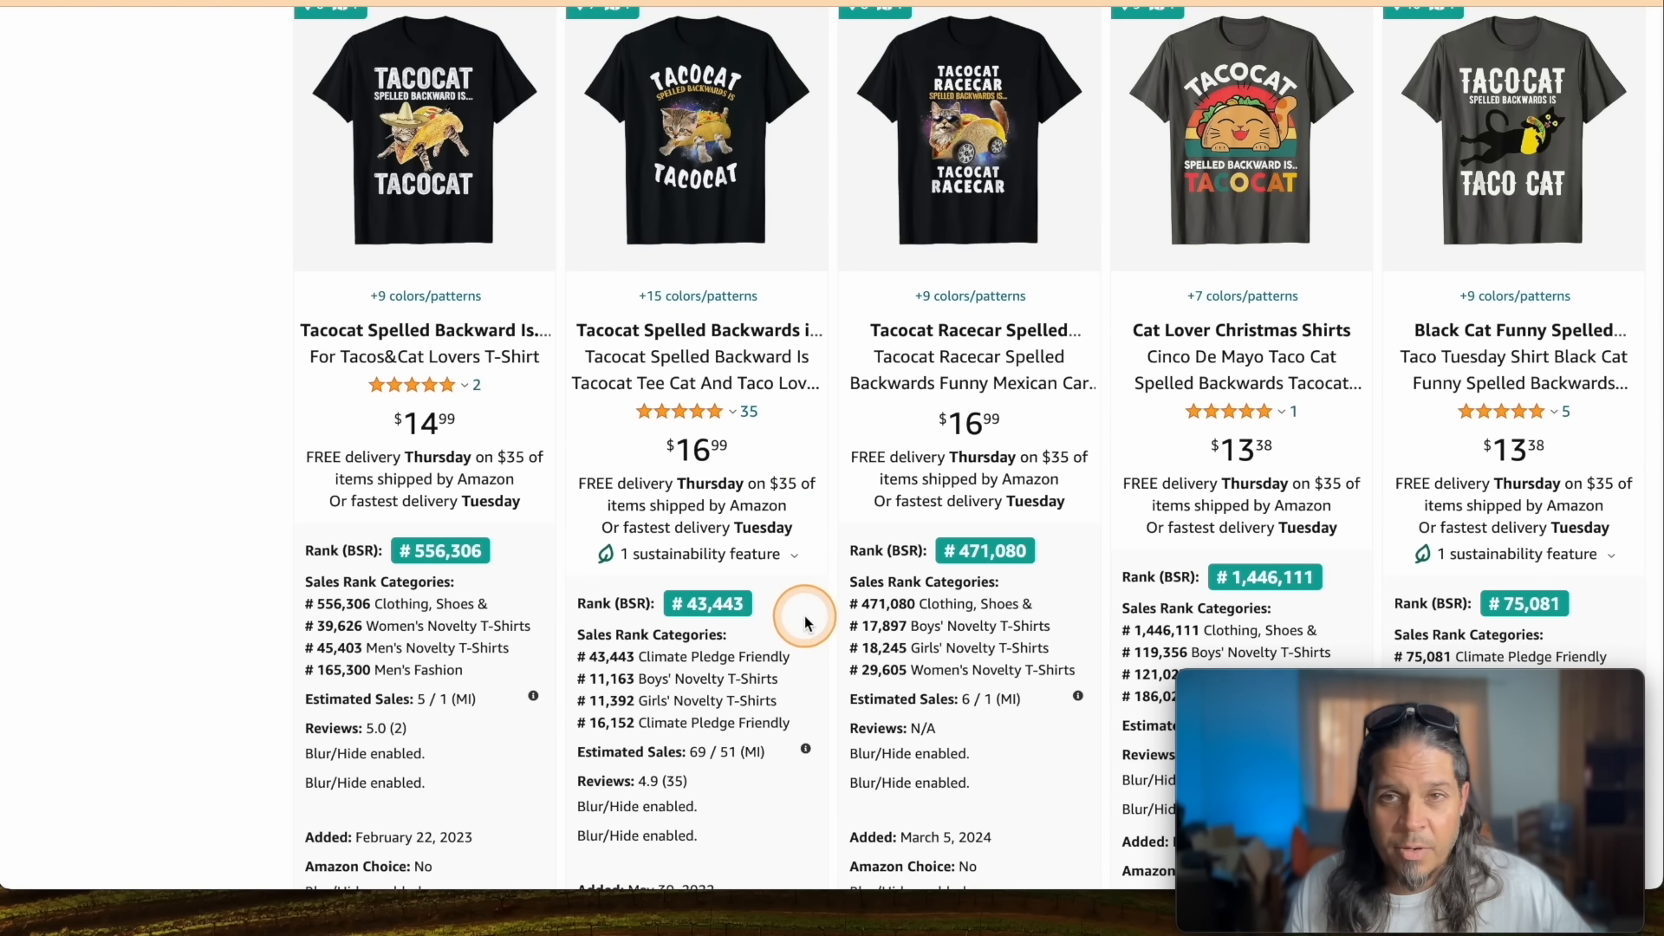
scroll(828, 528, down, 15)
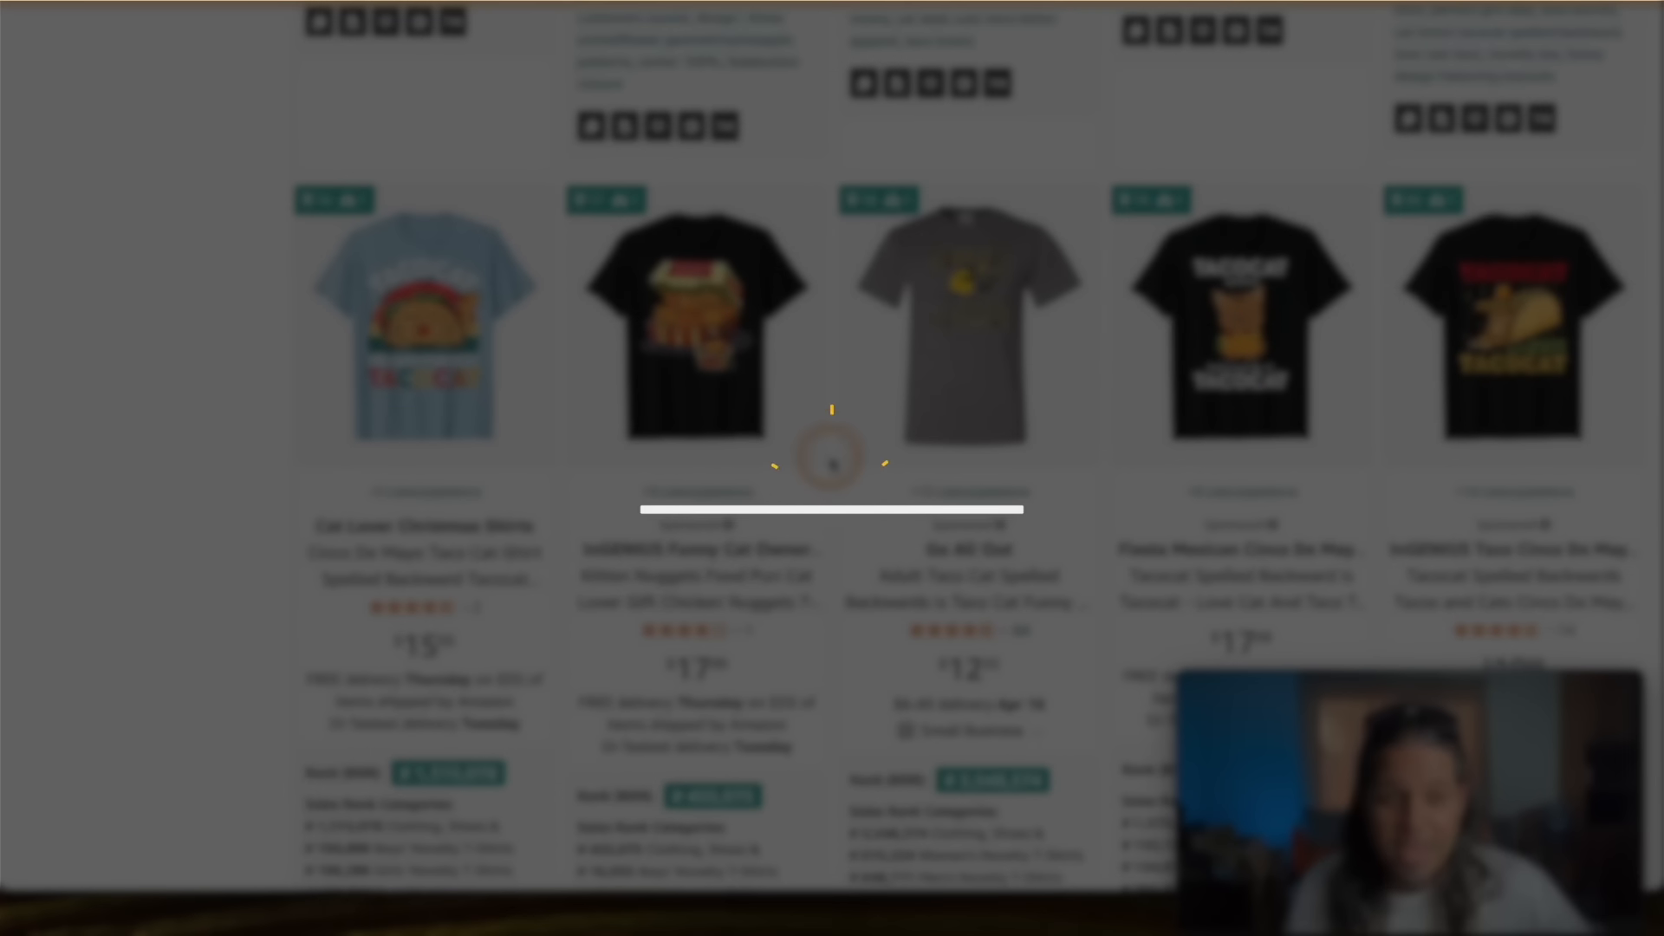
scroll(832, 537, down, 4)
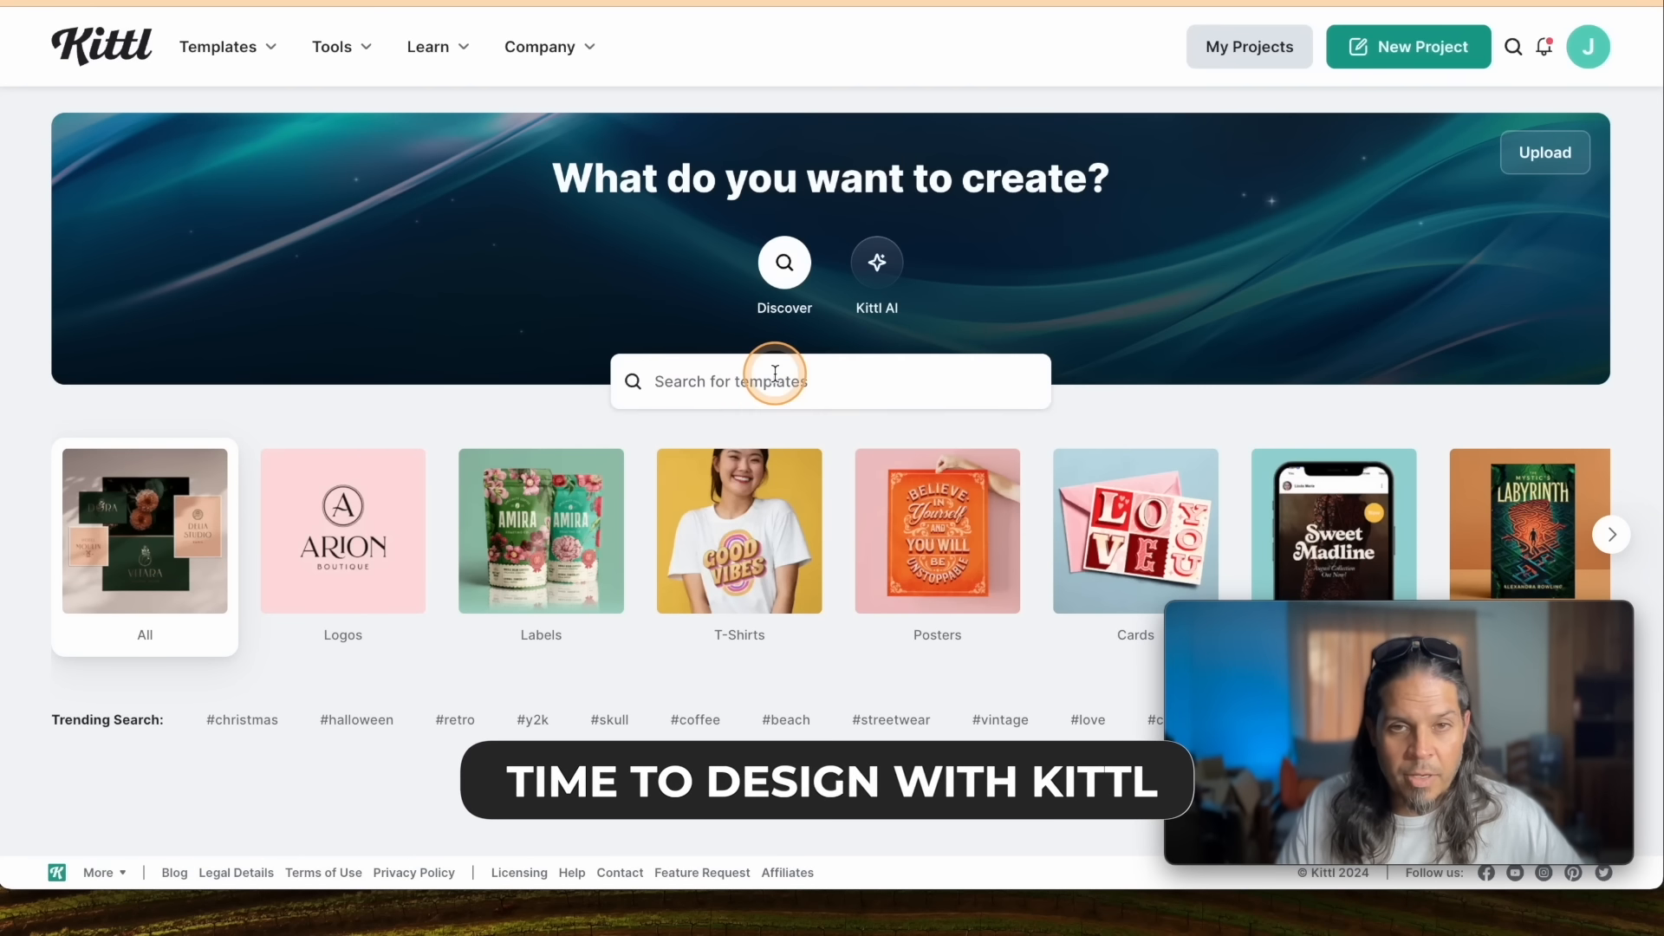
Step: Switch to Kittl, open the T-Shirts template category and browse its designs
scroll(775, 386, down, 3)
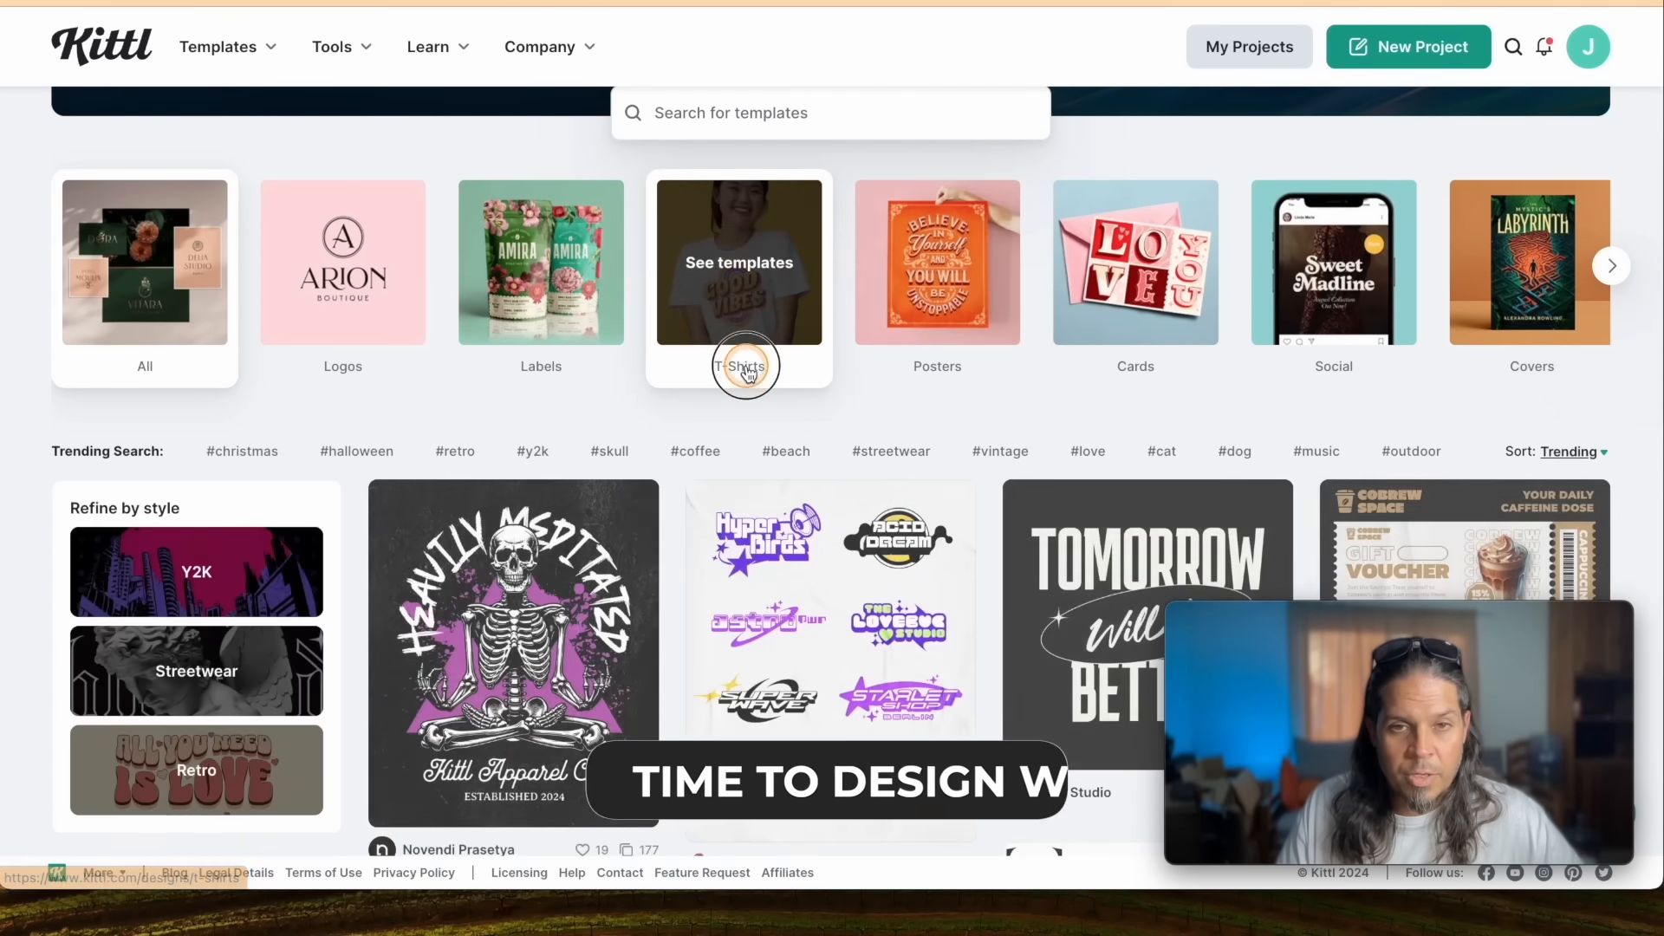
click(742, 373)
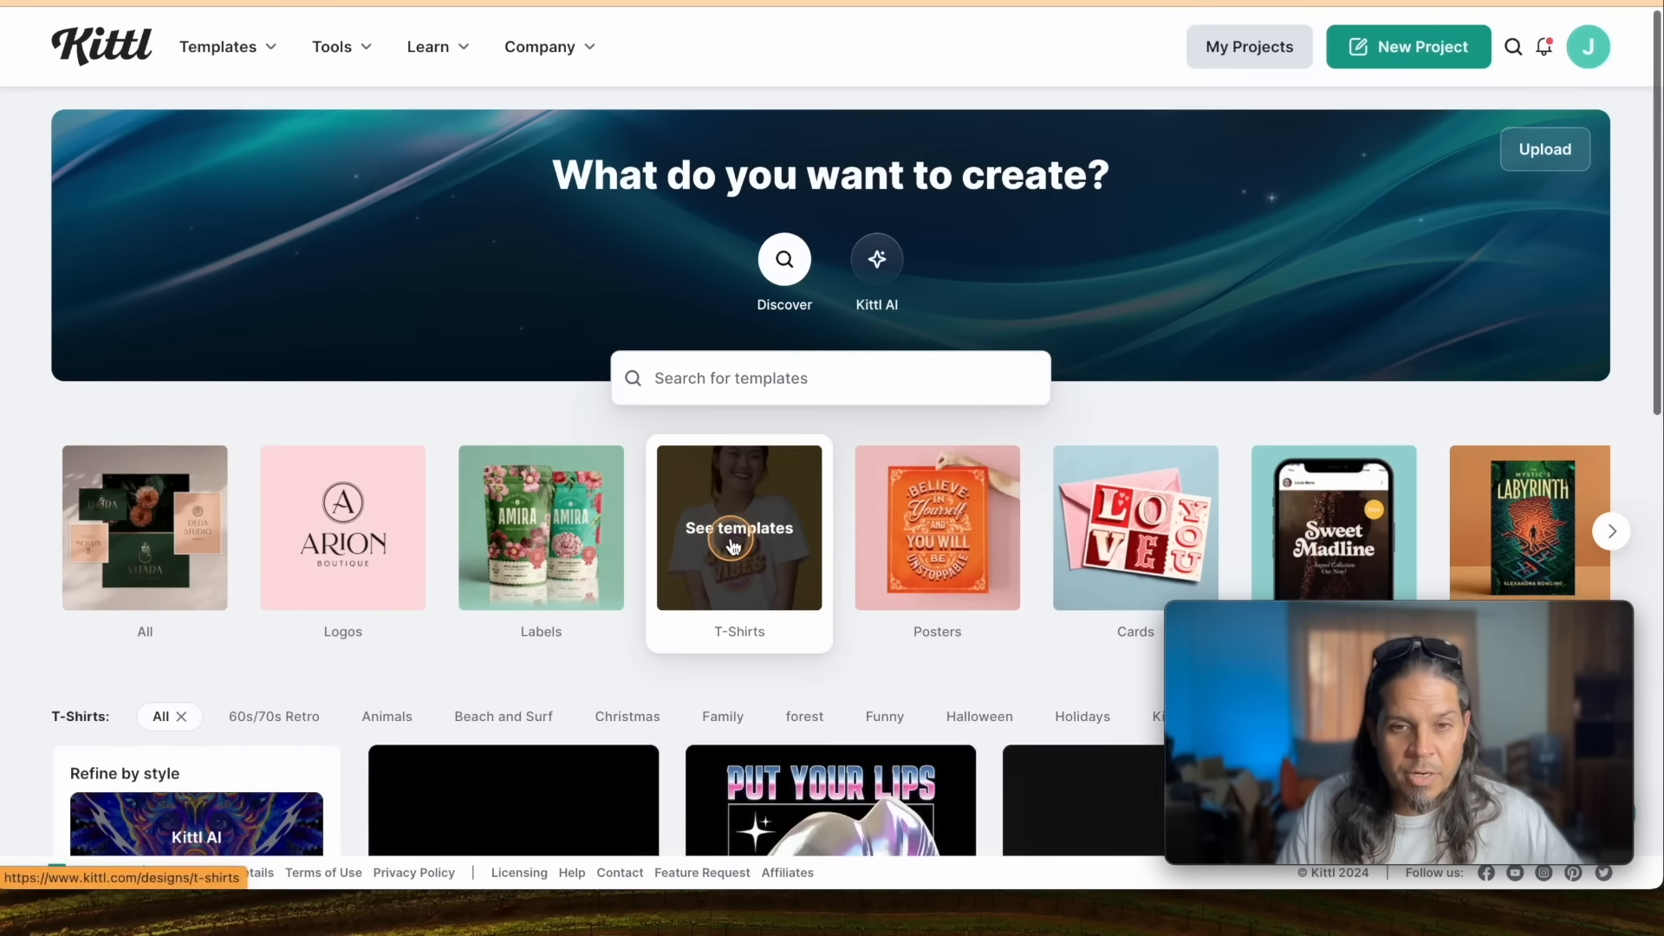
scroll(704, 421, down, 10)
scroll(704, 420, down, 3)
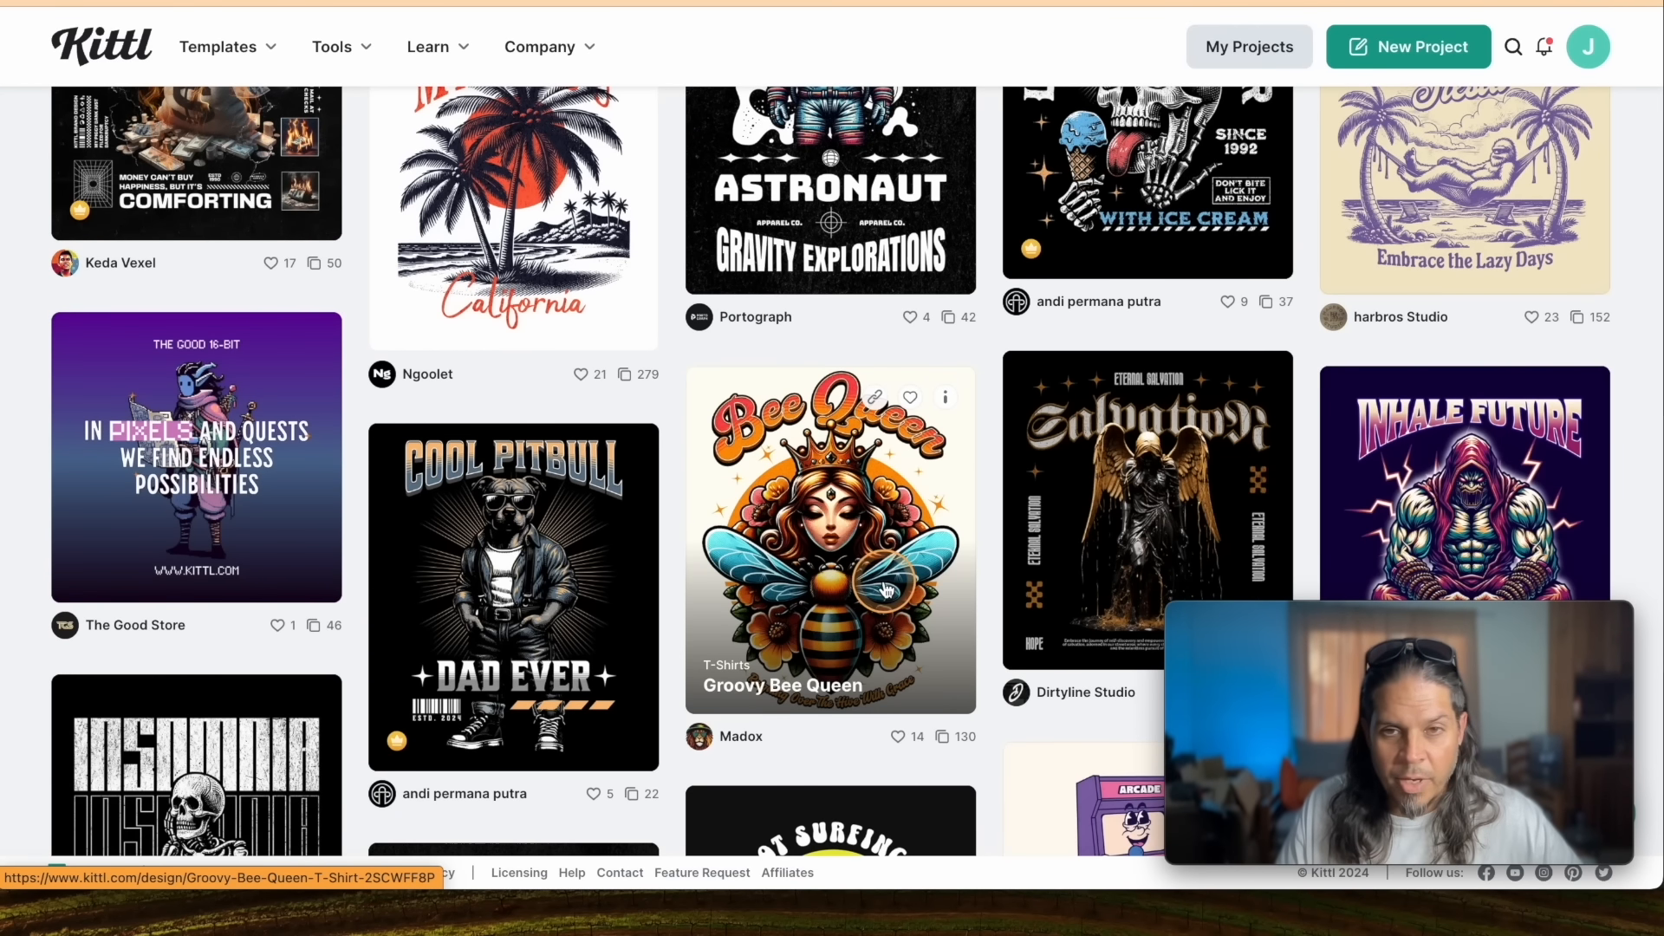
scroll(886, 589, down, 10)
scroll(804, 665, down, 10)
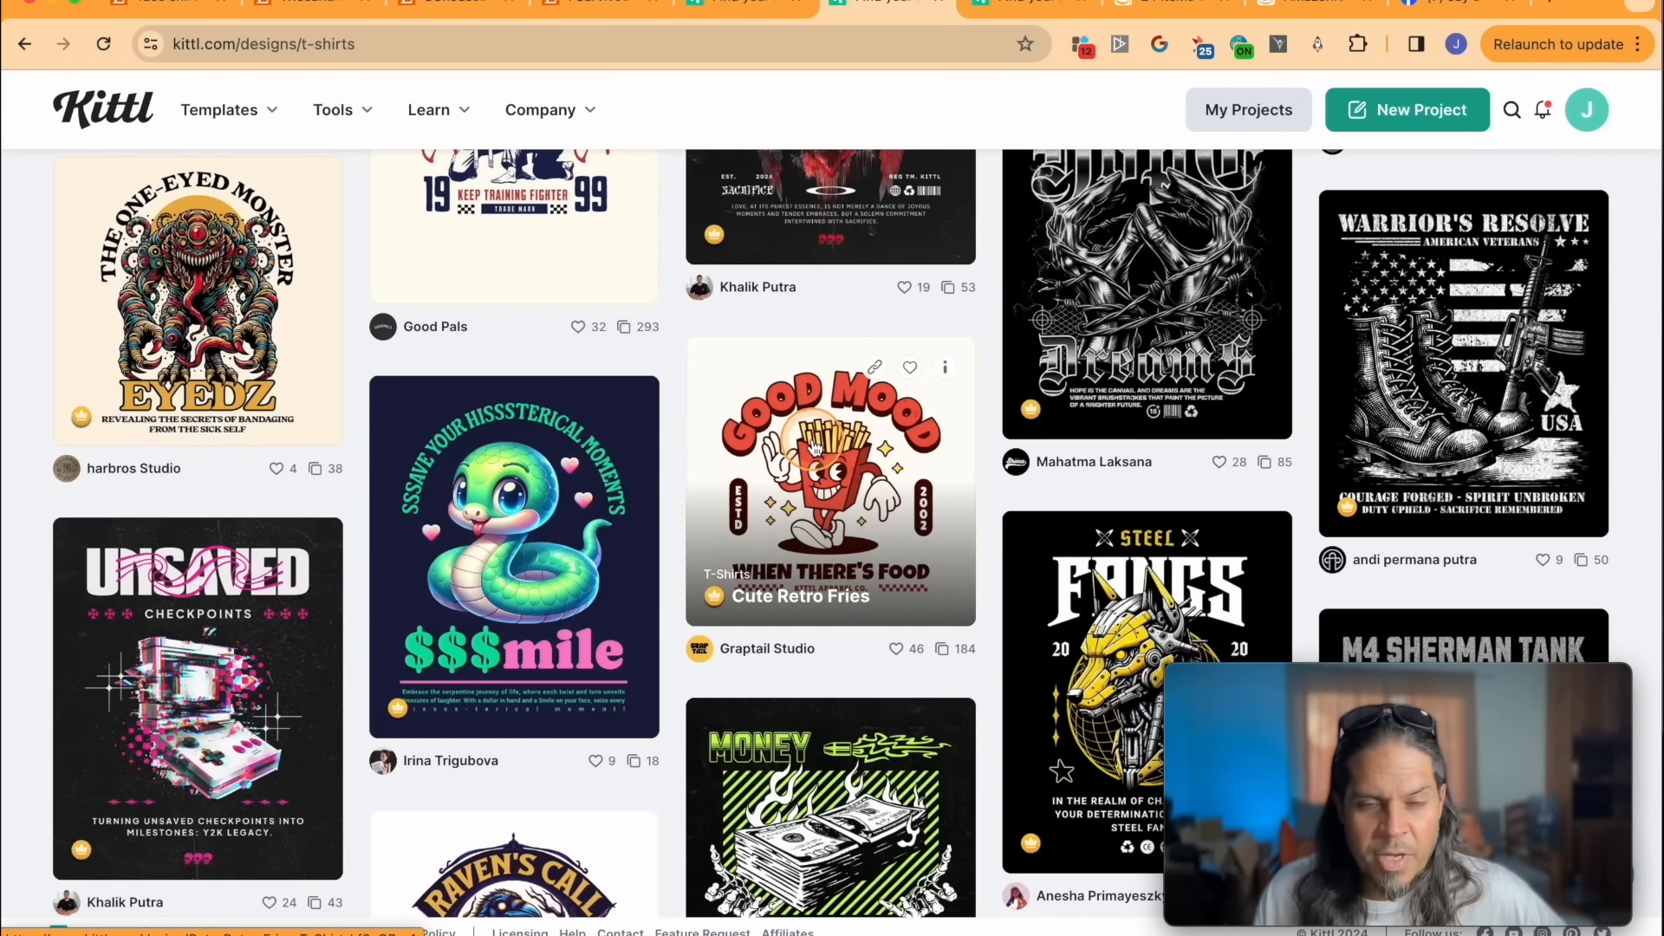
Step: Return to the Amazon "tacocat shirt" results and examine the designs in positions 16 to 20 for reference
click(1300, 7)
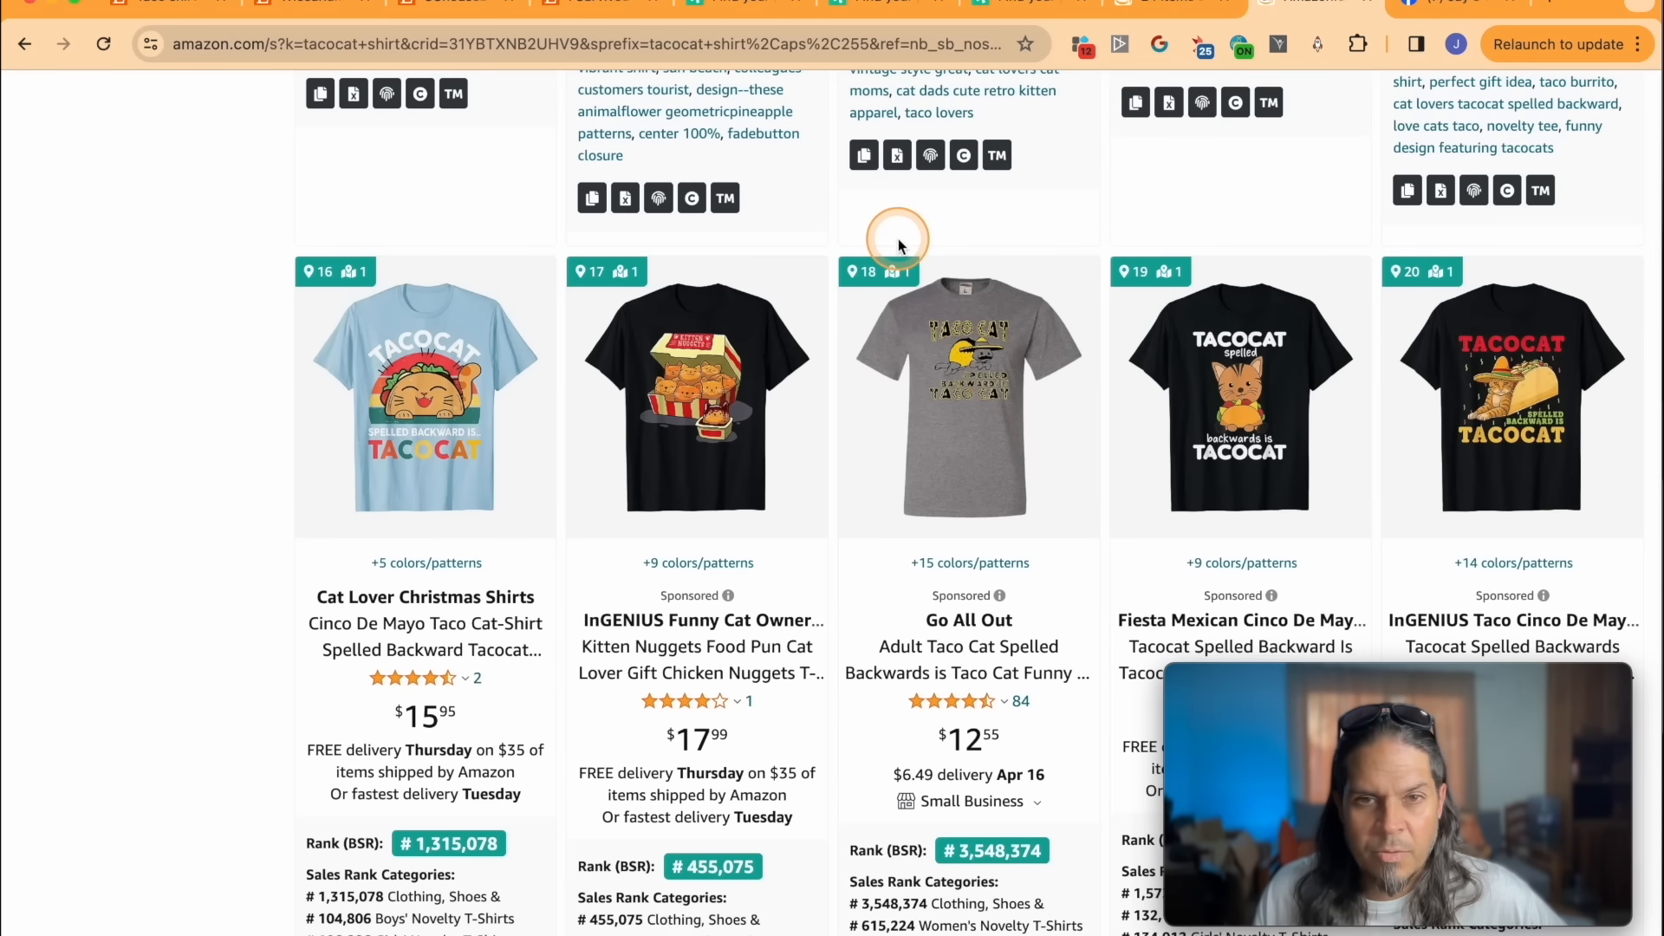
scroll(910, 361, up, 1)
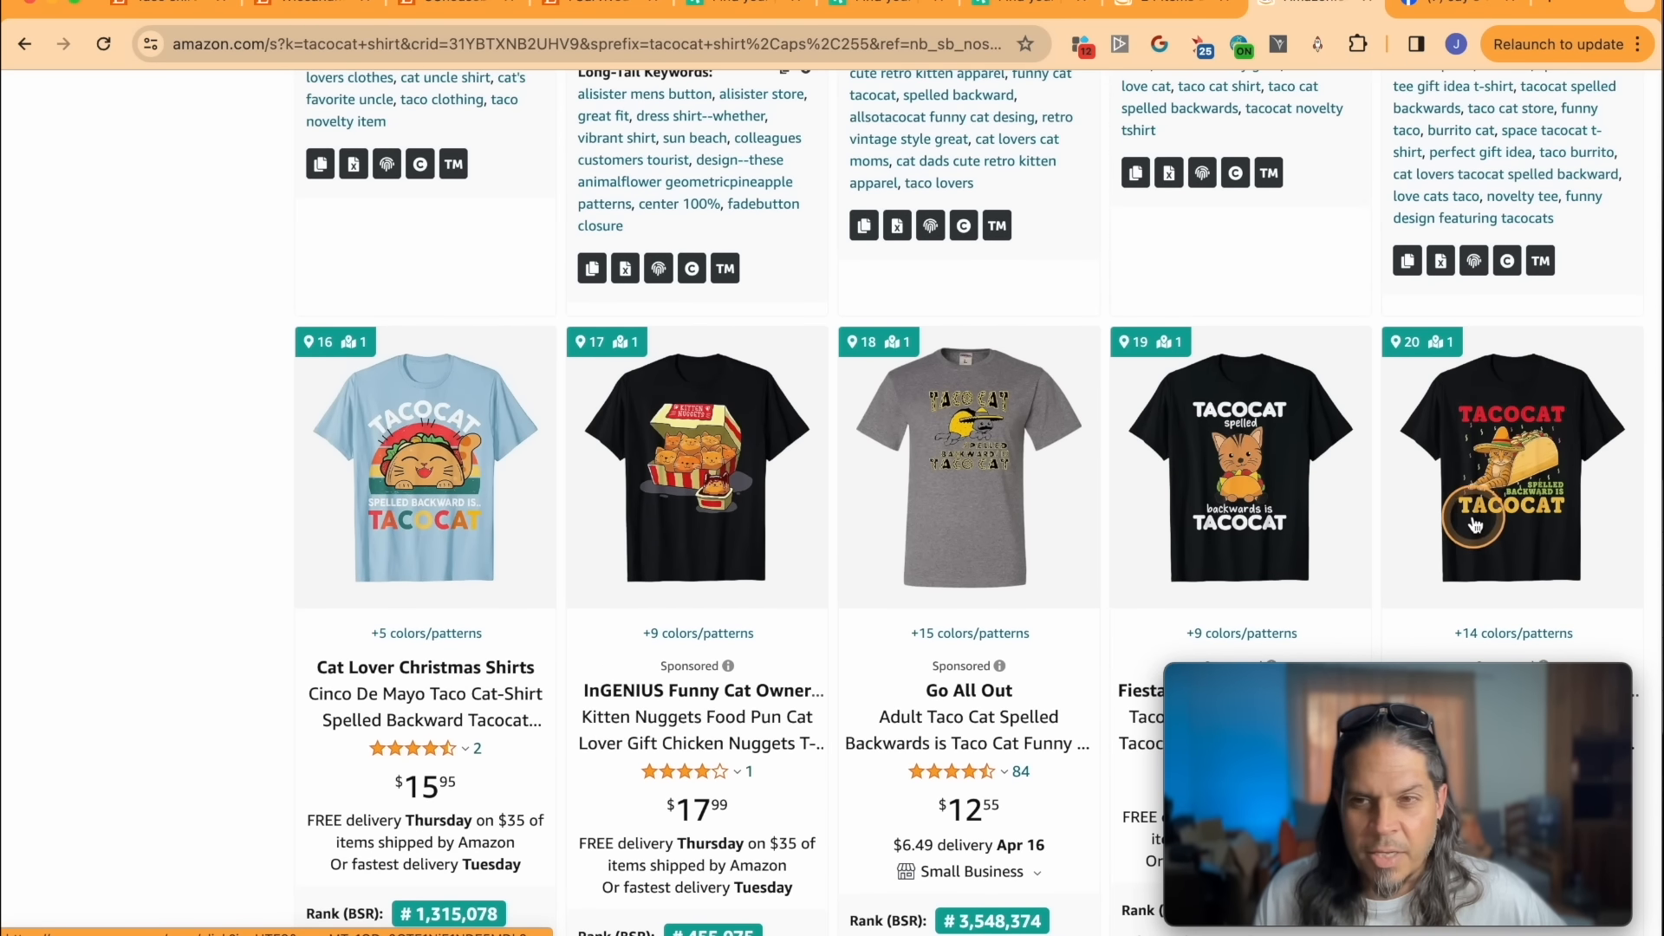
scroll(1465, 522, up, 2)
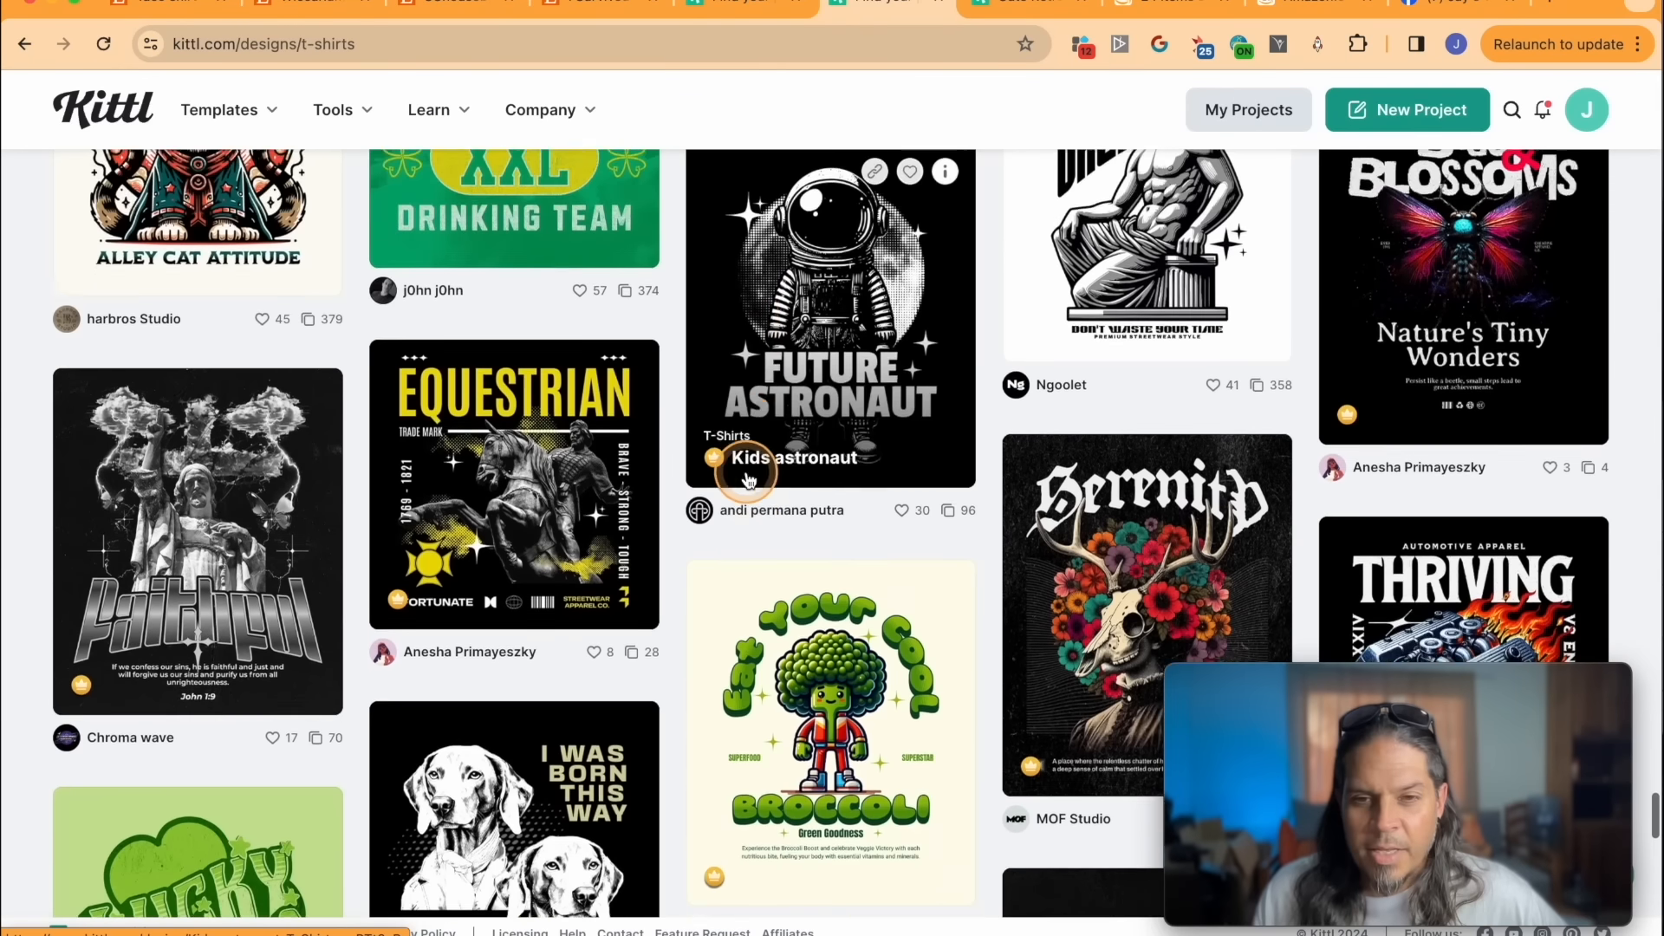
Step: Return to Kittl's T-shirt templates and browse further designs, examining their illustration and typography styles
scroll(841, 526, down, 2)
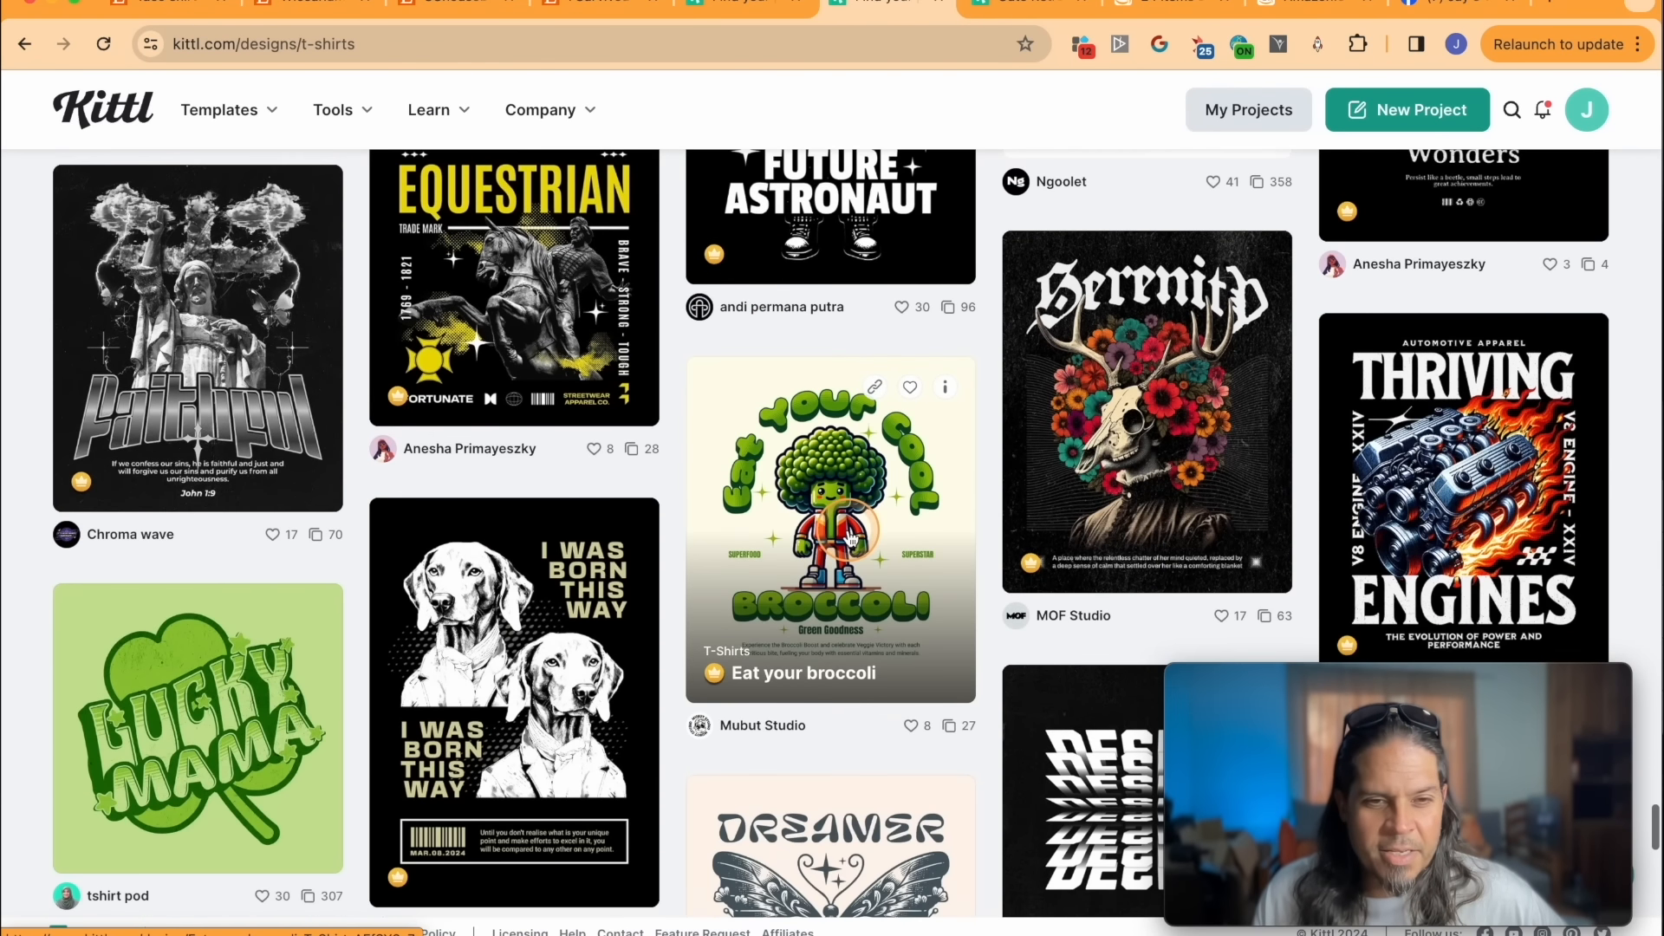
scroll(849, 539, down, 2)
scroll(784, 475, down, 2)
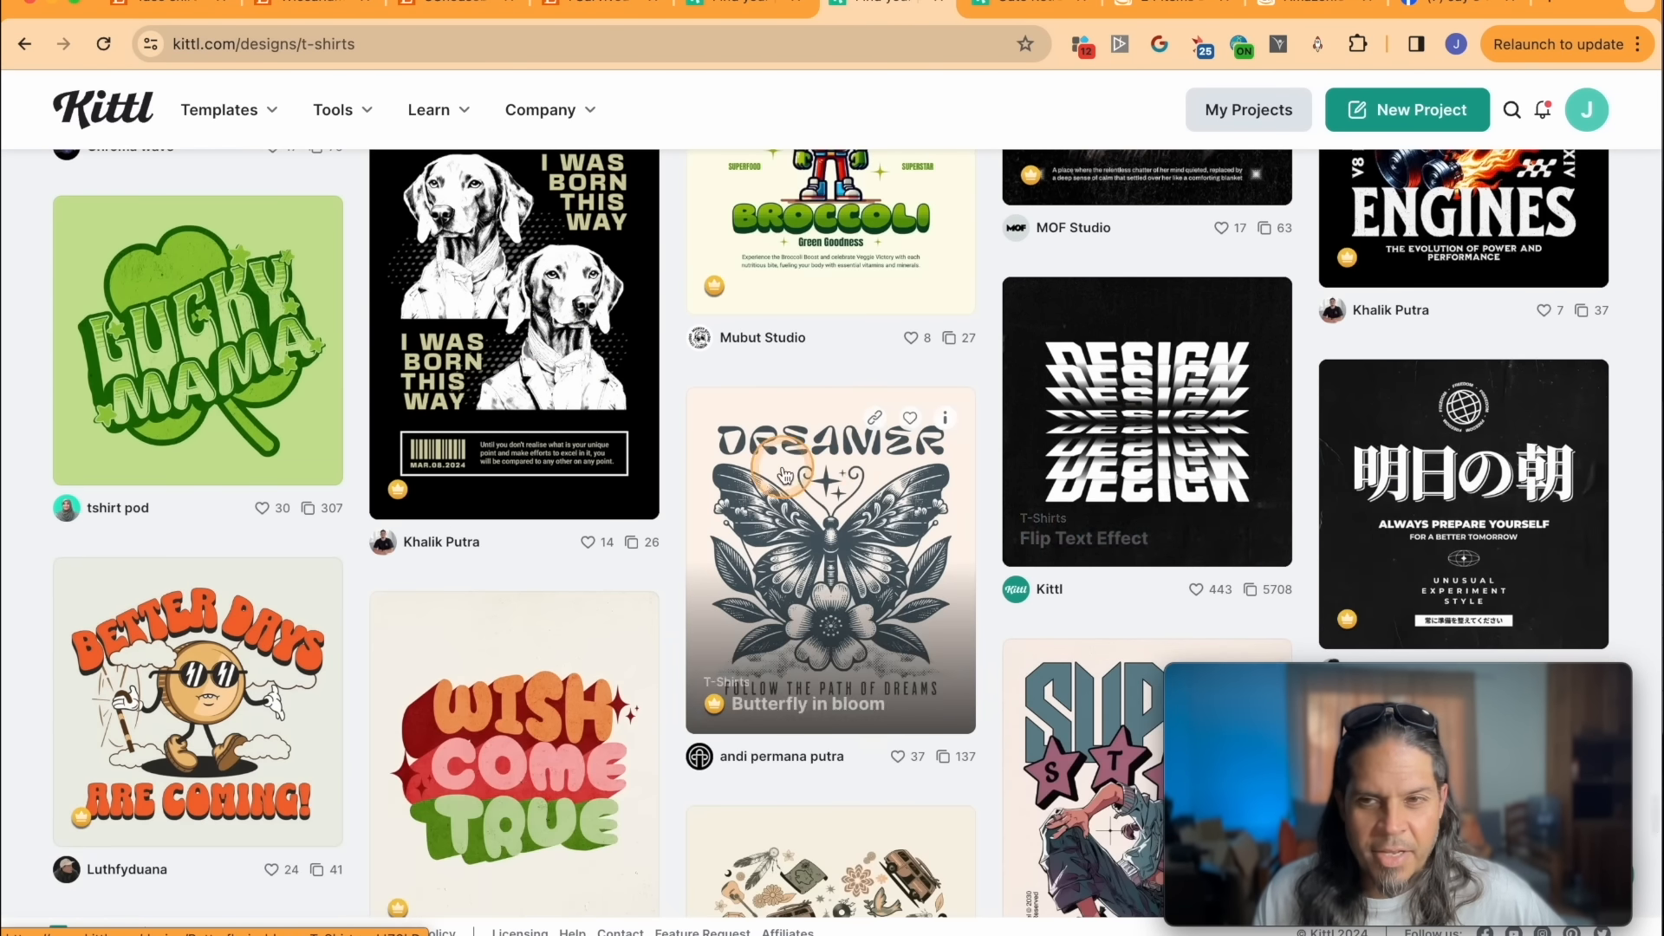
scroll(784, 475, down, 2)
scroll(558, 579, down, 3)
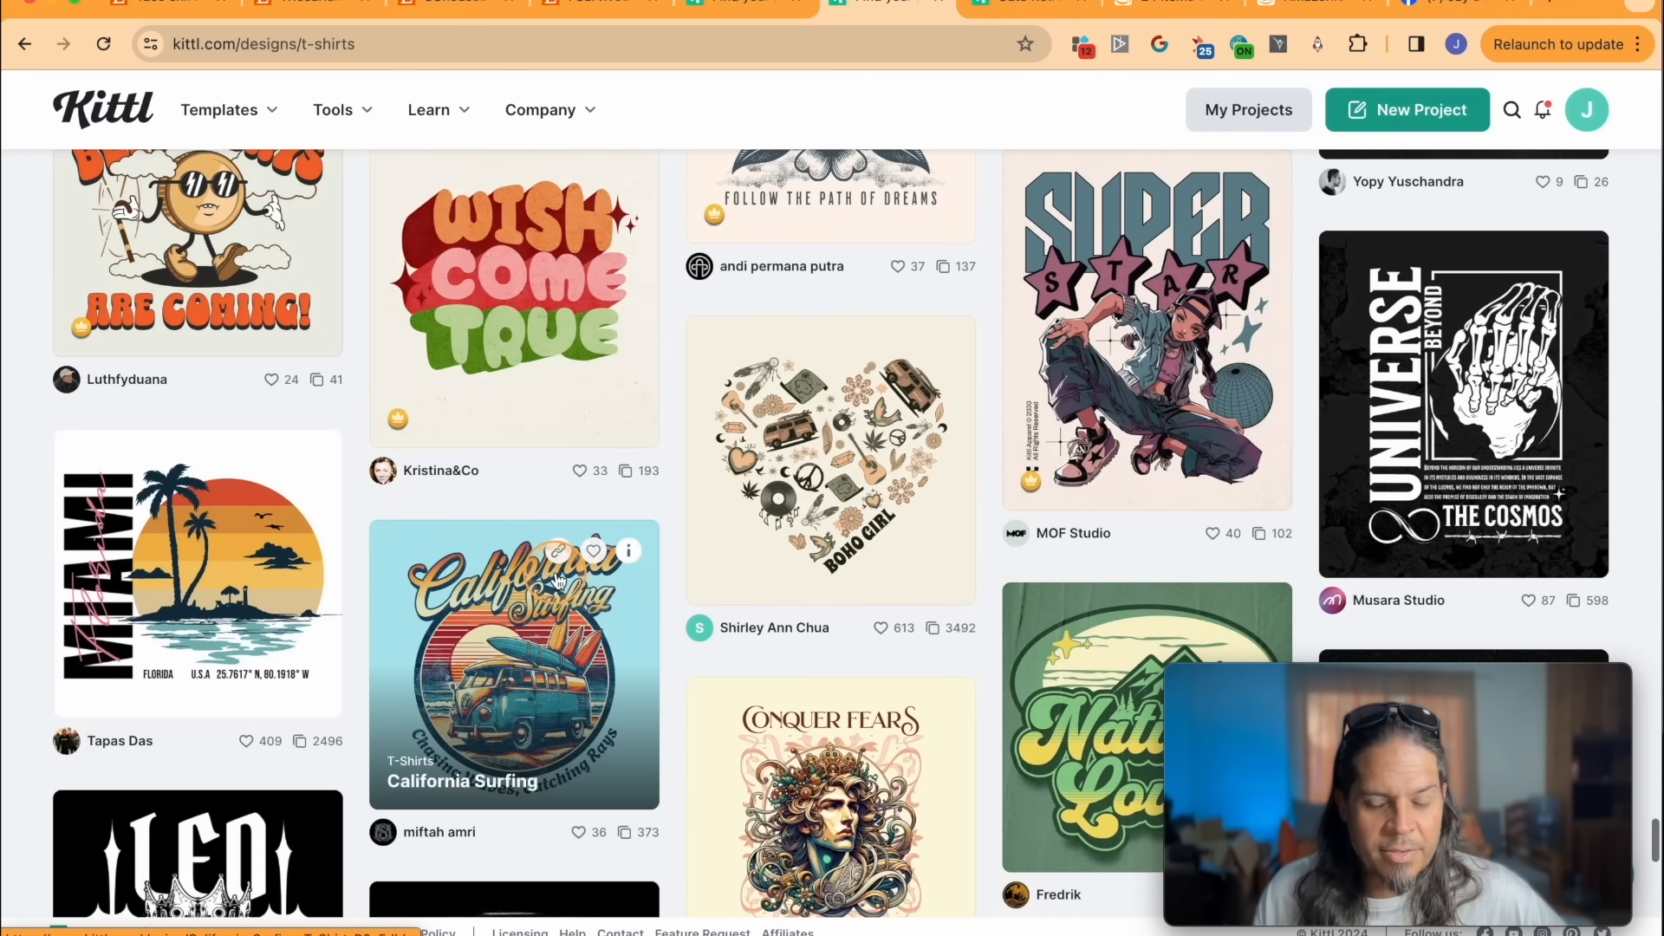
scroll(562, 581, down, 3)
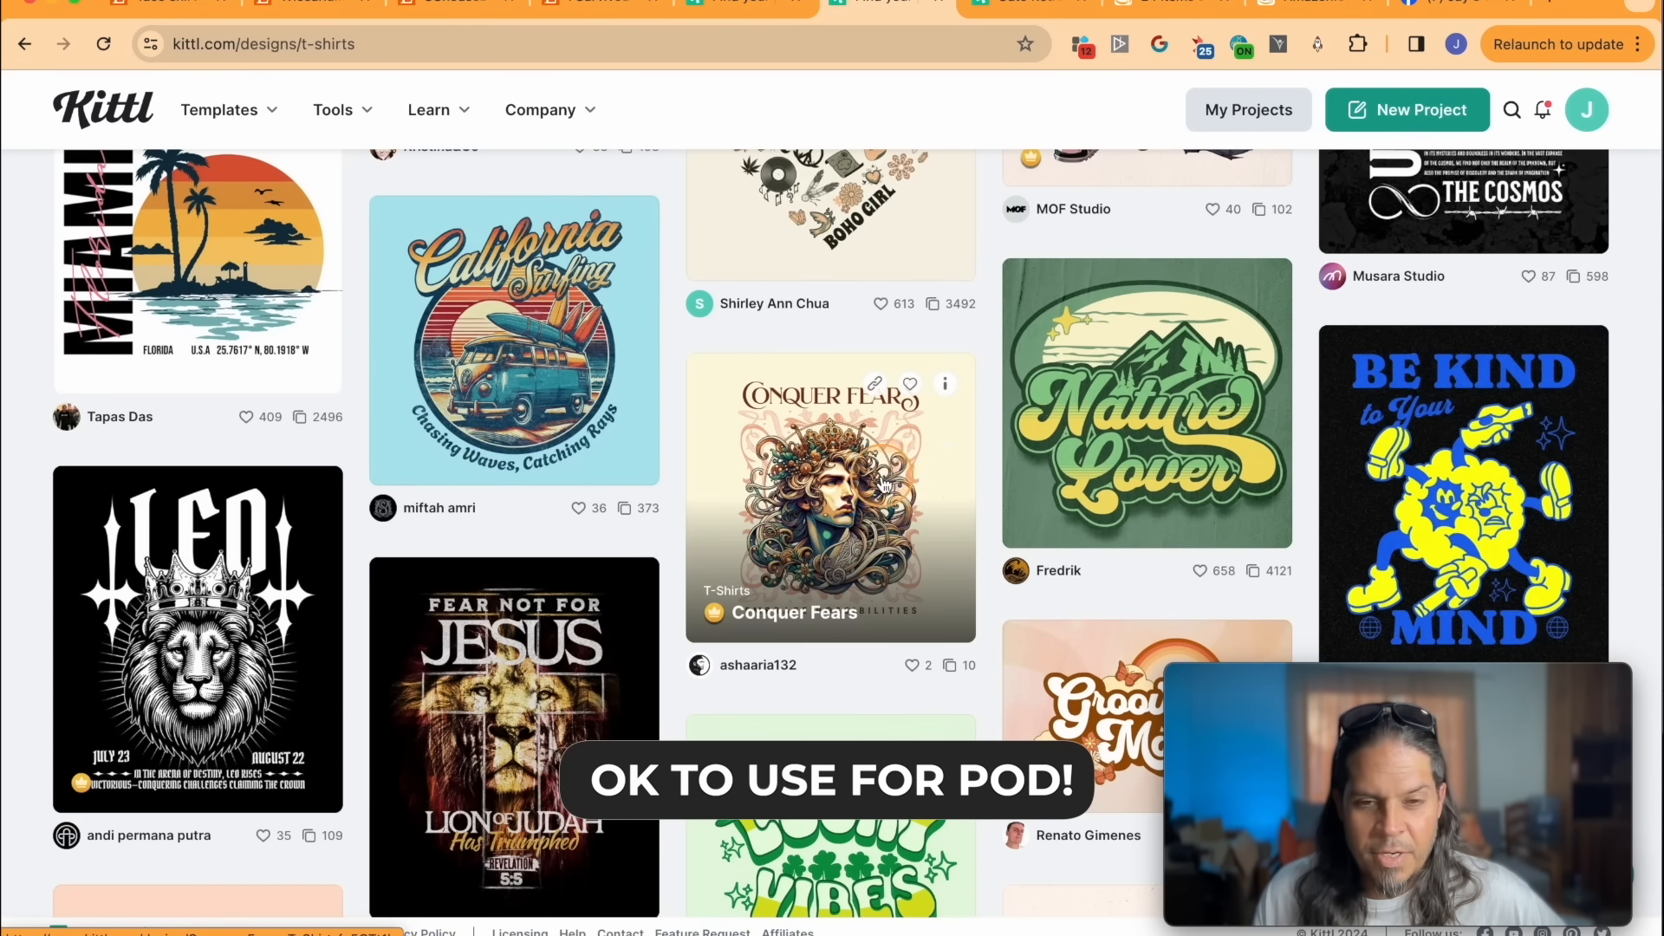
scroll(875, 485, down, 2)
scroll(860, 520, down, 4)
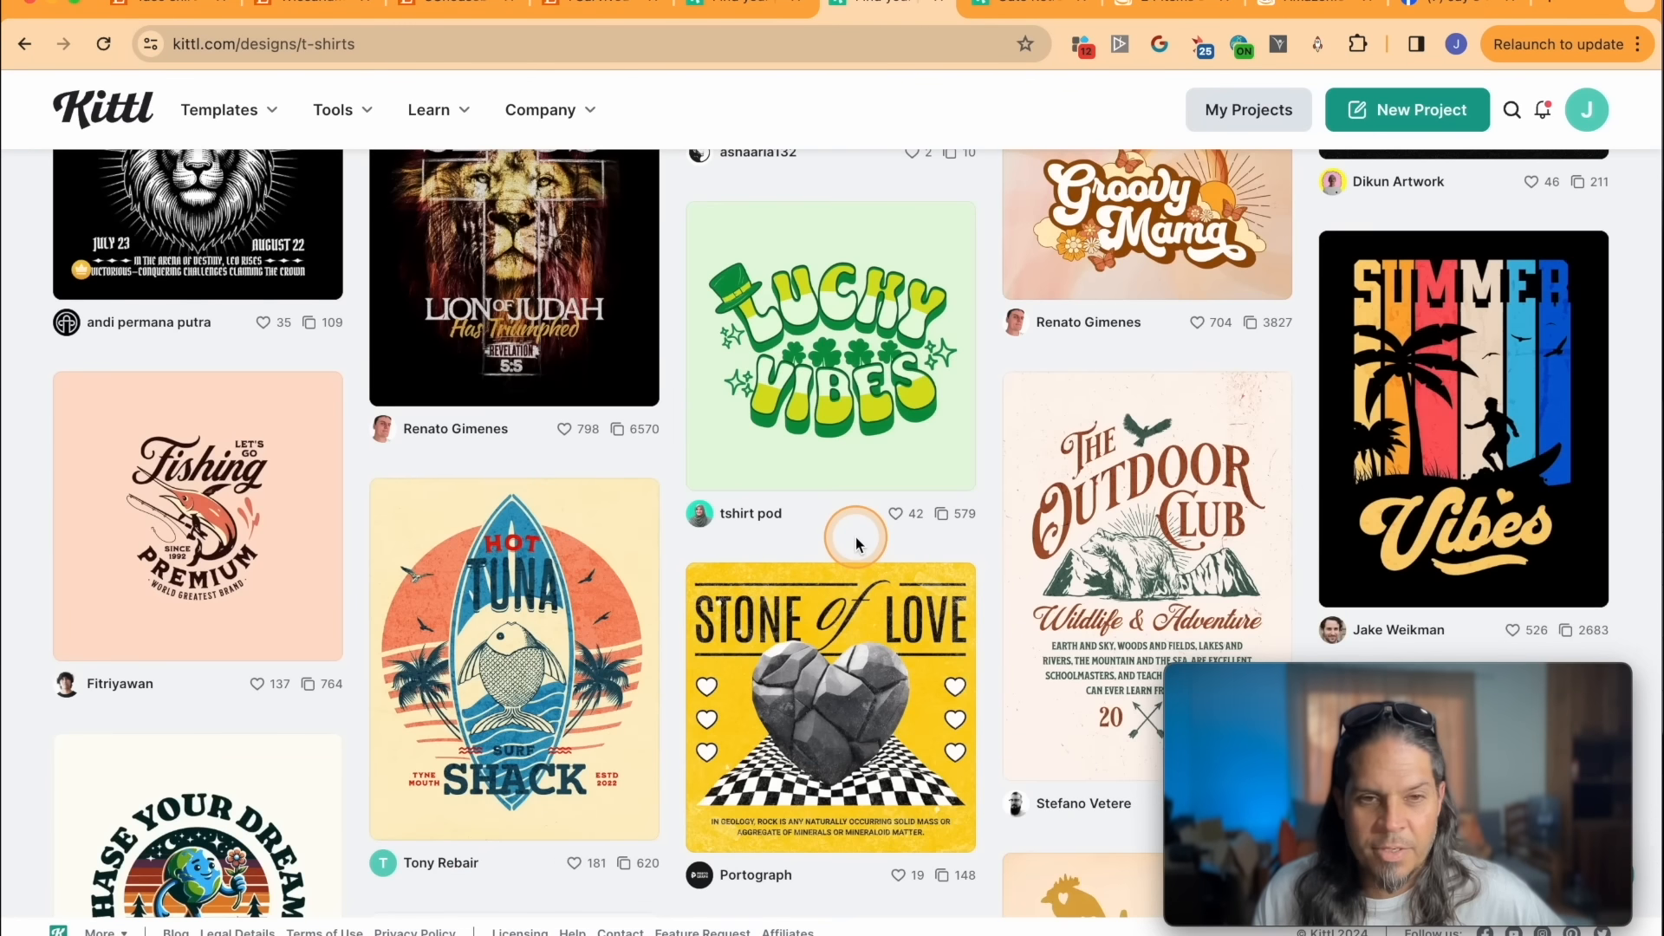
scroll(856, 544, down, 5)
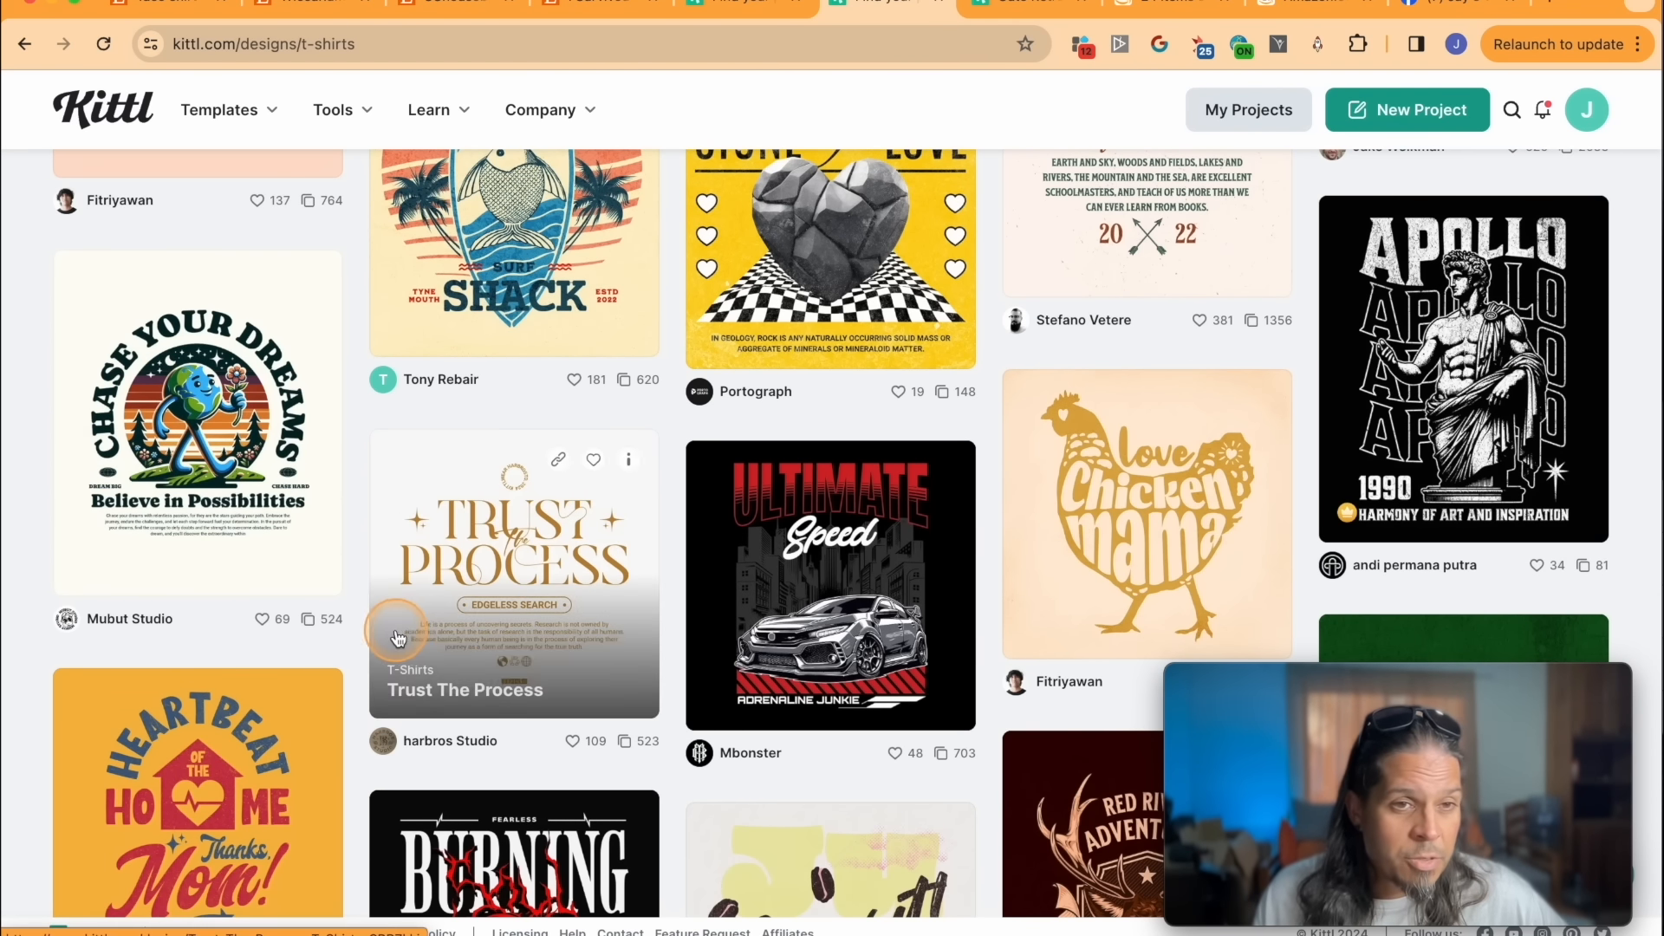
scroll(520, 555, down, 5)
scroll(912, 638, down, 1)
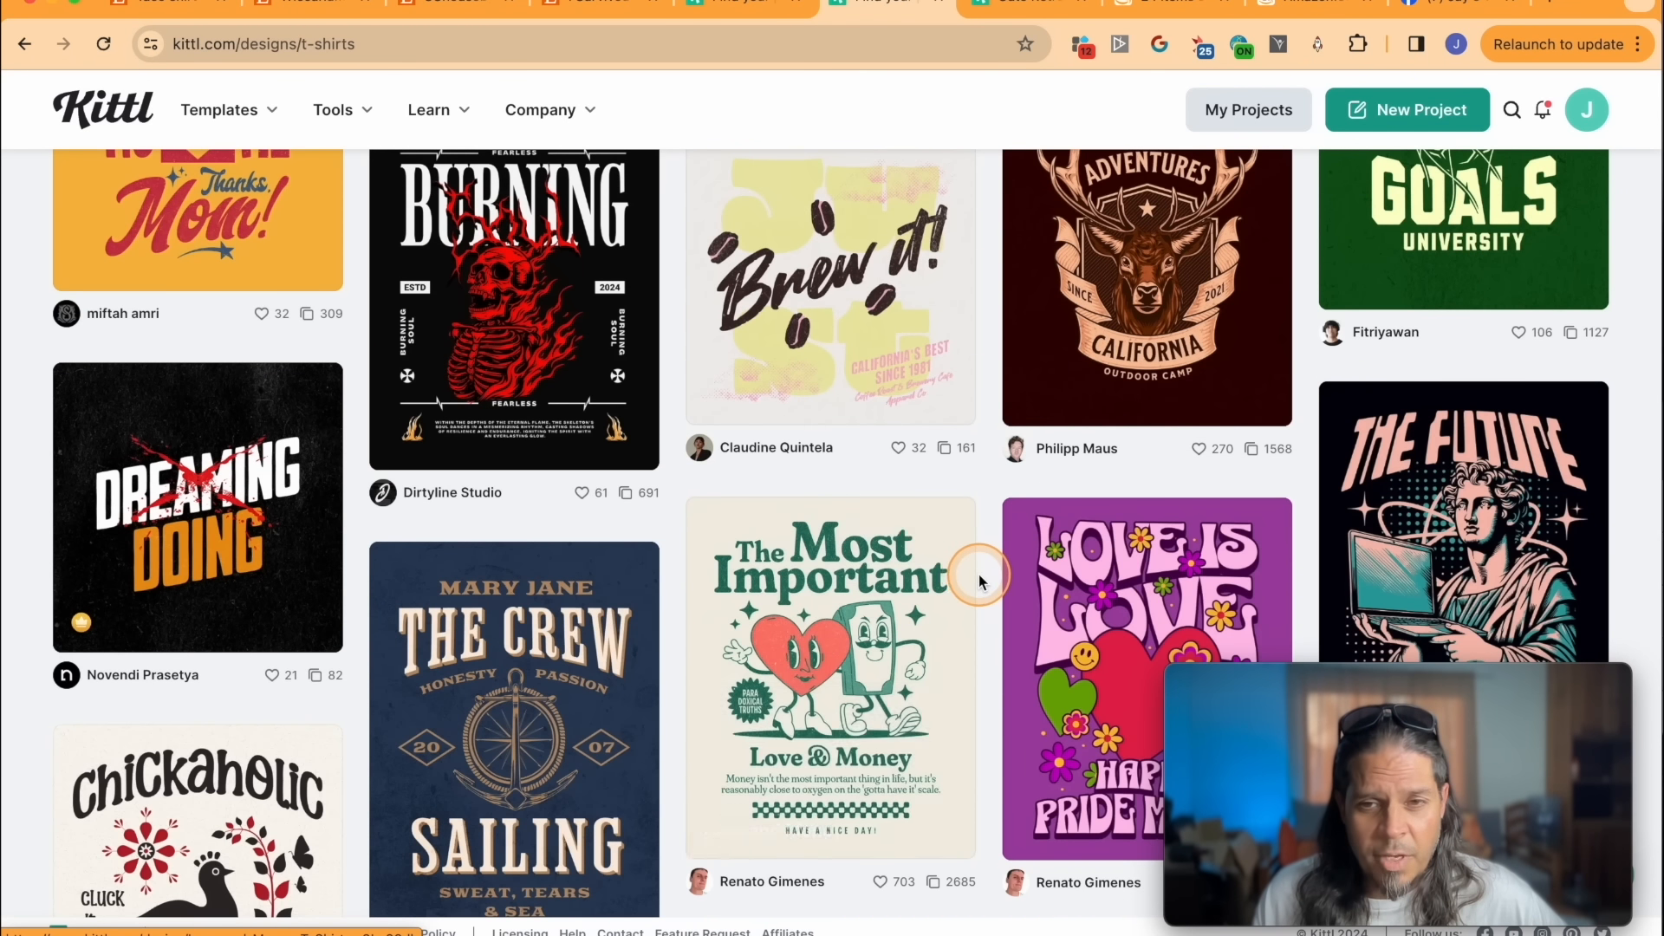
scroll(980, 574, down, 3)
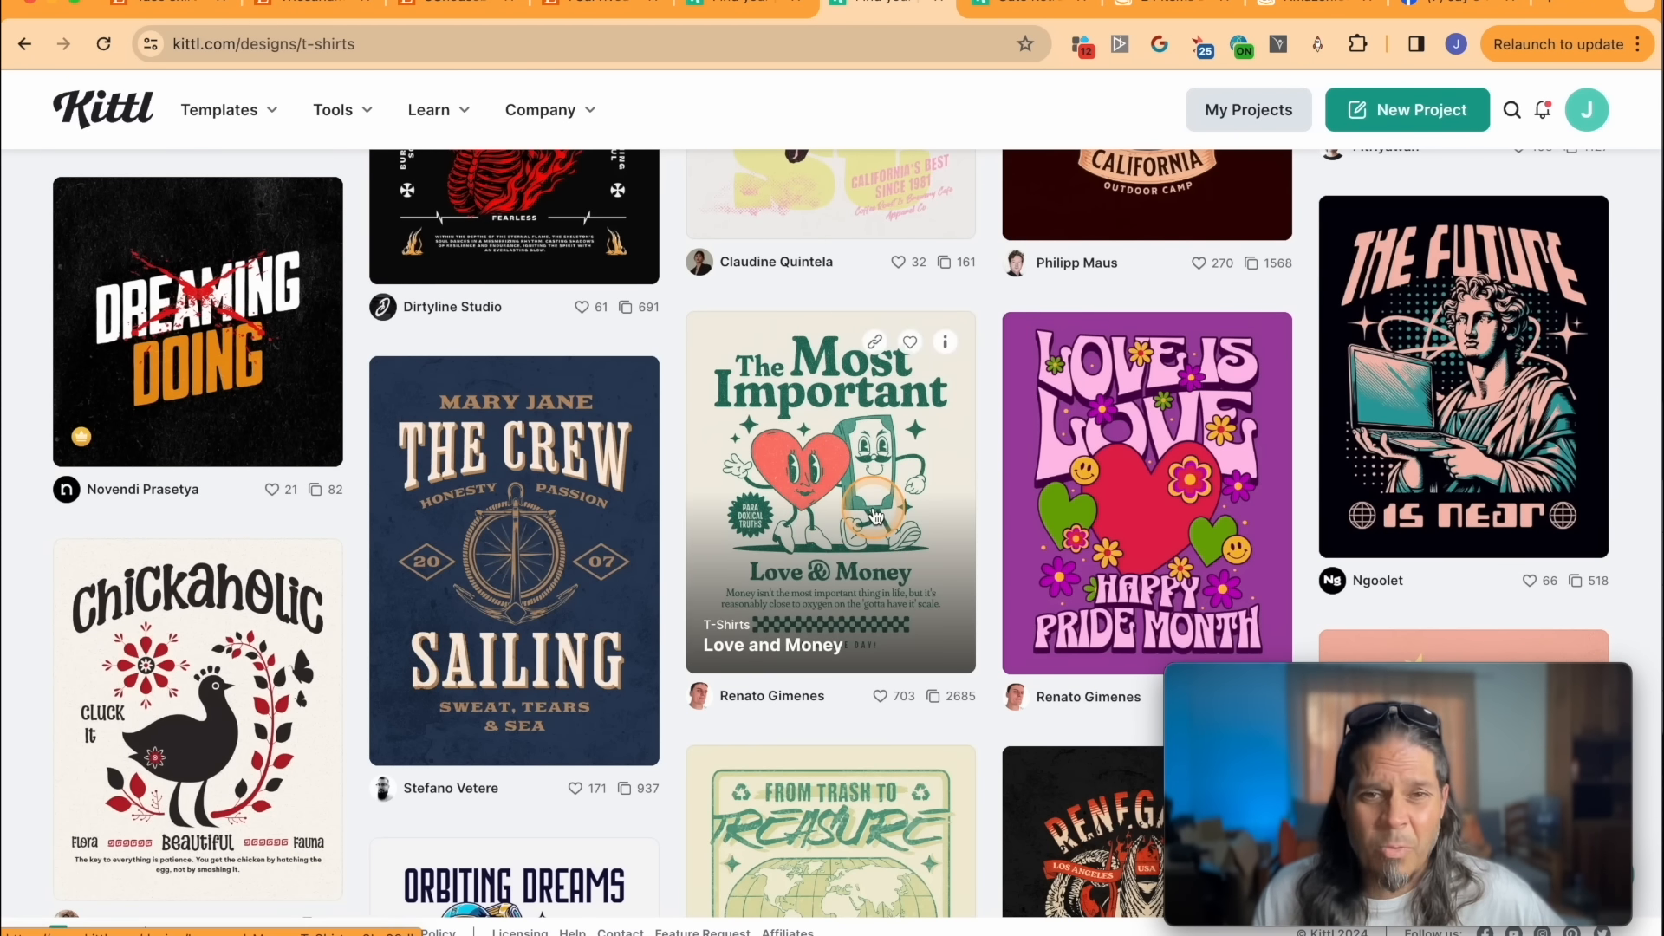
scroll(872, 507, down, 2)
scroll(855, 577, down, 3)
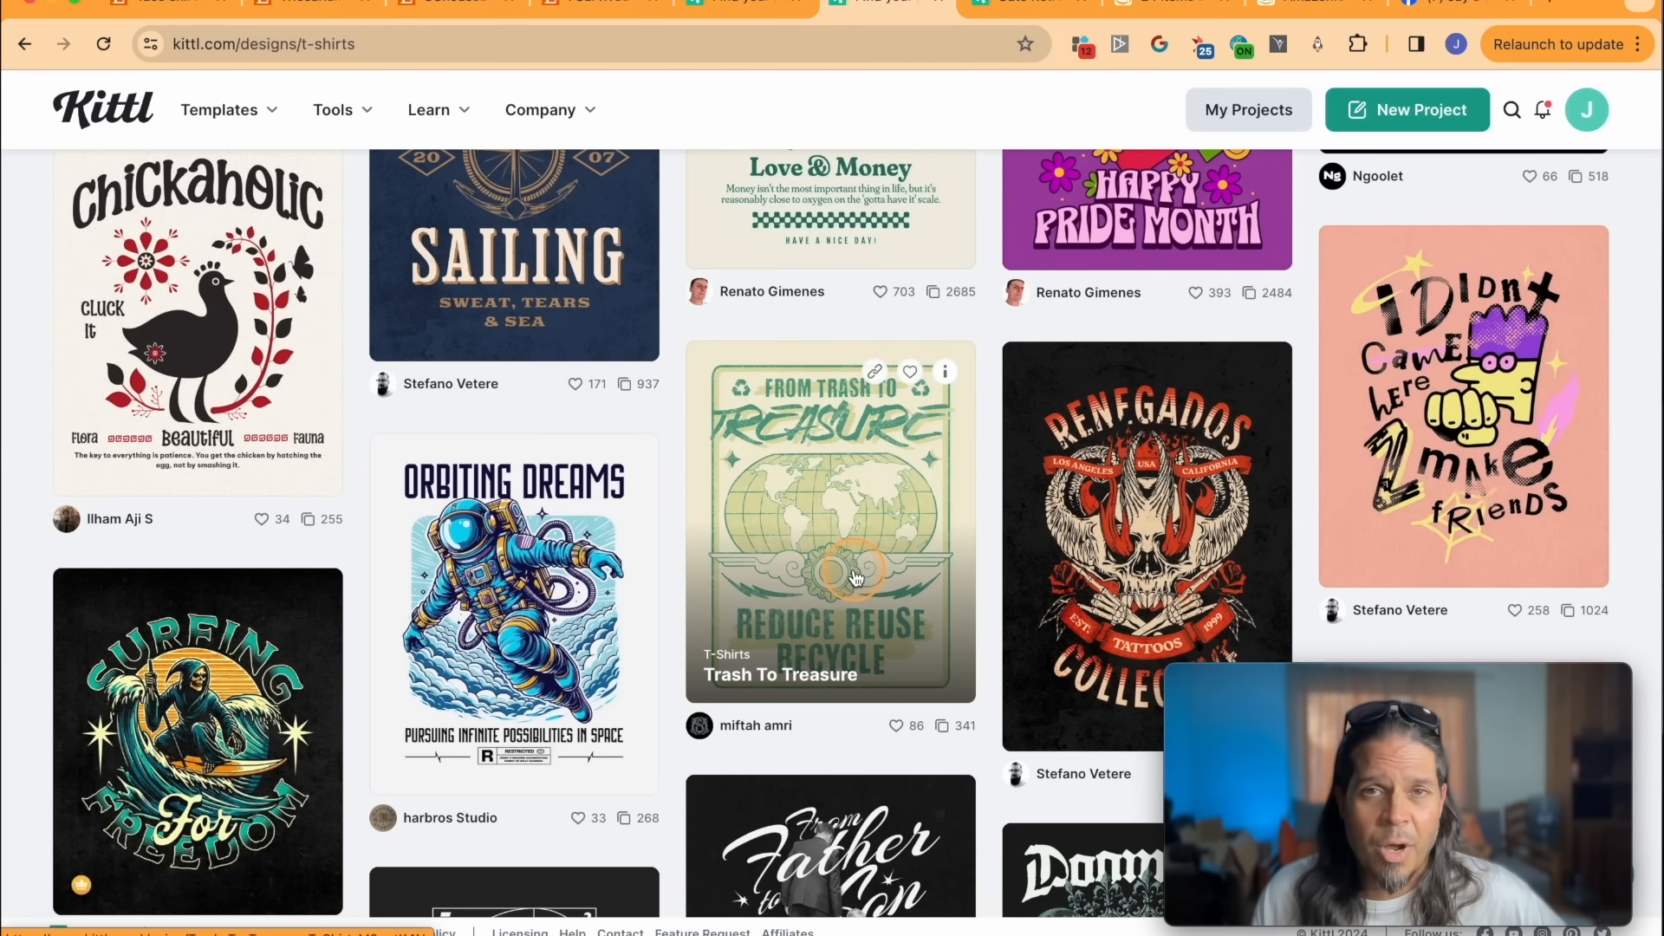
scroll(851, 579, down, 7)
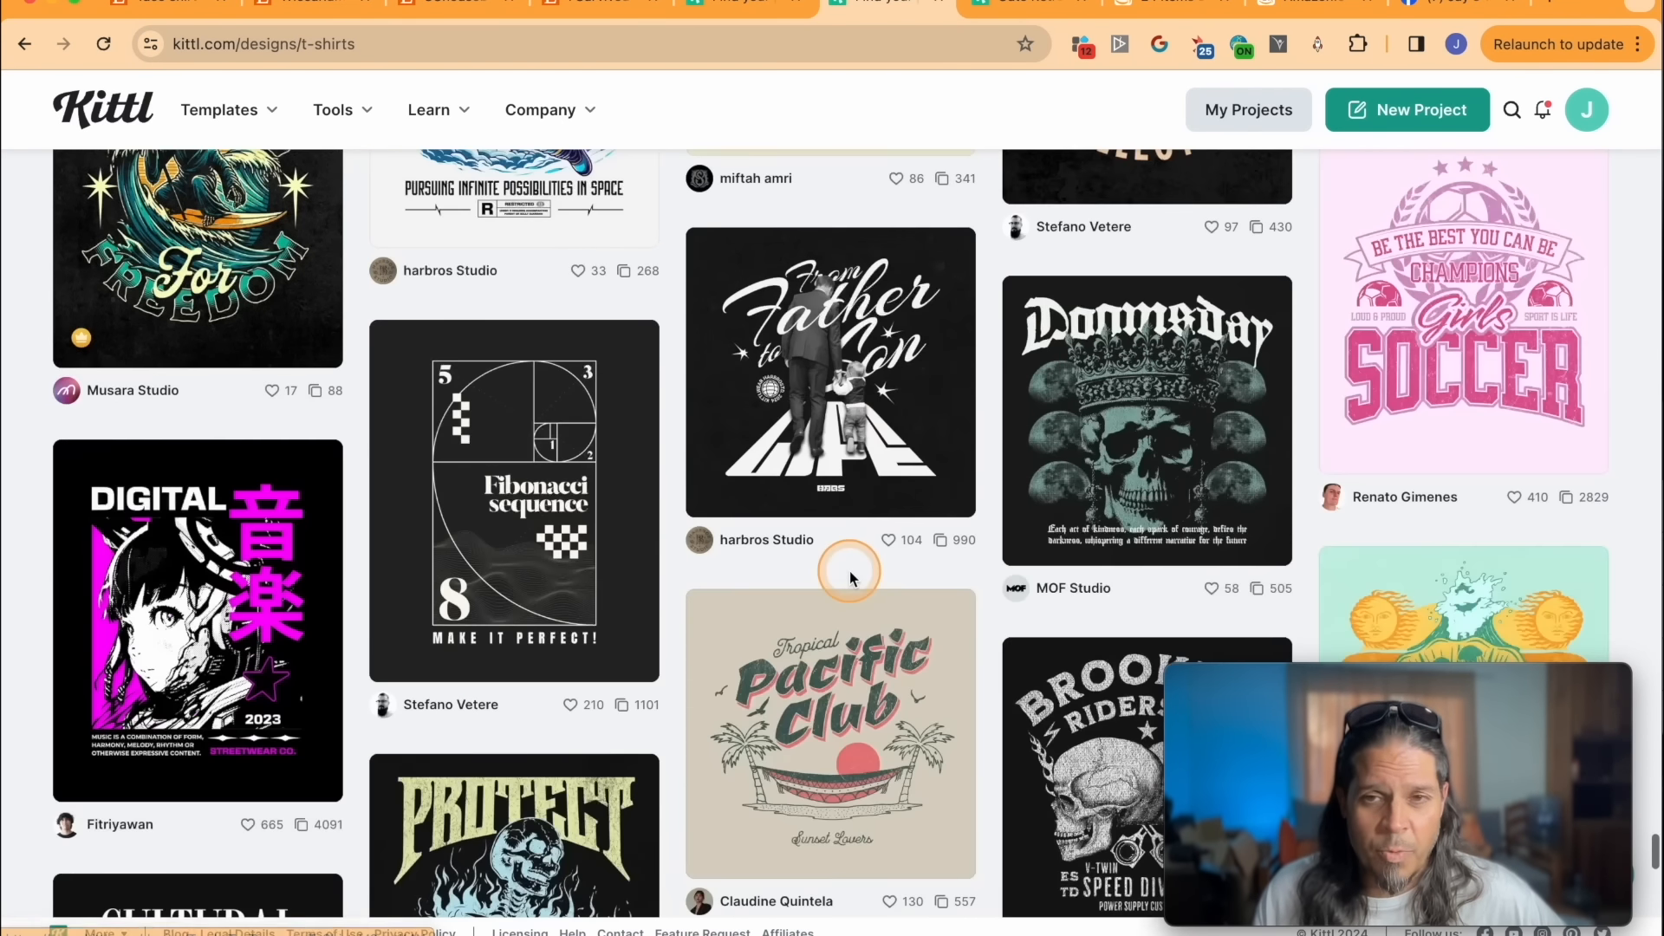
Step: Open the "Cute Retro Fries" template for editing and replace its arched GOOD MOOD headline with TACOCAT
key(ctrl+Tab)
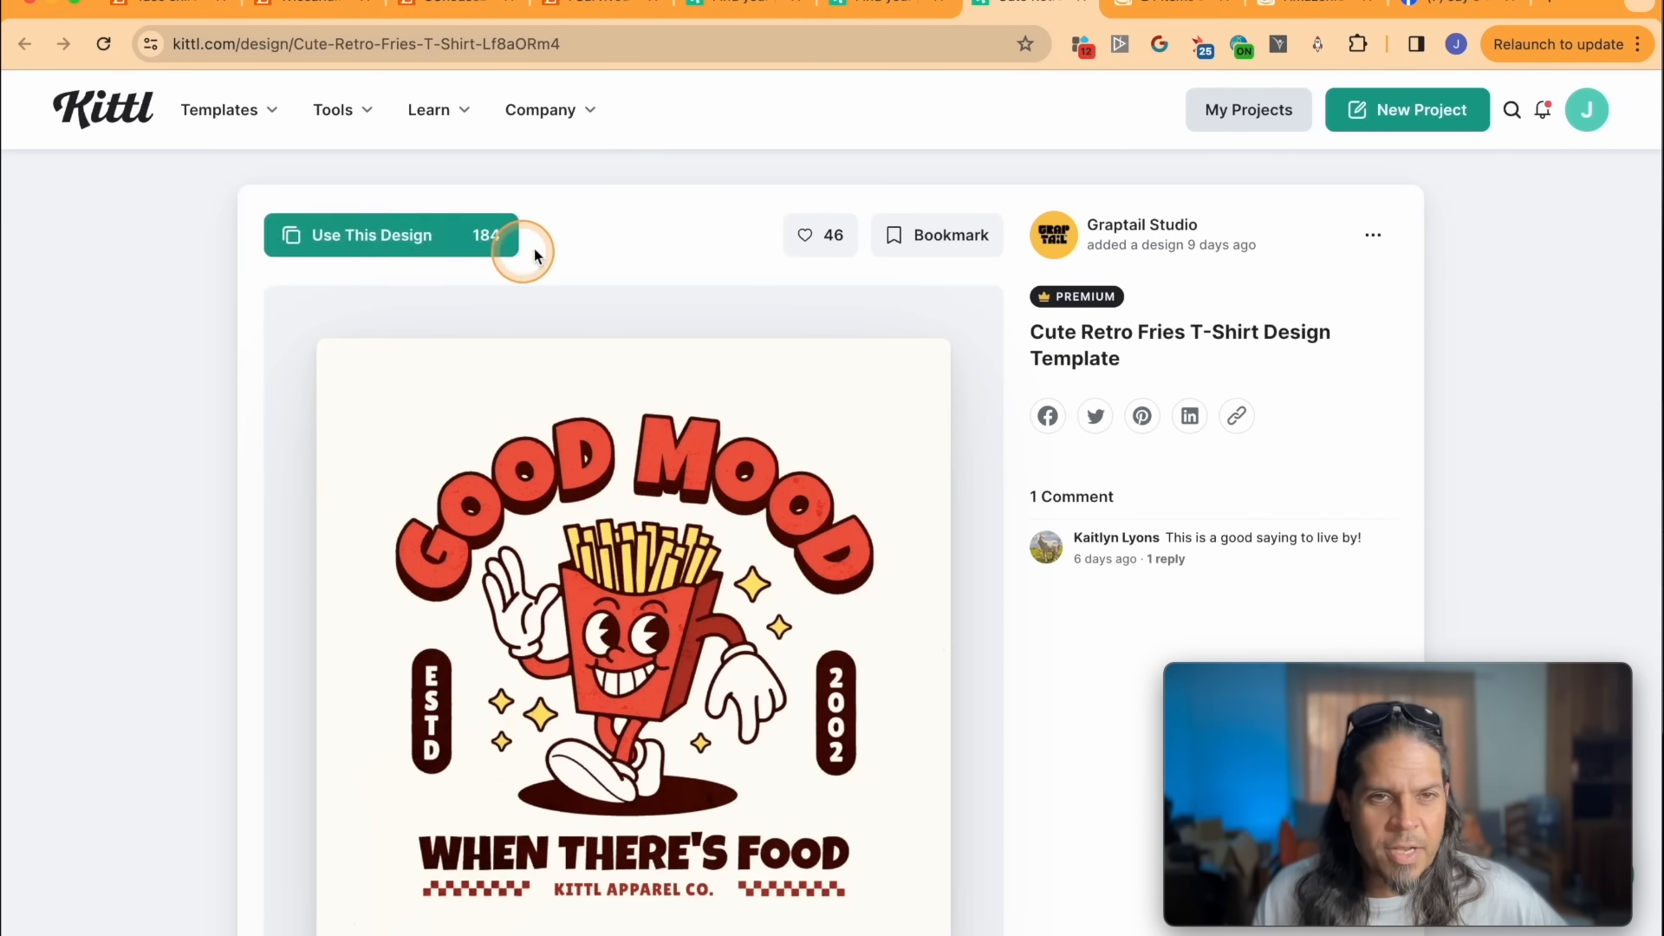
click(414, 238)
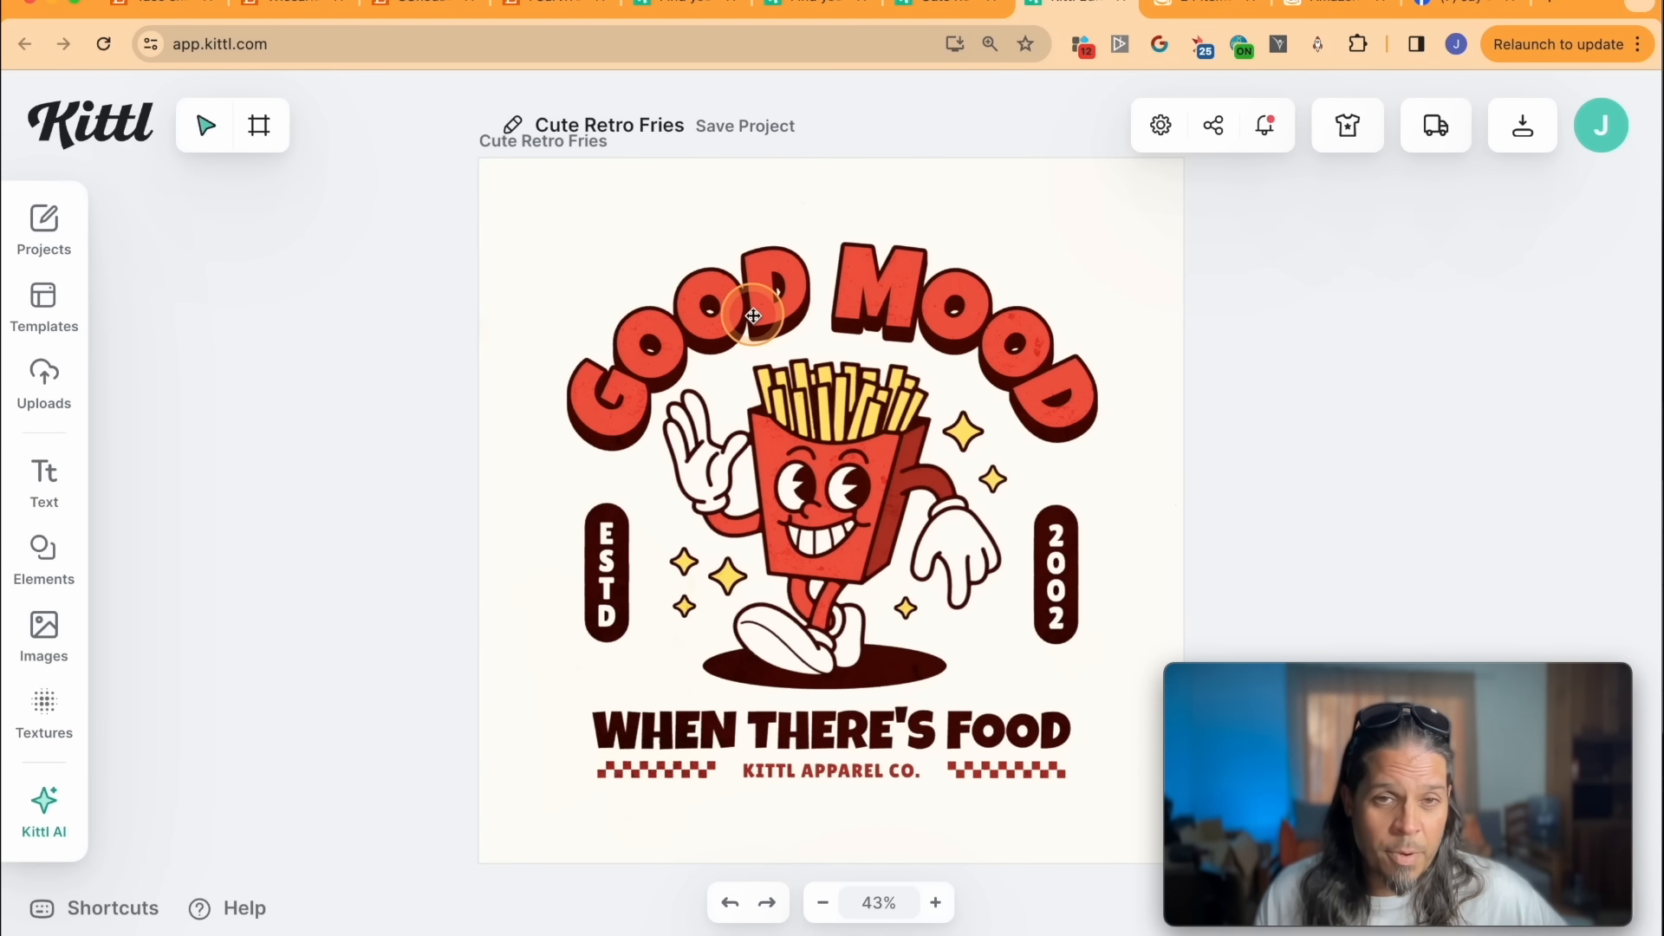
click(753, 315)
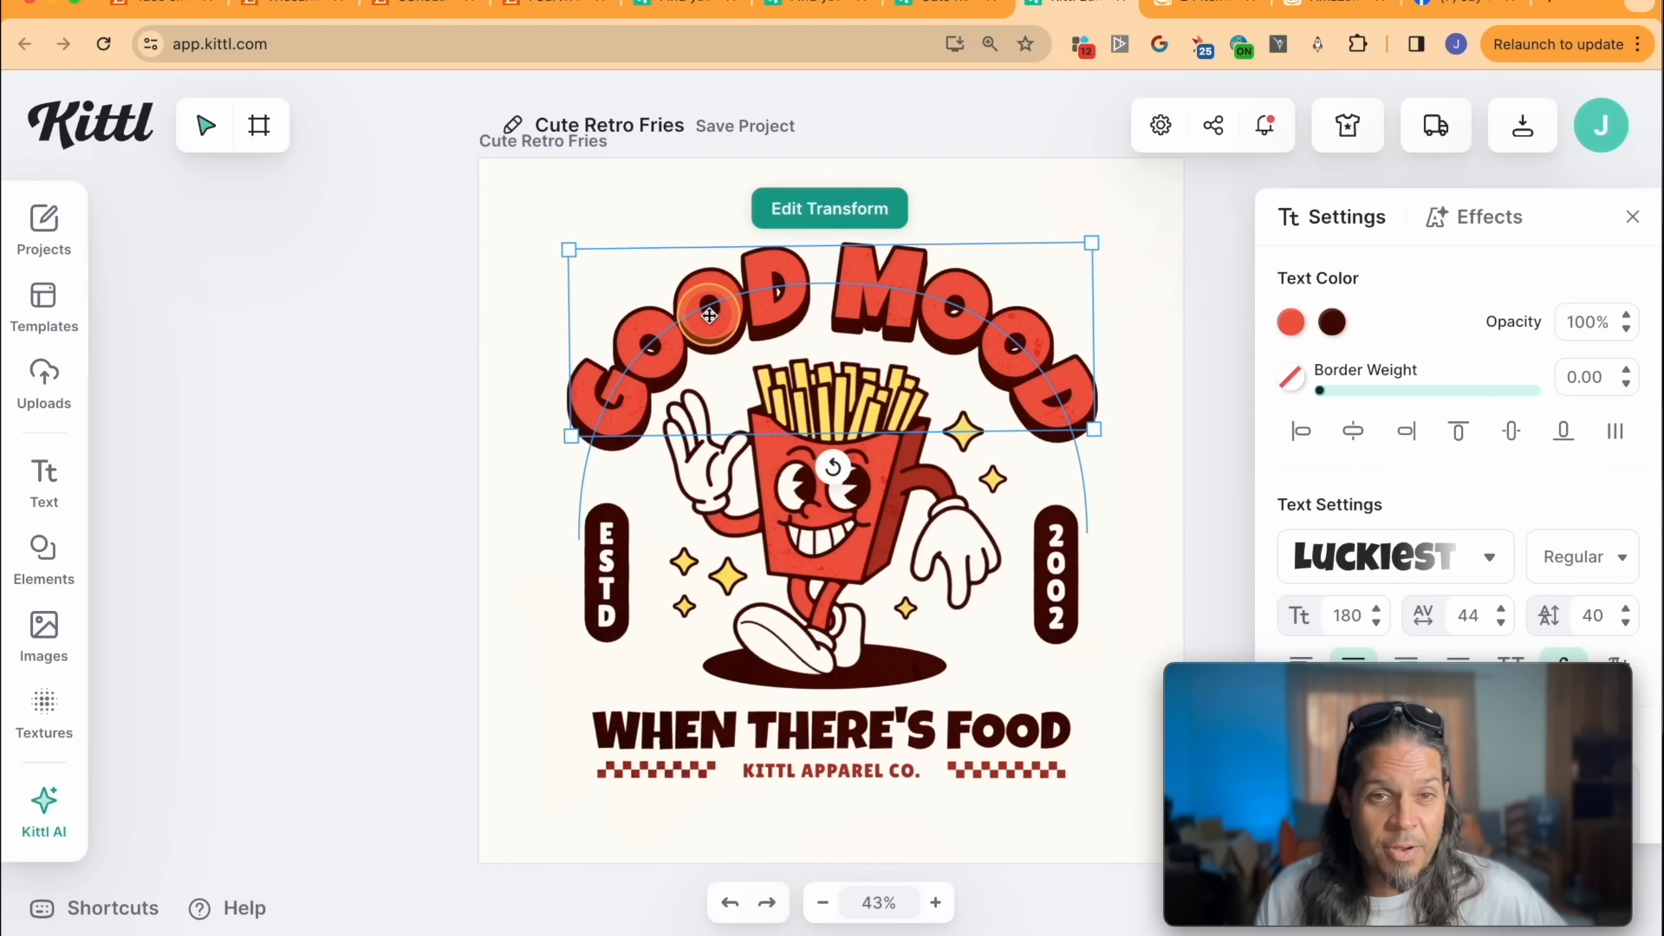
double_click(709, 314)
key(super+a)
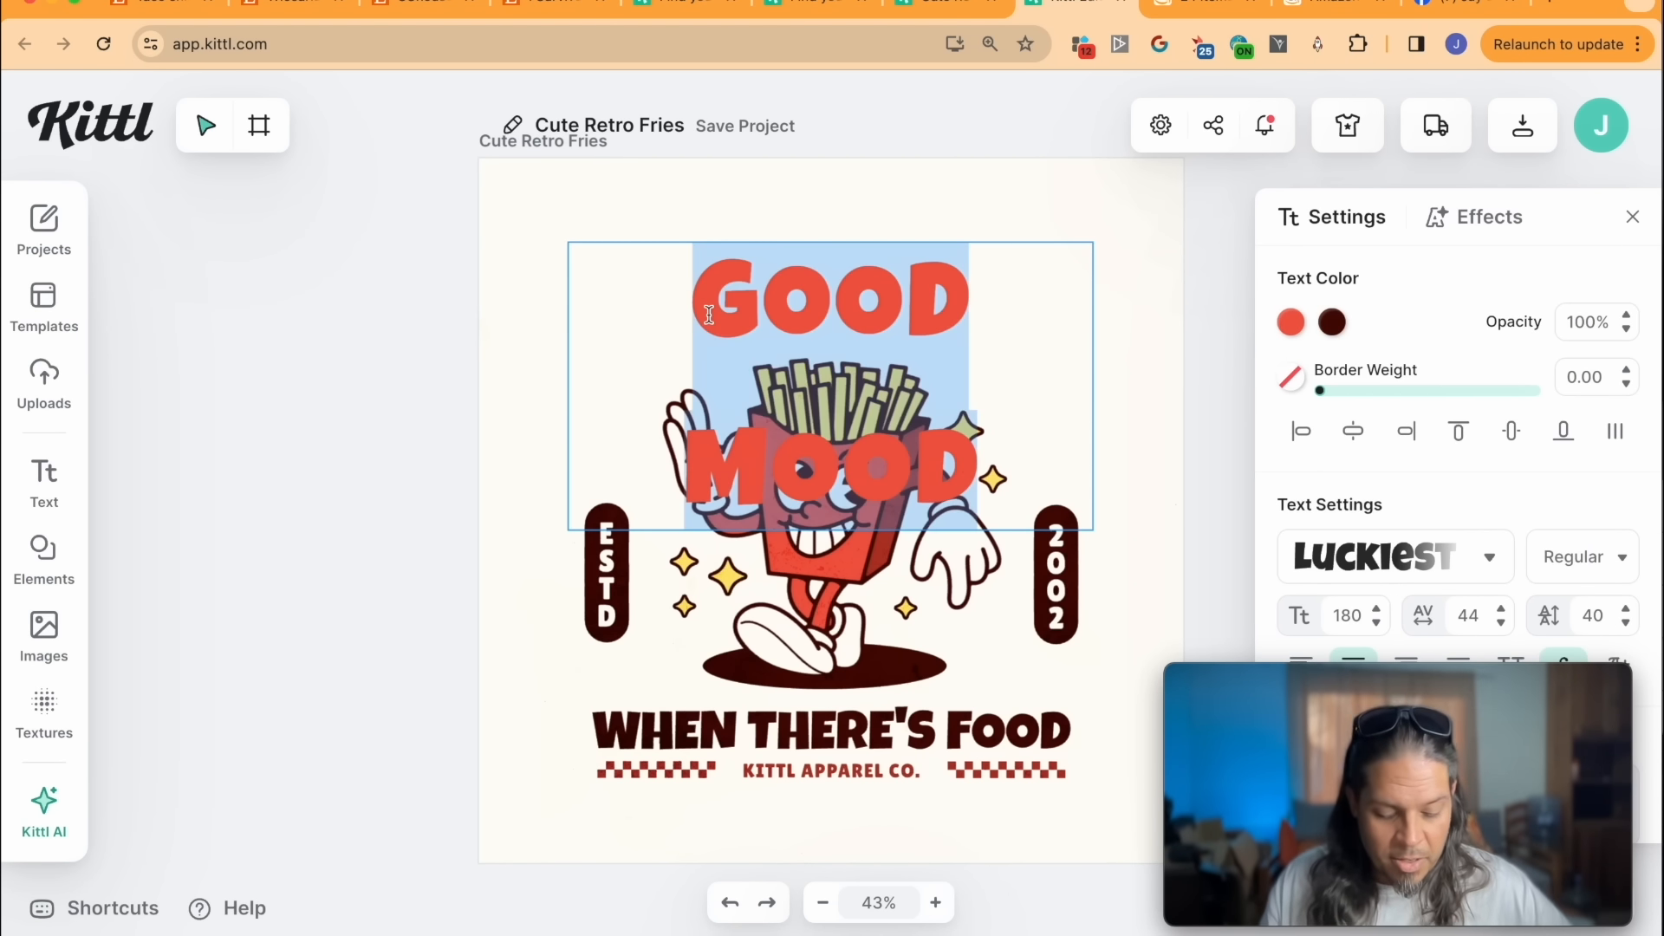
text(TACOCAT)
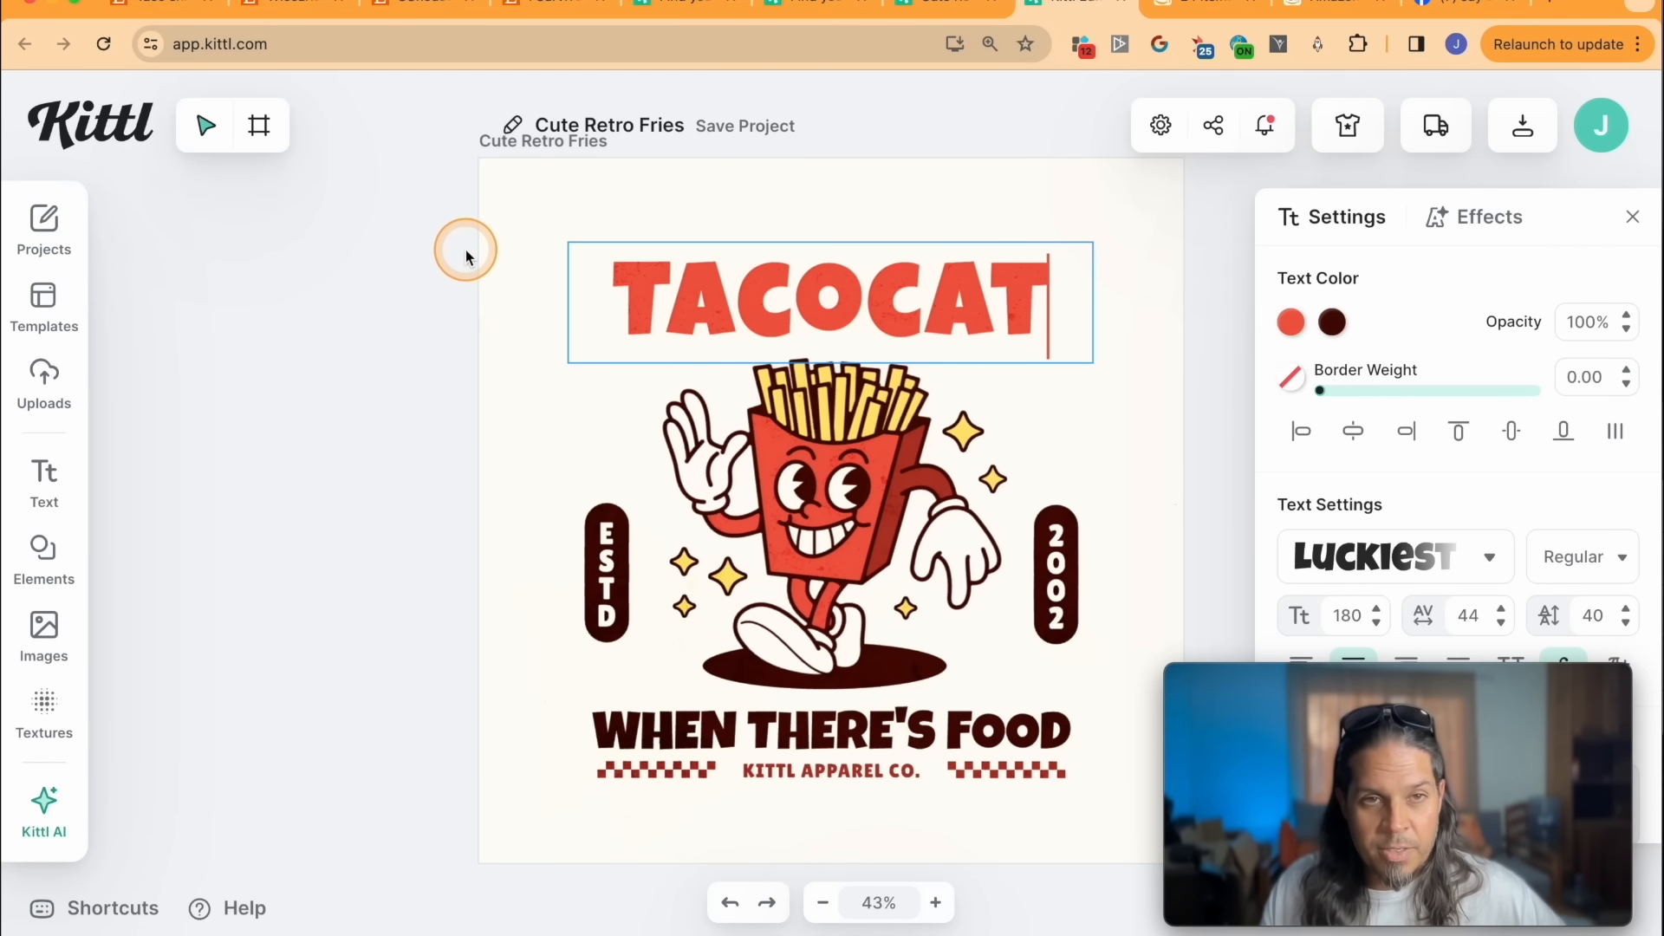
key(Escape)
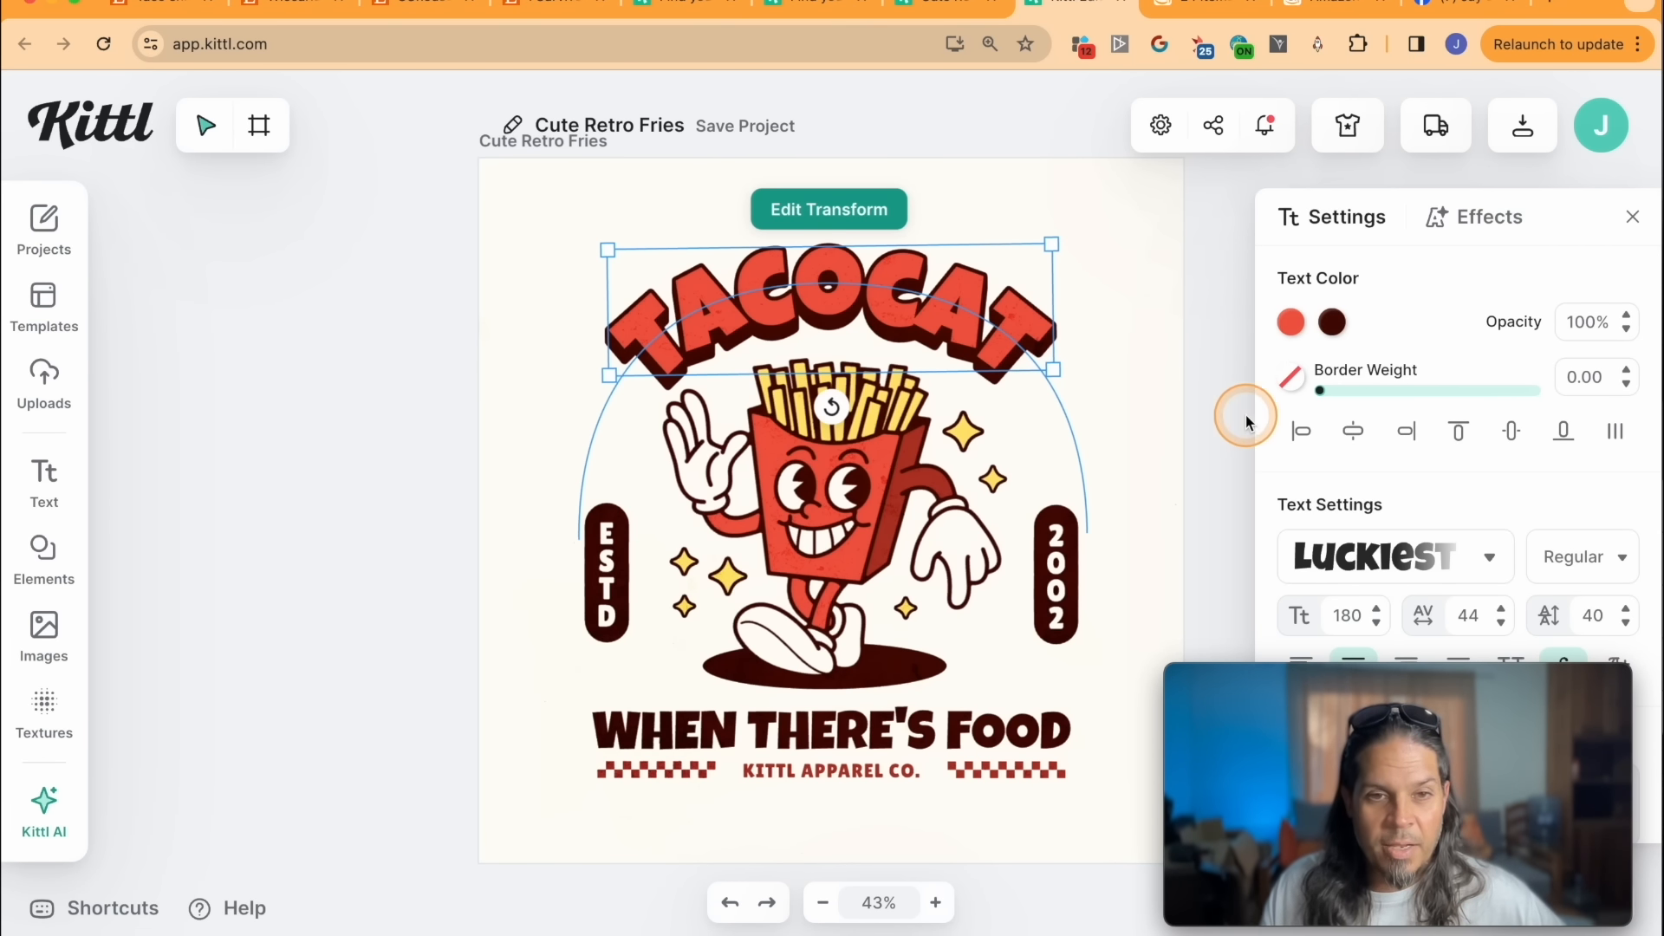
Step: Replace the WHEN THERE'S FOOD line below the fries character with "Spelled Backwards Is"
scroll(1245, 423, down, 2)
scroll(1234, 423, up, 2)
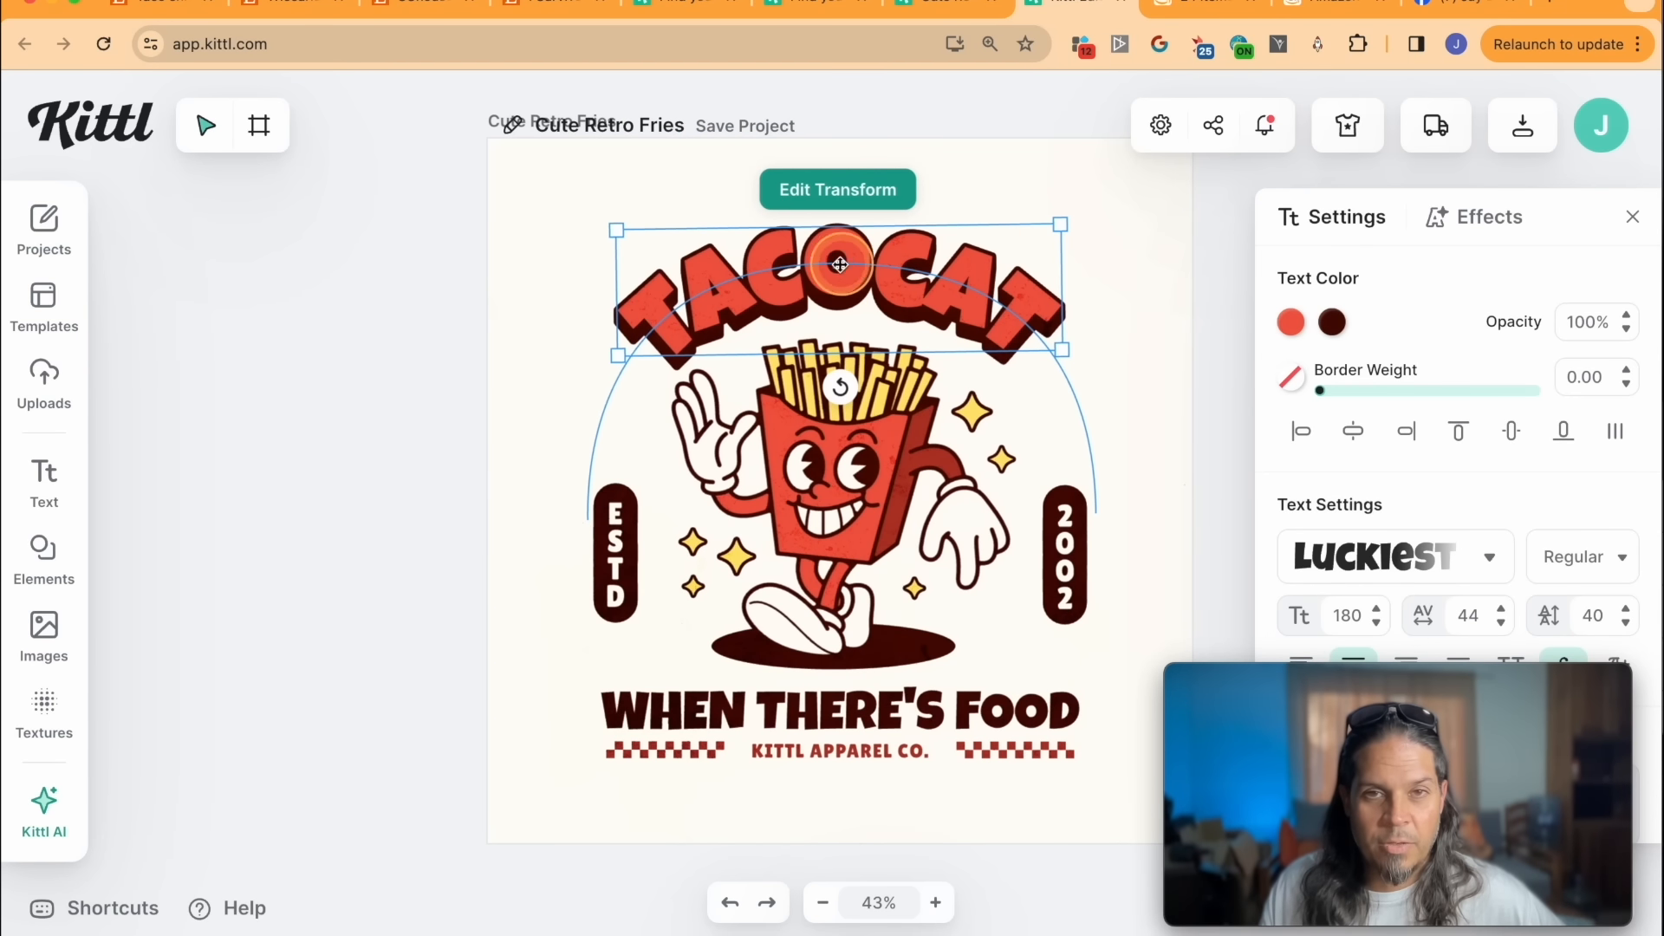
click(862, 718)
double_click(867, 718)
key(super+v)
key(Escape)
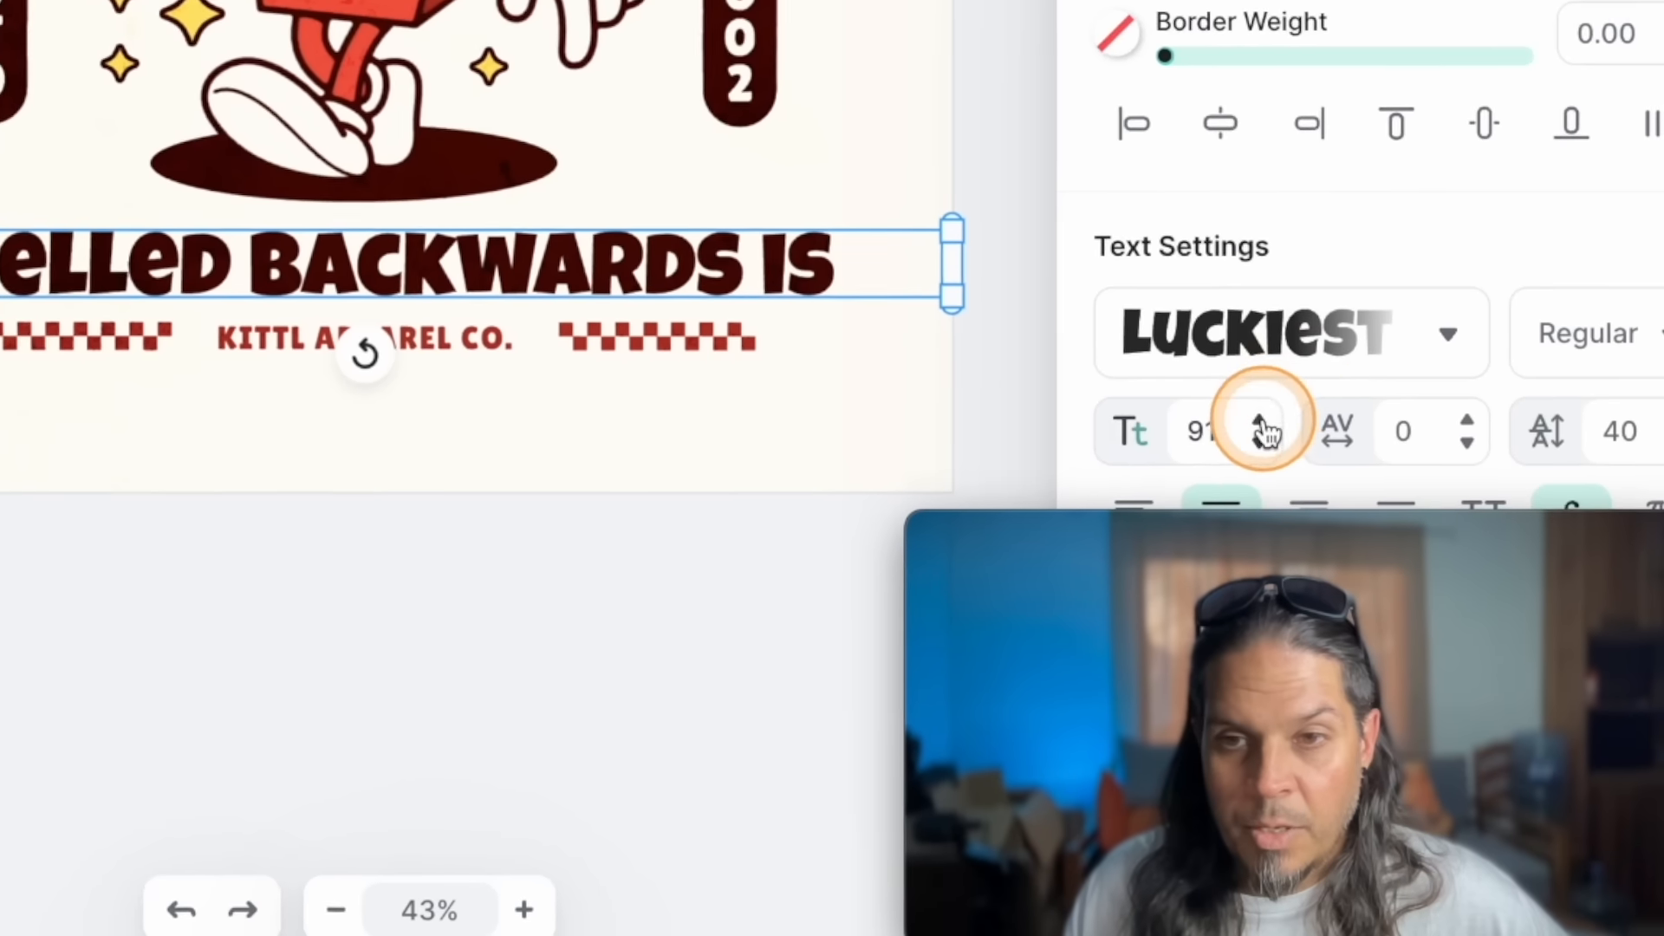
Step: Set the "Spelled Backwards Is" line to font size 85 and letter spacing -18, and center it horizontally on the artboard
click(1251, 431)
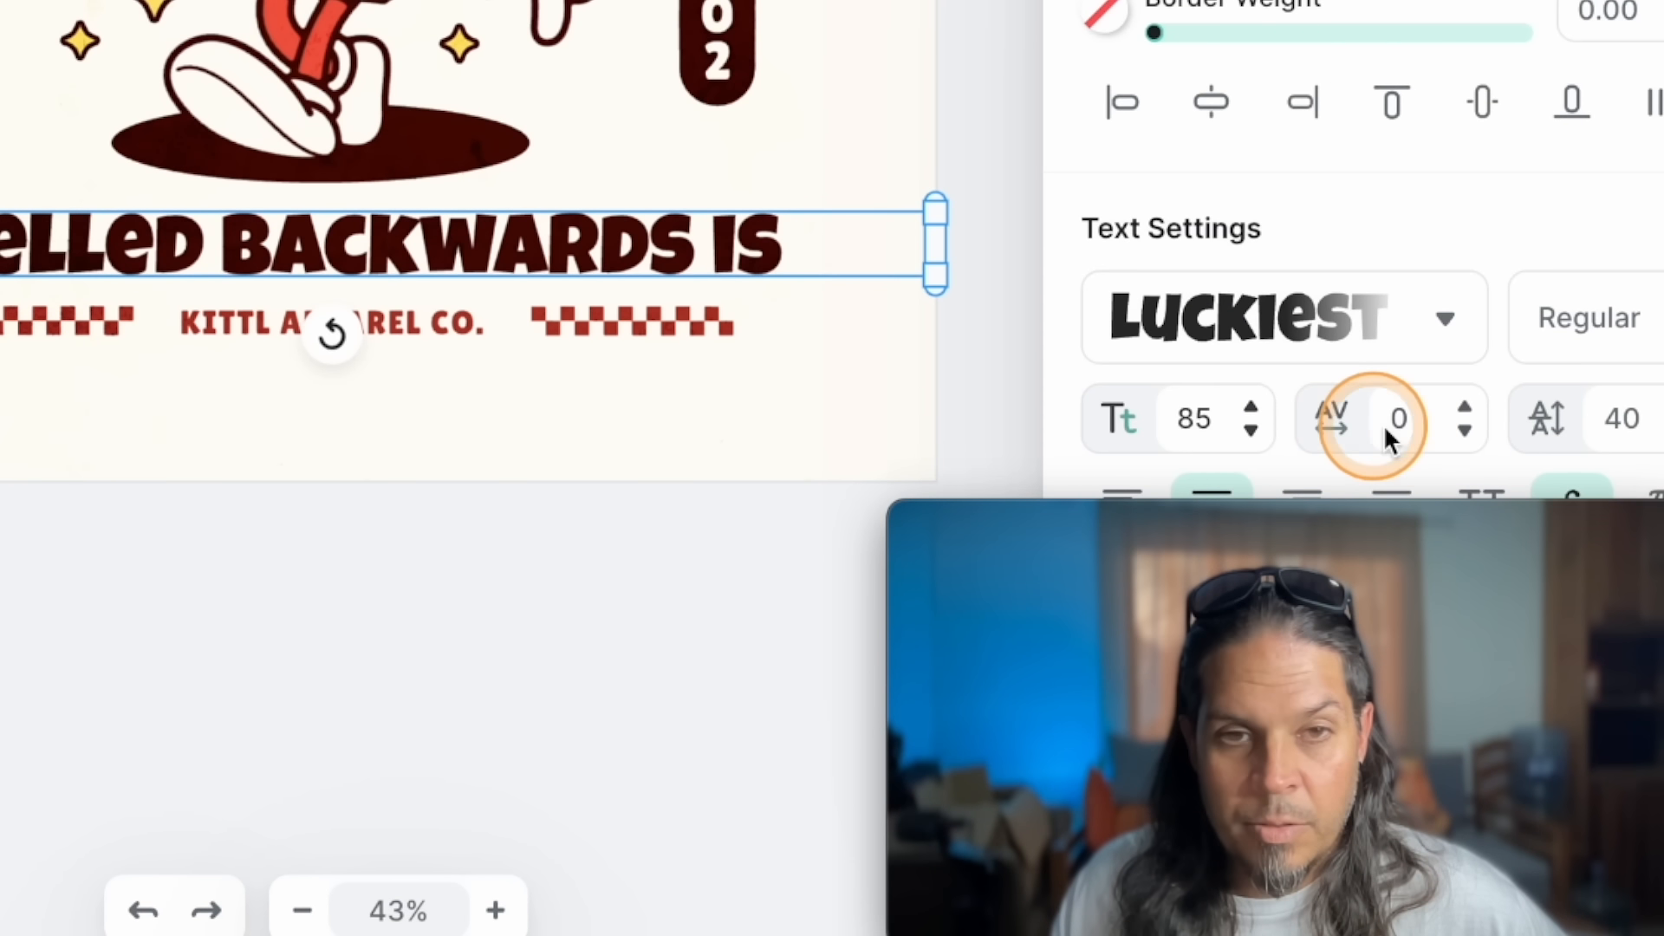
click(1465, 431)
click(1465, 431)
click(1465, 431)
click(1212, 104)
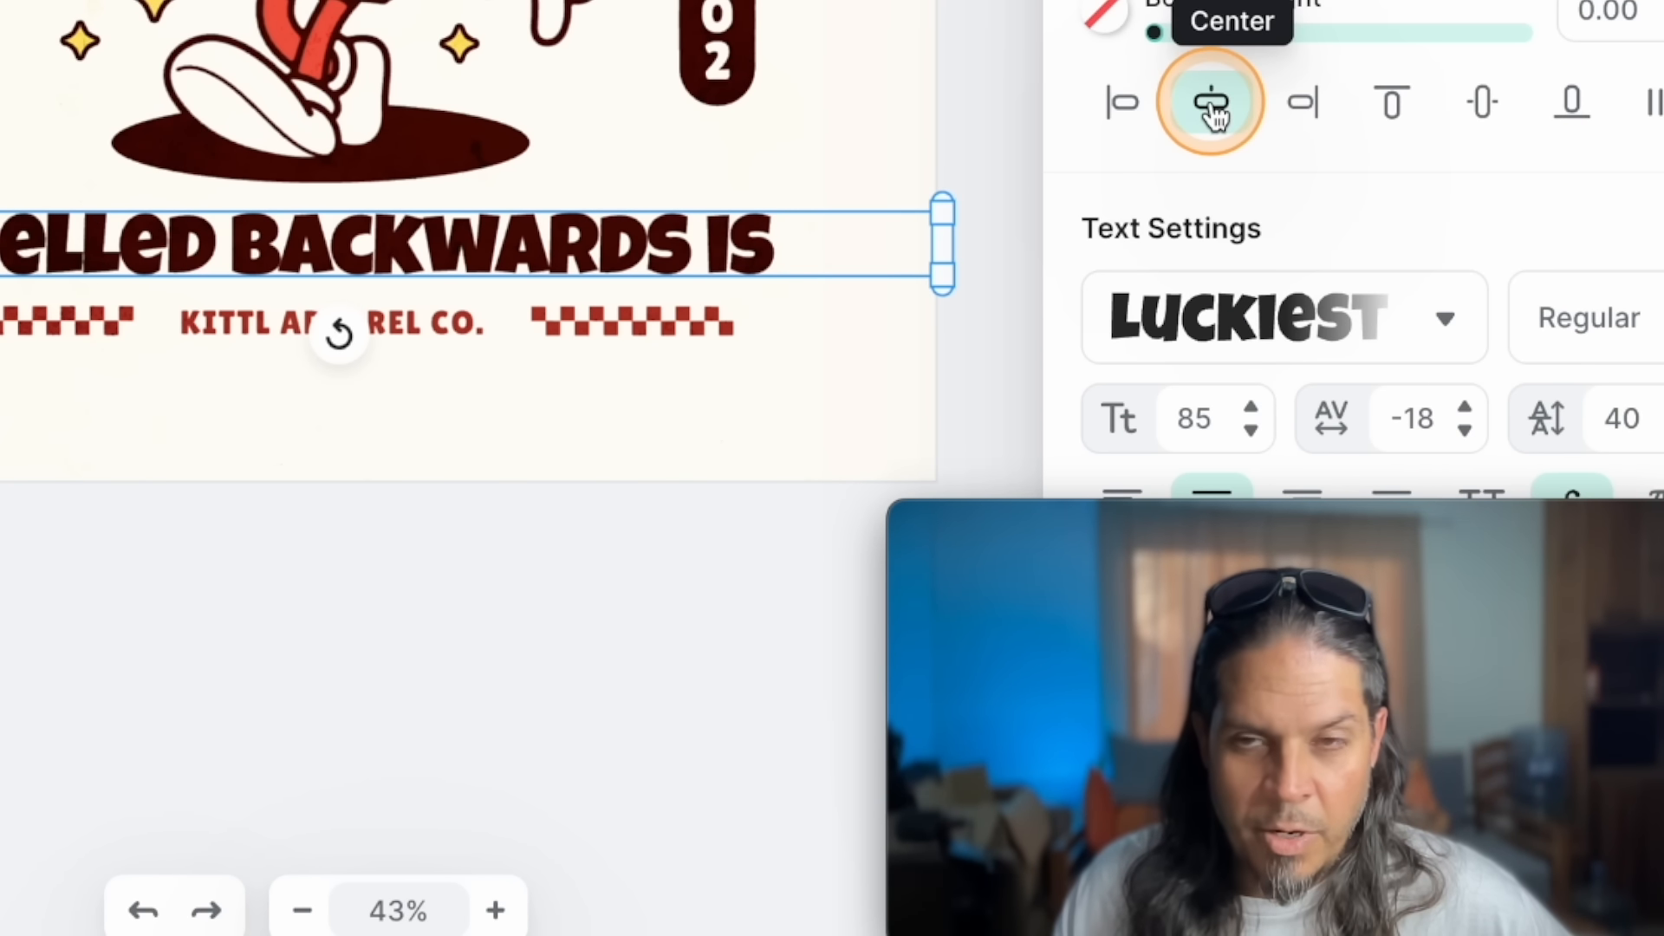
click(1211, 104)
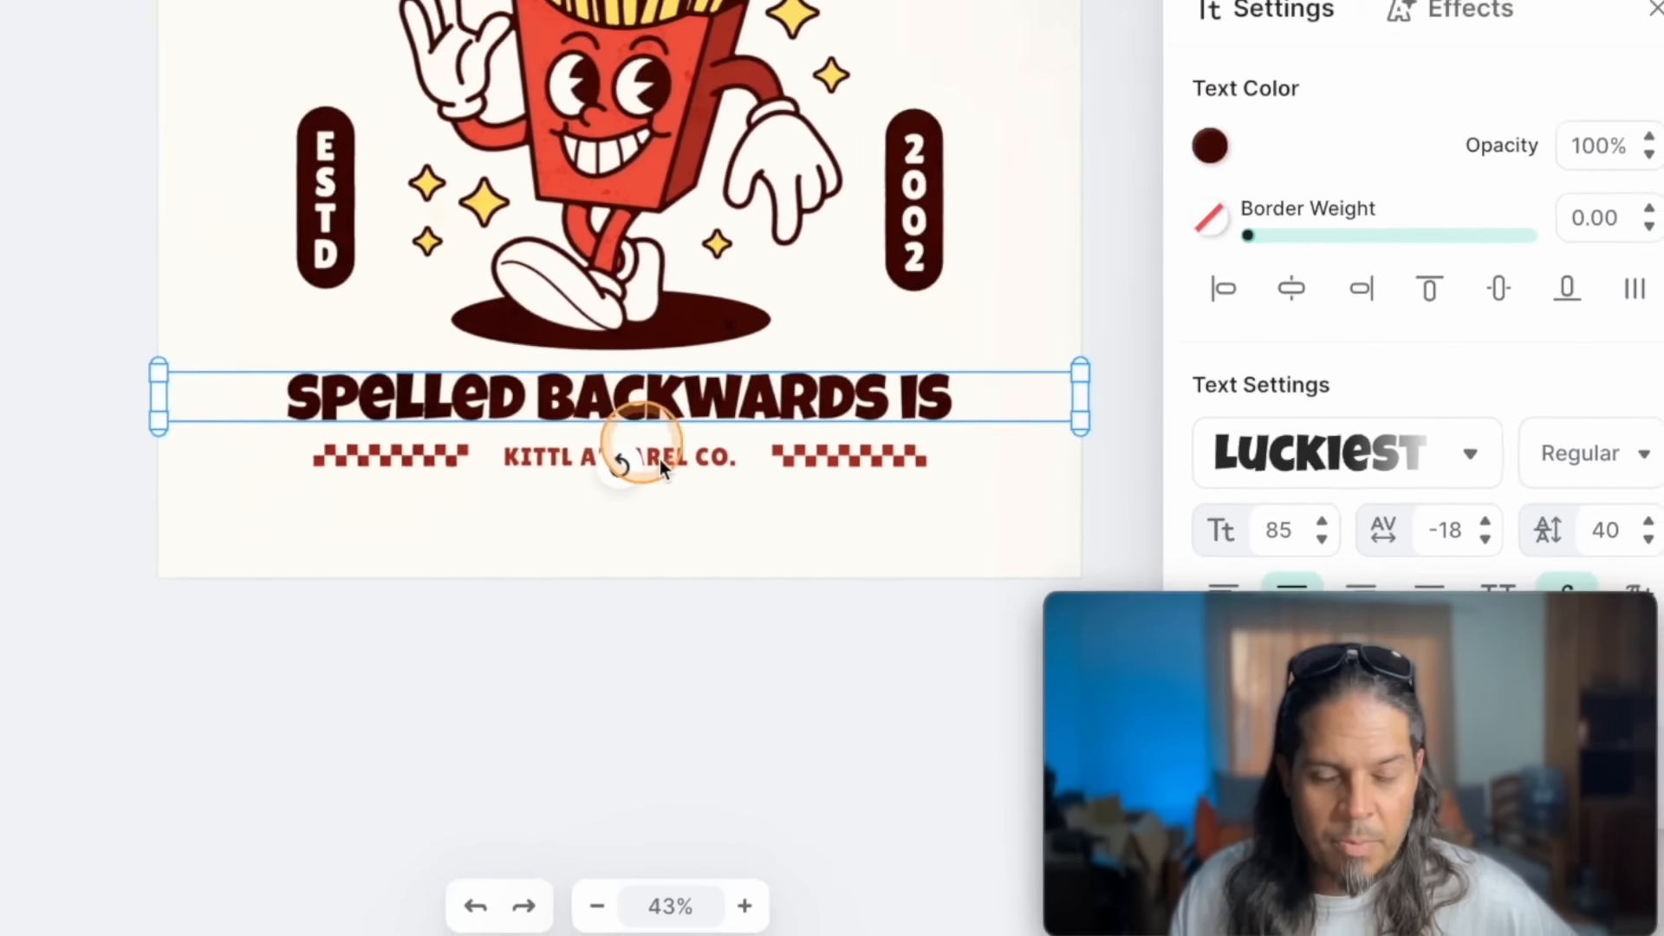
Step: Ungroup the fries illustration from its surrounding elements, then ungroup the KITTL APPAREL CO. row from its checkered bars
click(645, 333)
key(super+g)
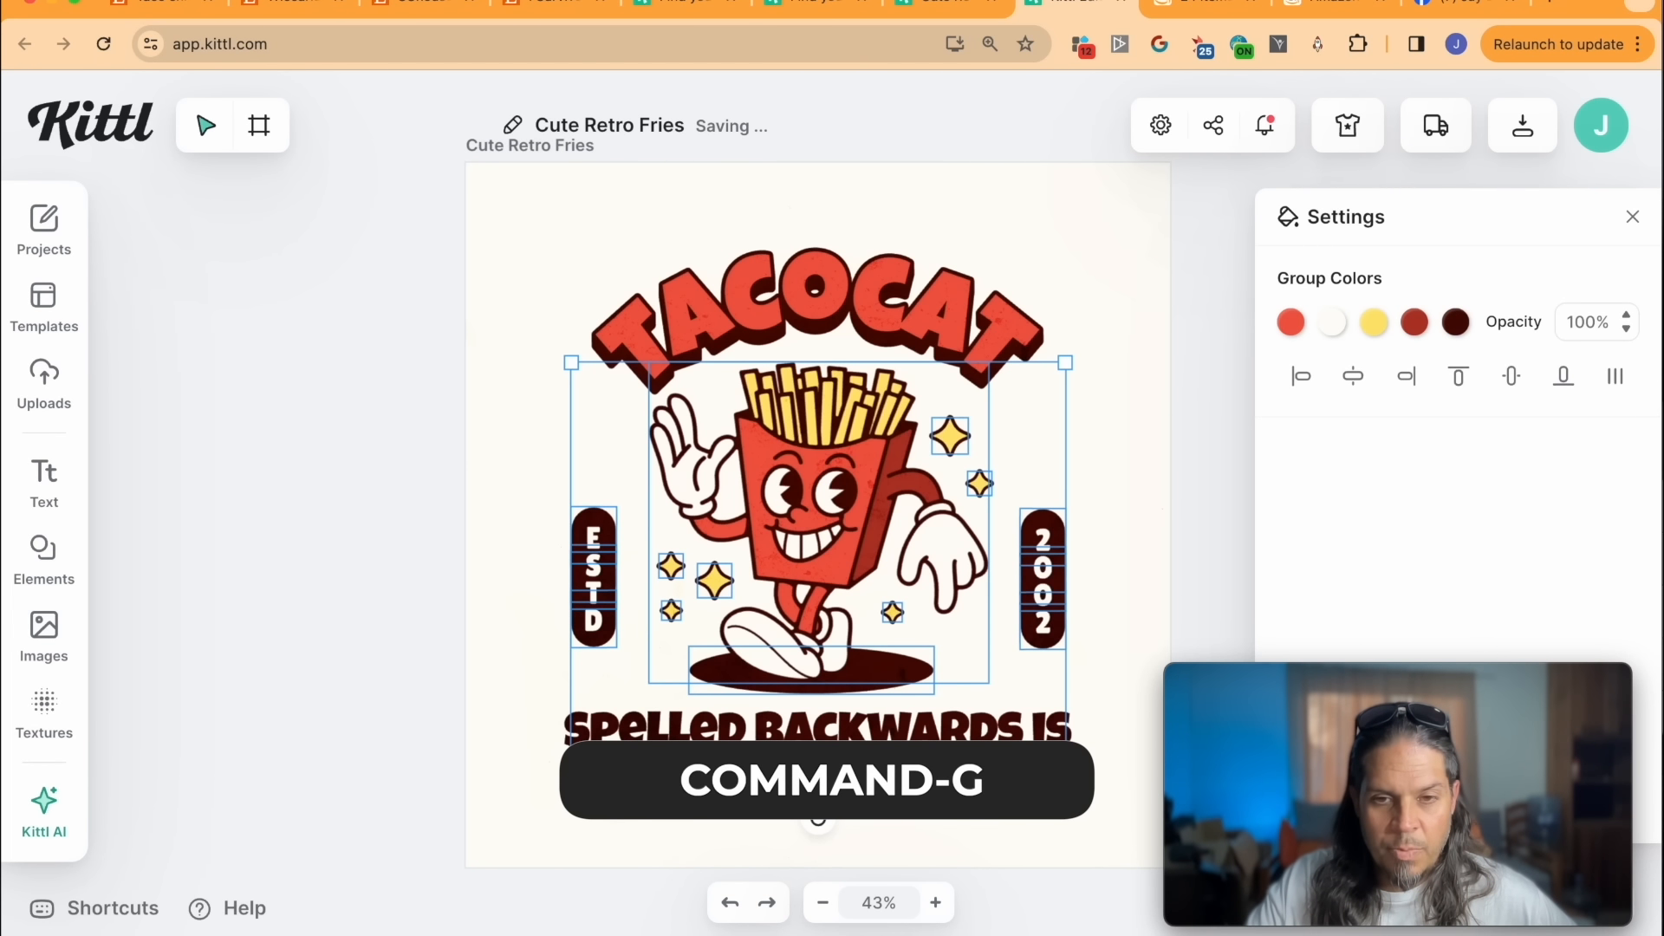
right_click(1005, 494)
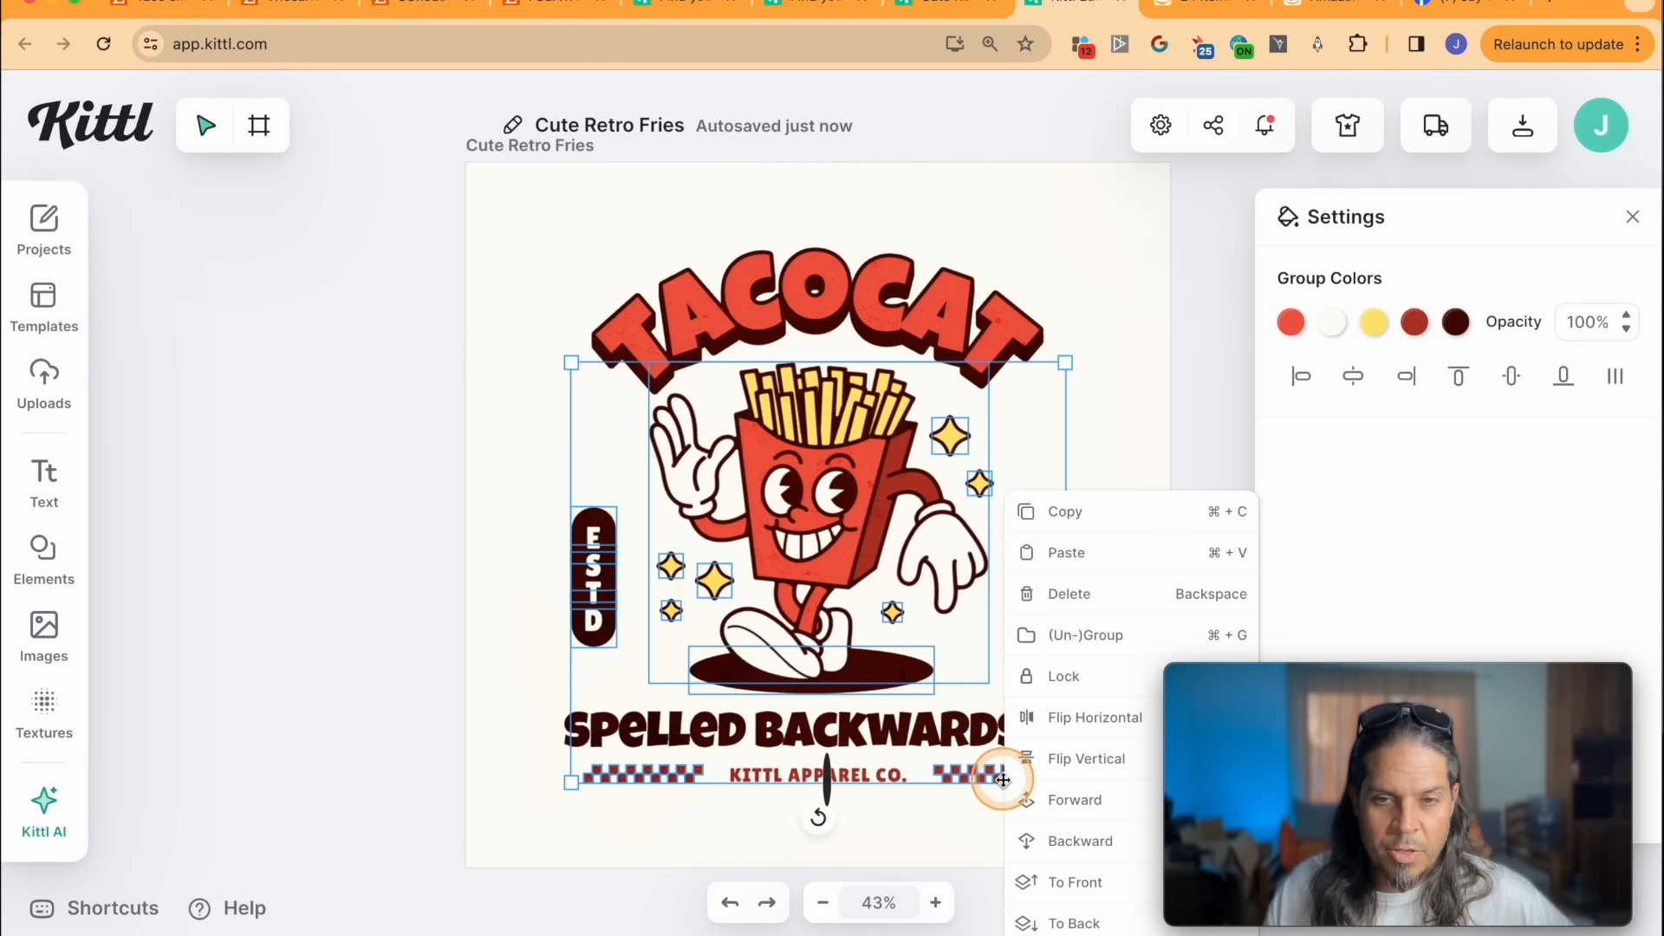
click(1075, 639)
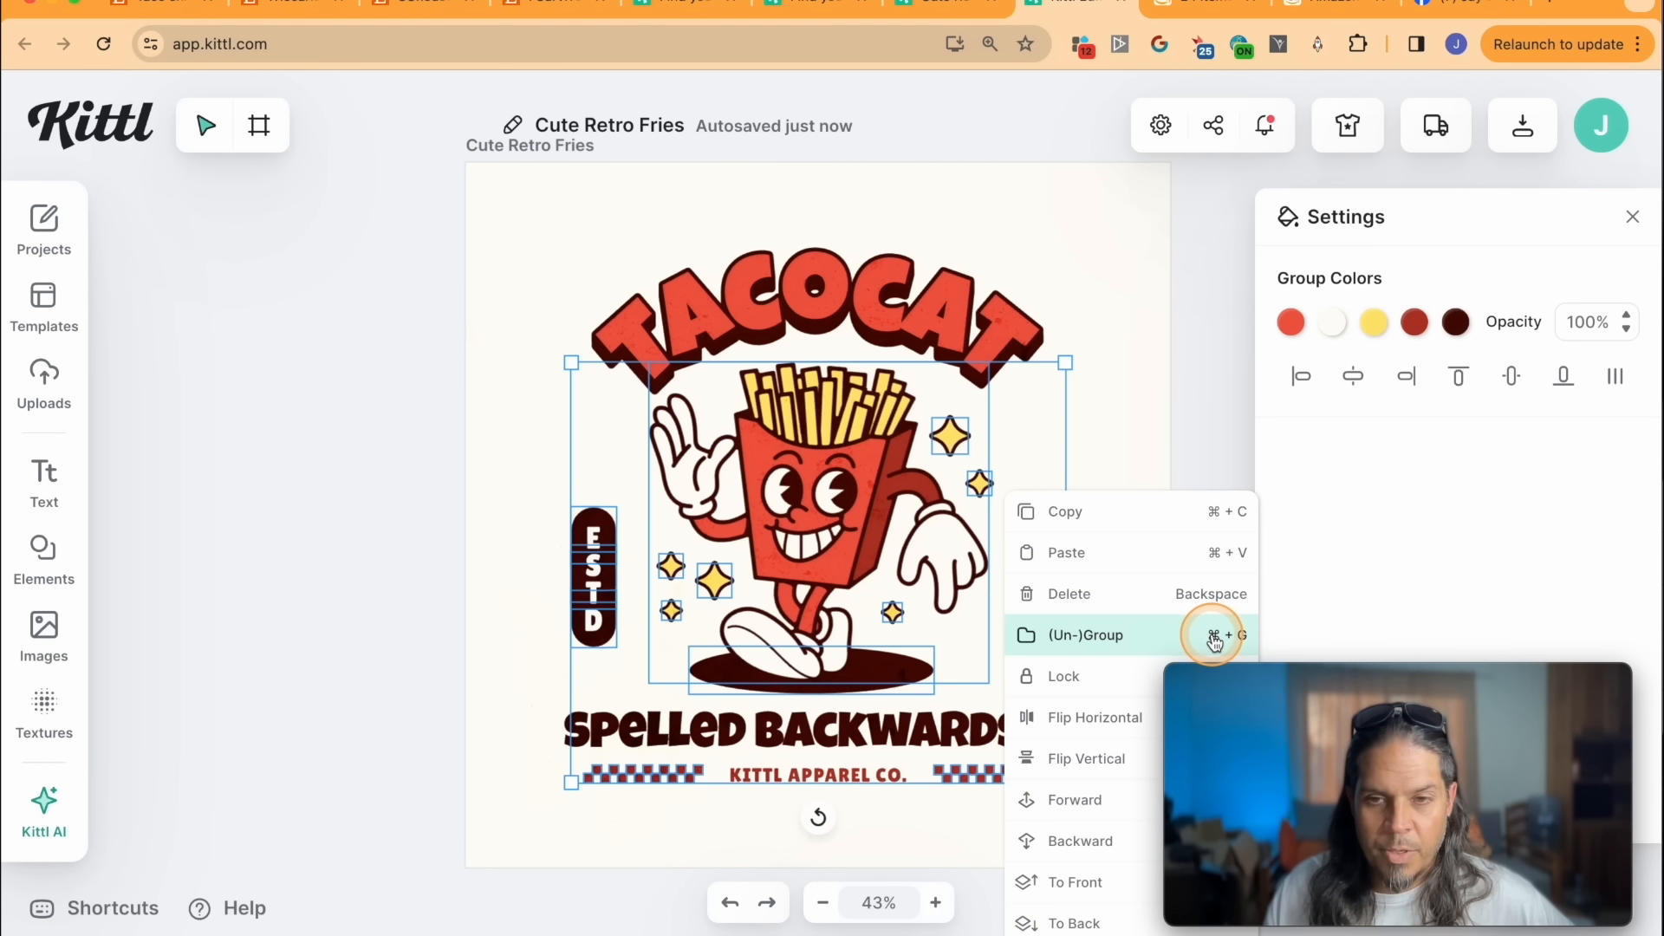
click(864, 682)
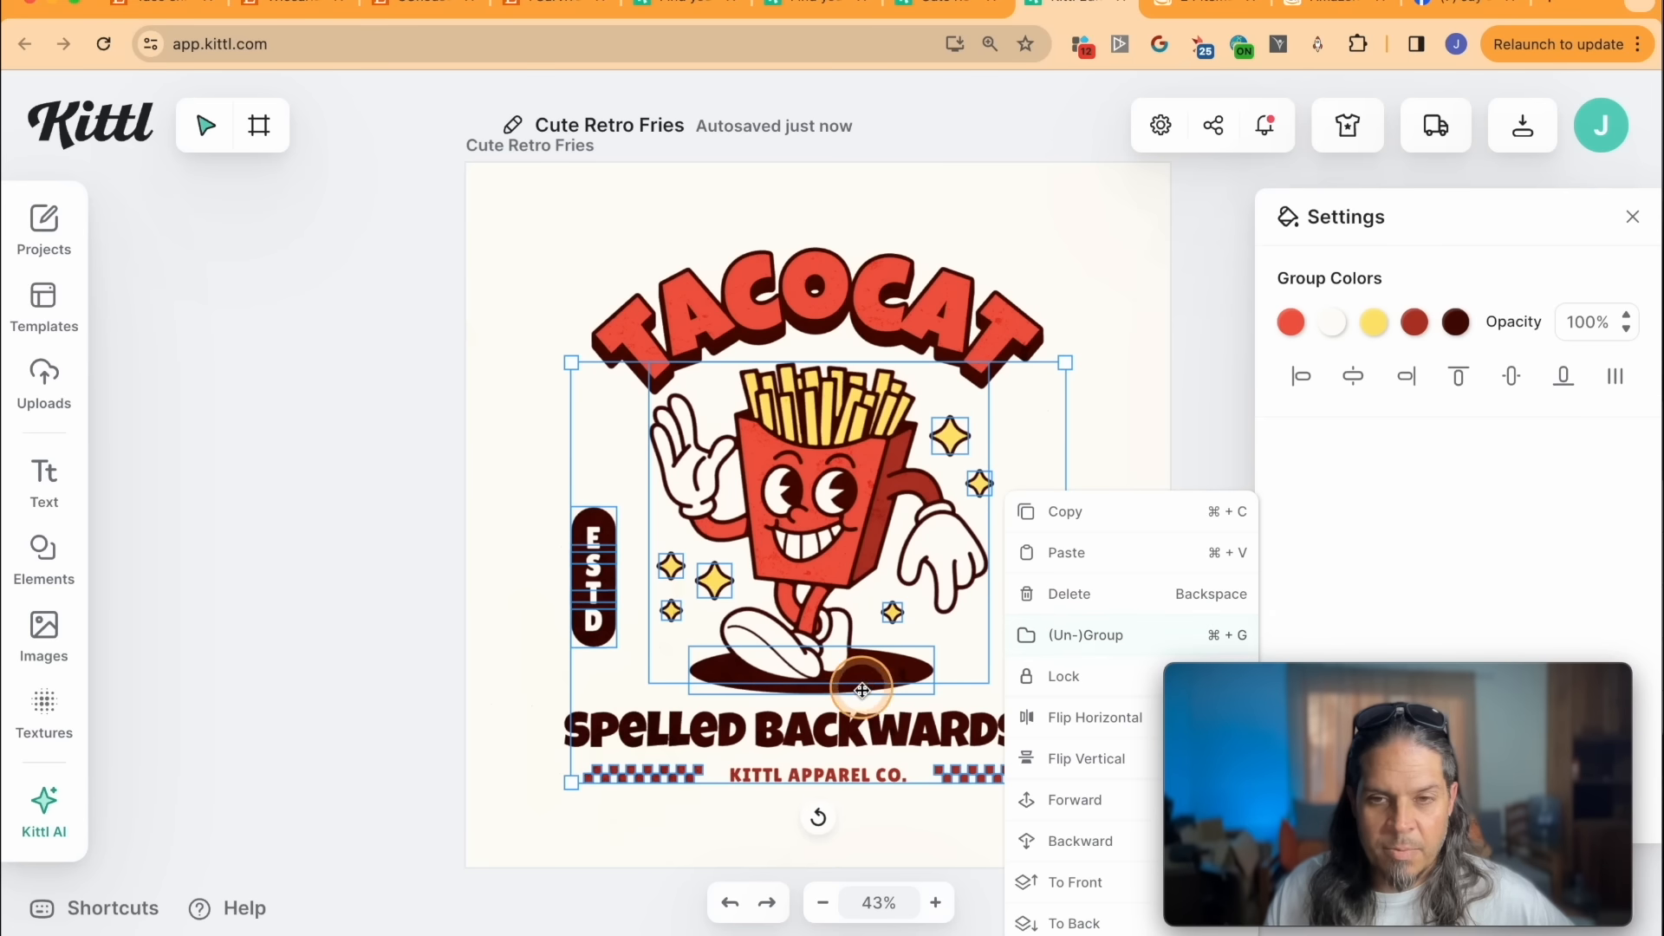
click(431, 783)
click(770, 730)
click(1209, 759)
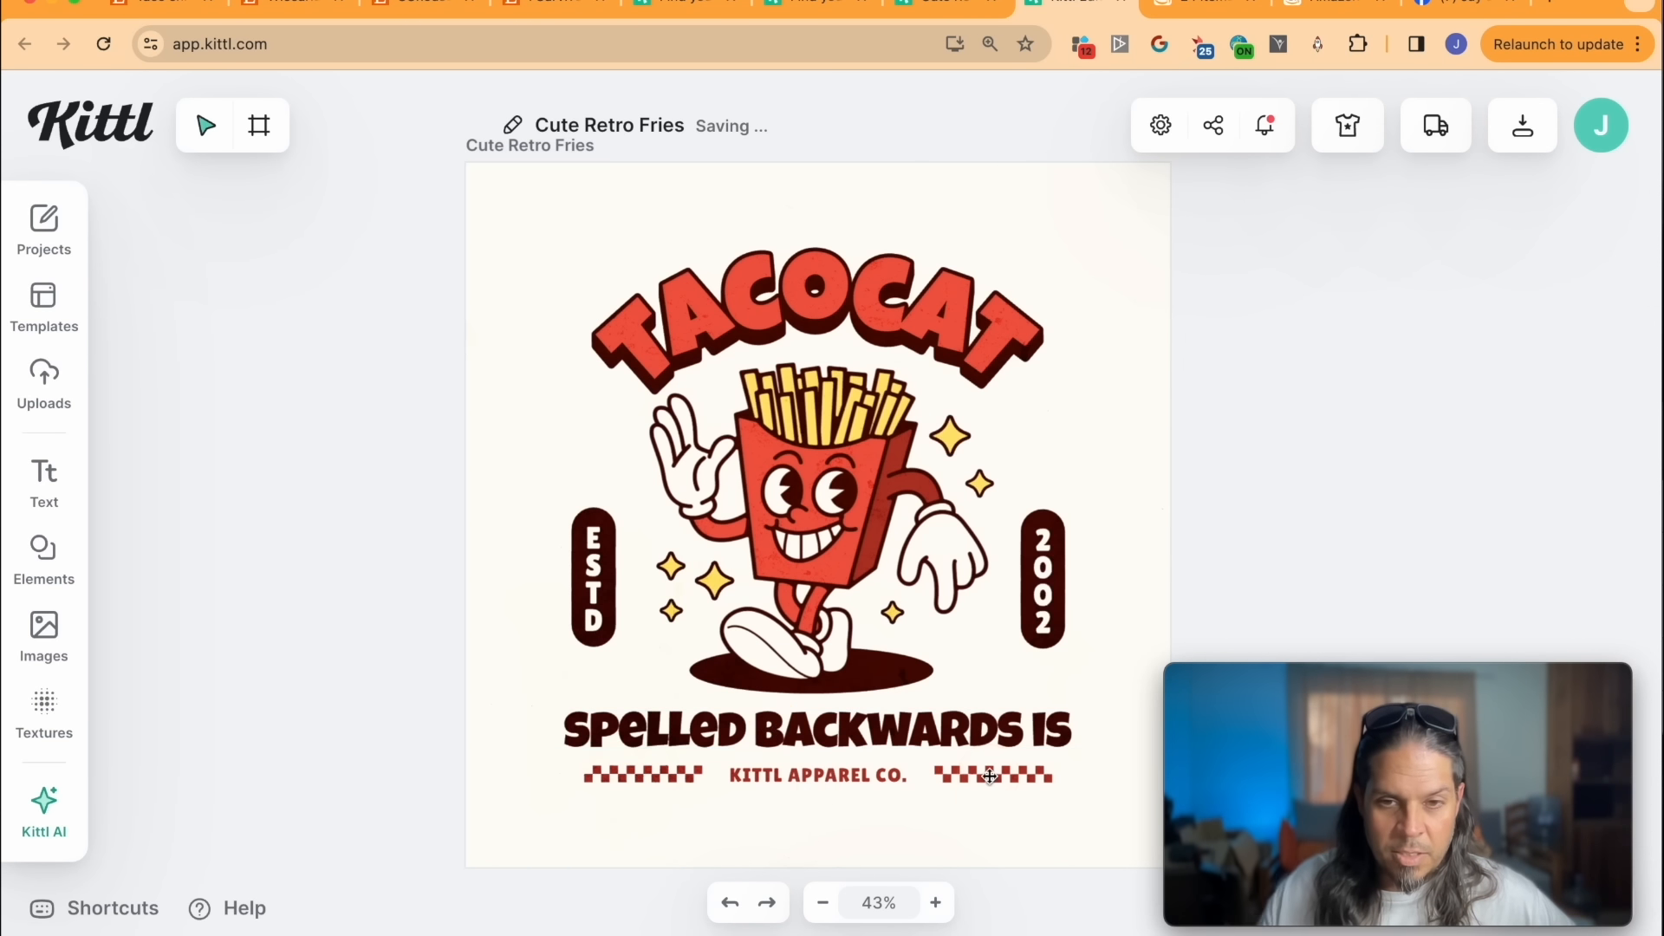
click(988, 776)
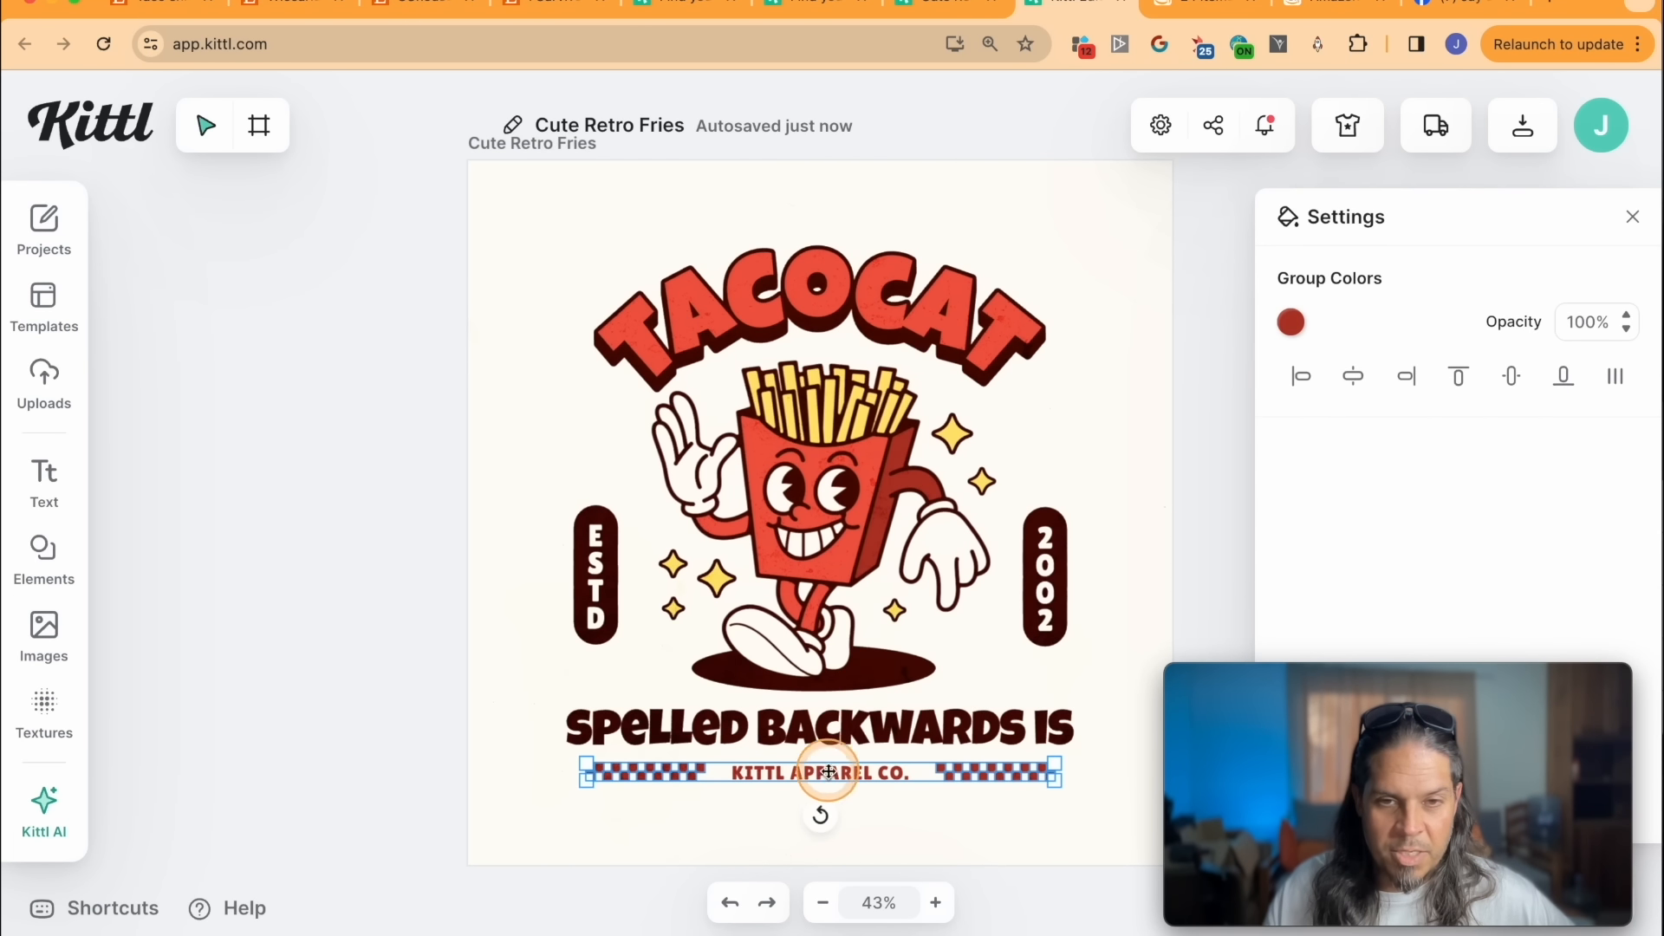
click(968, 782)
click(977, 777)
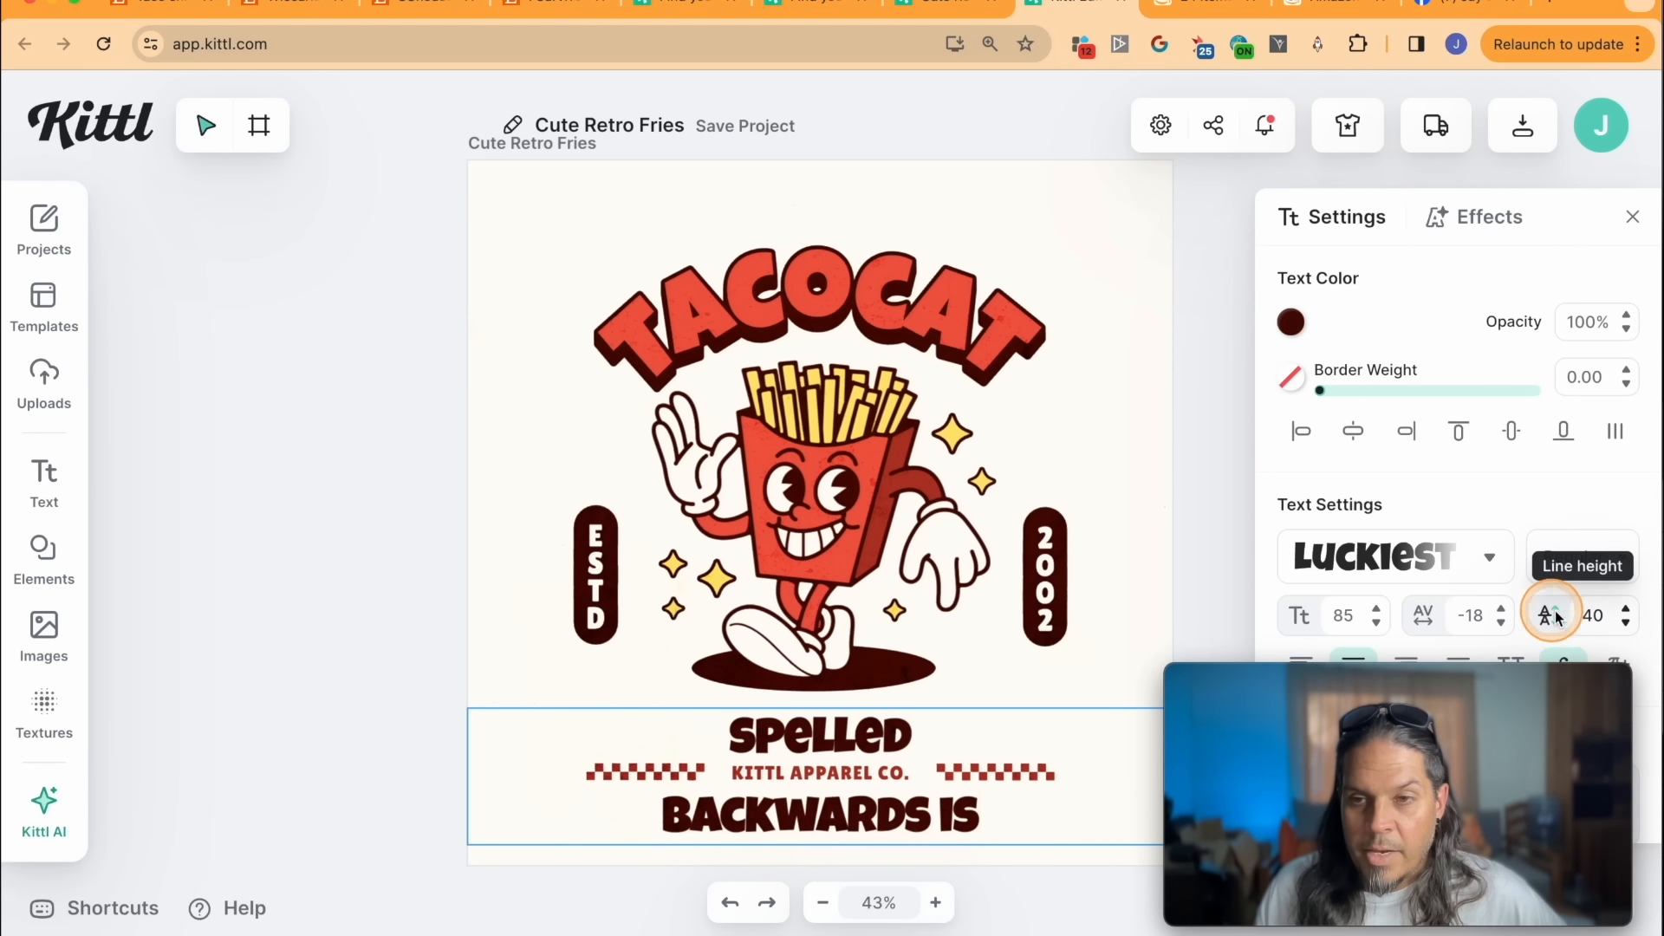
Step: Split "Spelled Backwards Is" into two lines with tighter line height, and delete the KITTL APPAREL CO. text and the fries character
click(1628, 624)
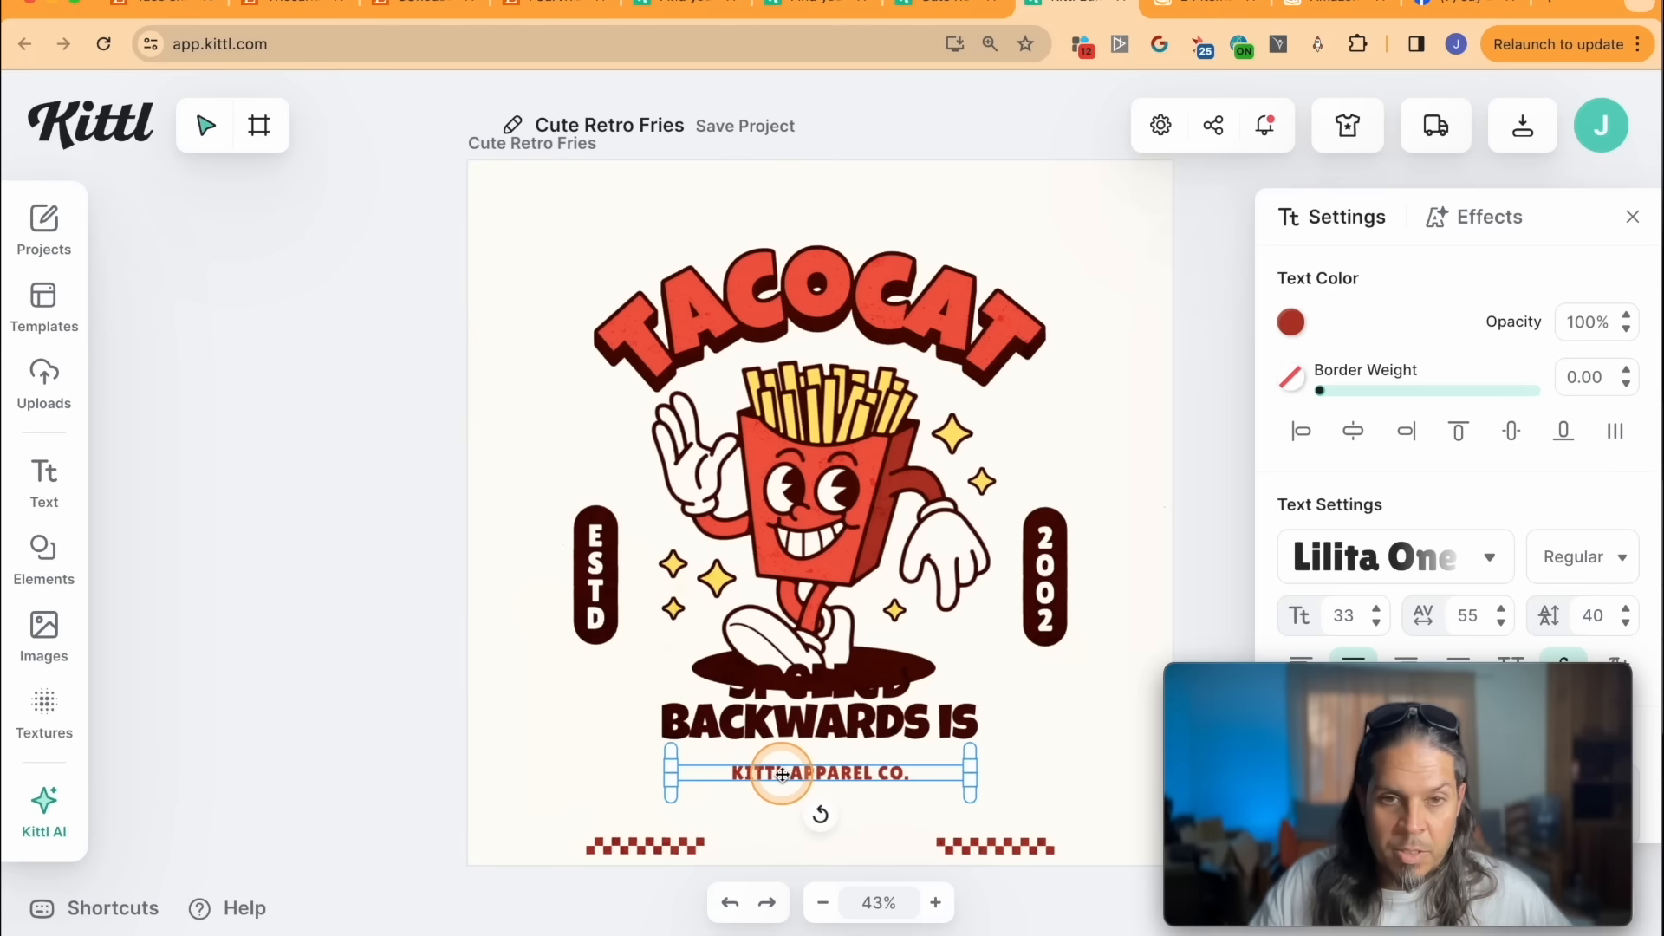
key(Delete)
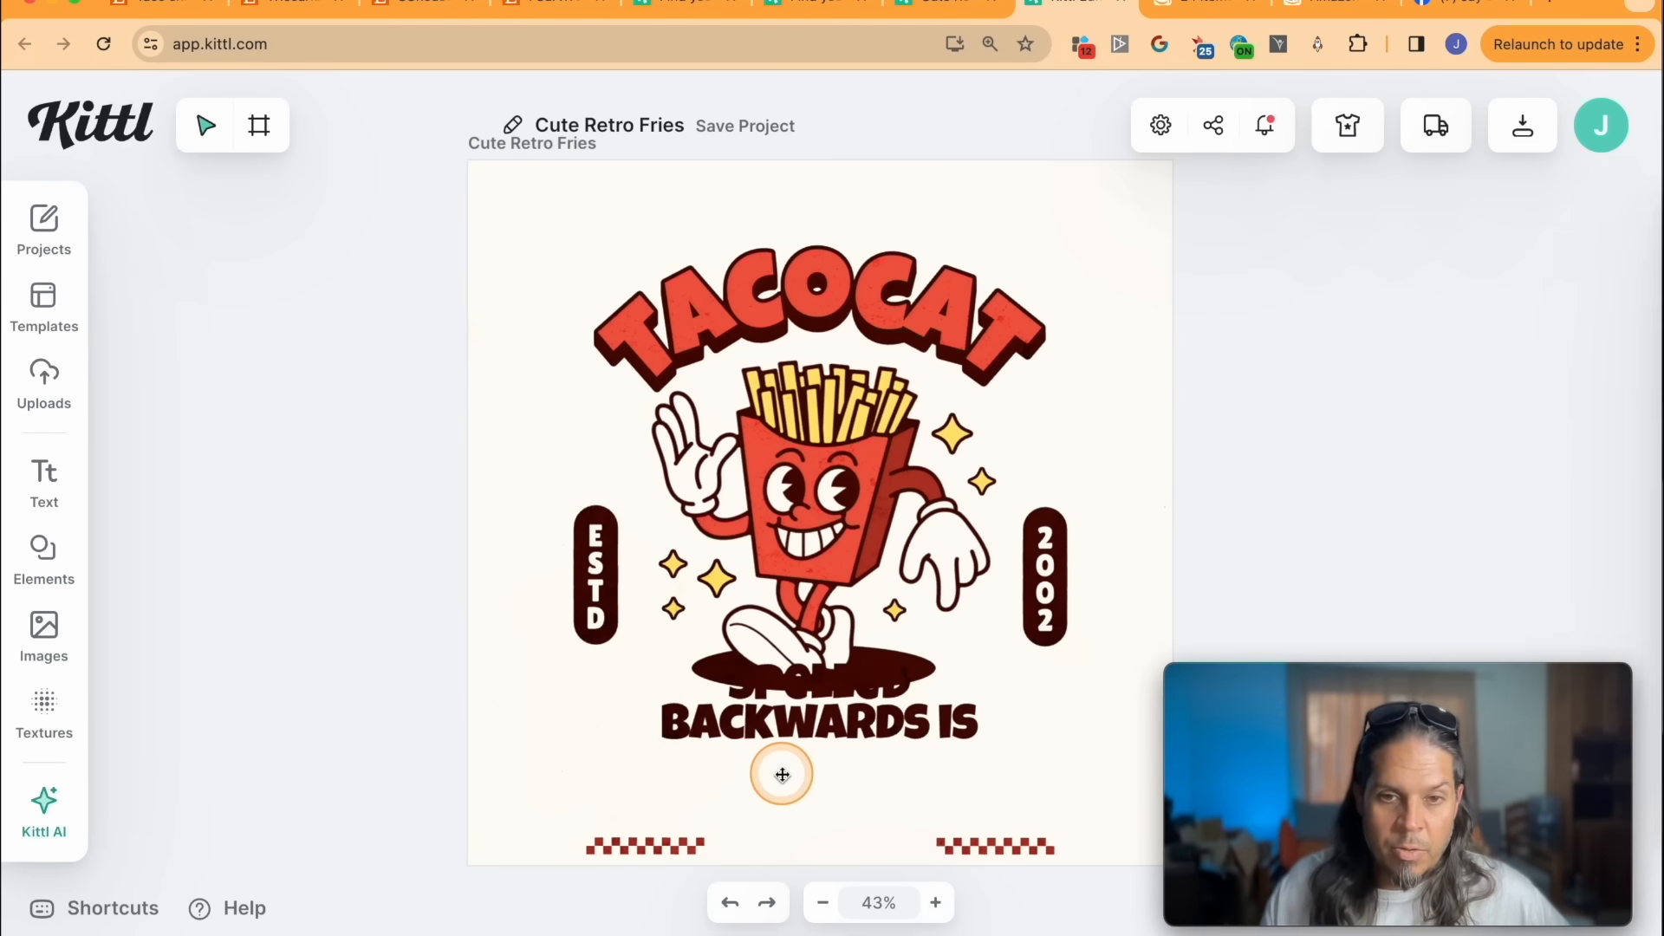
click(810, 738)
Step: Search the elements library for "TACOCAT" and for "taco", and browse the taco illustrations
click(42, 557)
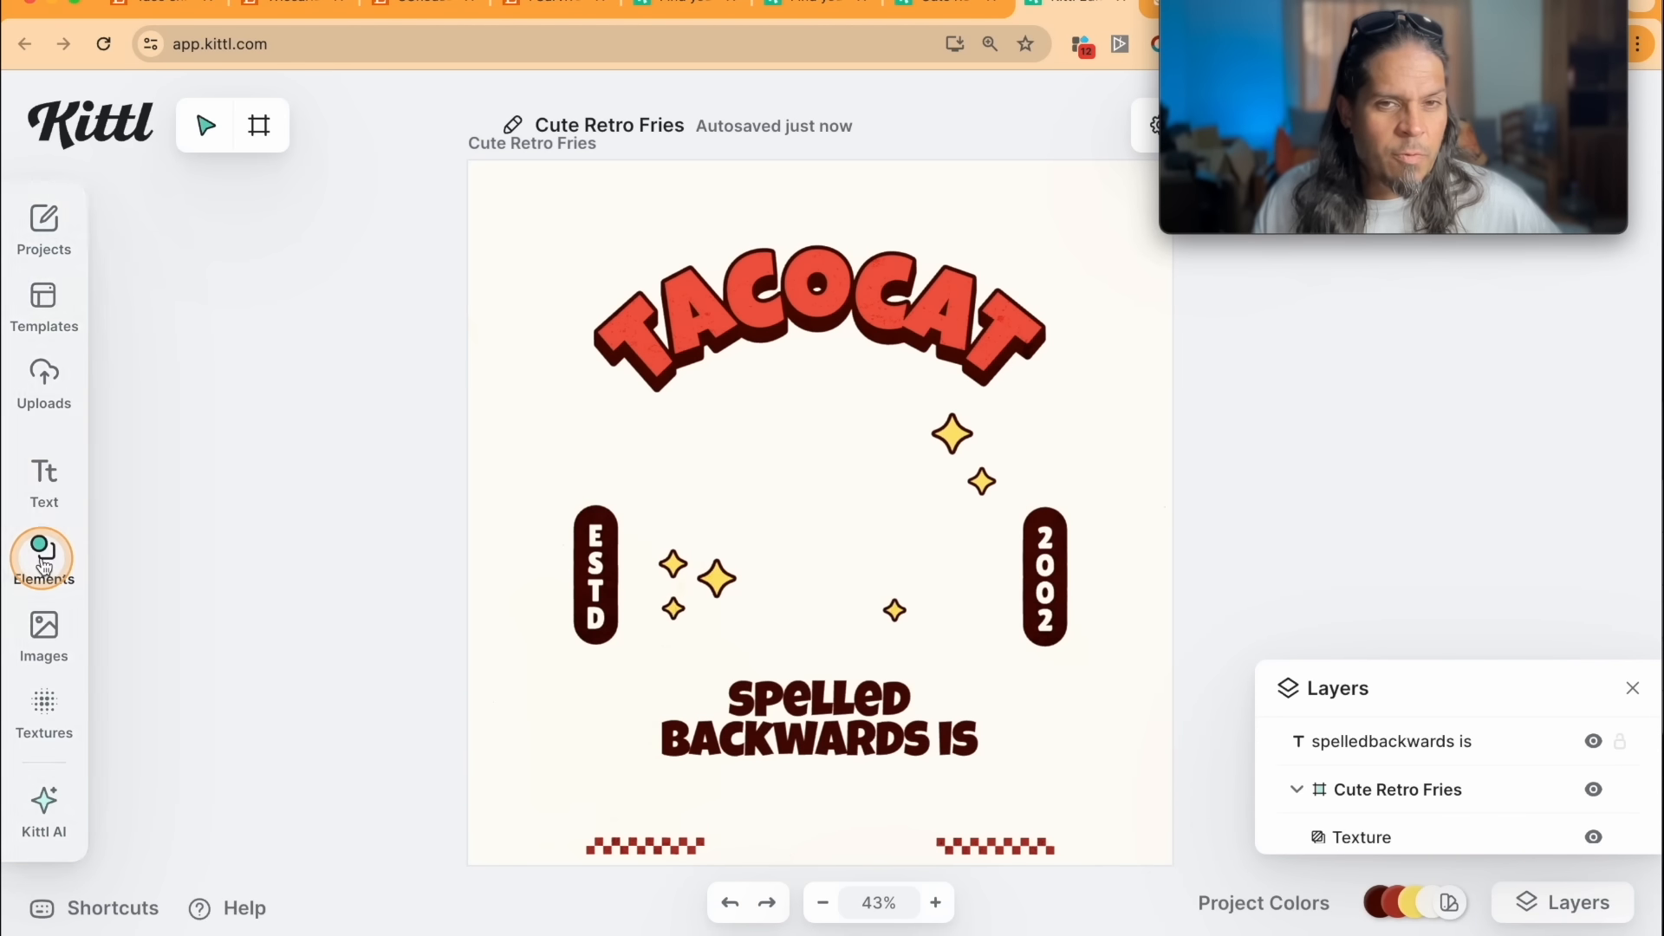
click(268, 274)
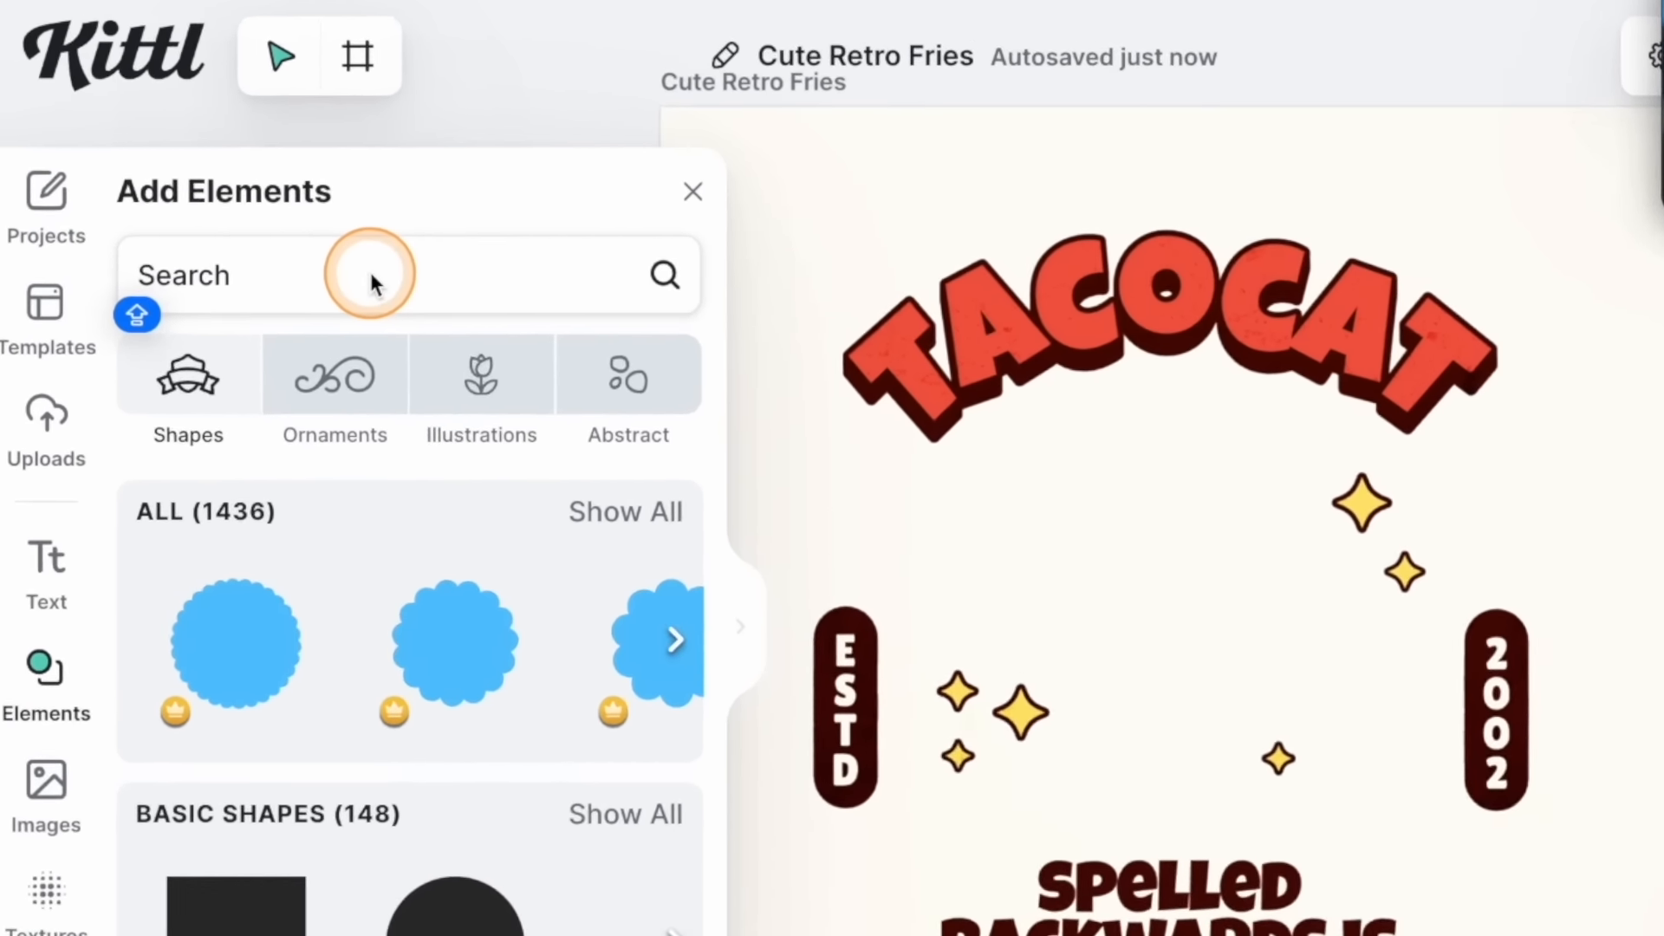
text(TACOCAT)
key(Return)
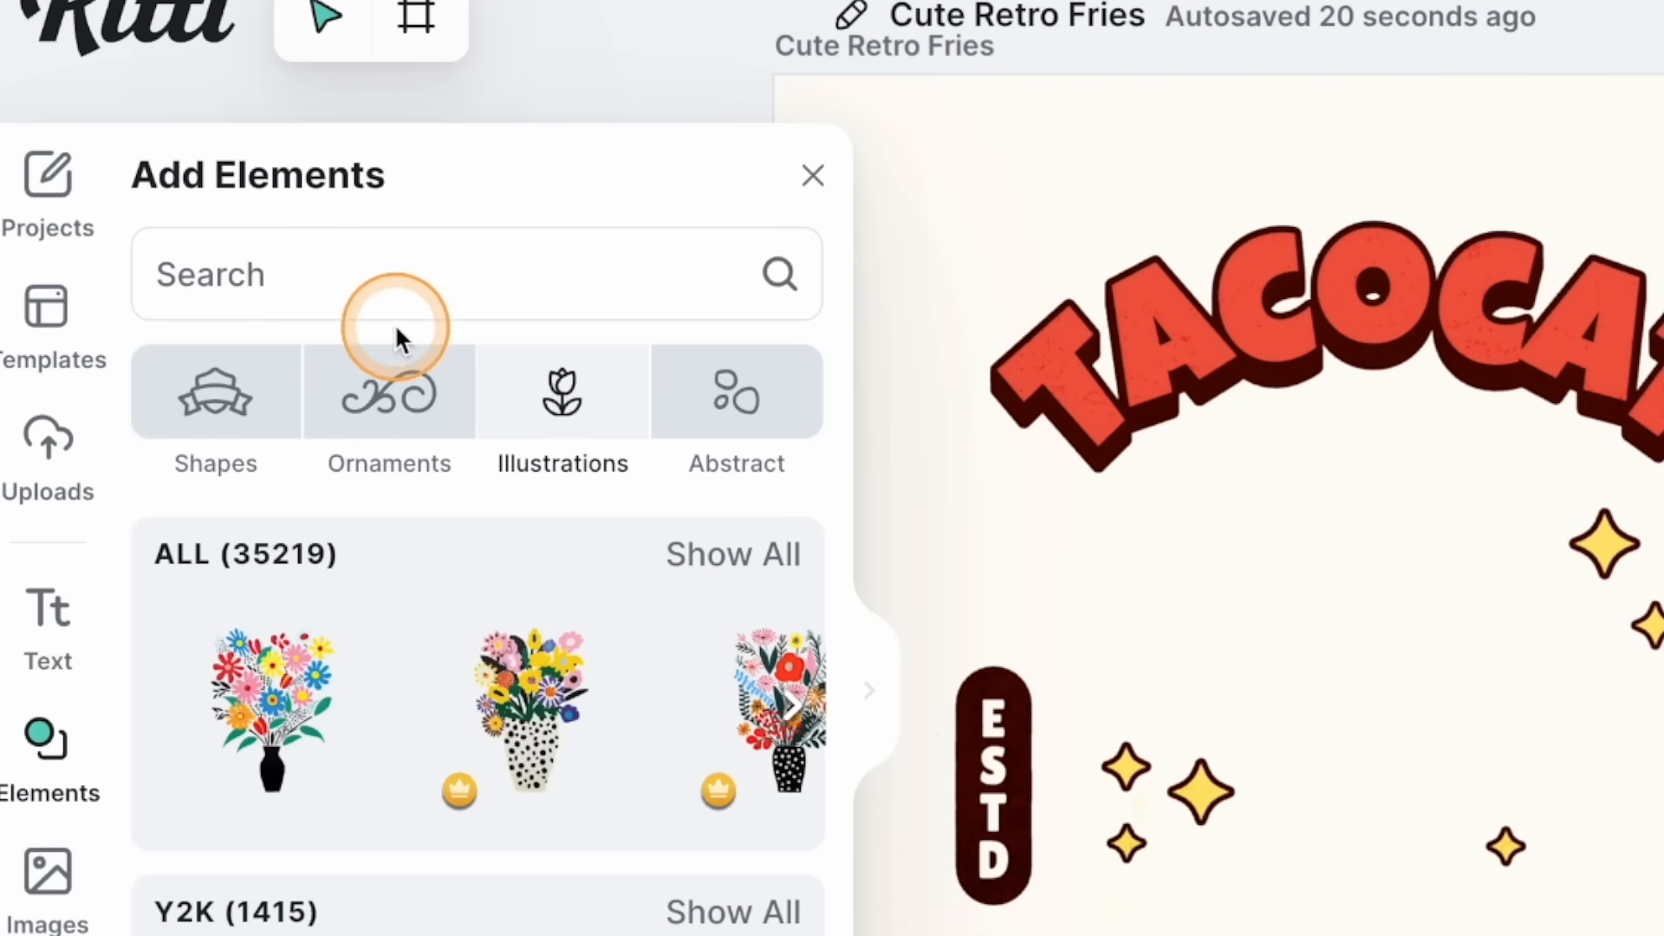
text(taco)
key(Return)
scroll(410, 909, down, 2)
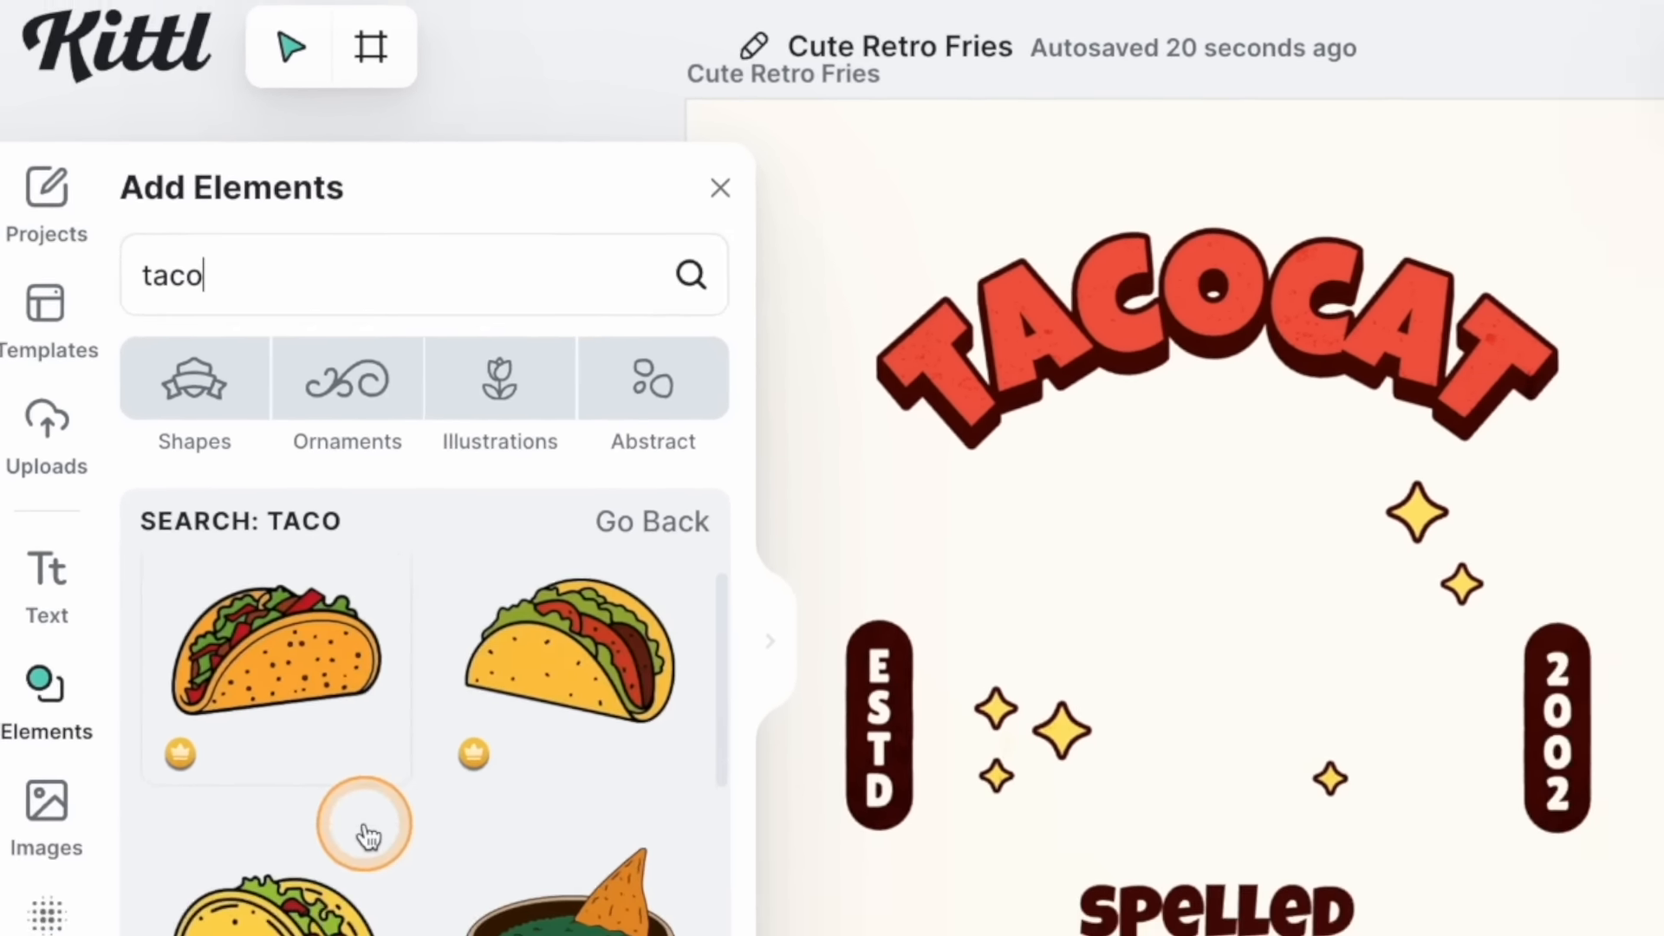
scroll(257, 651, down, 6)
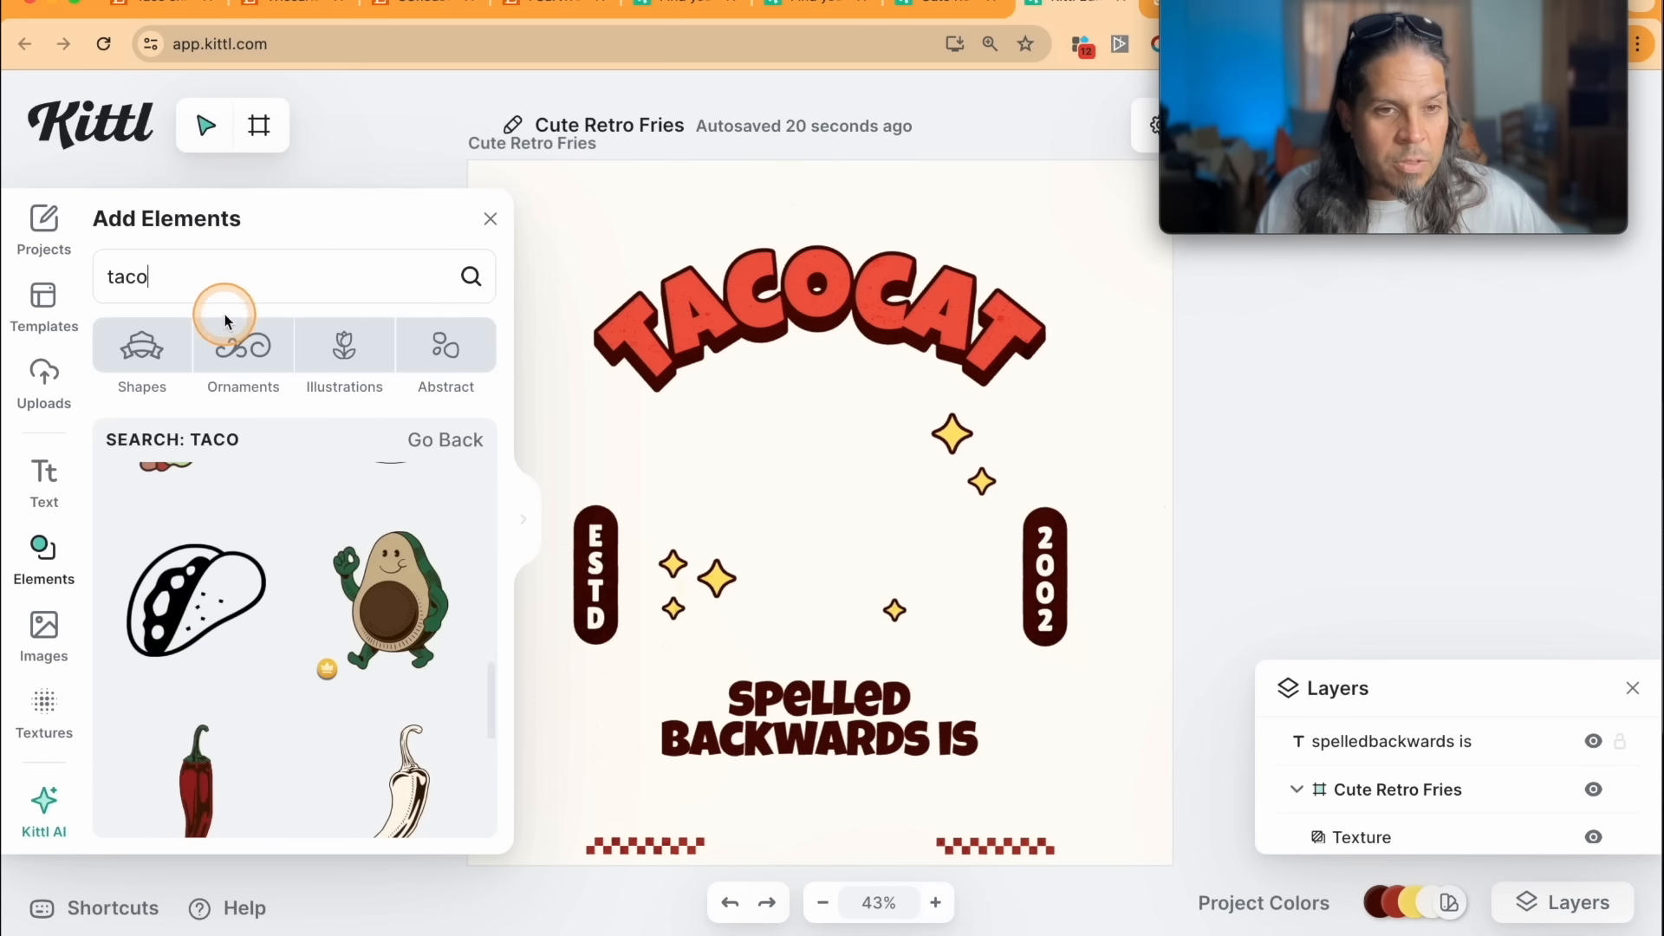
Step: Search the elements library for "taco cat" and look through the results for a suitable character
click(213, 274)
text(c)
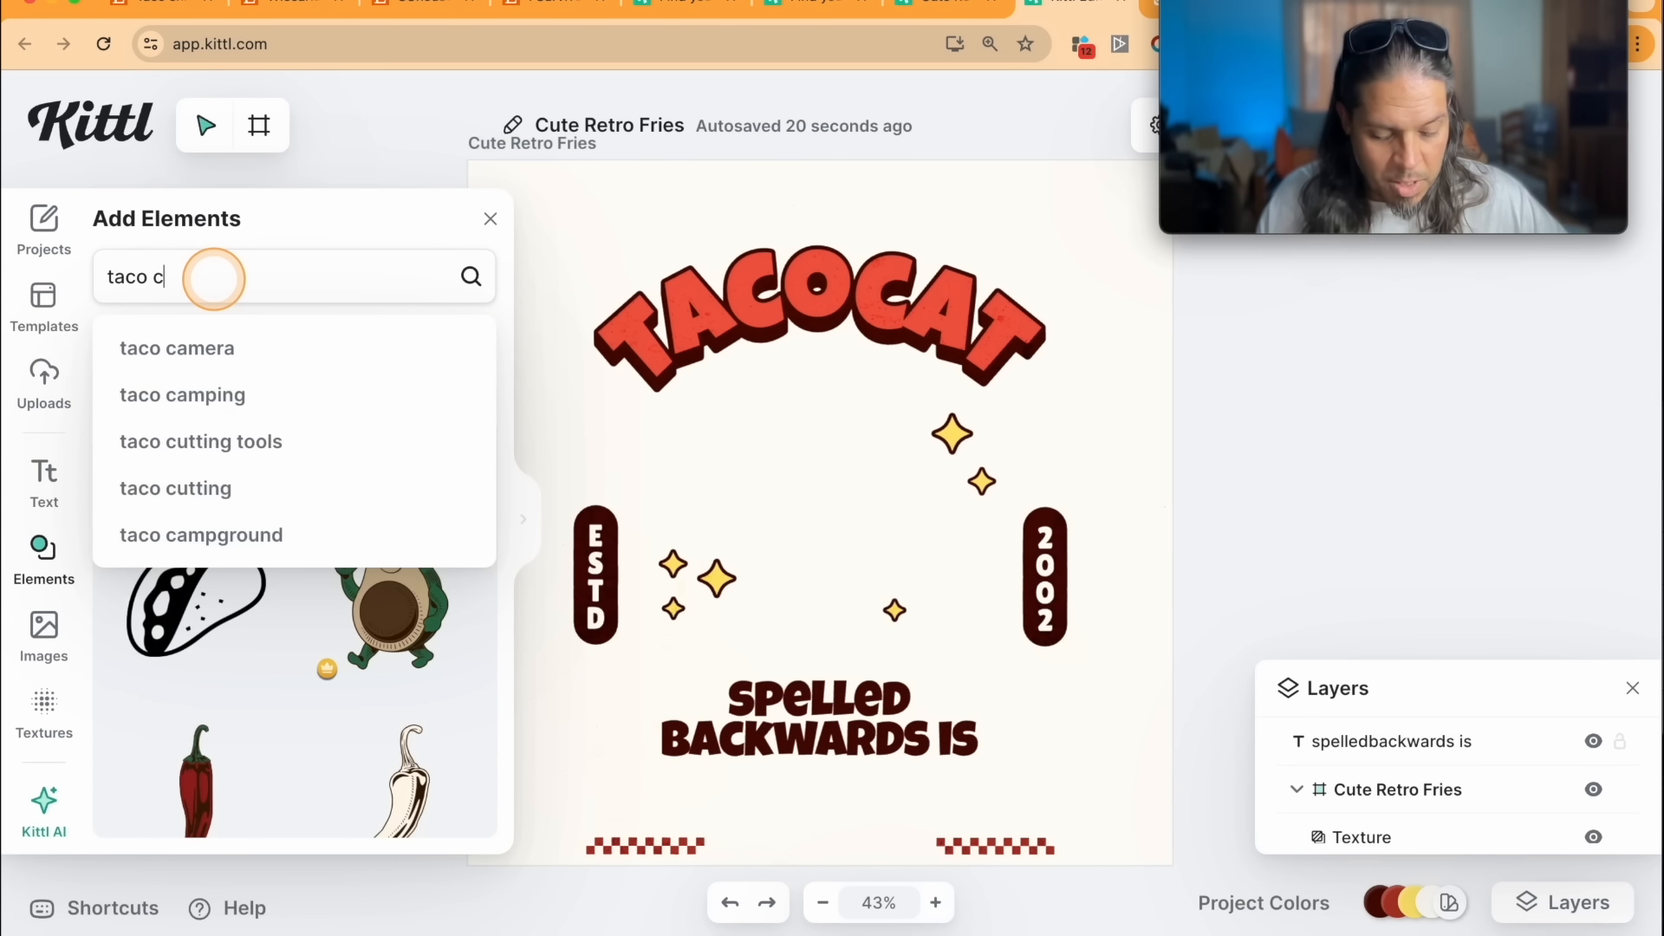
text(at)
key(Return)
scroll(257, 643, down, 4)
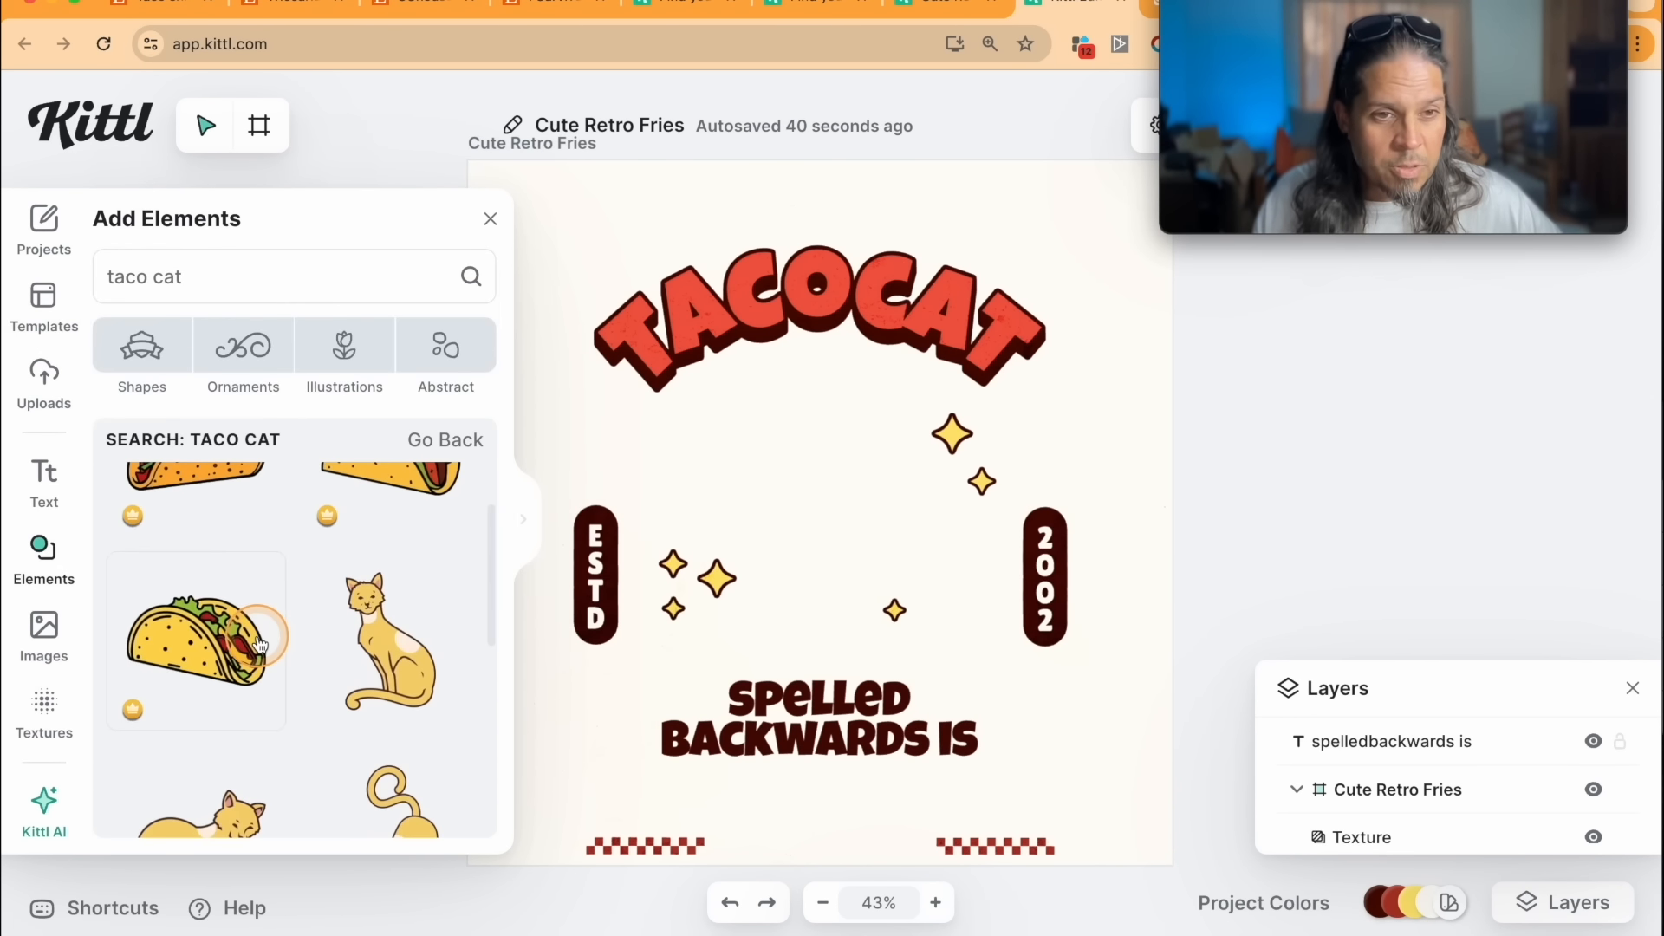
scroll(258, 643, down, 4)
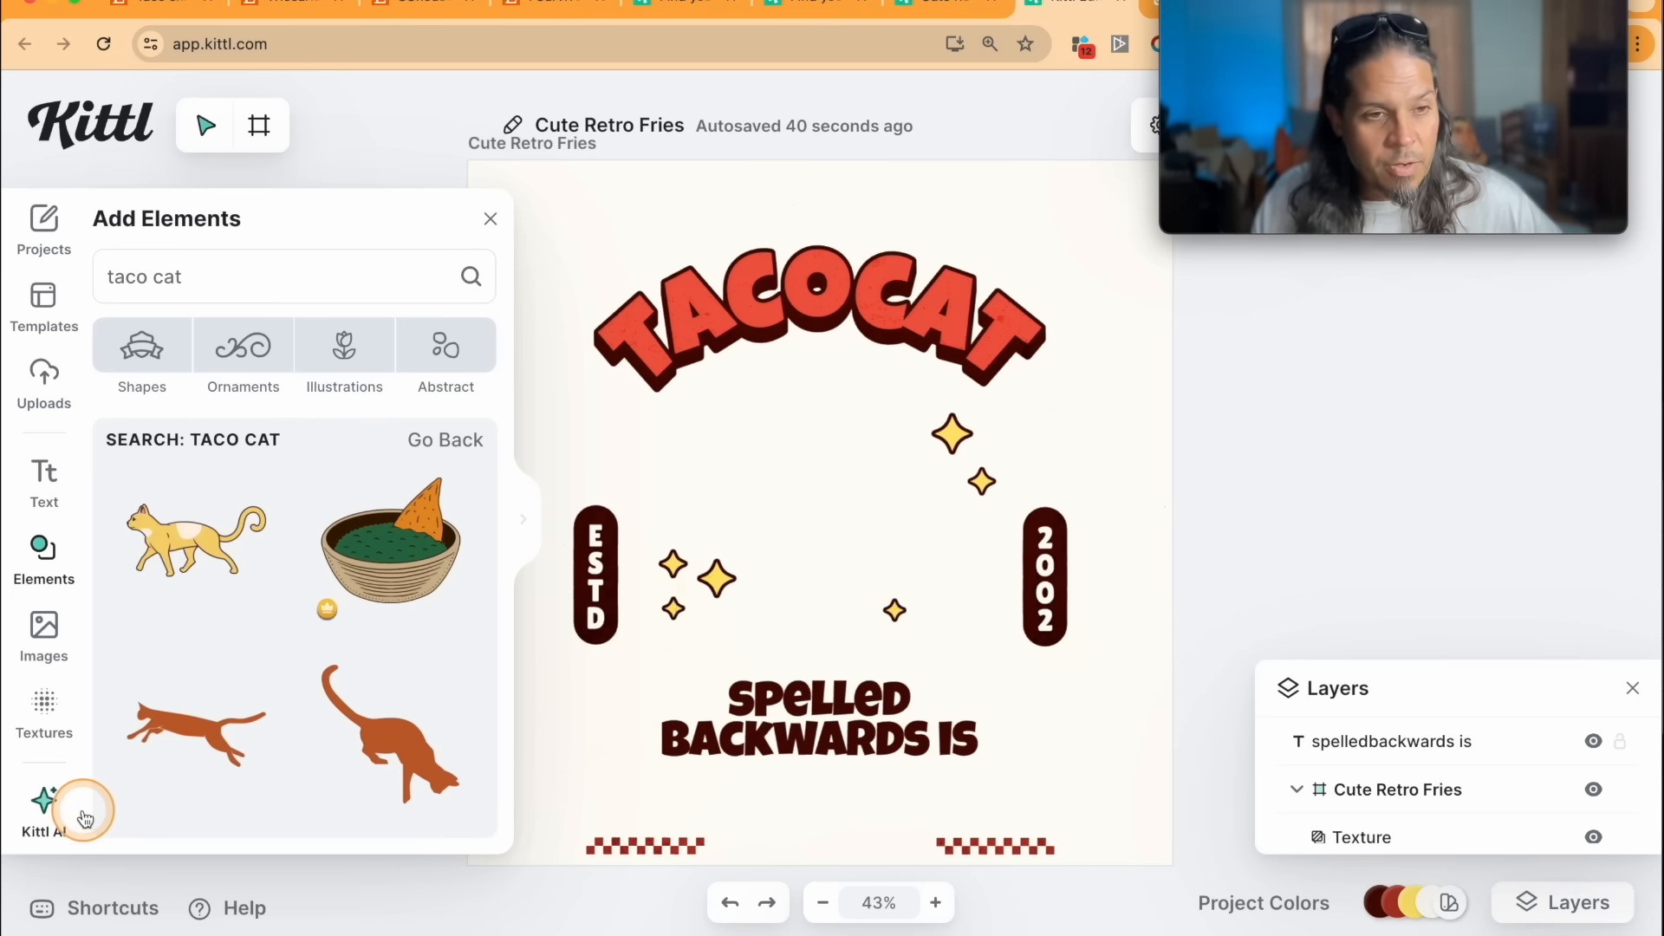
Step: Generate a taco cat image in 1:1 aspect ratio with the Kittl AI image generator
click(43, 818)
click(268, 445)
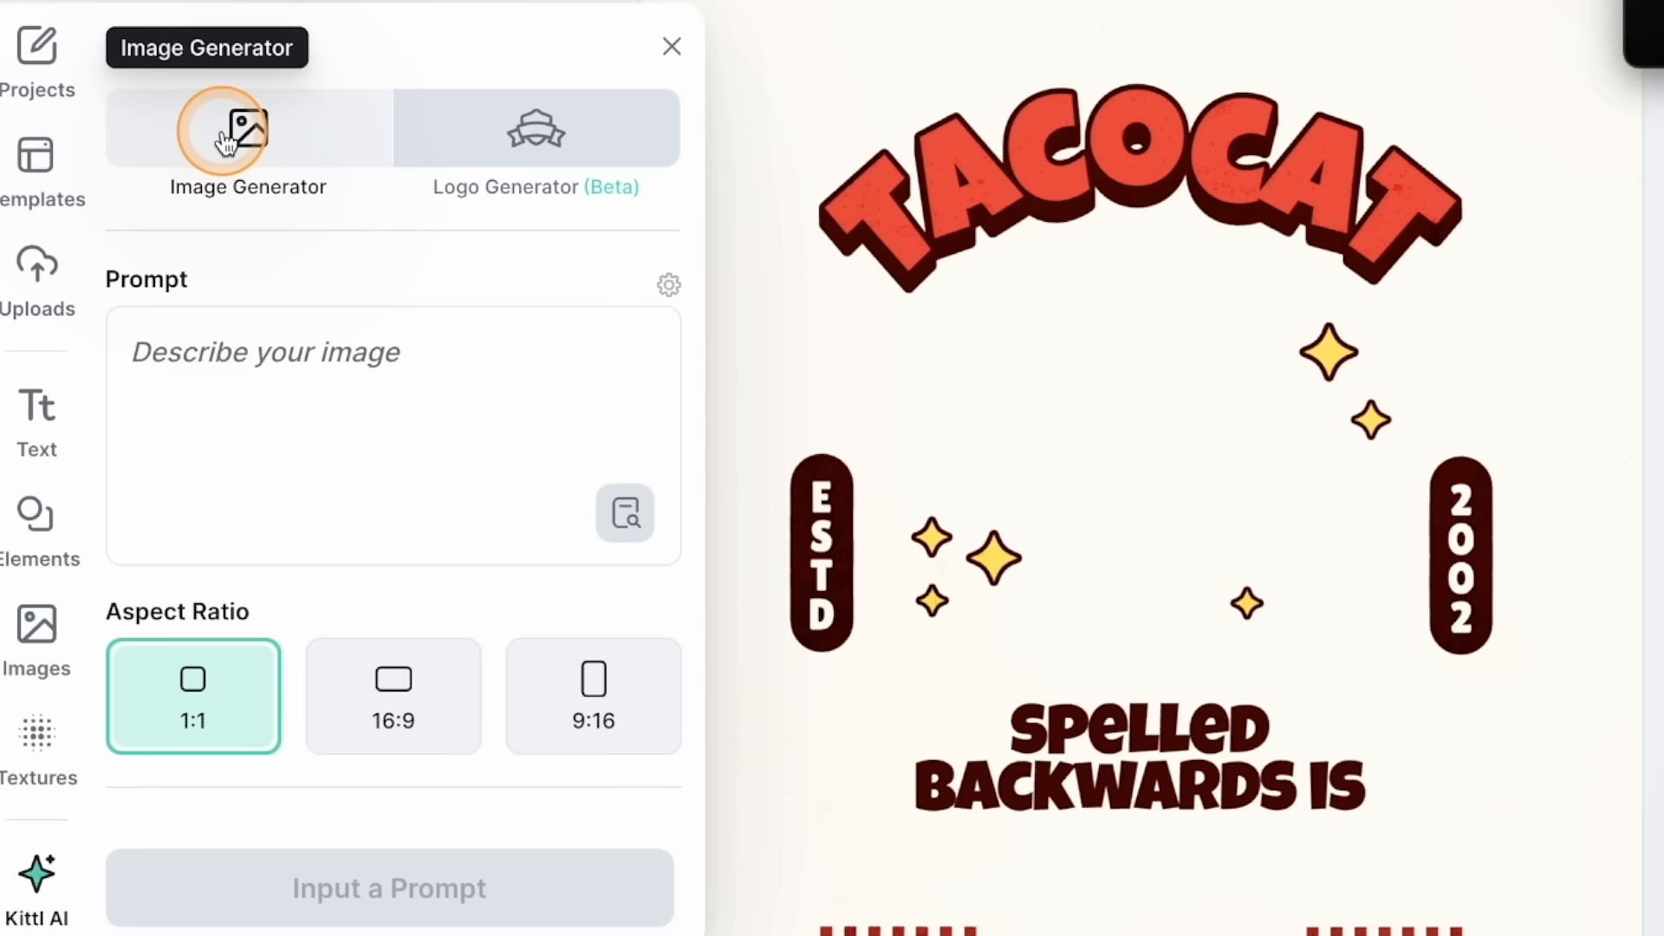
click(257, 366)
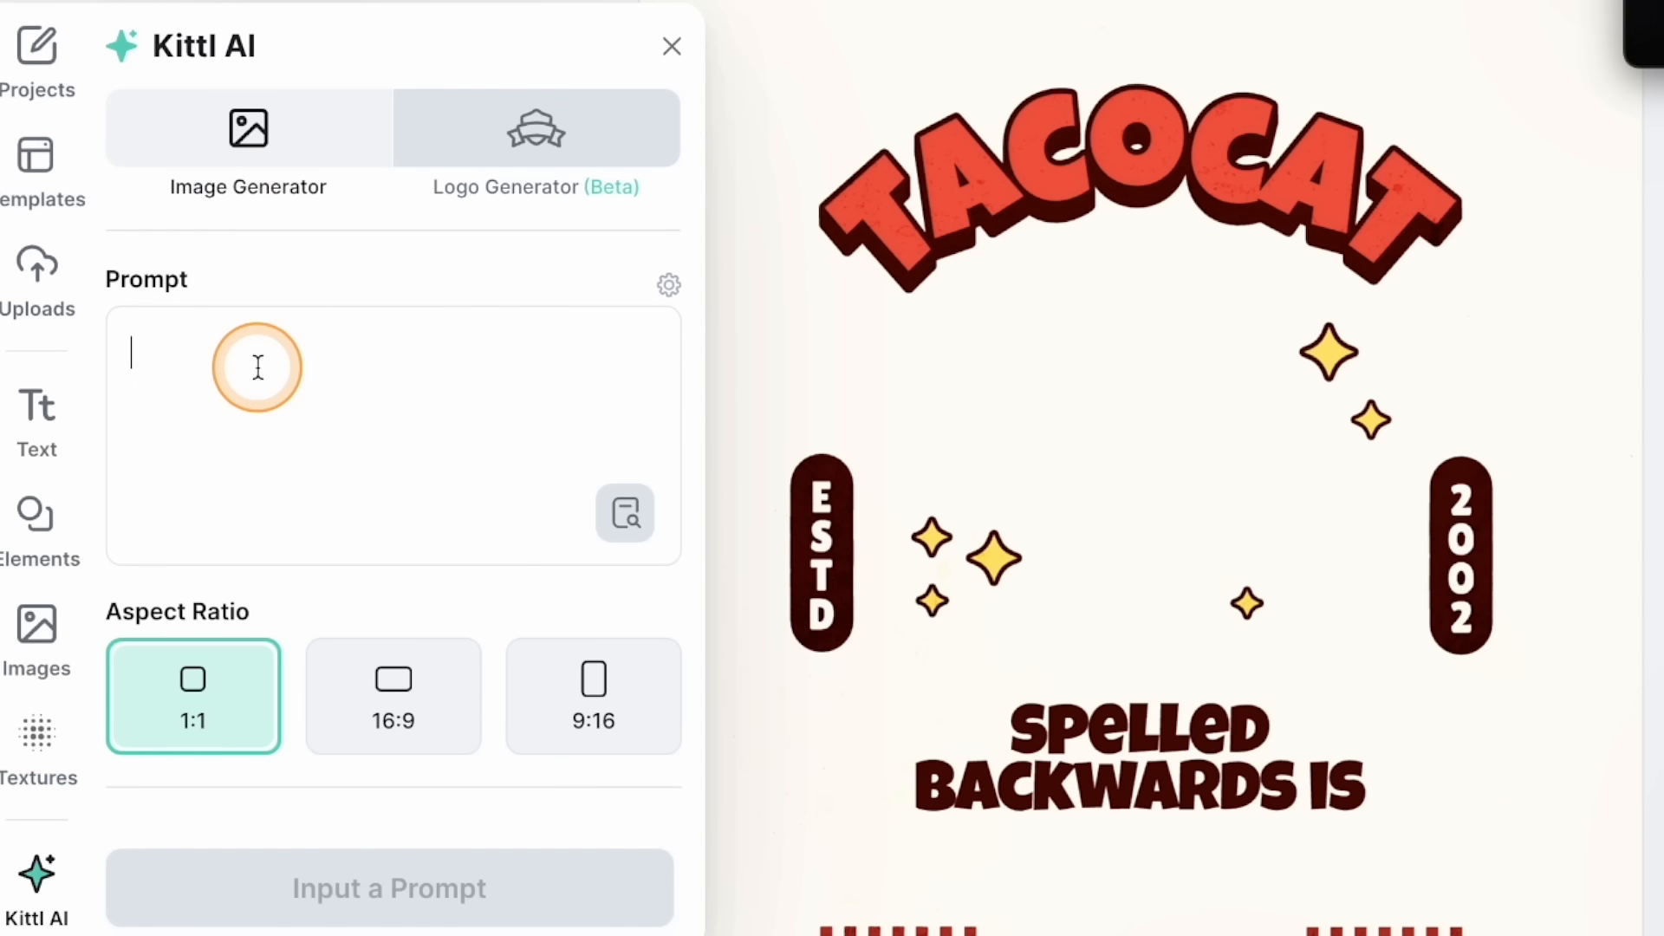
text(tac)
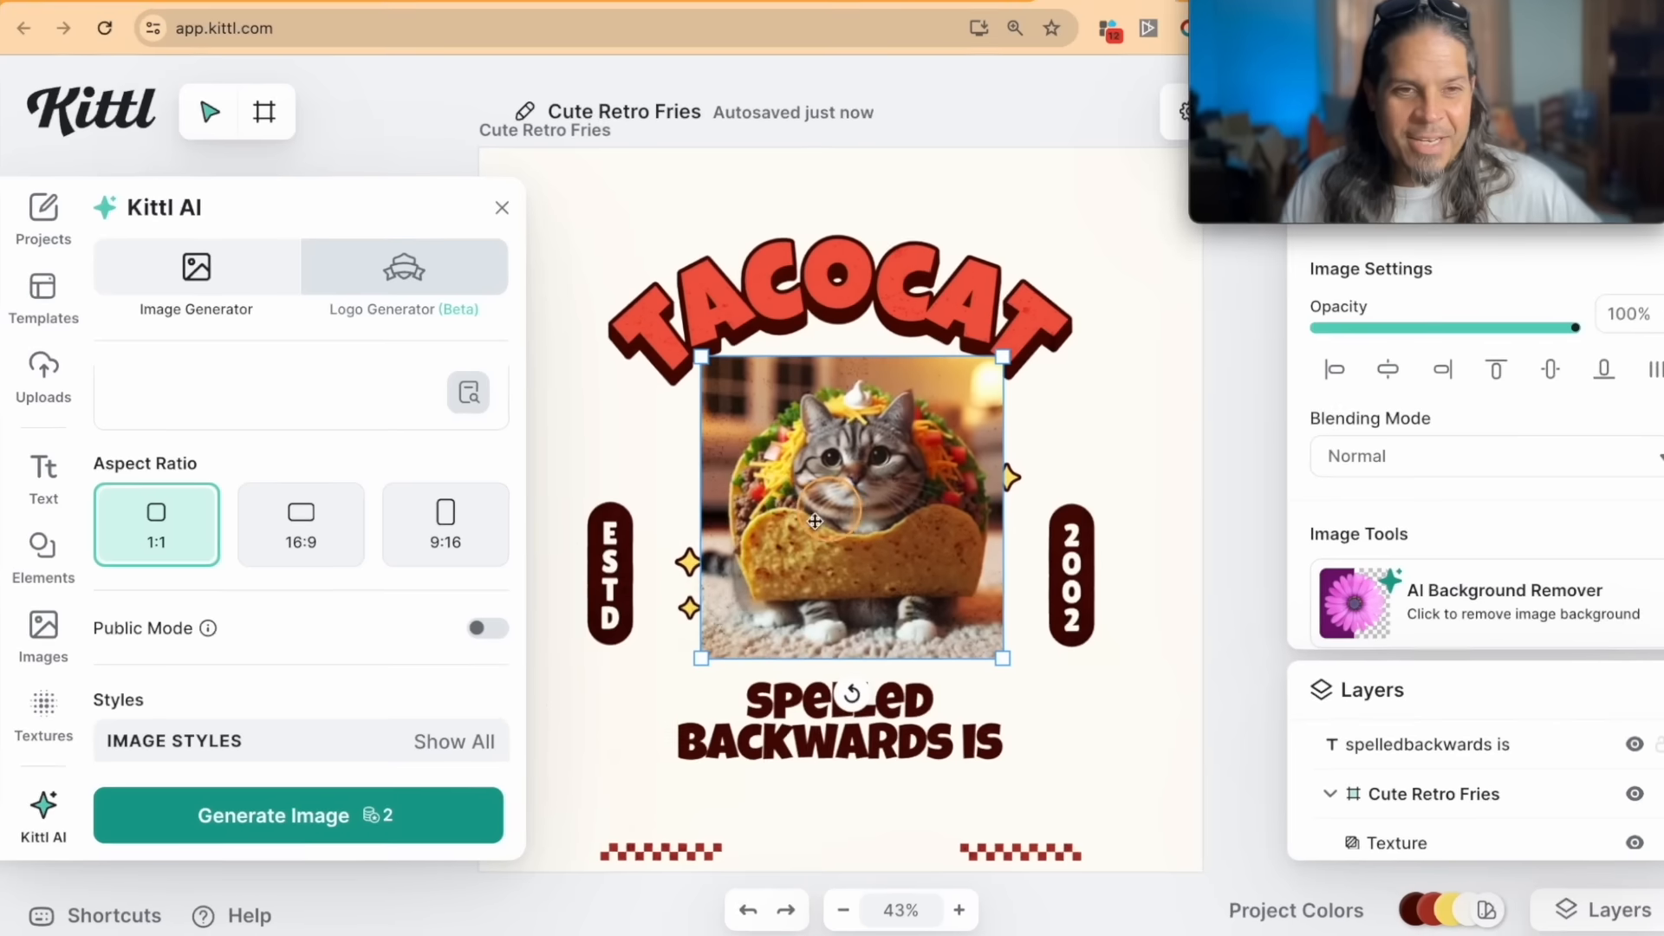
Step: Apply the Mascot clipart style to the taco cat prompt and generate two mascot versions
scroll(252, 622, down, 4)
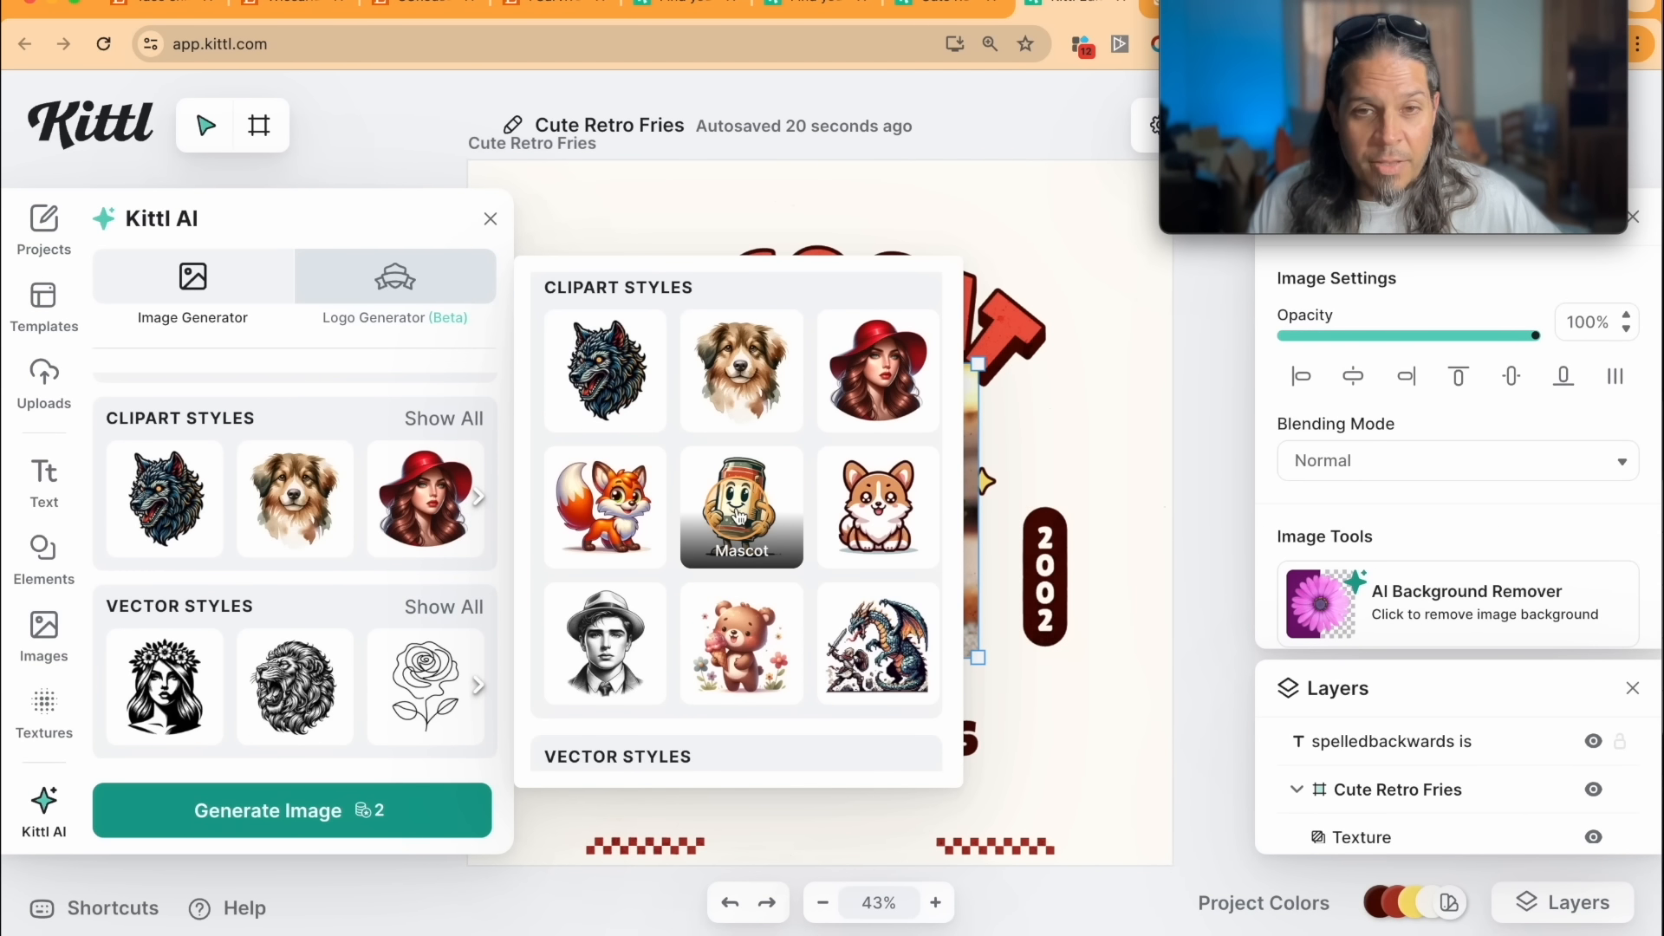
click(742, 514)
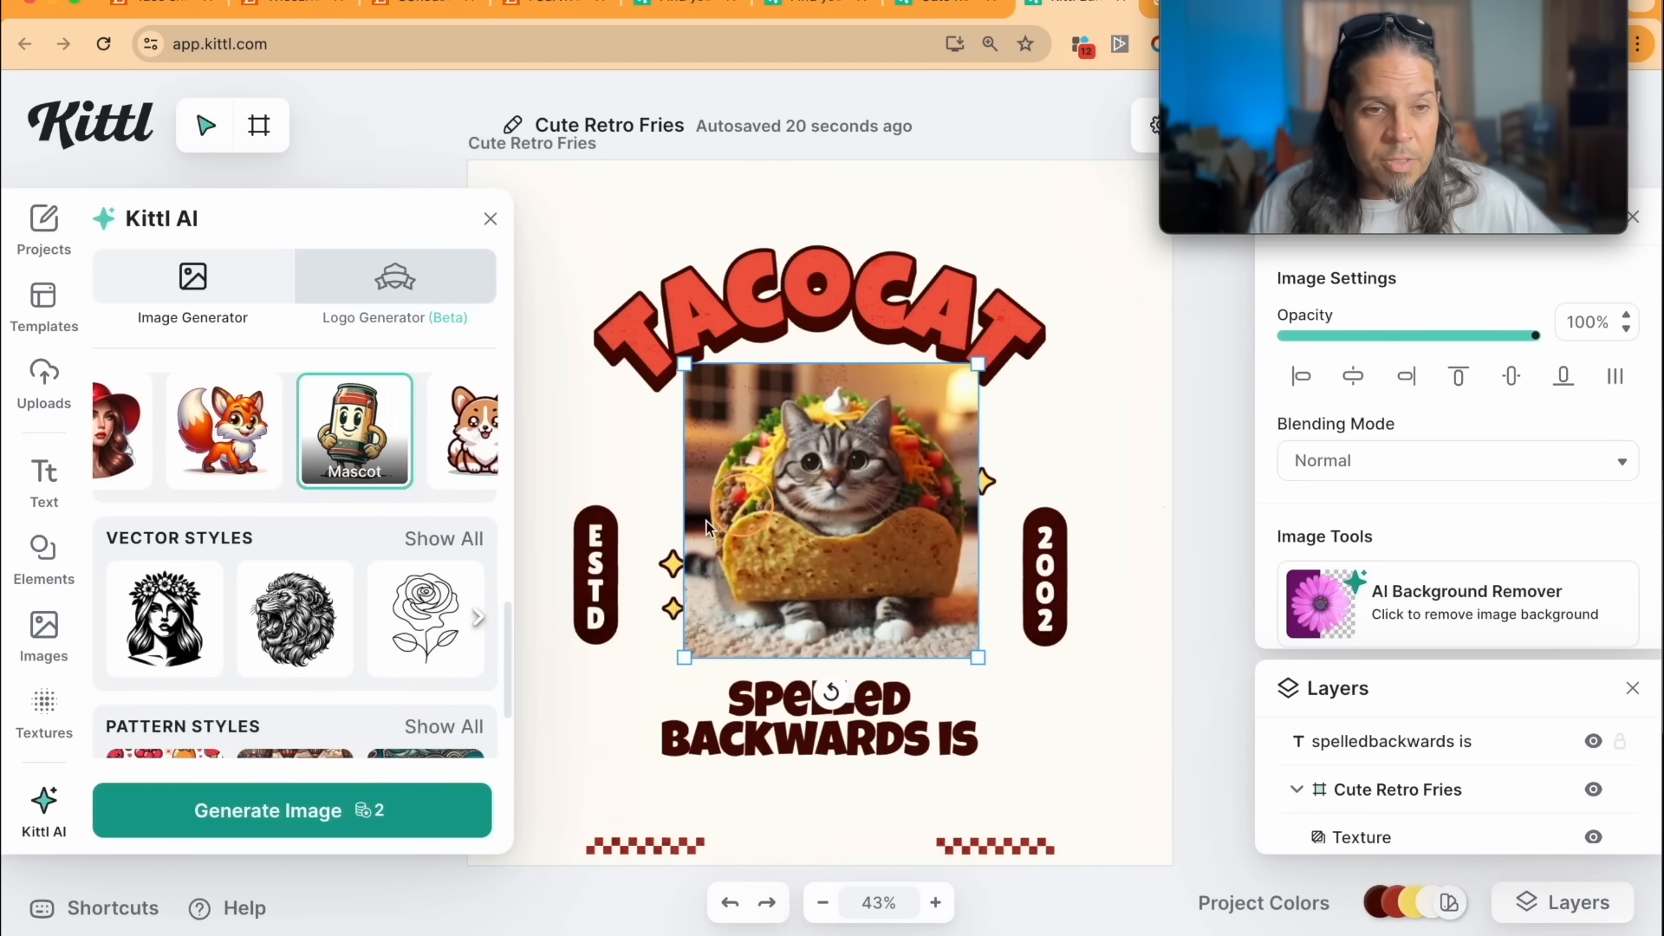
scroll(339, 676, up, 1)
click(318, 817)
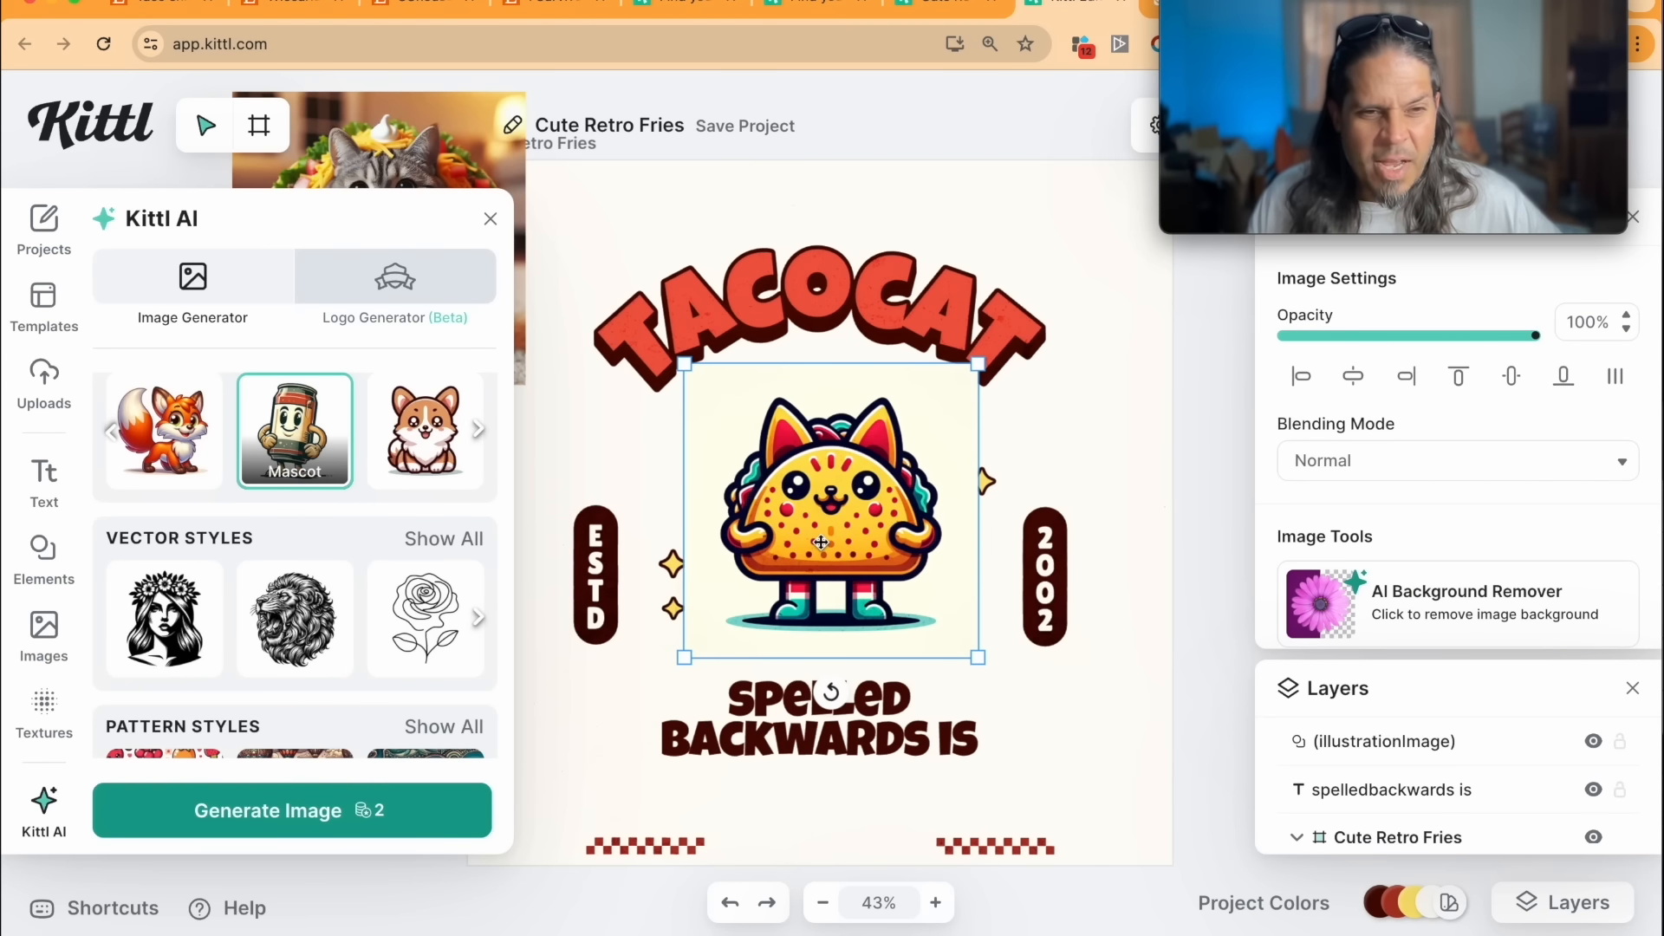
scroll(205, 685, down, 2)
click(306, 828)
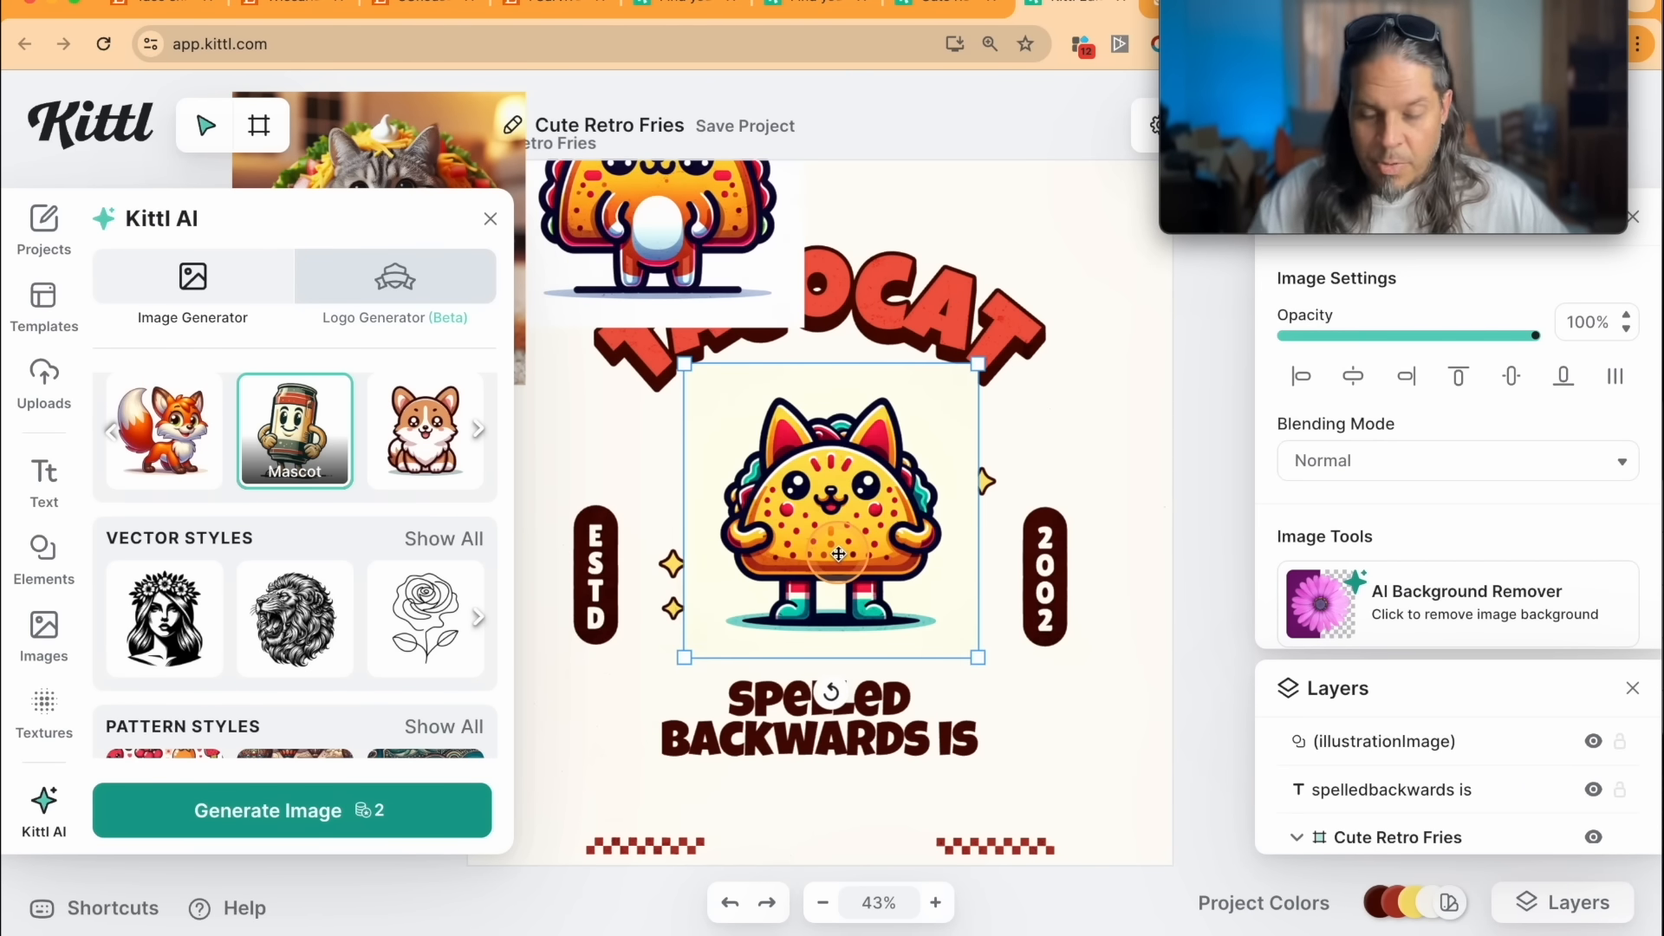
Step: Delete the yellow taco cat with teal shoes, and place the photographic cat and orange taco mascot outside the artboard
key(Delete)
scroll(924, 546, up, 5)
scroll(924, 546, left, 5)
click(874, 566)
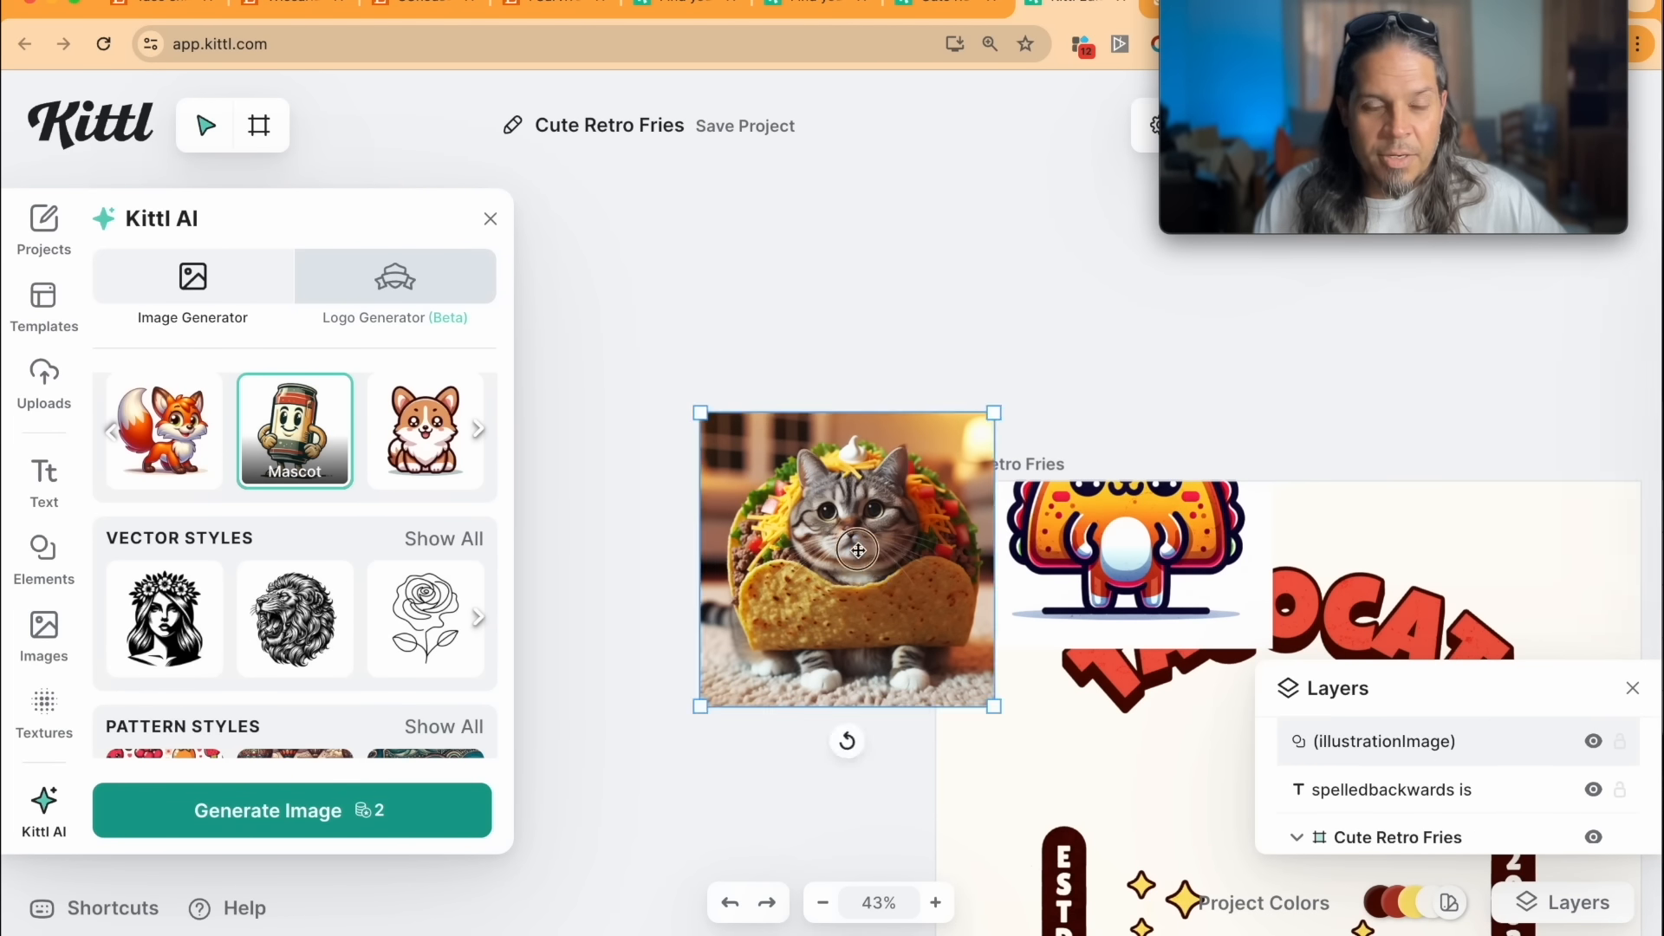
drag(874, 567, 619, 286)
drag(1108, 549, 684, 594)
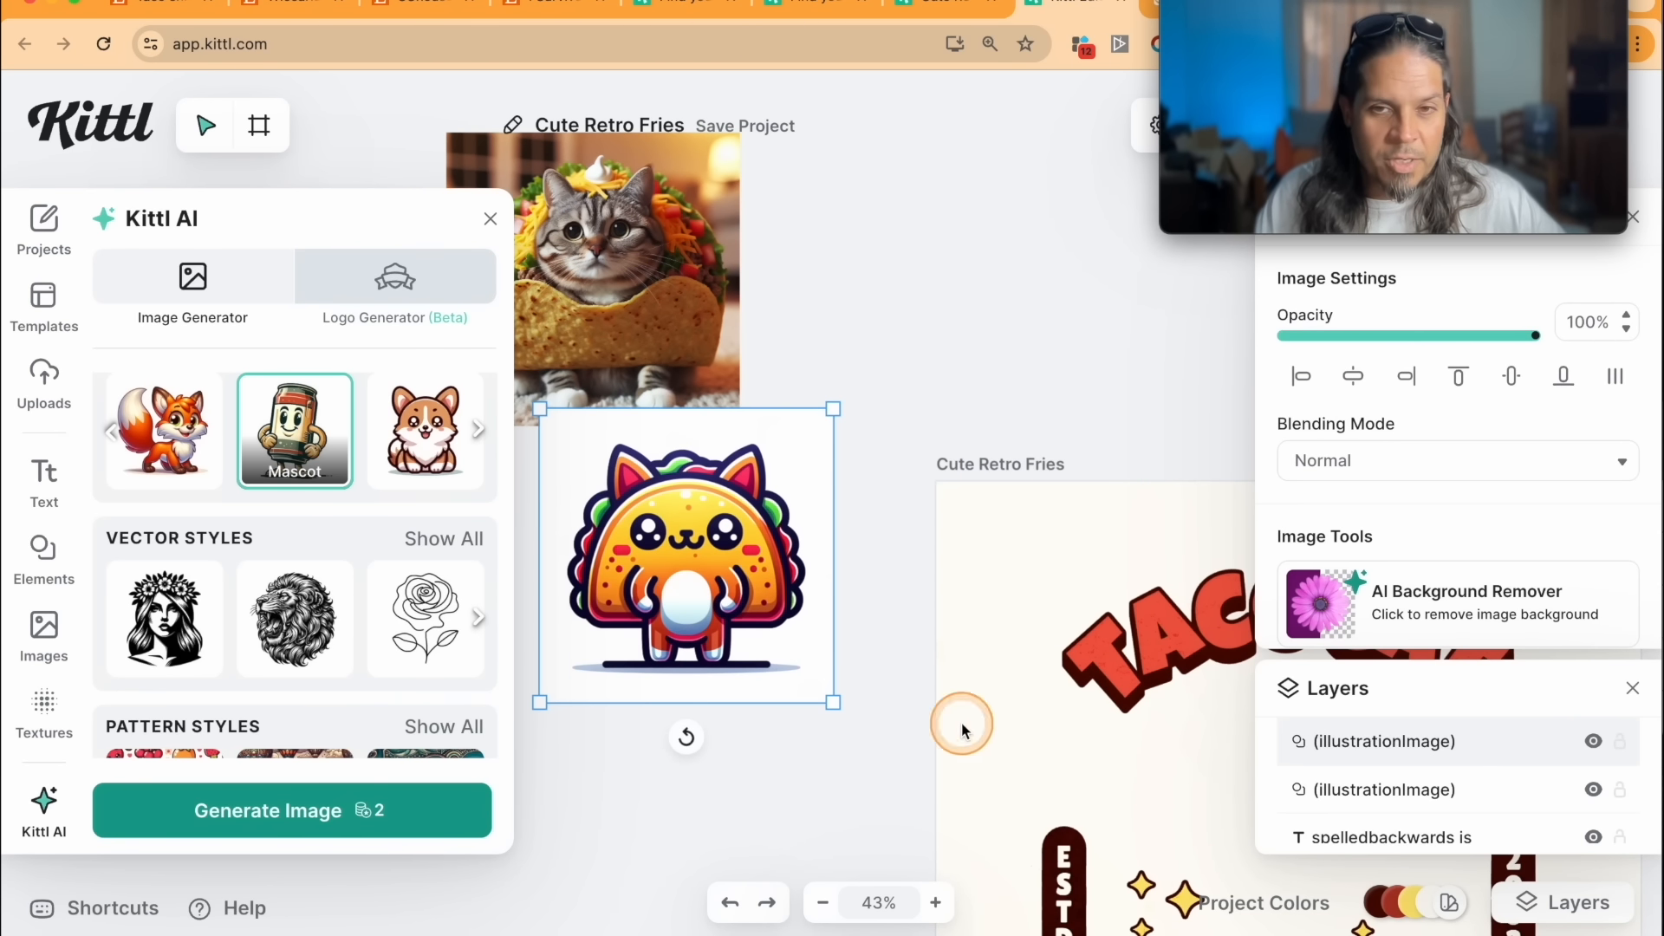
Step: Generate one more taco cat image with the same prompt and Mascot style
scroll(832, 685, right, 5)
scroll(832, 681, left, 6)
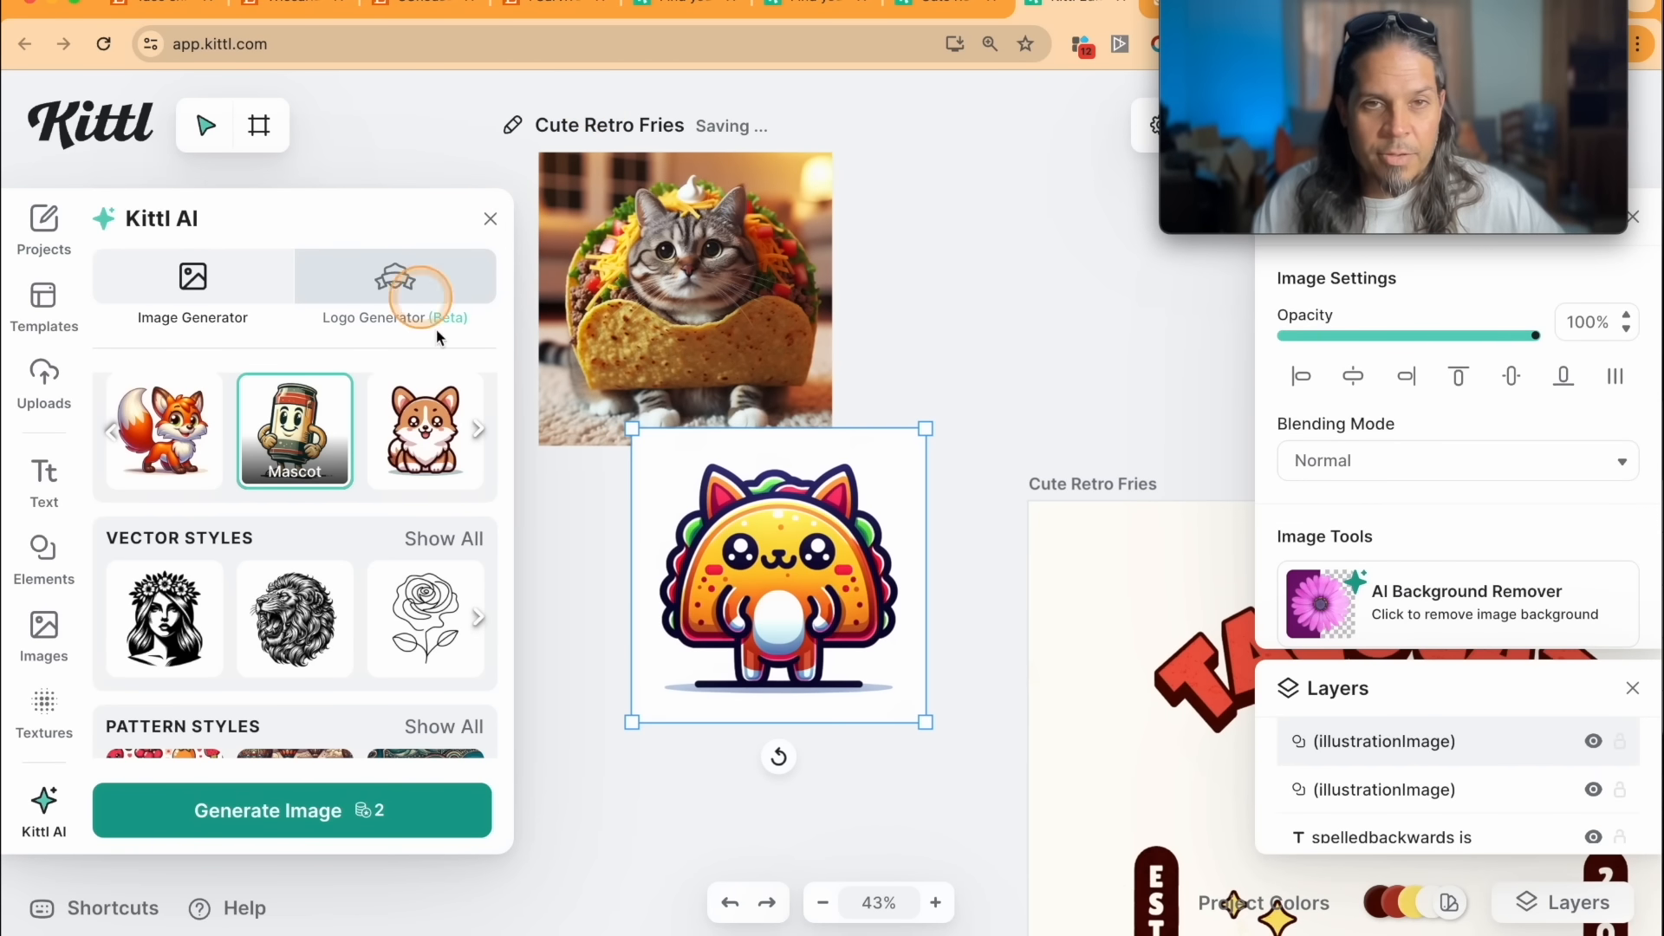
scroll(829, 629, right, 6)
scroll(828, 629, down, 4)
scroll(829, 630, up, 3)
scroll(829, 629, left, 2)
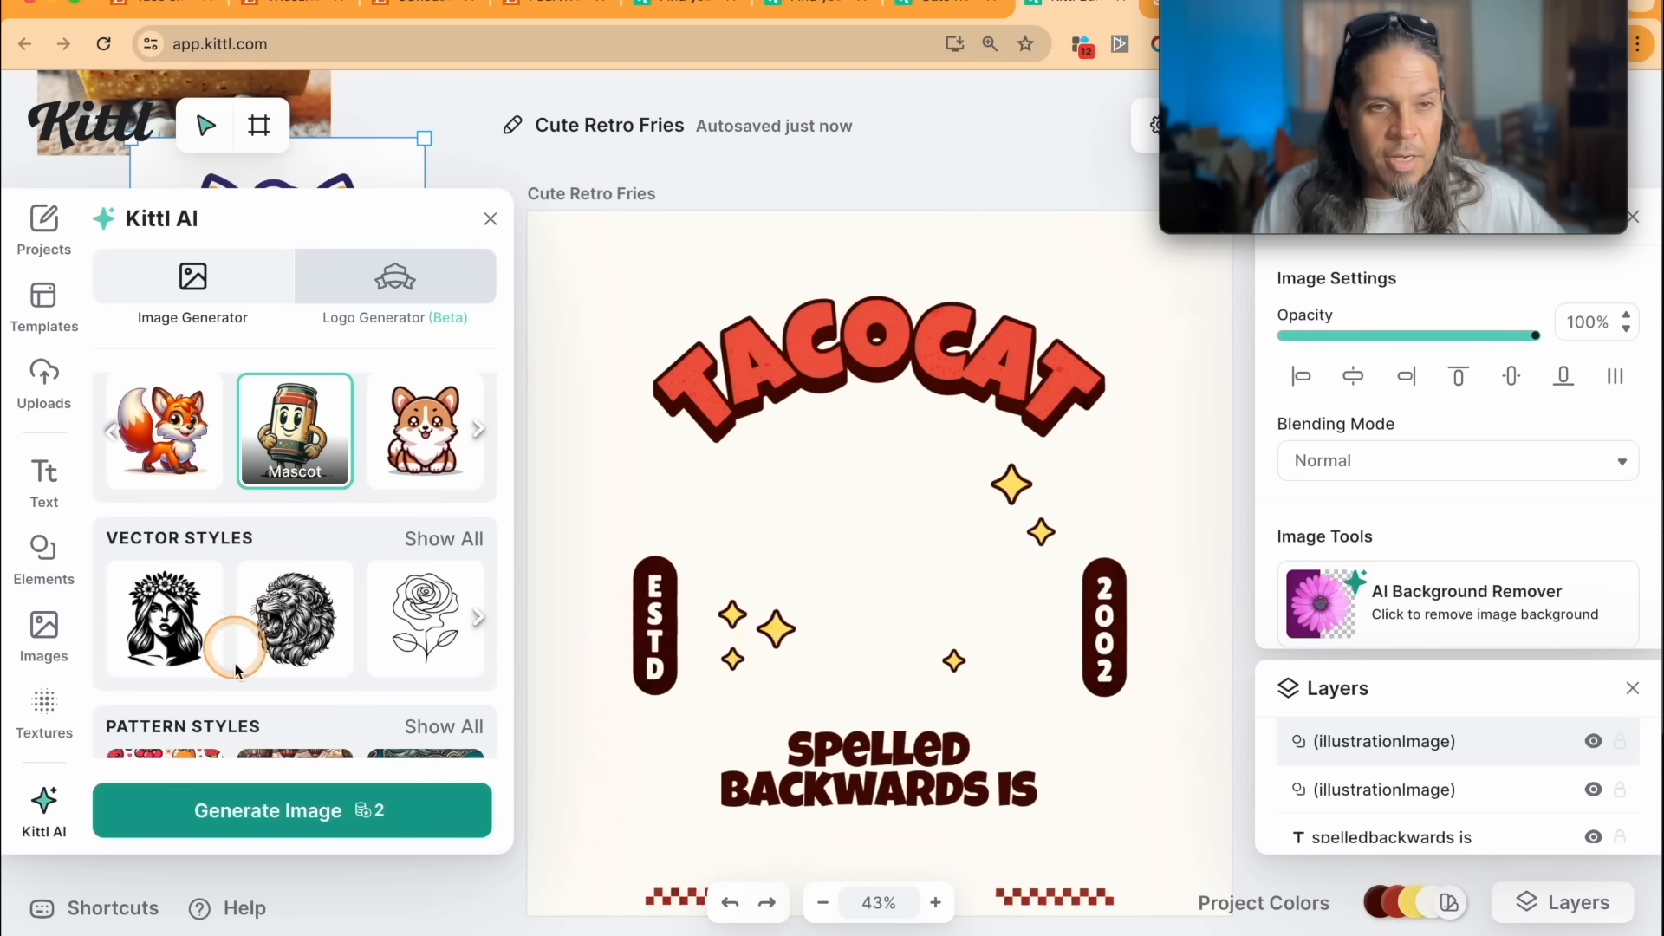
click(324, 827)
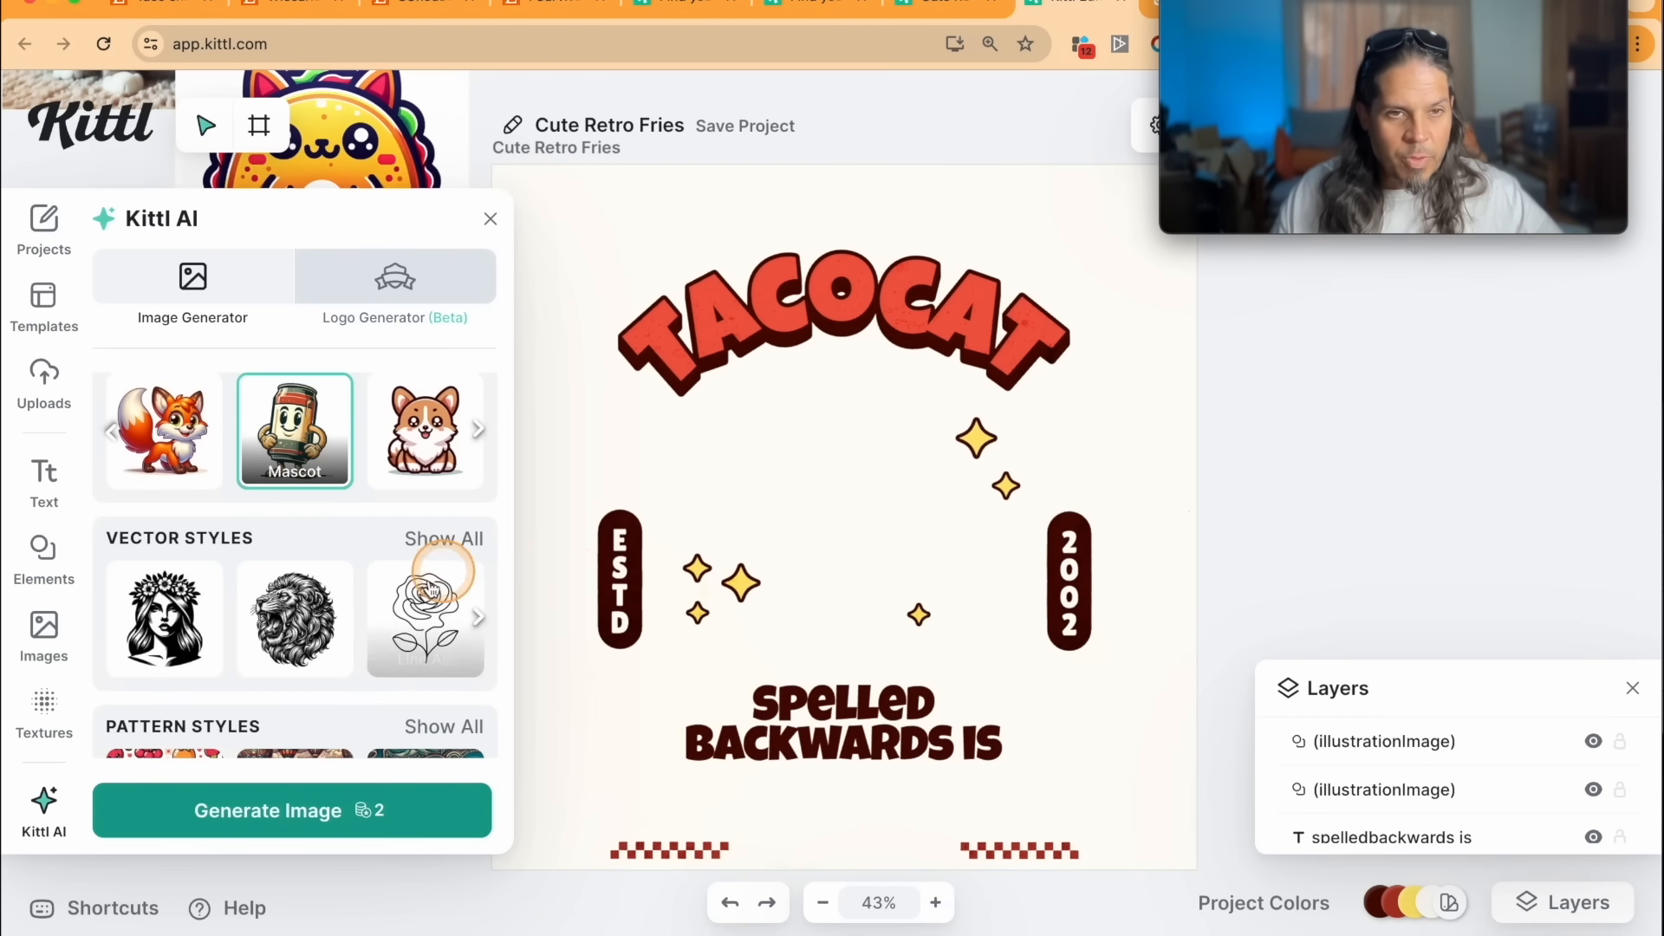
Step: Generate a Mascot-style image from the prompt "retro vintage 50s style taco cat mascot"
scroll(346, 572, down, 3)
scroll(295, 645, up, 4)
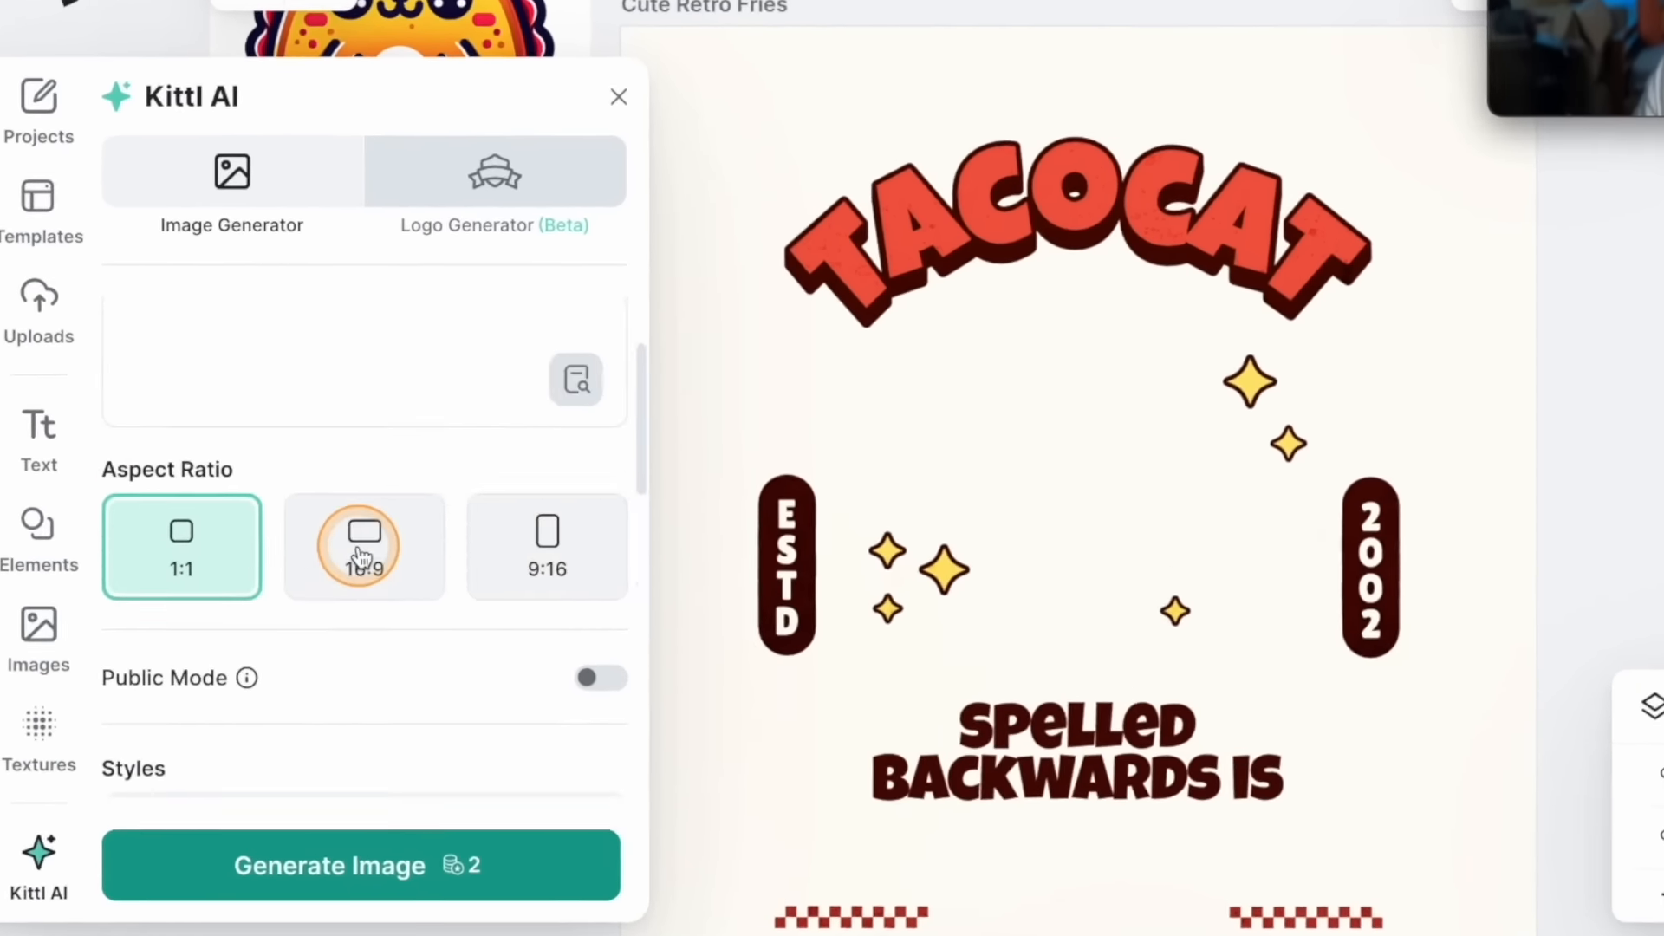
click(112, 432)
text(retro vintage 50s style taco cat mascot)
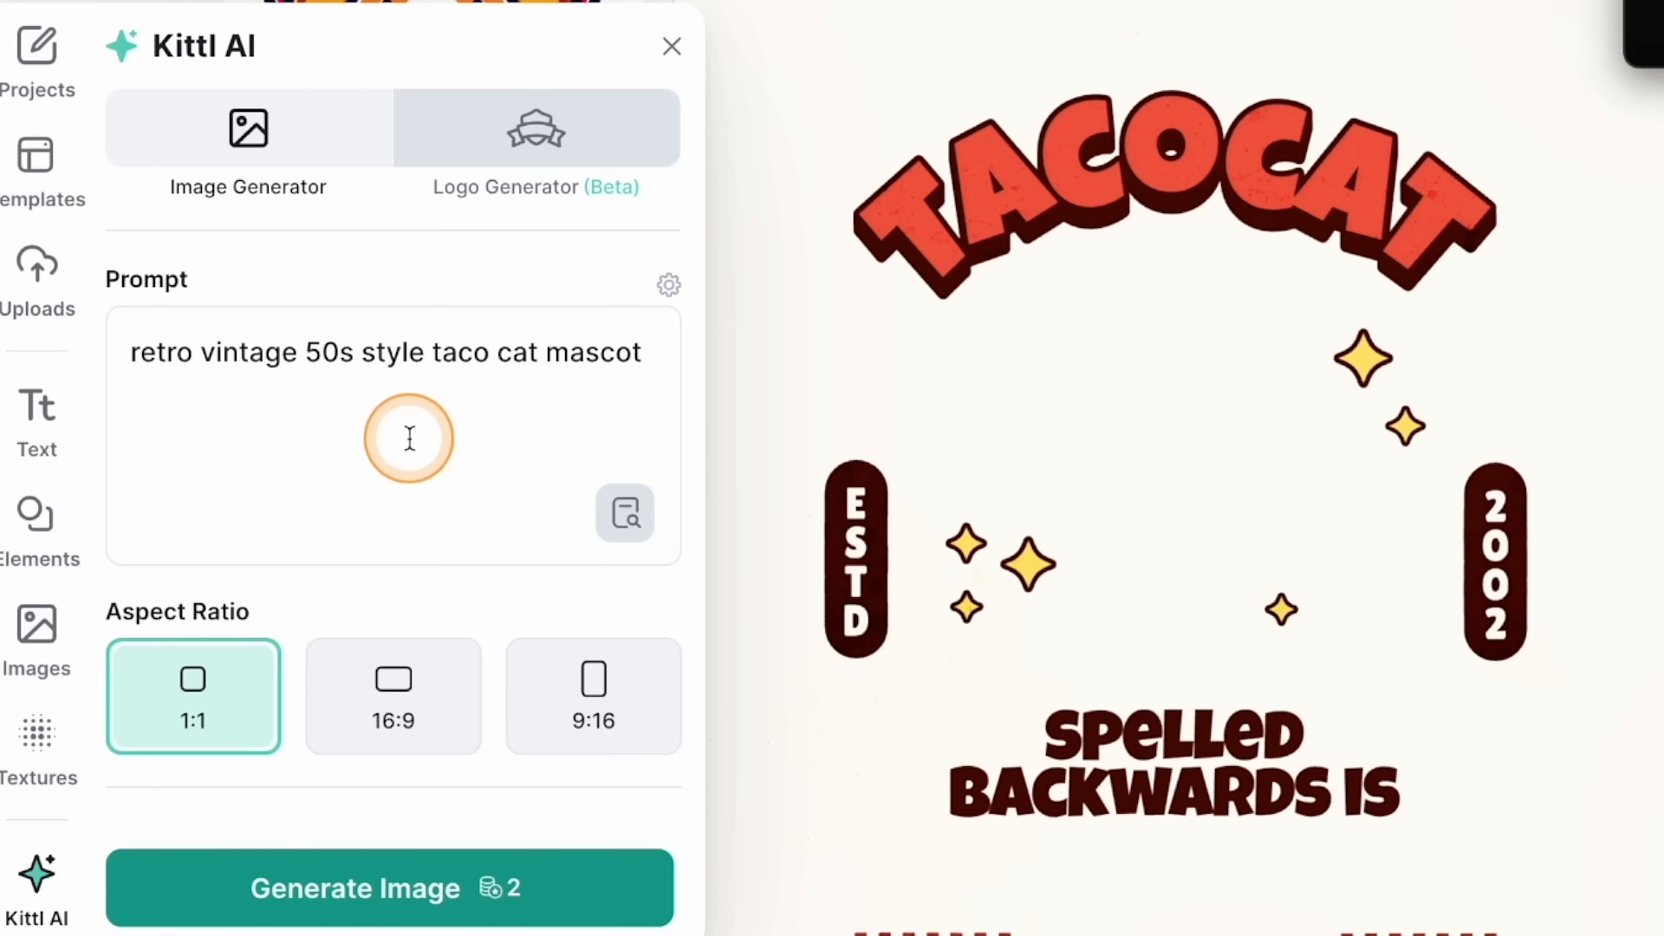
scroll(395, 470, down, 8)
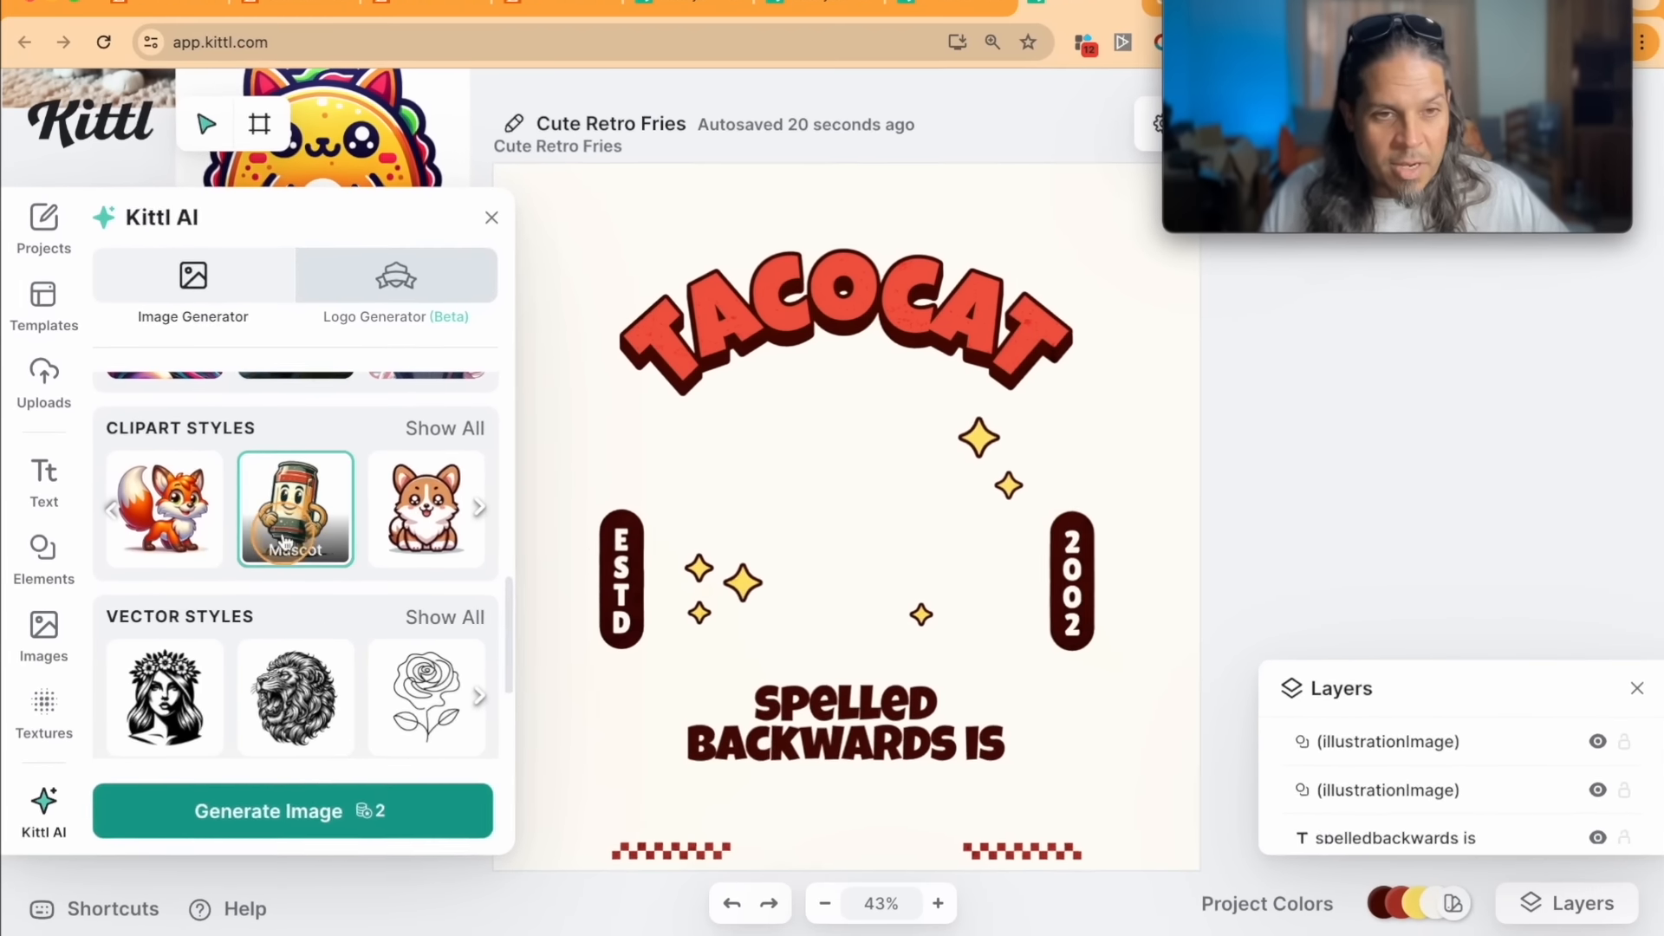
click(451, 887)
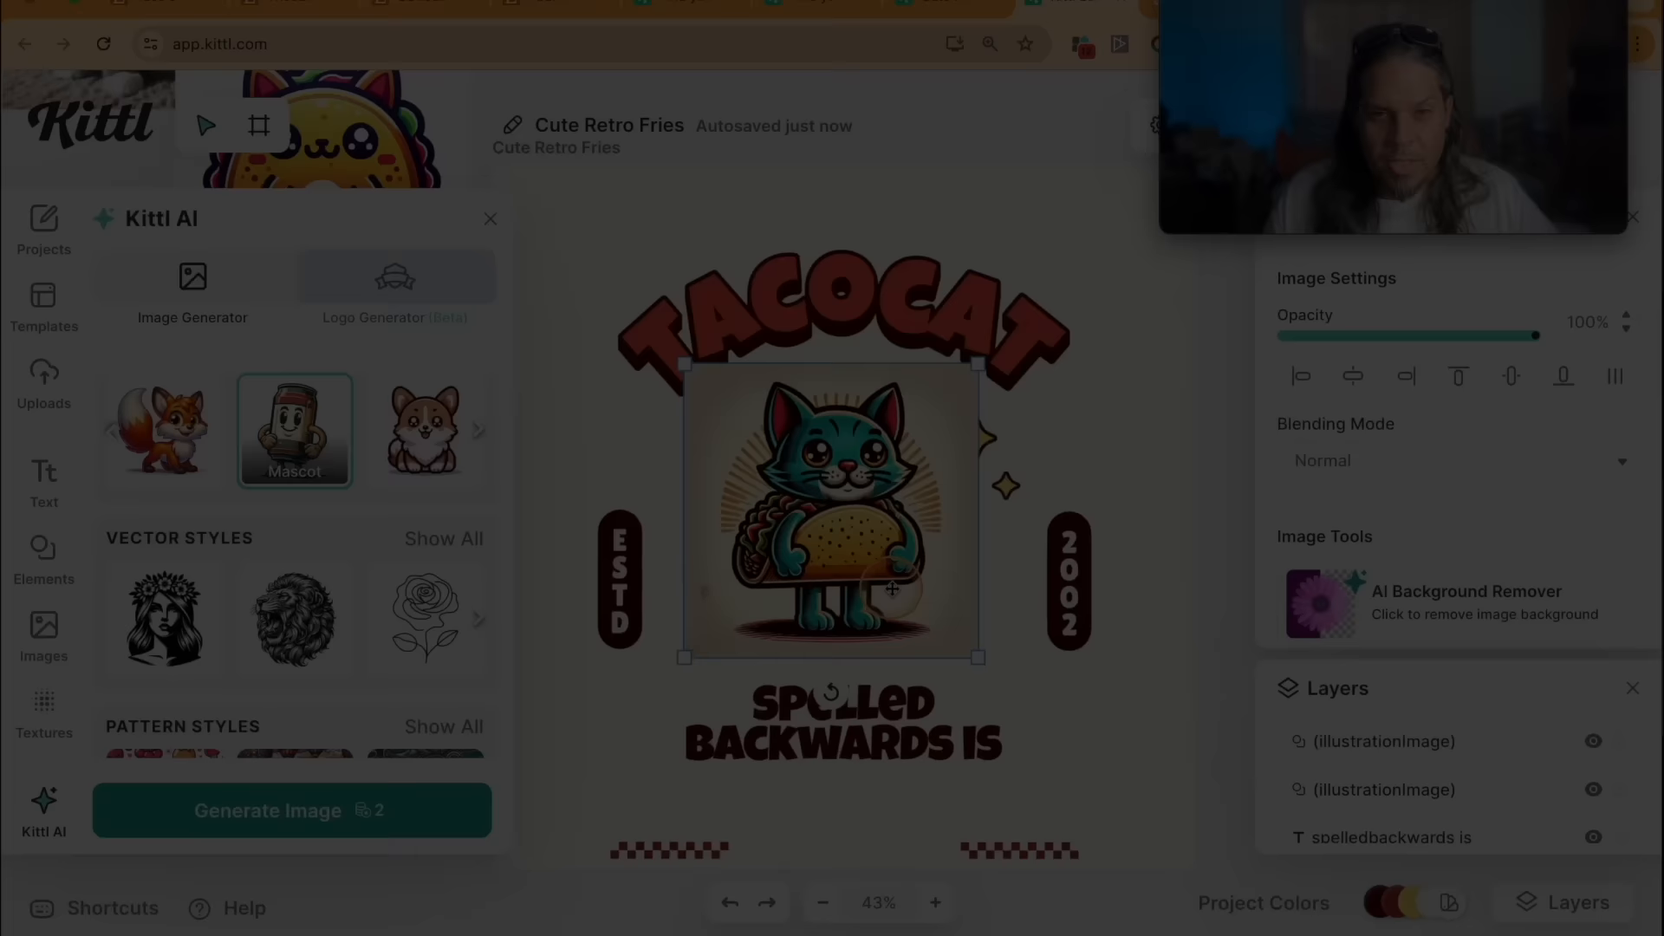
Step: Move the teal cat image off the artboard and generate another Mascot-style taco cat from an edited prompt
drag(948, 581, 446, 115)
scroll(212, 537, up, 7)
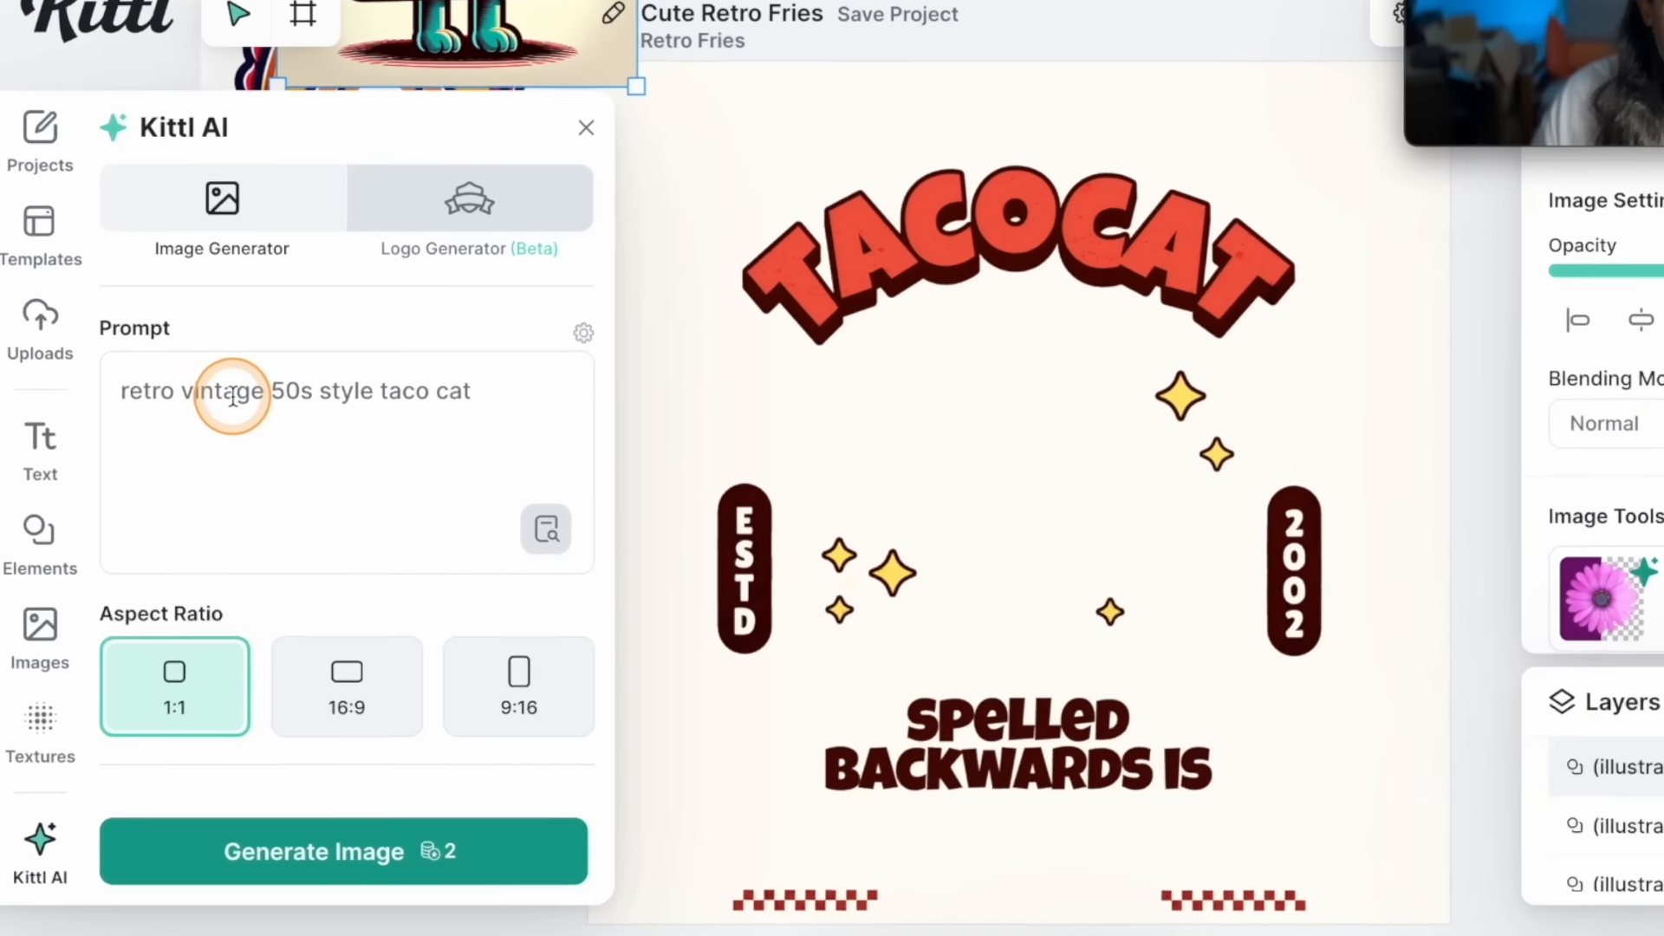
double_click(208, 435)
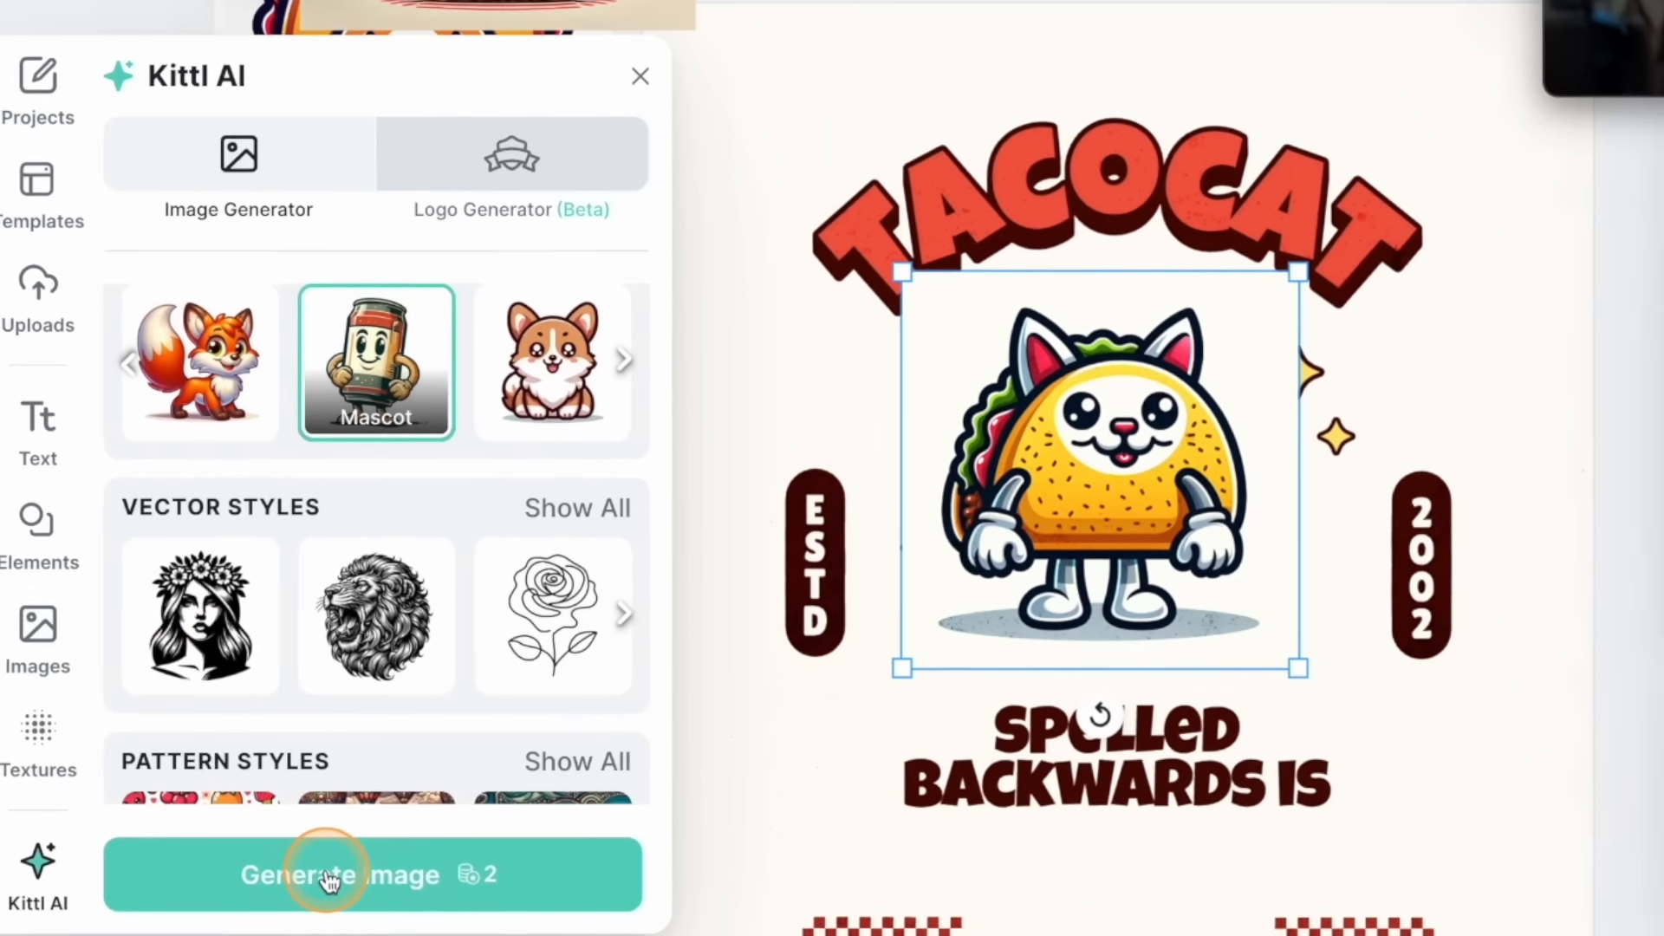
Step: Generate another Mascot-style taco cat and move the cream-faced taco cat above the artboard beside the white-gloved one
click(317, 888)
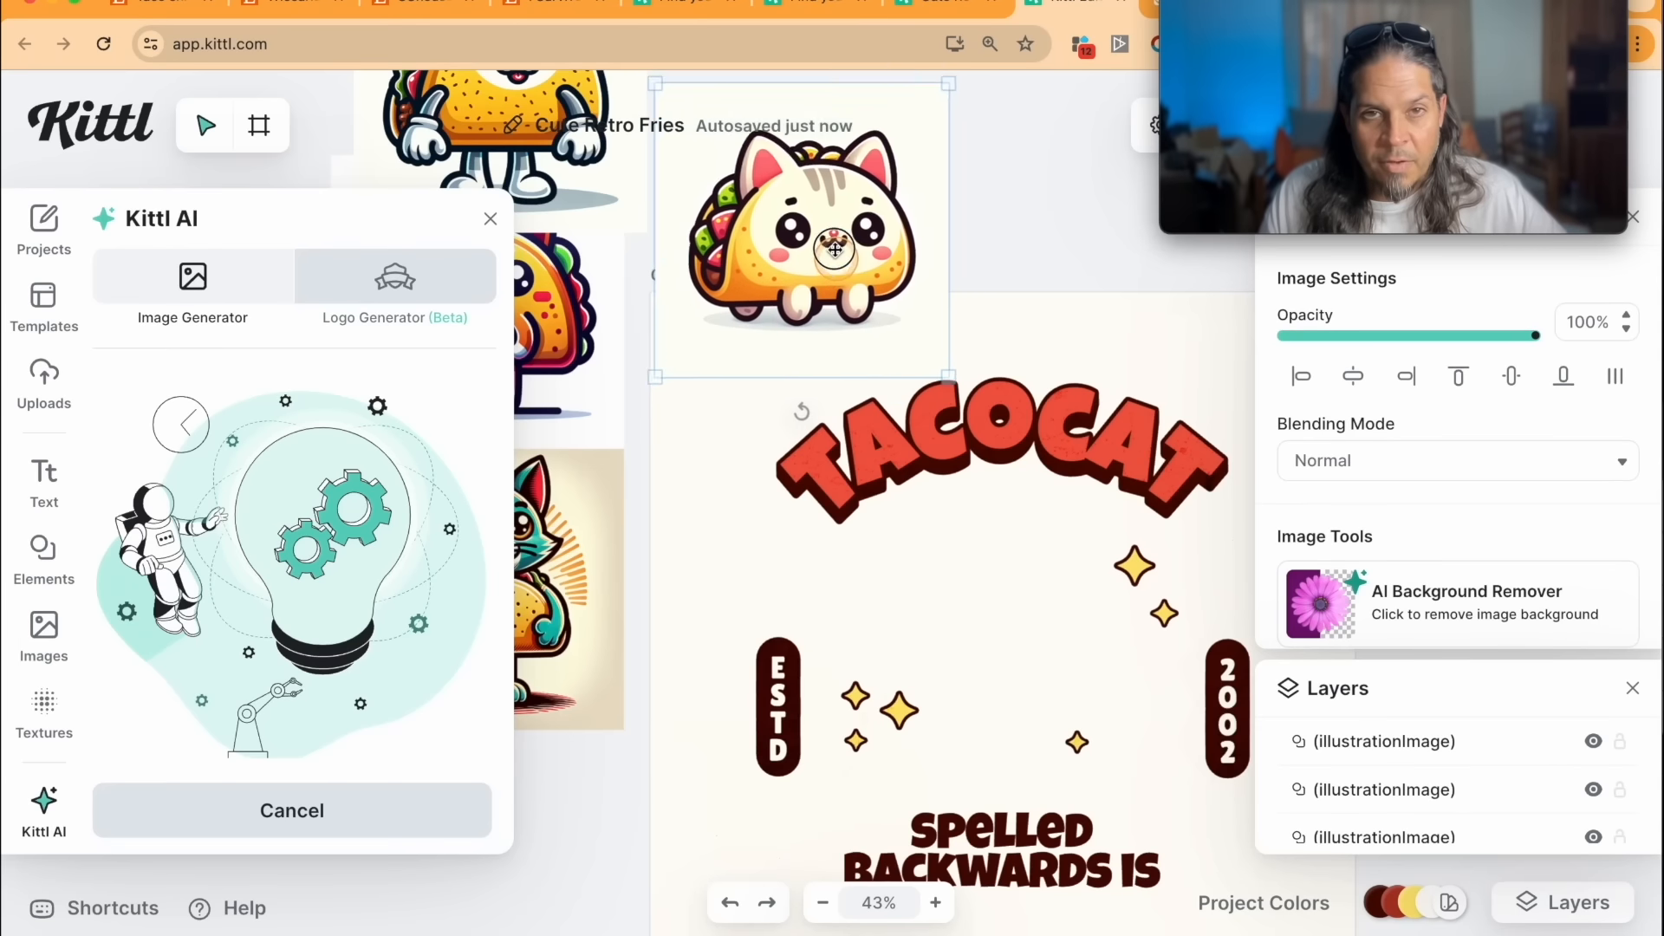
drag(834, 250, 814, 185)
scroll(824, 262, up, 3)
scroll(825, 261, left, 2)
drag(949, 432, 956, 351)
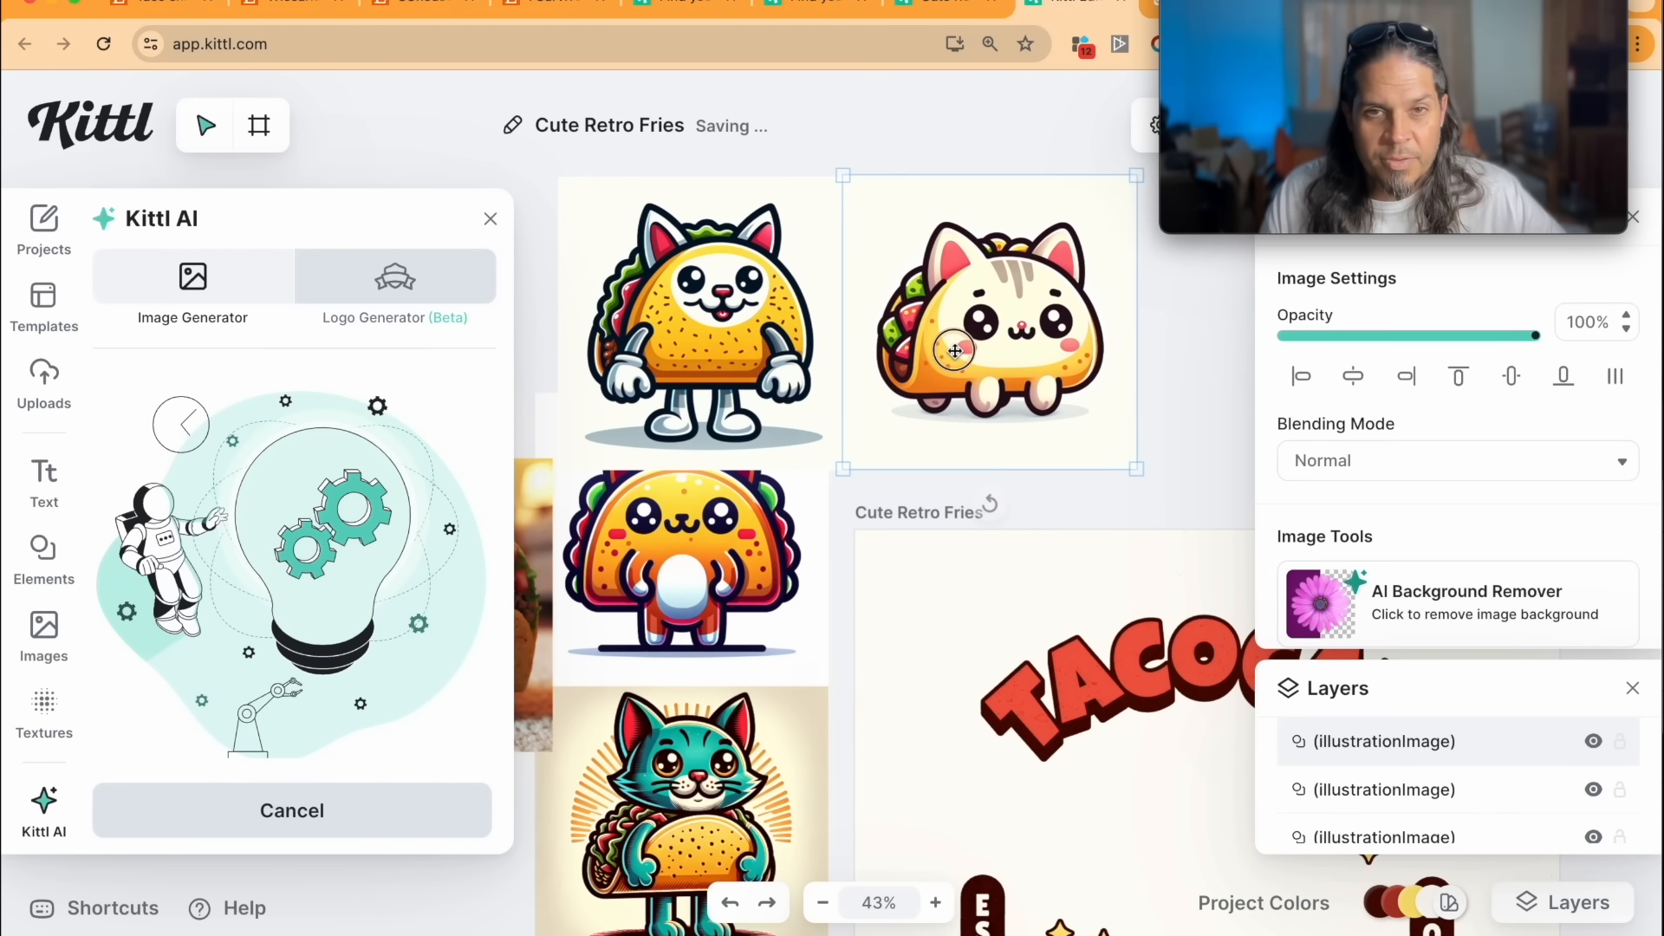
Step: Place the teal cat holding the taco beneath the TACOCAT title and remove its image background
scroll(703, 553, down, 5)
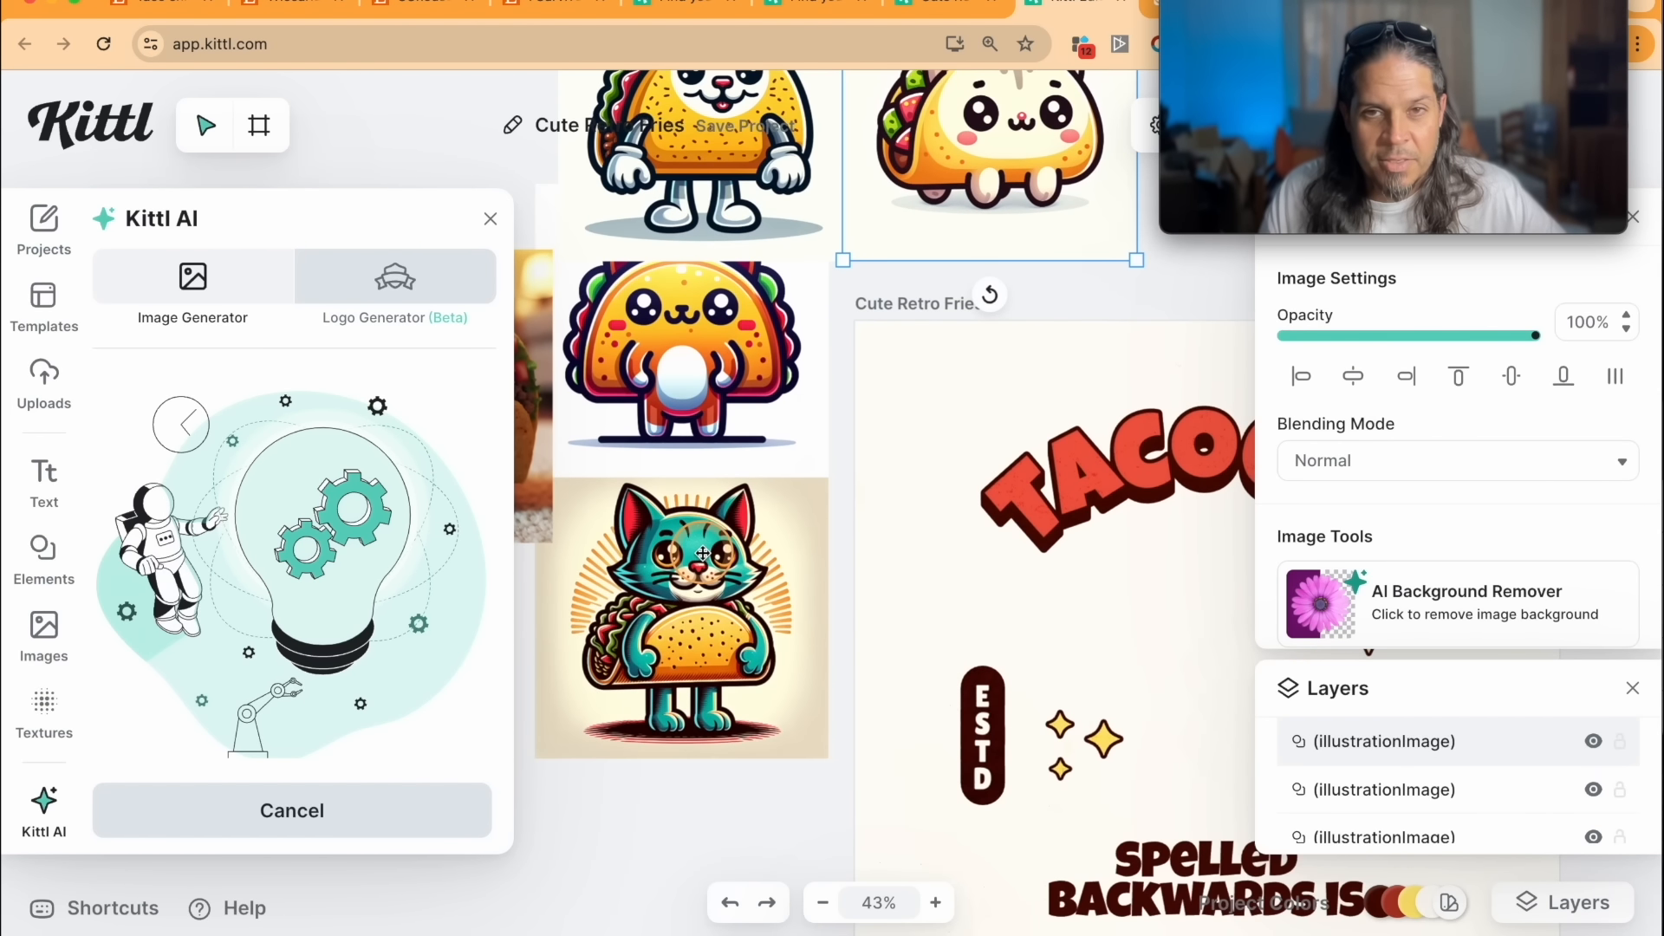
click(491, 219)
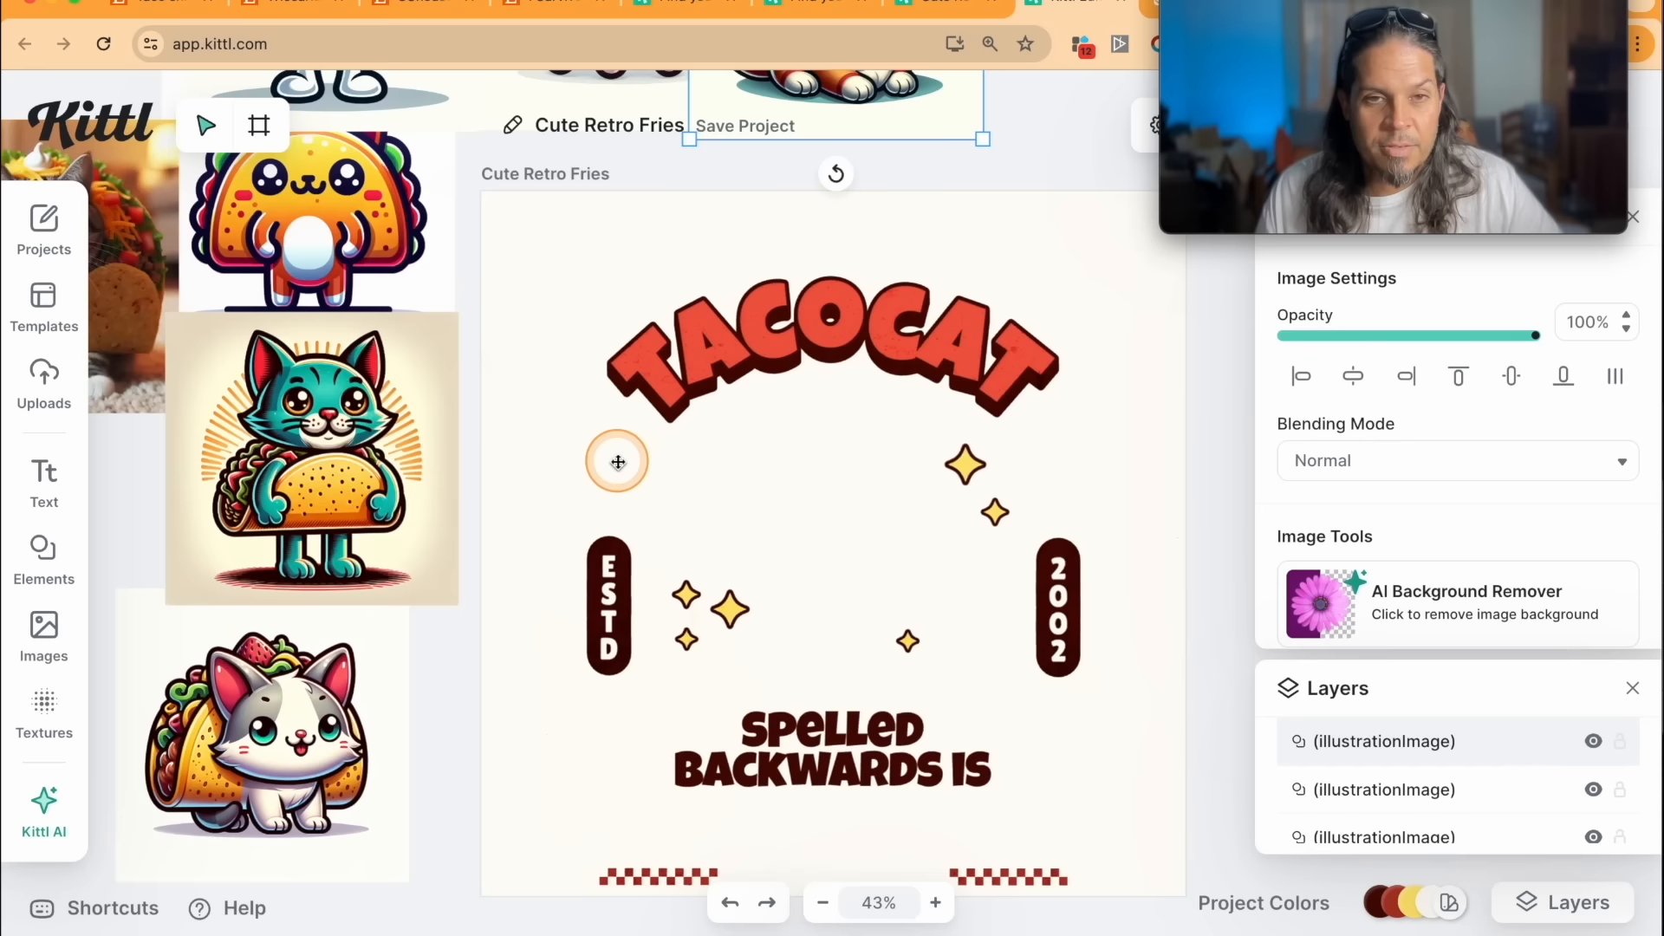
drag(252, 454, 778, 536)
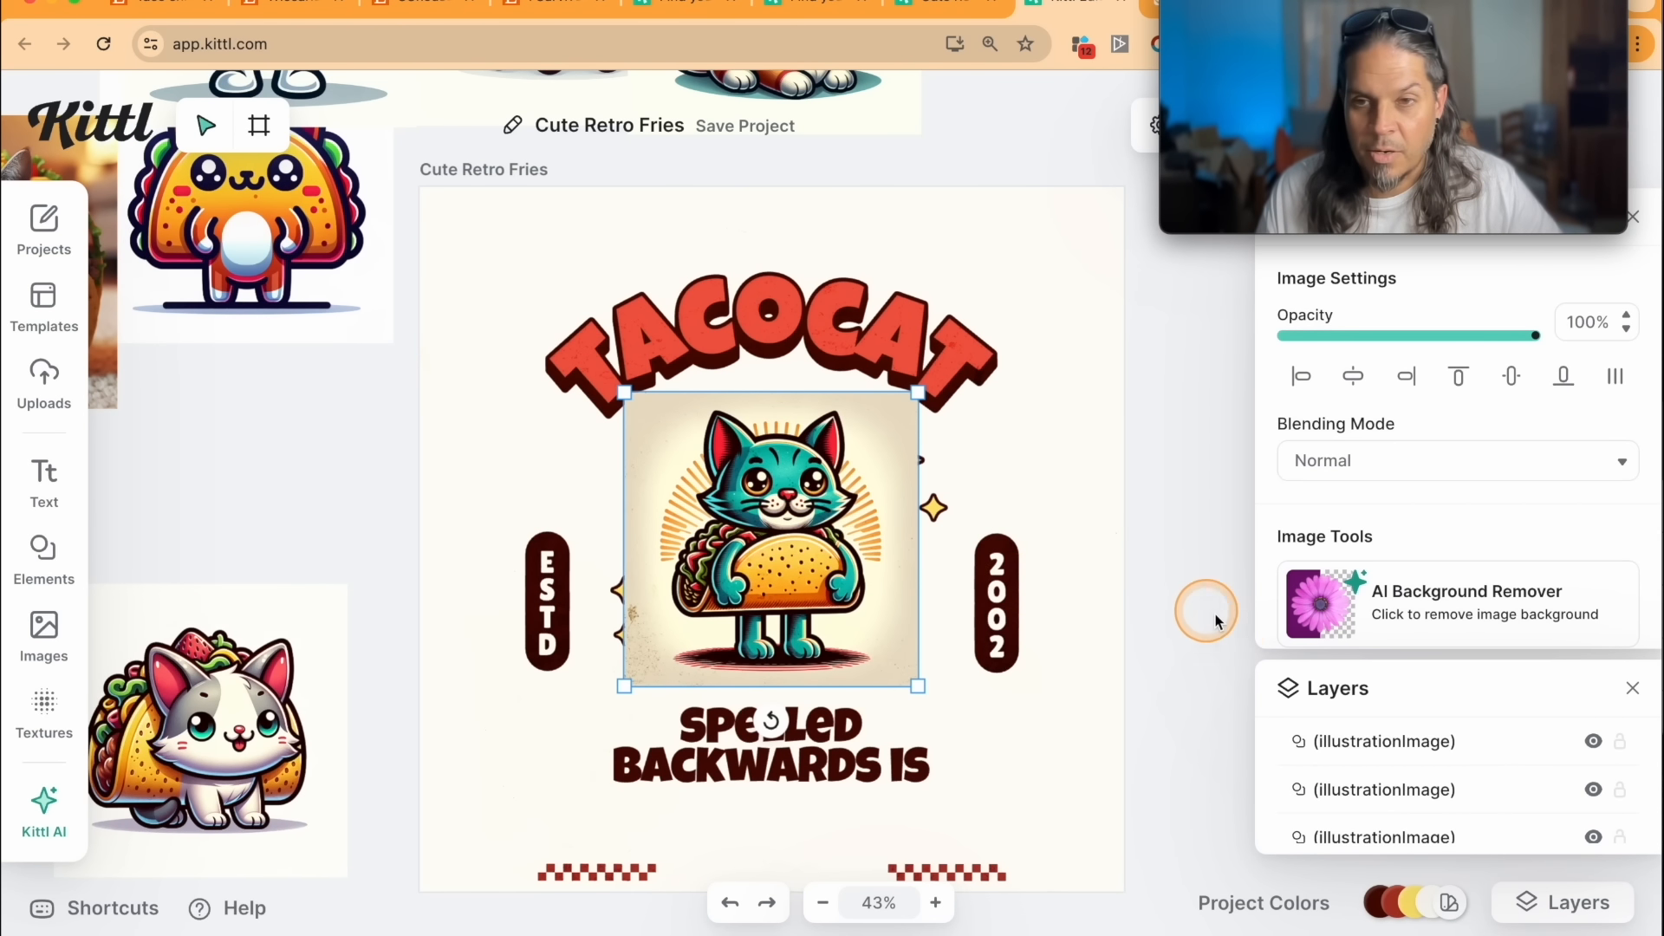
scroll(1465, 607, down, 3)
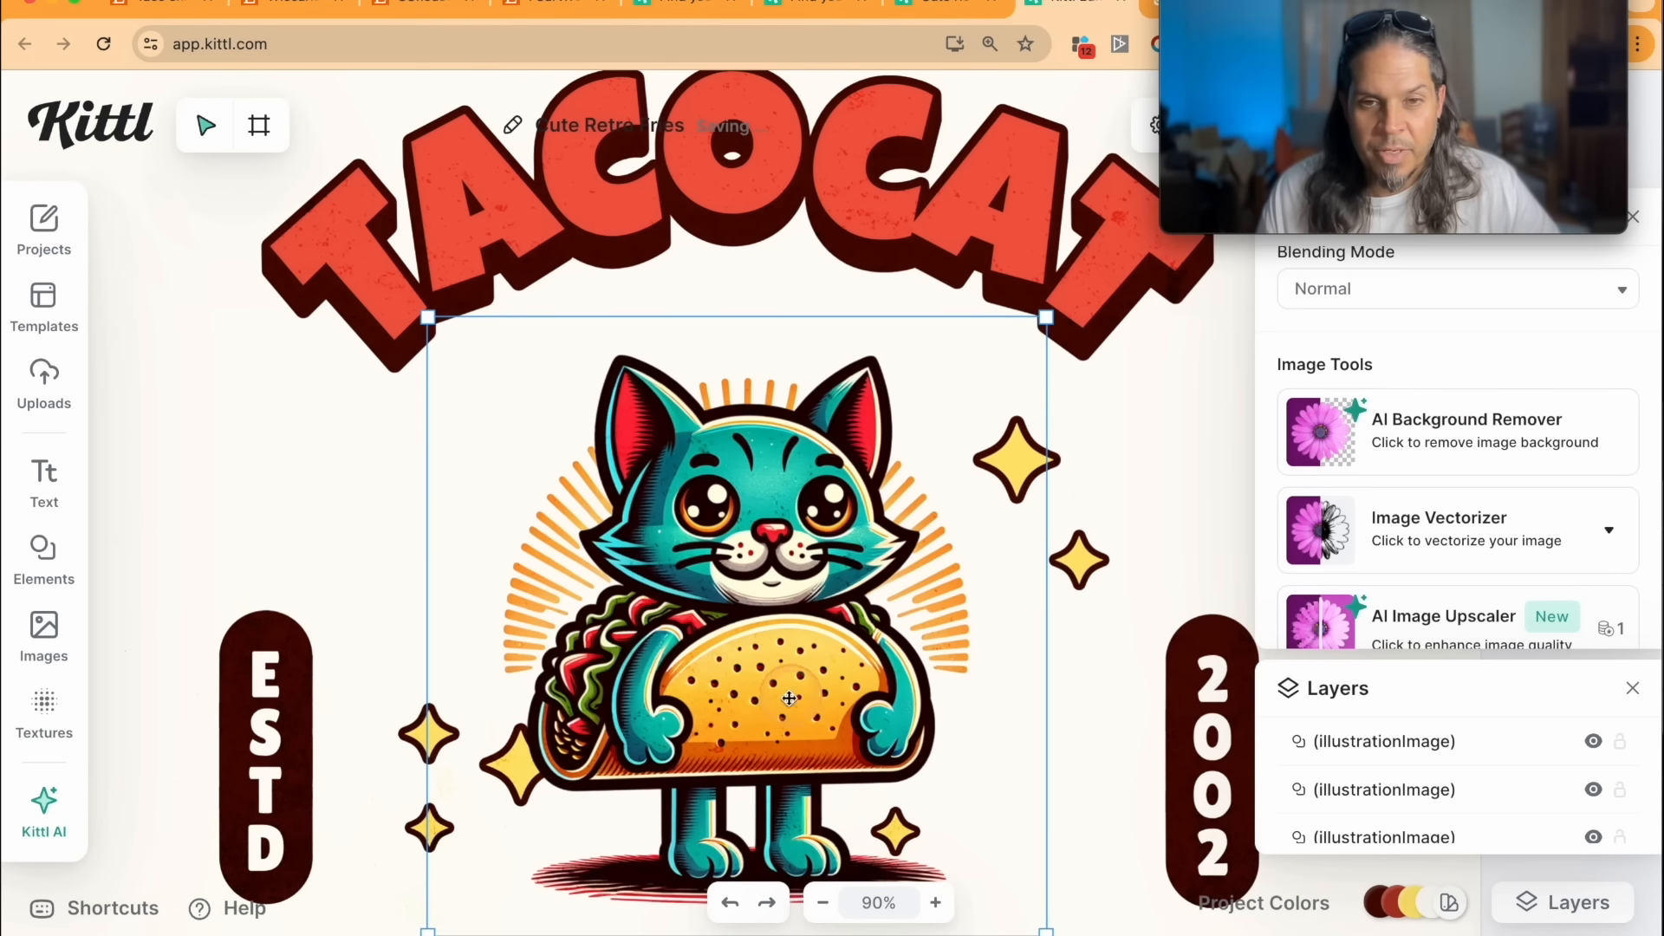
drag(792, 739, 807, 662)
Step: Vectorize the teal taco cat image with 16 colors
click(1528, 567)
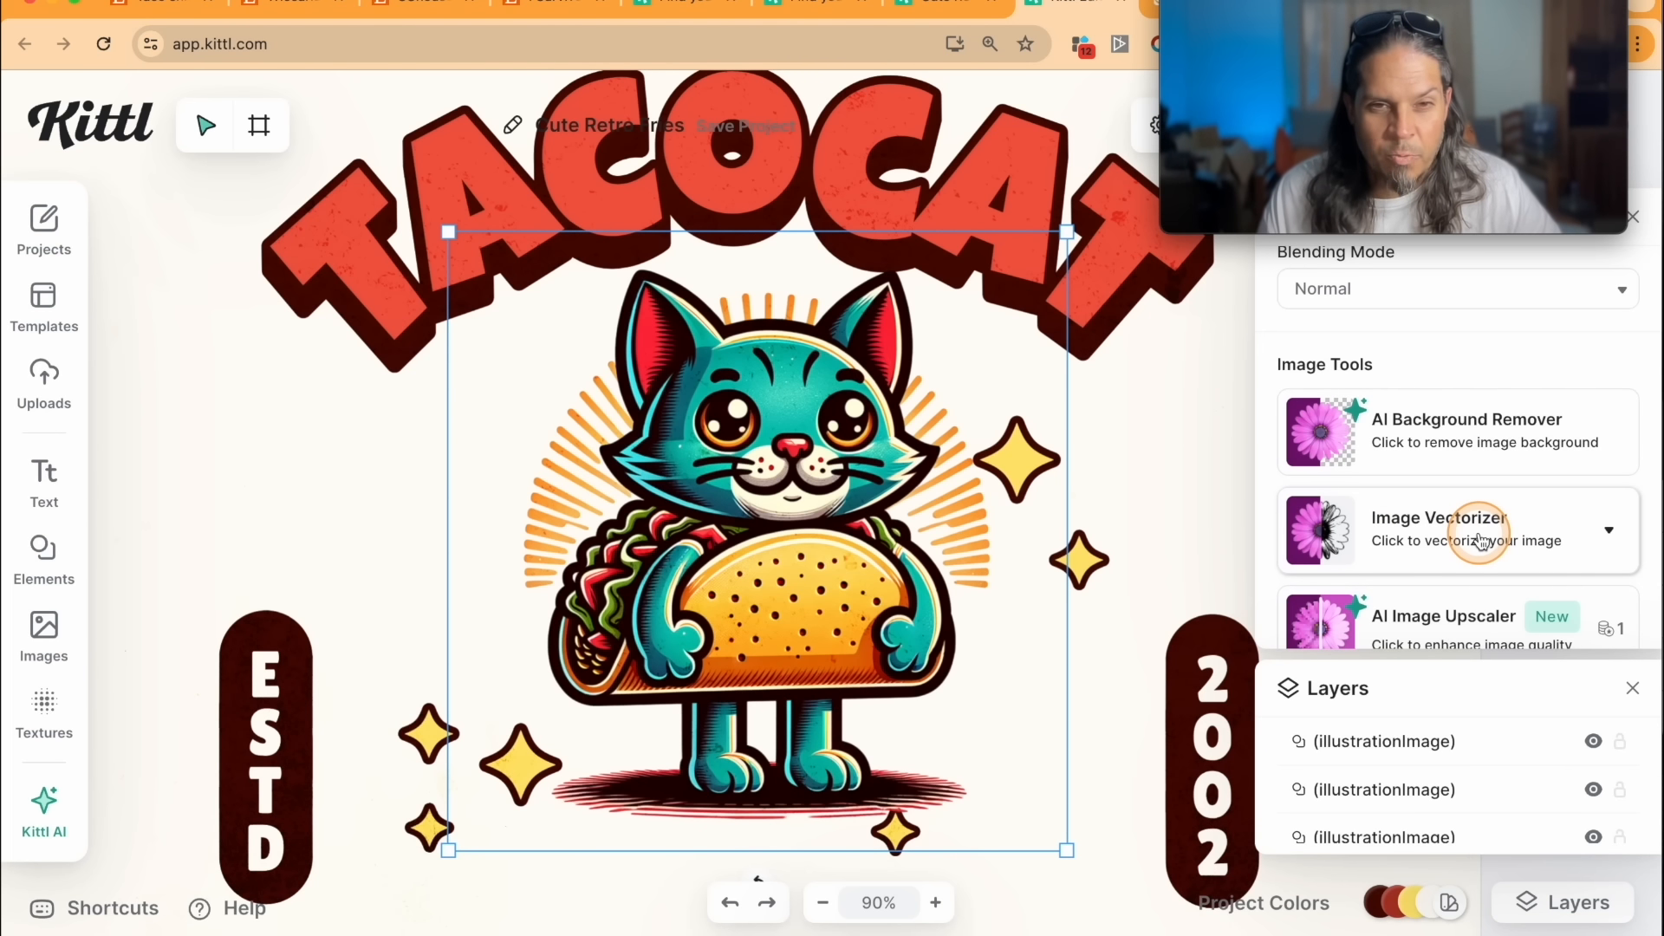
click(1611, 631)
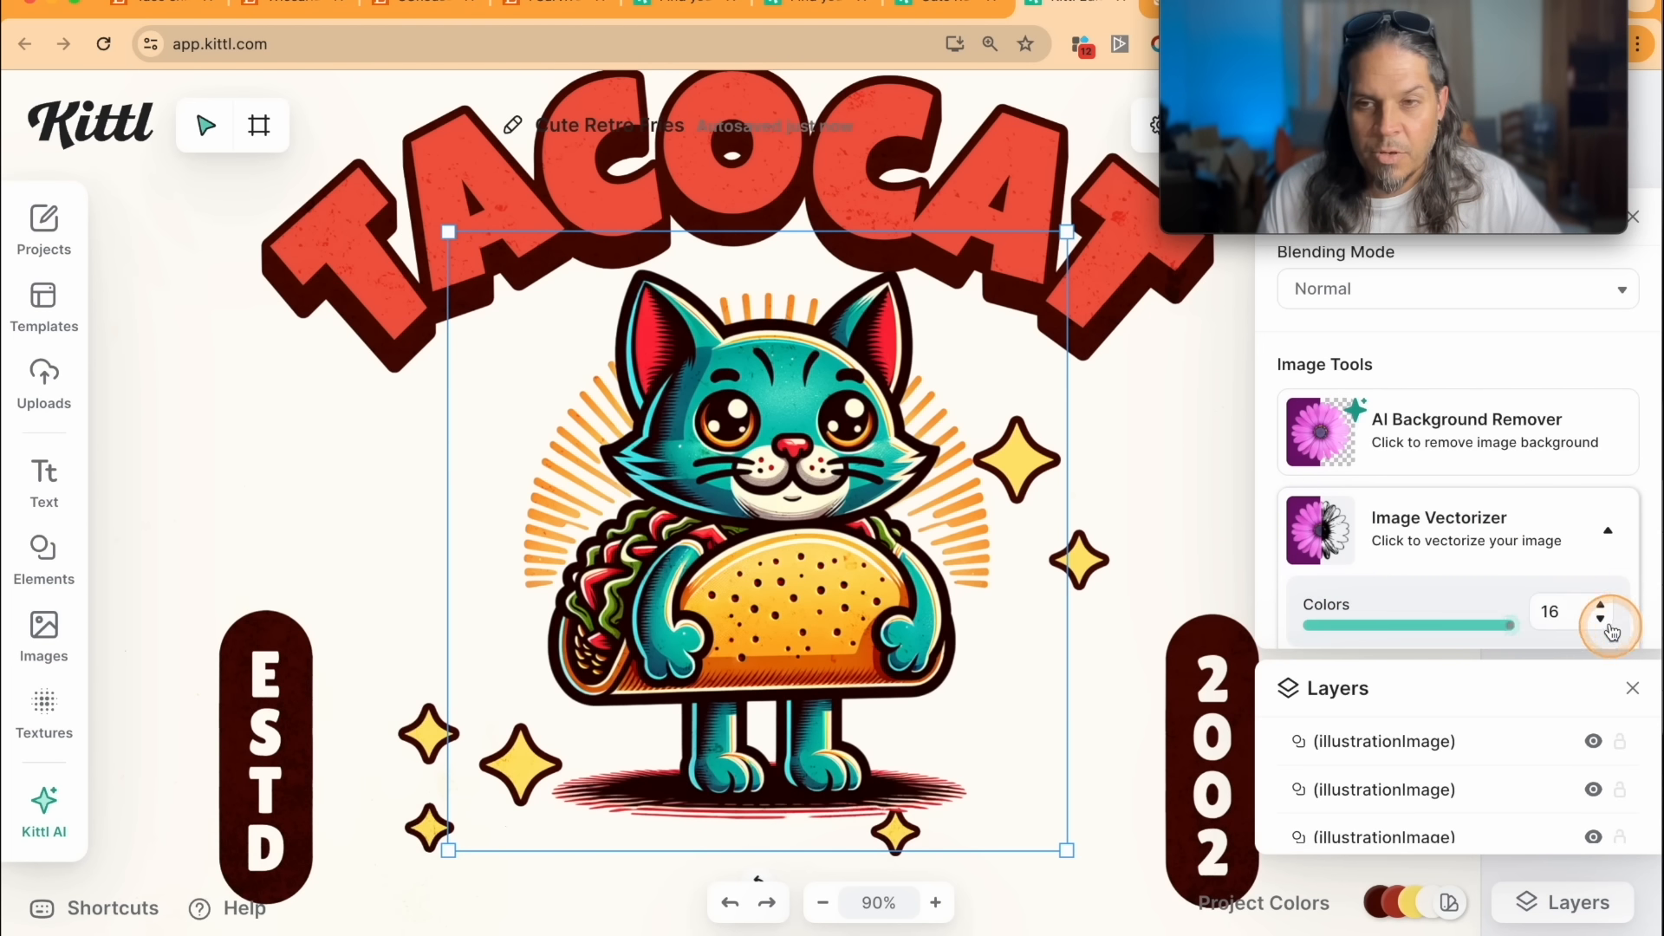
scroll(1431, 592, down, 2)
click(1486, 574)
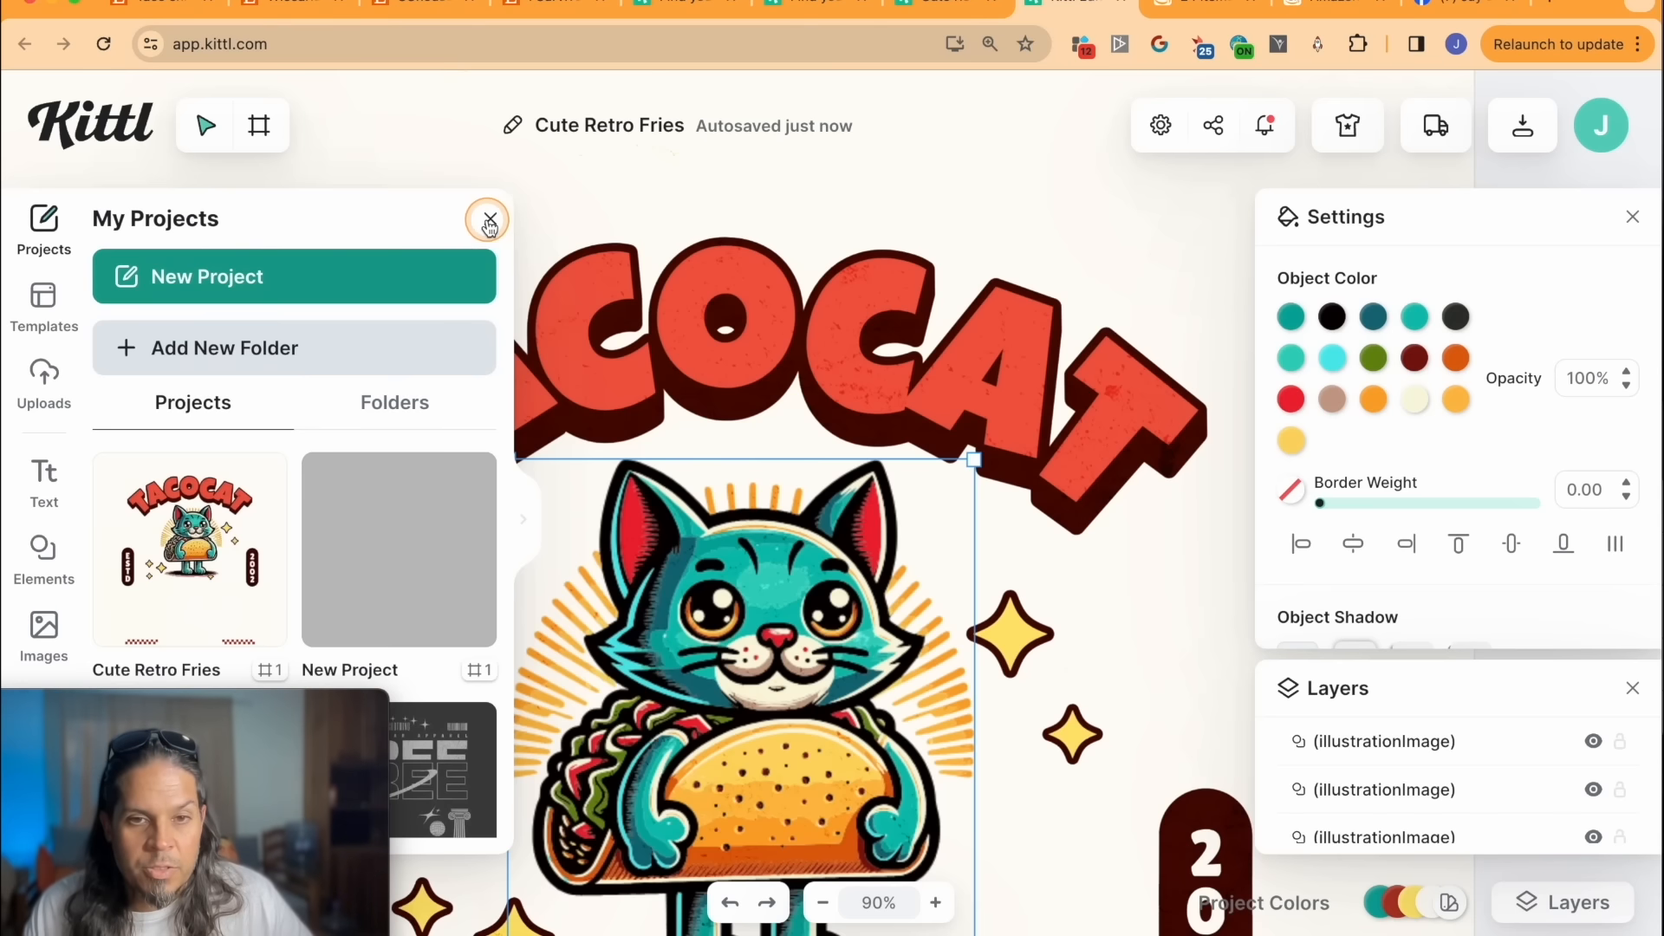
Step: Replace the cat's bright red with the coral red sampled from the TACOCAT lettering, comparing by undoing and redoing the change
click(487, 221)
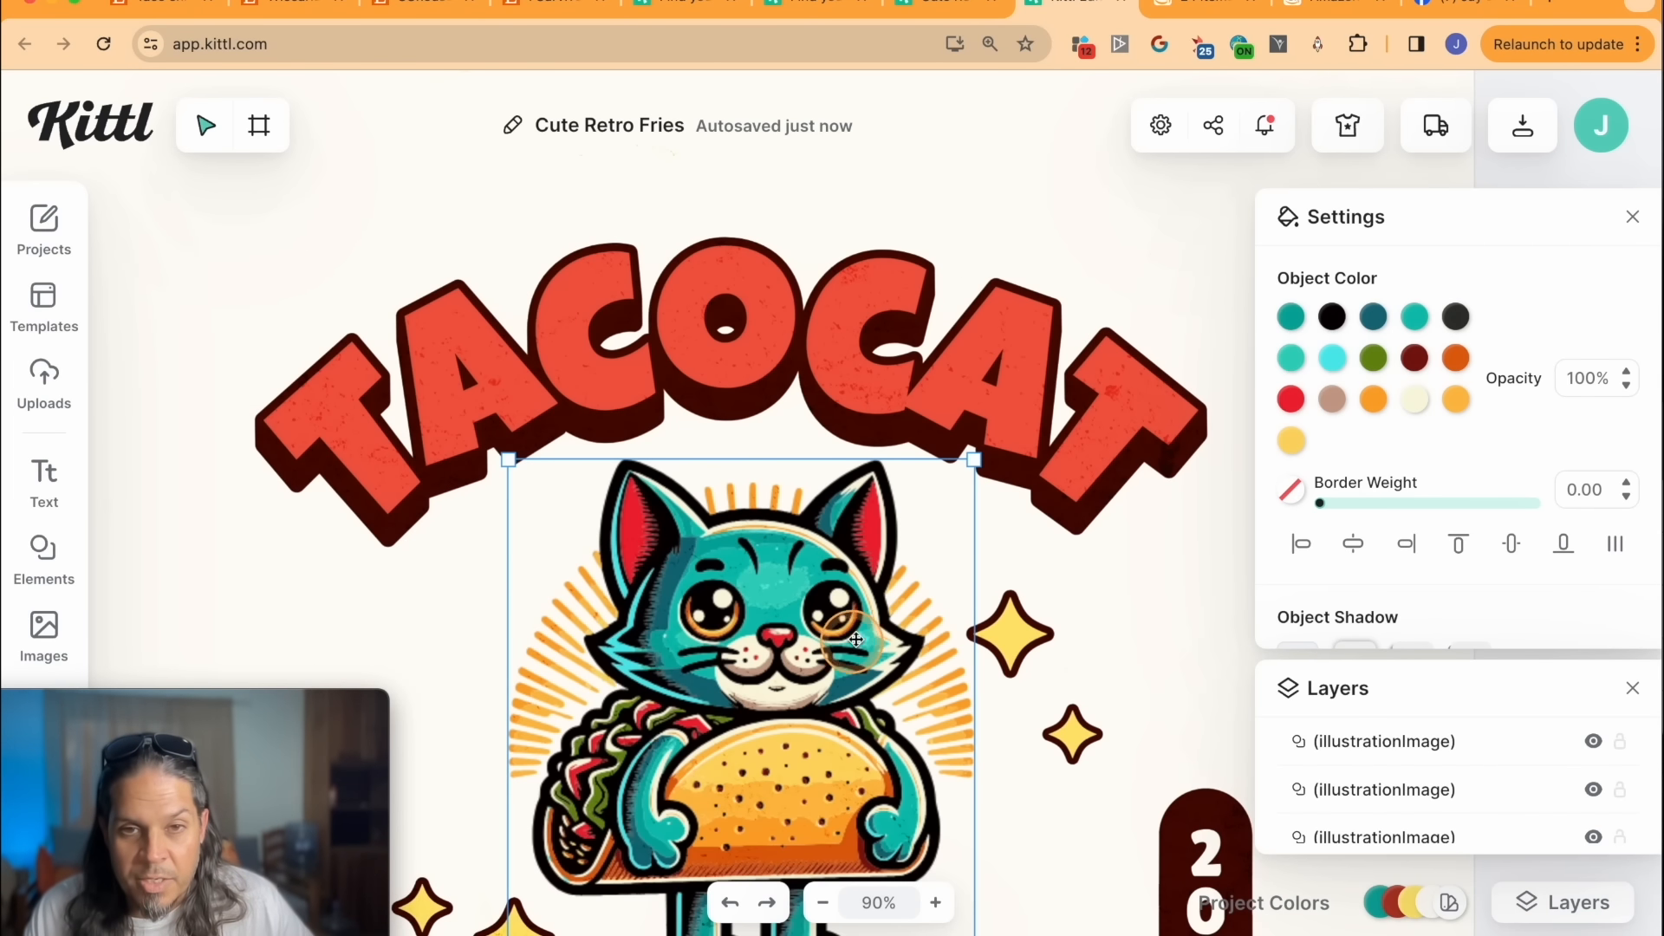
click(1291, 401)
click(1151, 845)
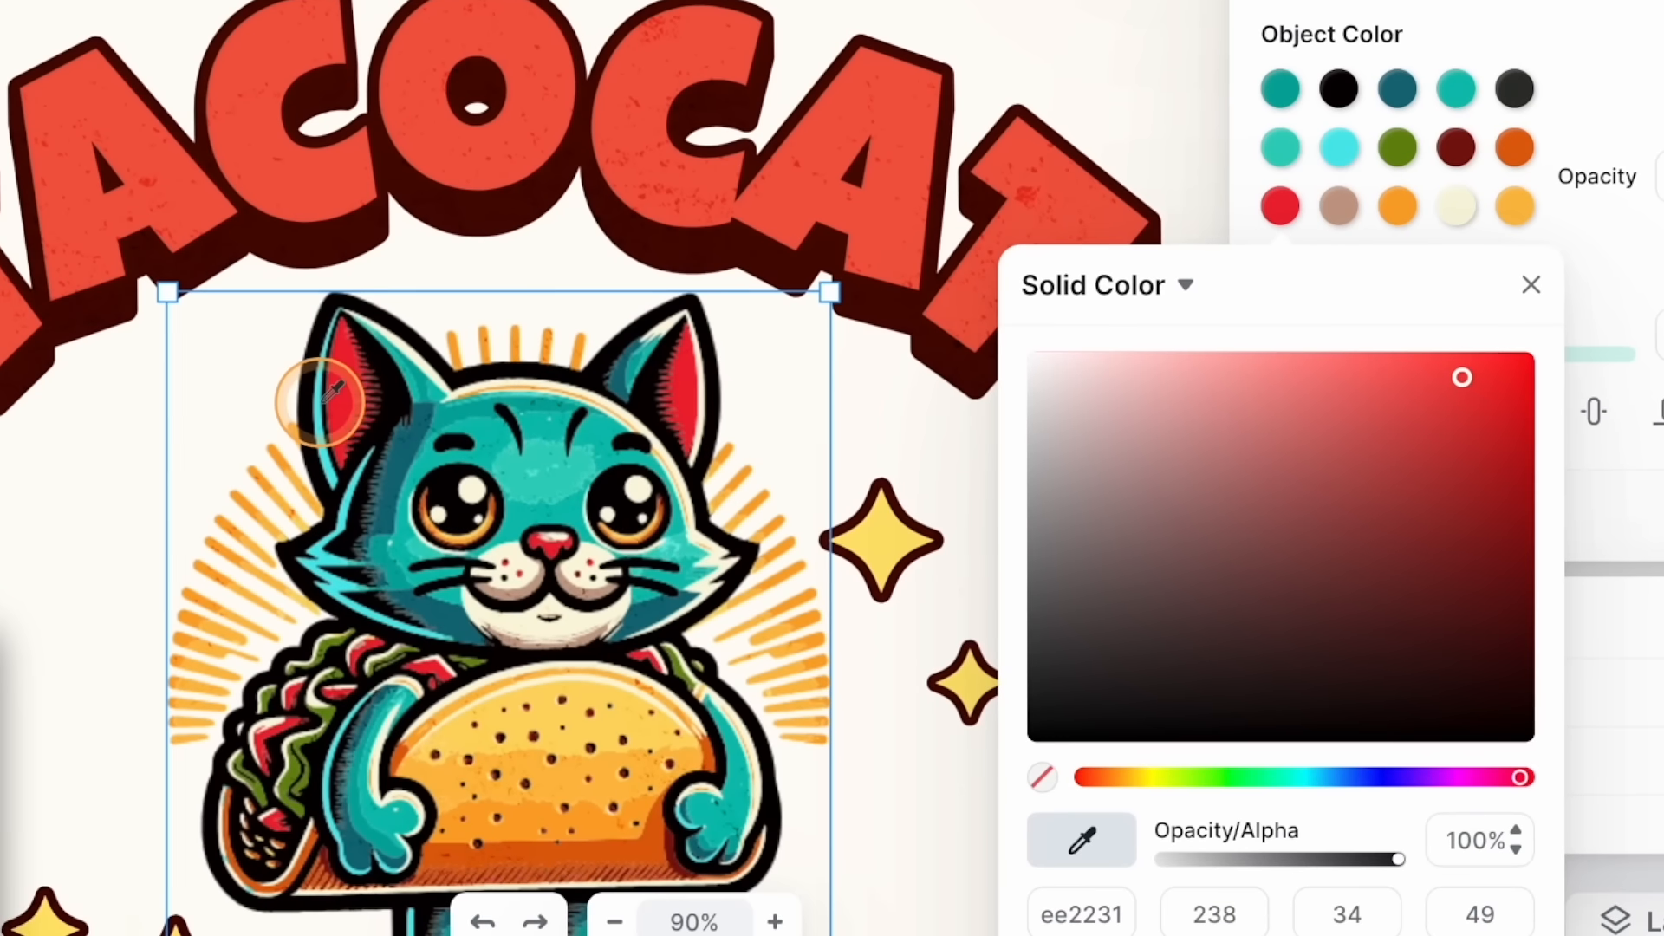
click(896, 234)
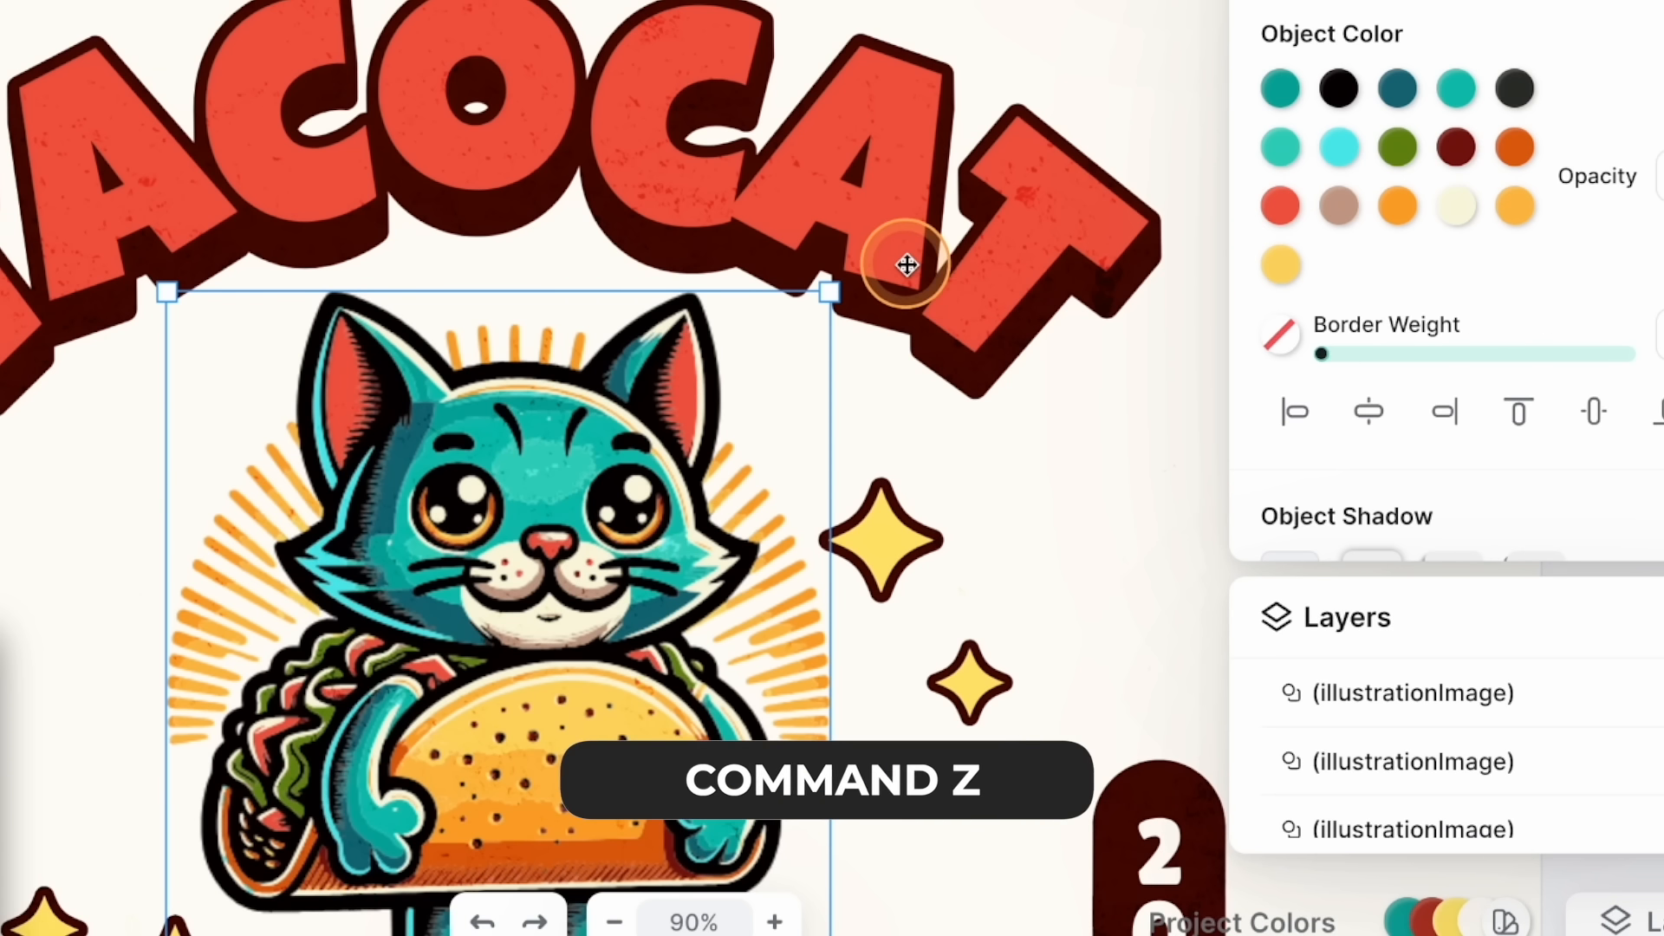
key(super+z)
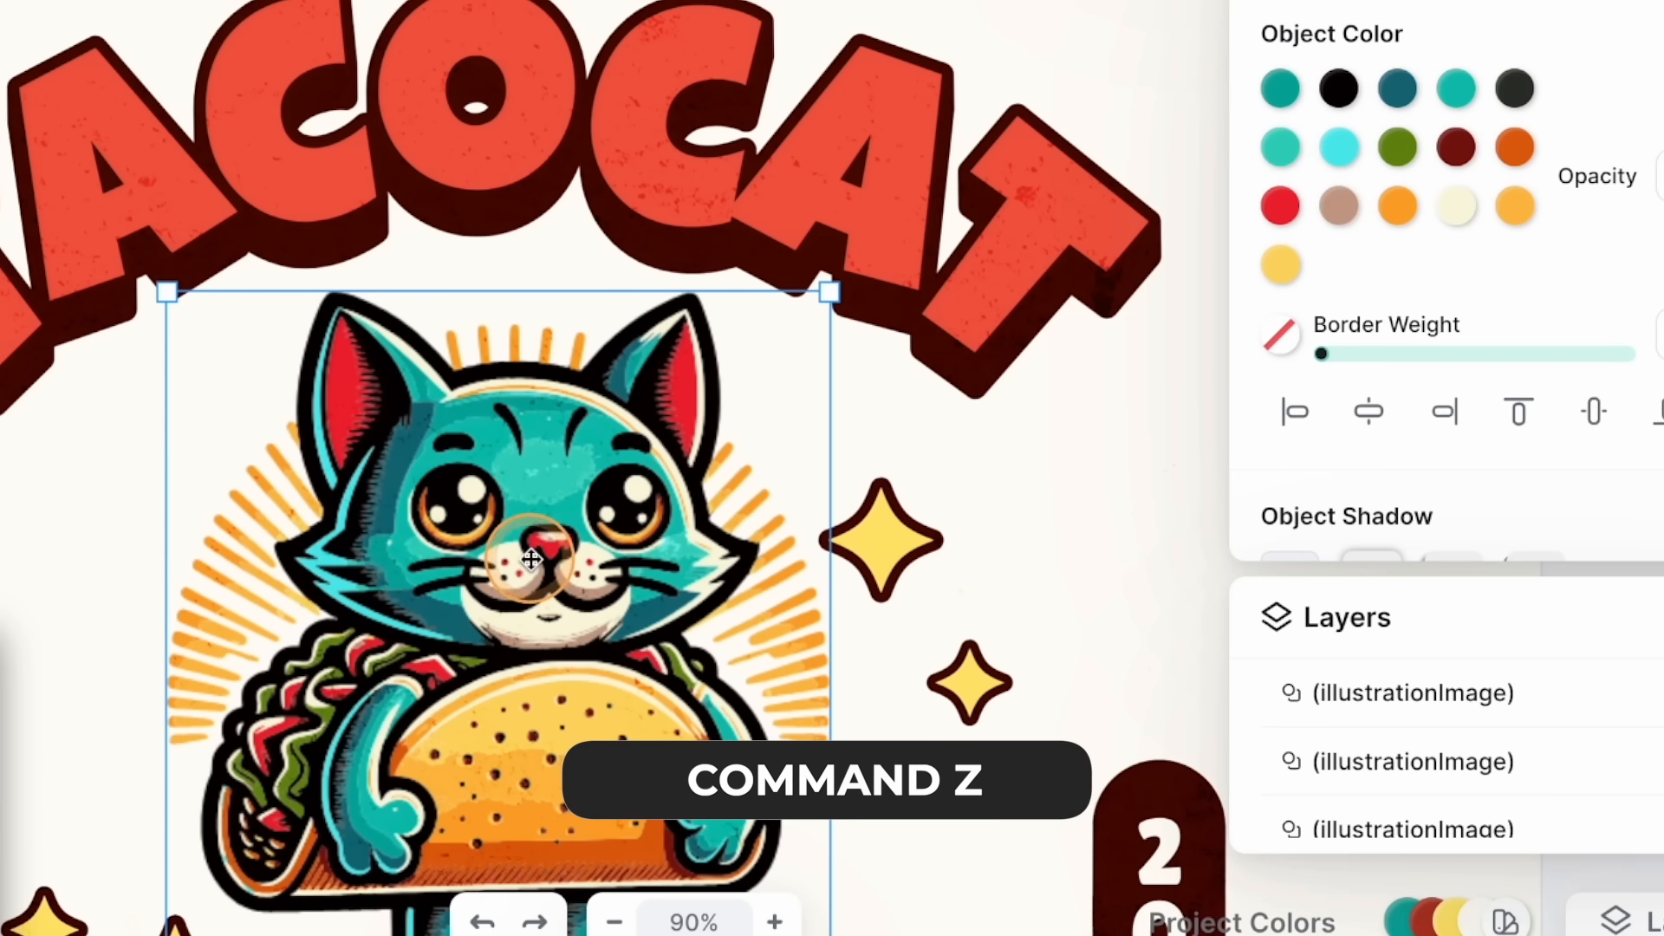
key(shift+super+z)
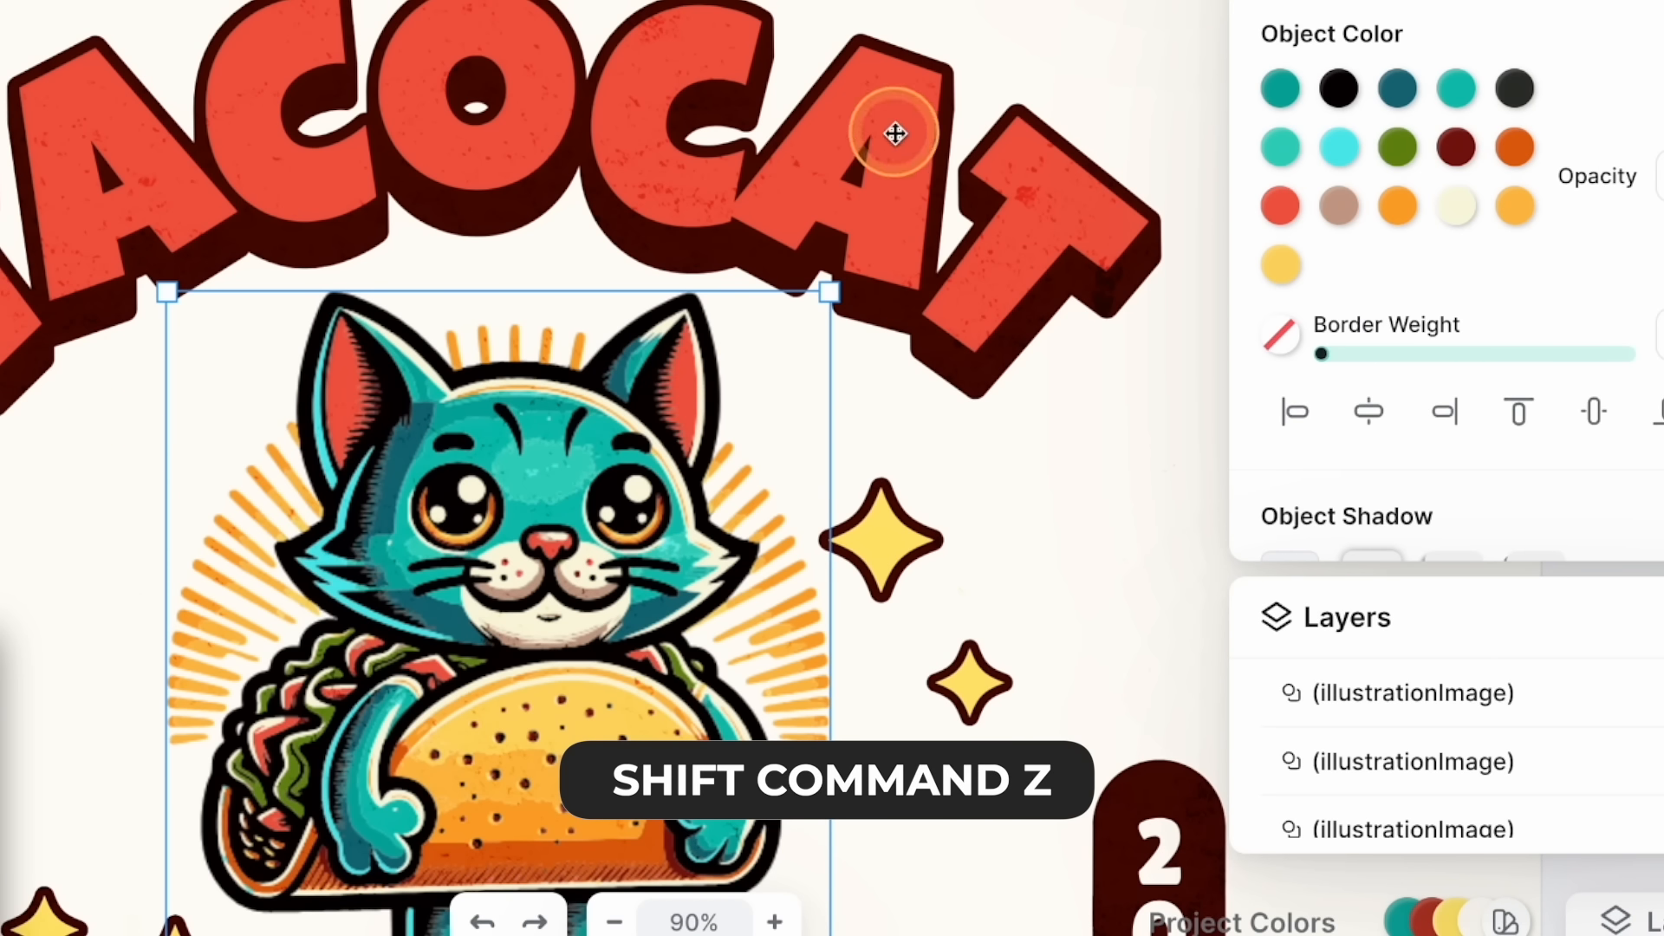
Step: Recolor the "spelled backwards is" text with the yellow sampled from the cat's taco shell
scroll(742, 516, down, 5)
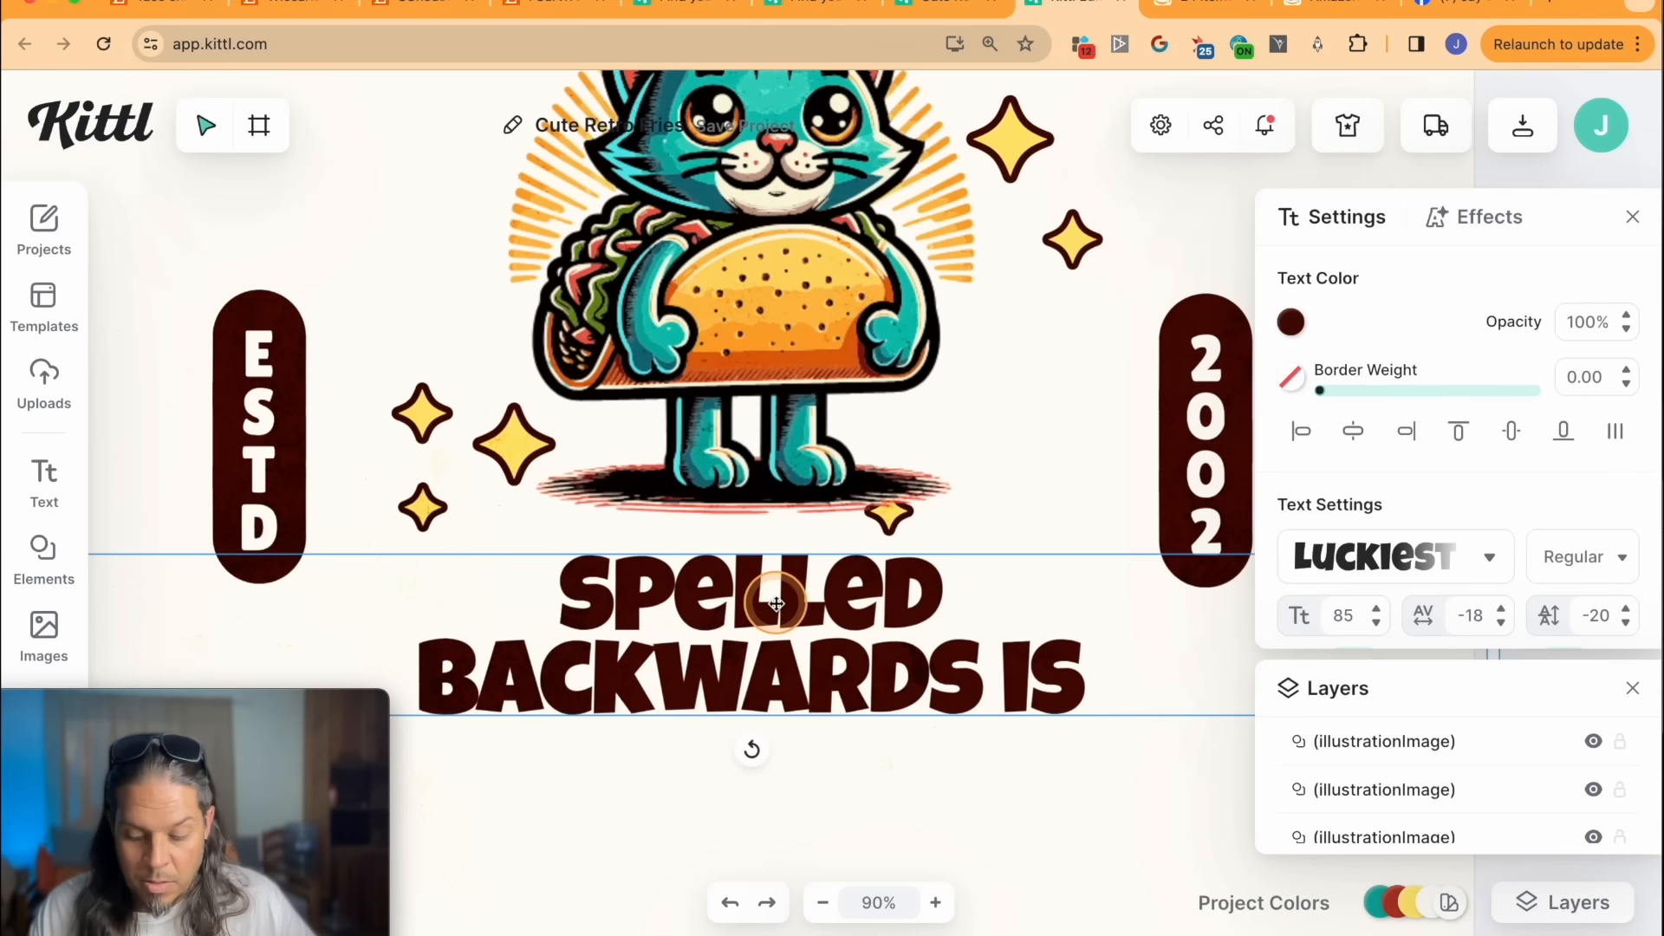
click(1291, 322)
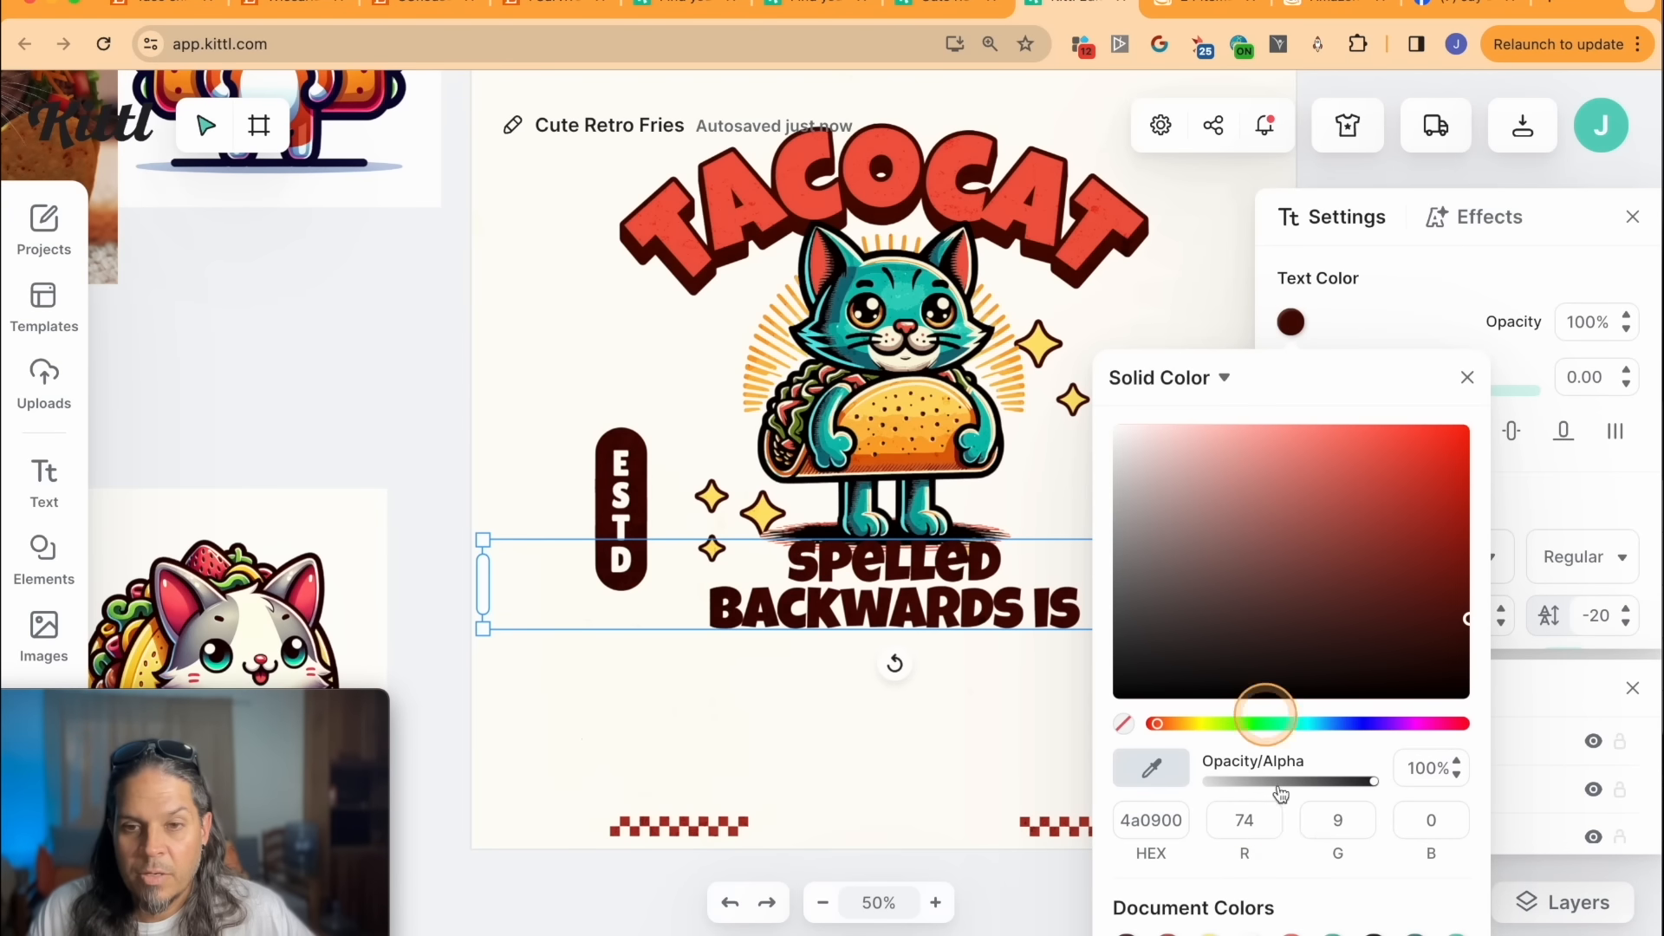
click(935, 398)
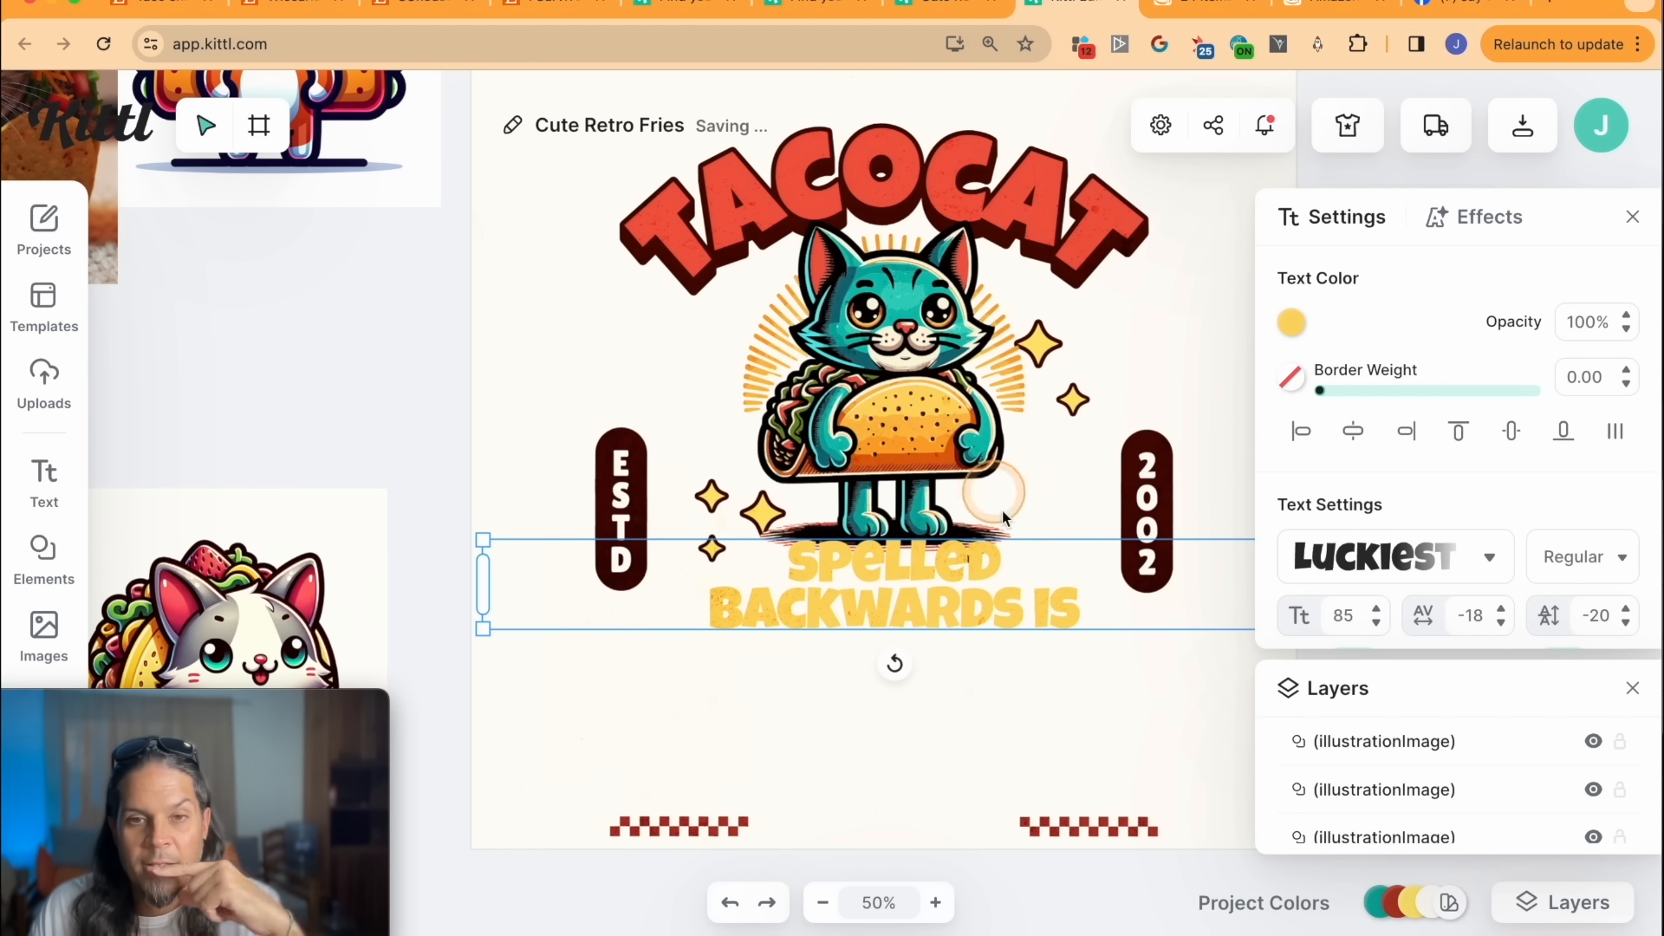
Step: Give the "spelled backwards is" text a thin dark brown border with a weight of 1.60
click(1474, 217)
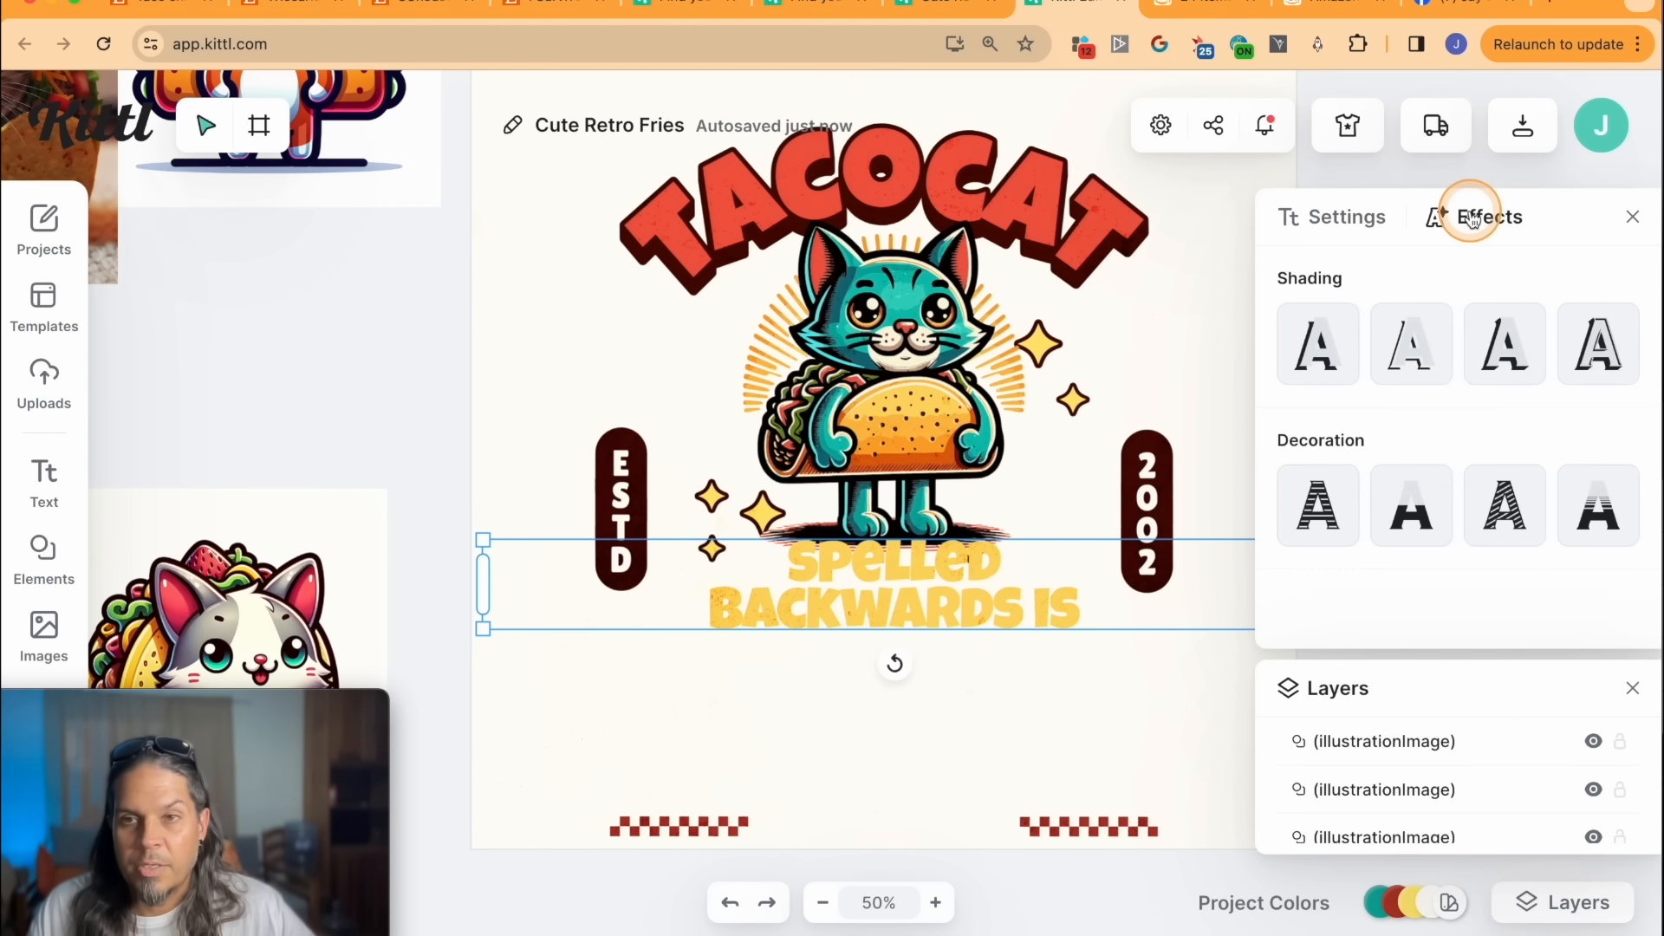
click(1510, 364)
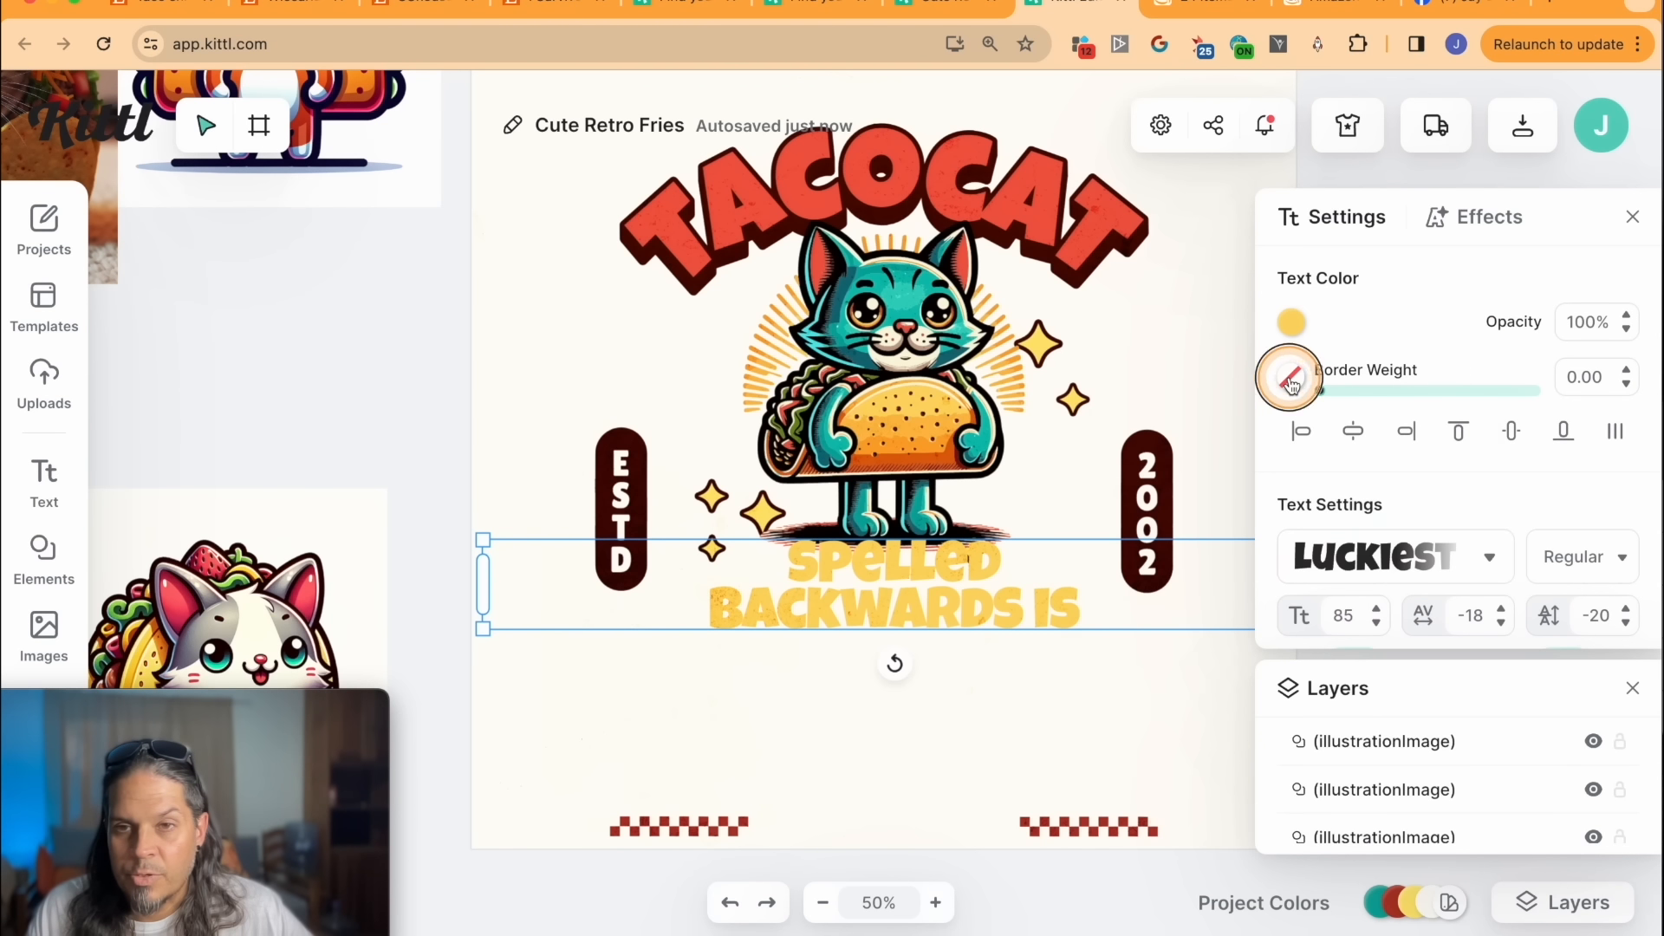
click(1292, 379)
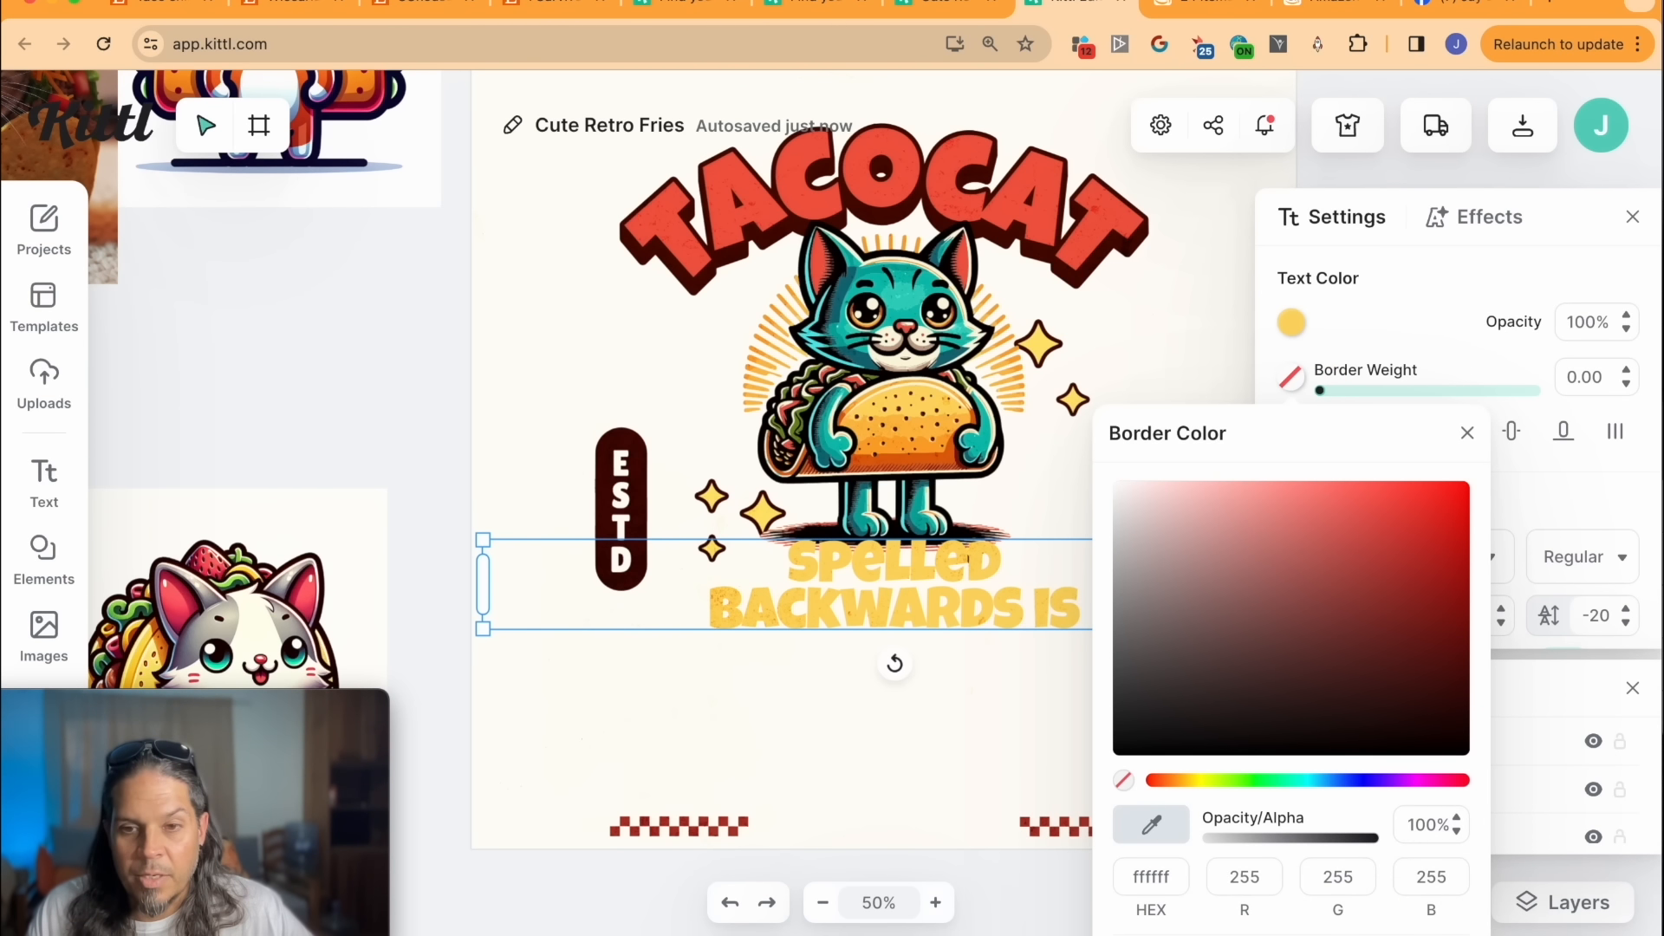
click(1067, 279)
drag(1320, 391, 1332, 396)
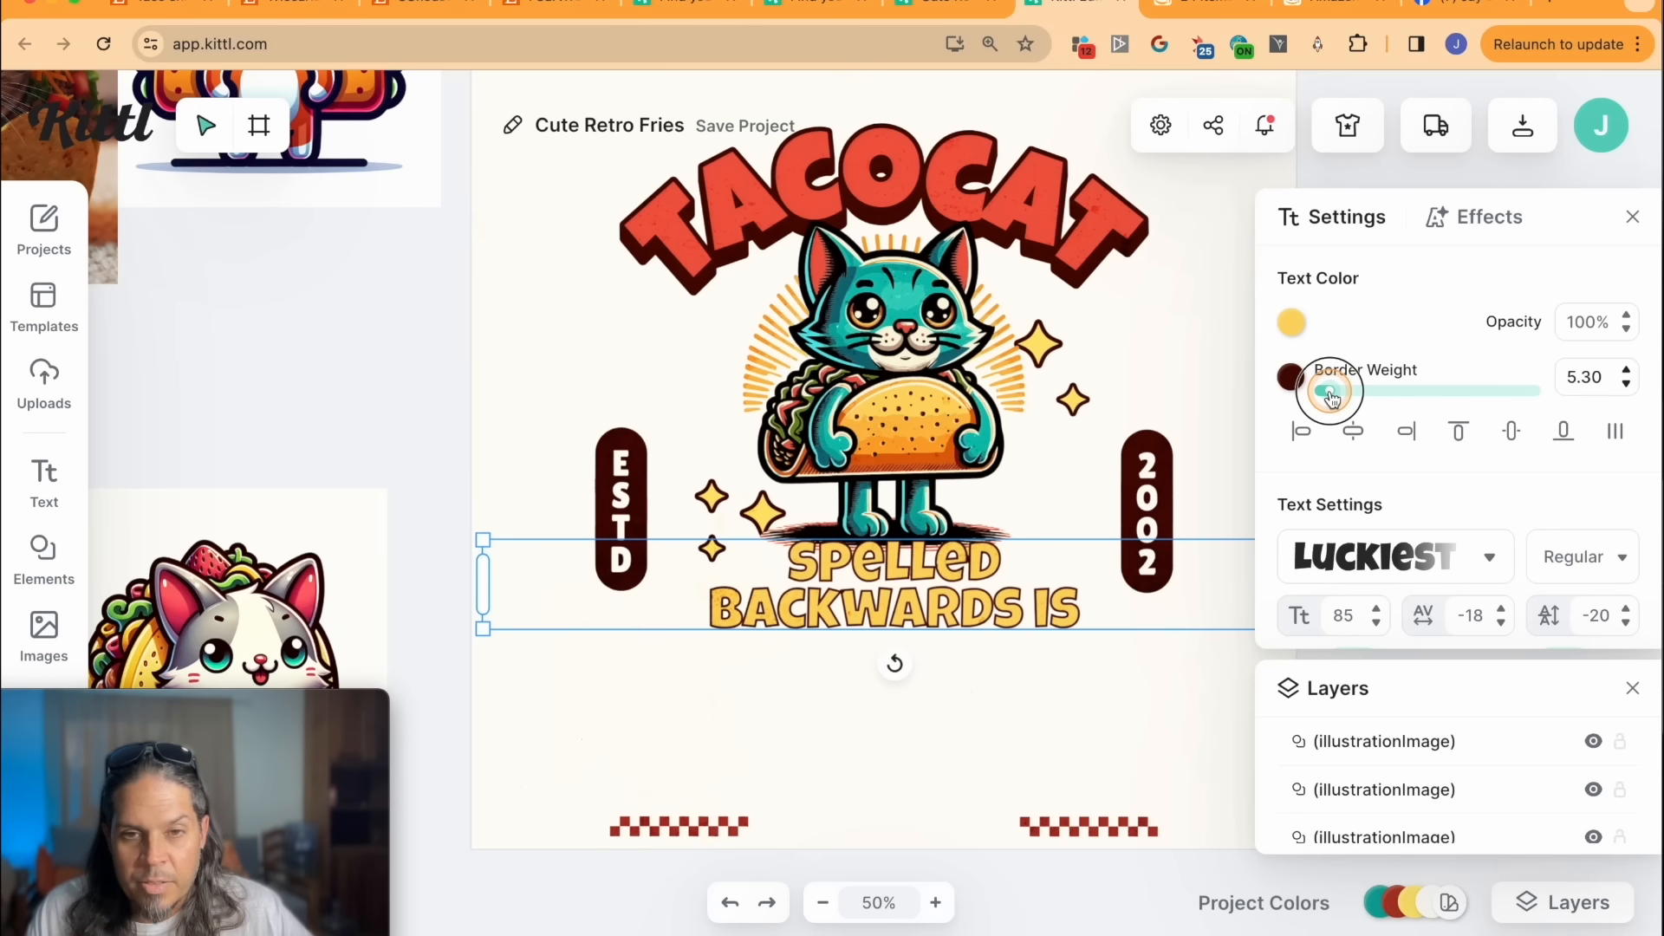
Step: Apply a Block Shadow to the "spelled backwards is" text and color the shadow dark brown
click(1474, 217)
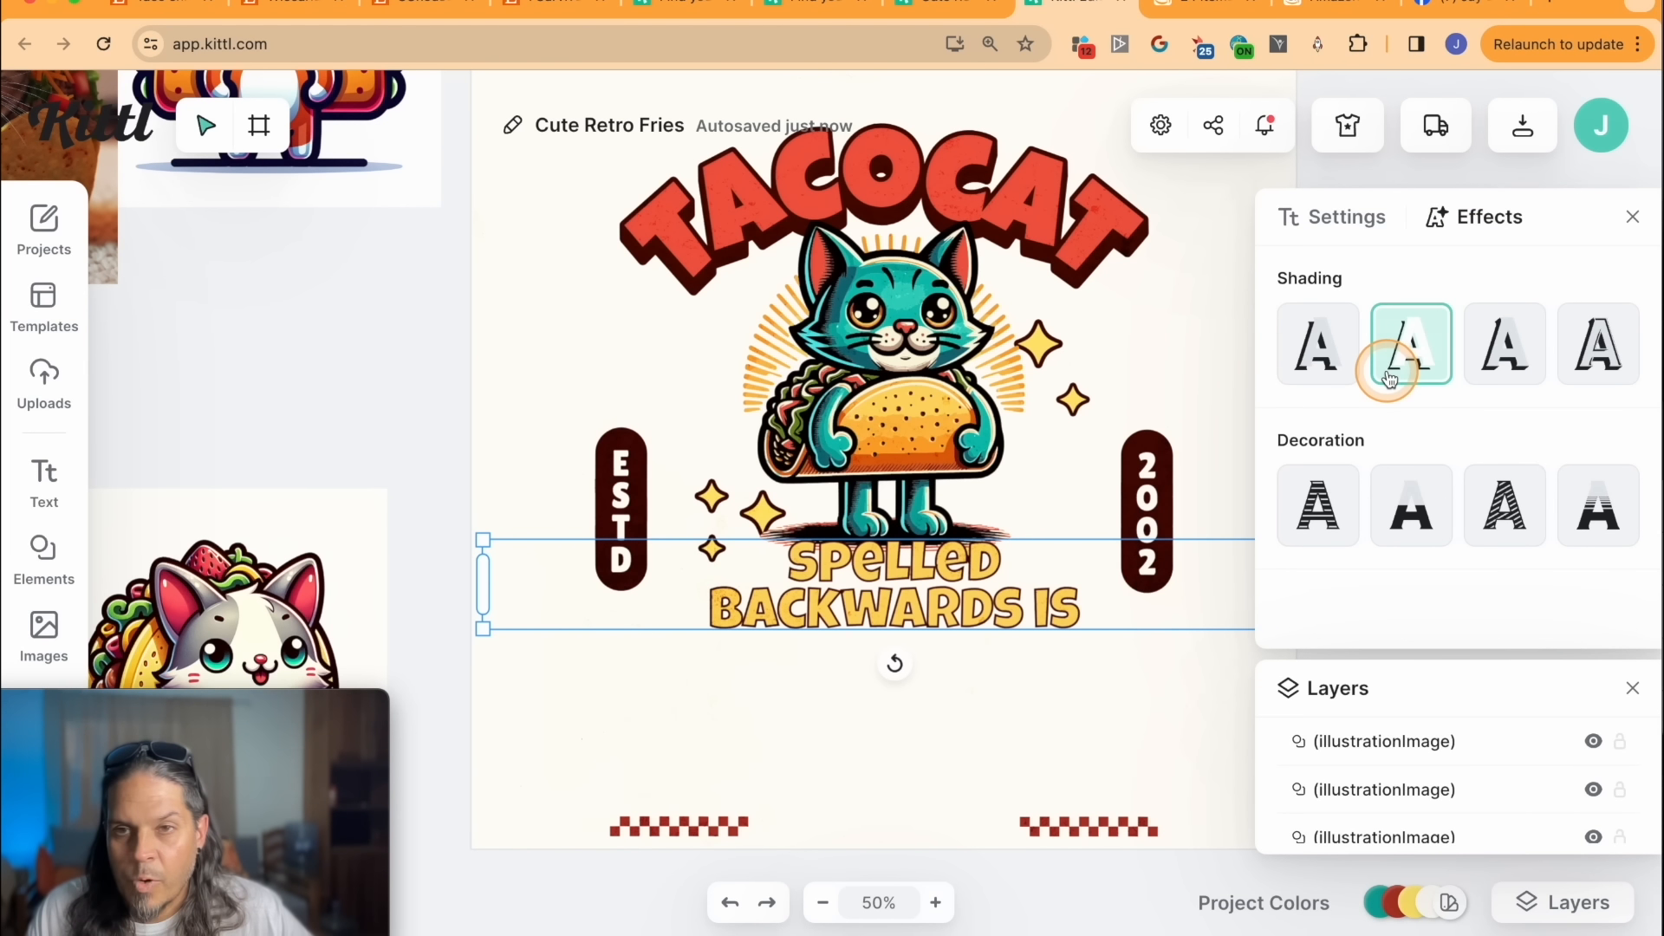
click(1505, 343)
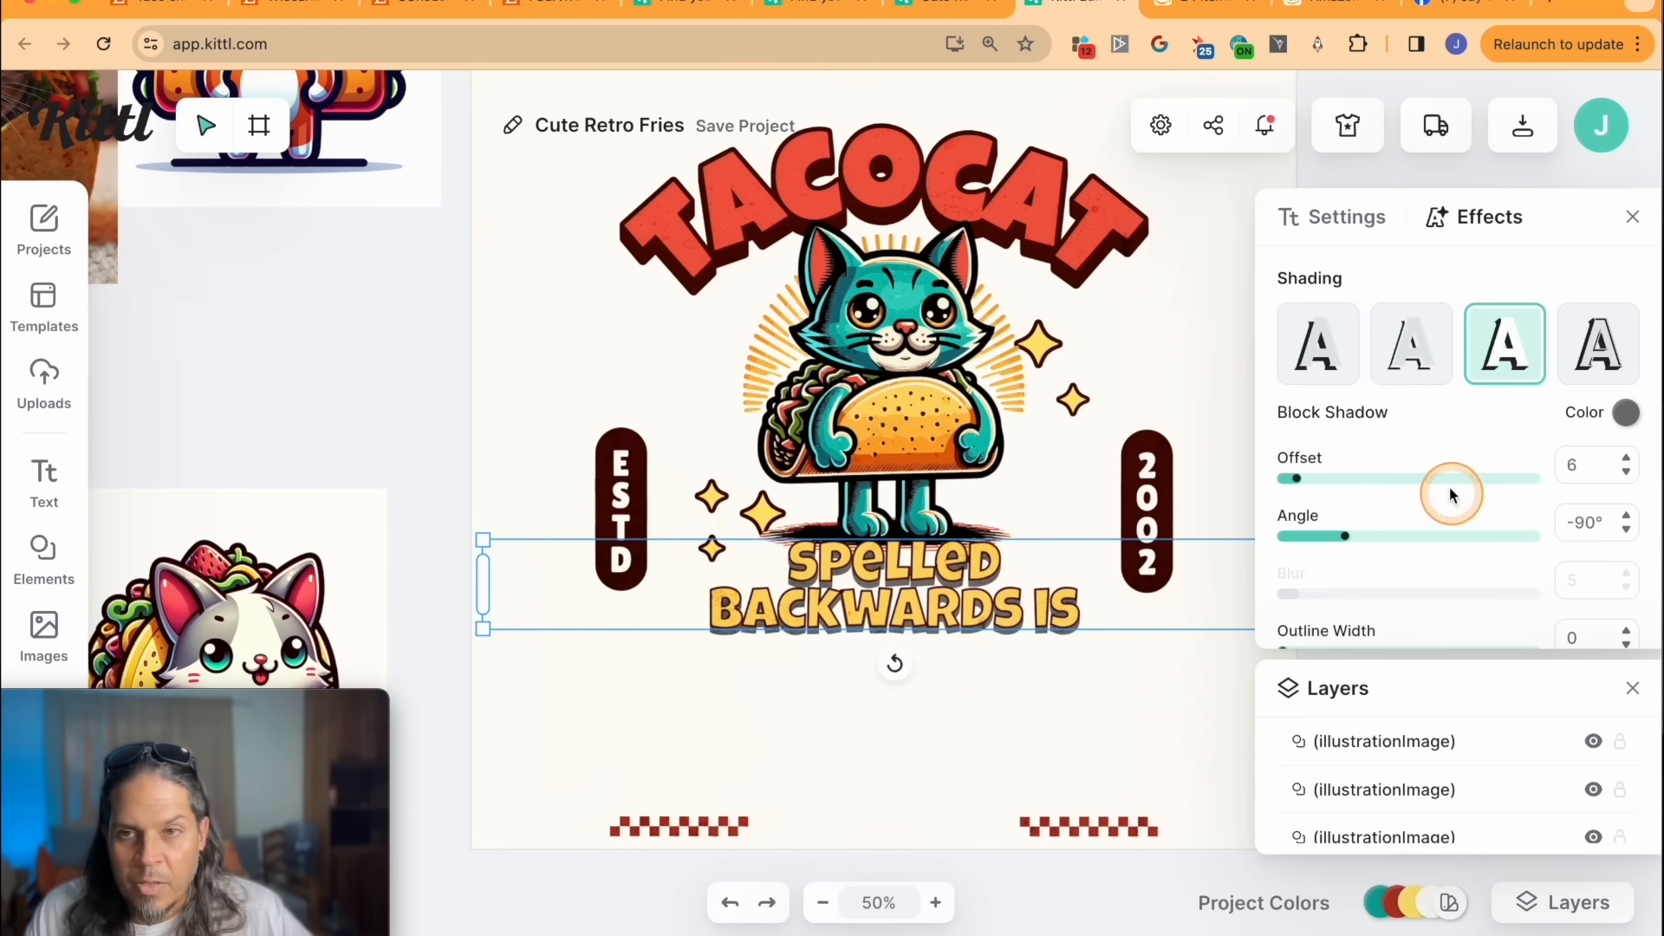
click(1626, 415)
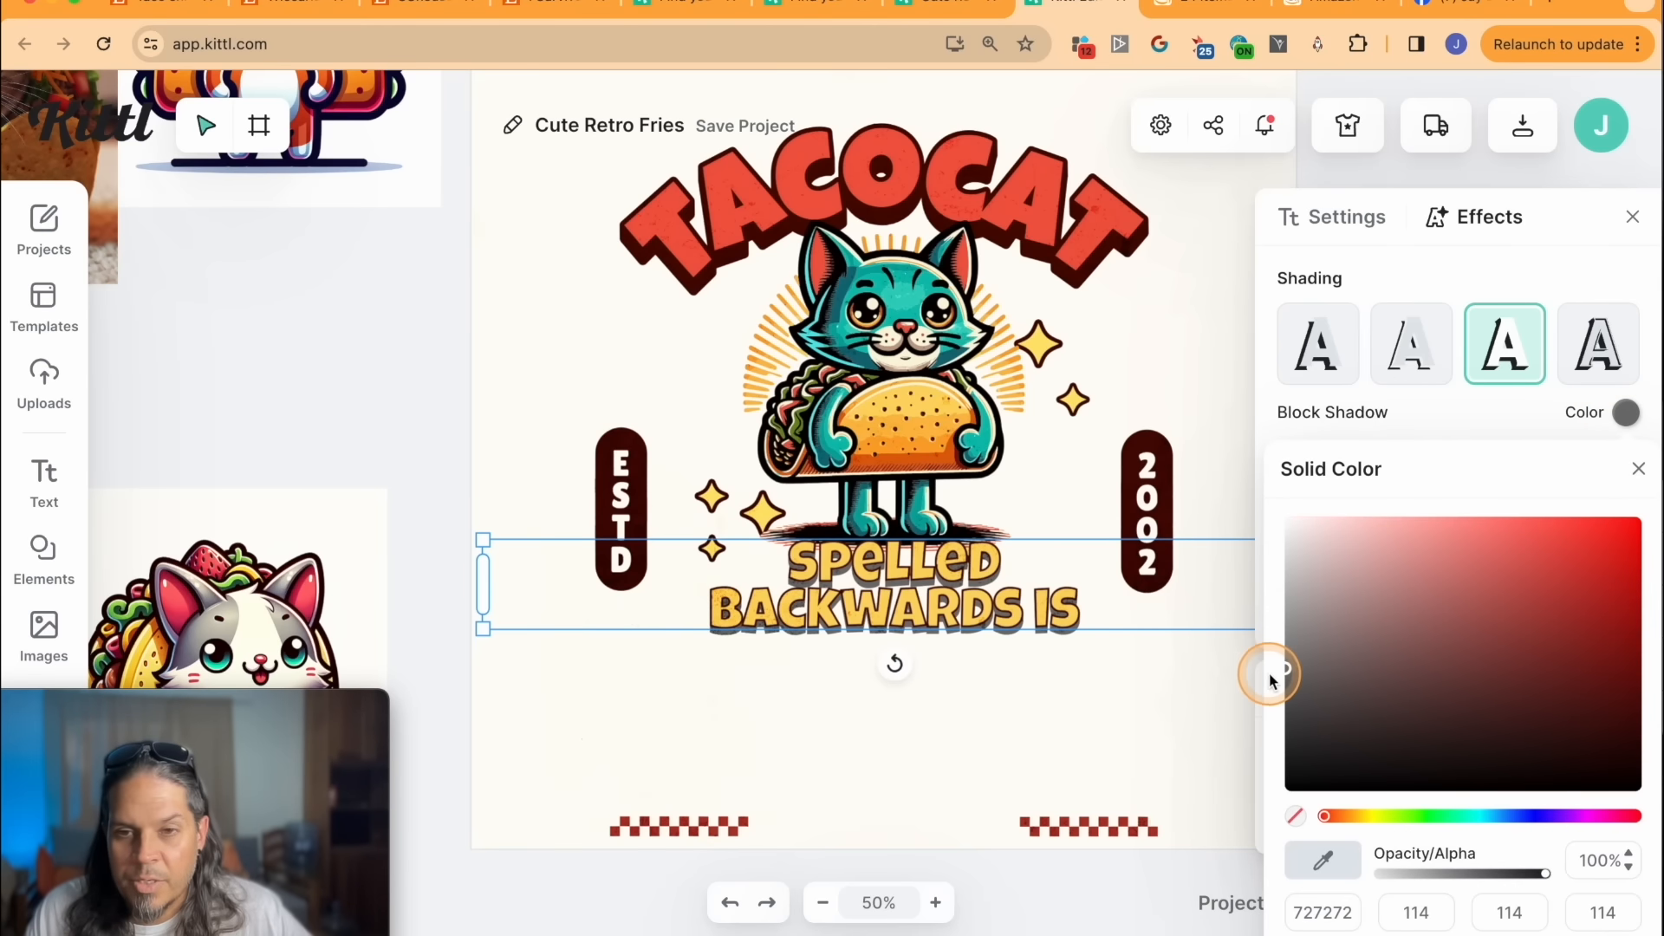
Step: Duplicate the "spelled backwards is" text in place by copying and pasting it
scroll(1031, 508, up, 3)
right_click(875, 495)
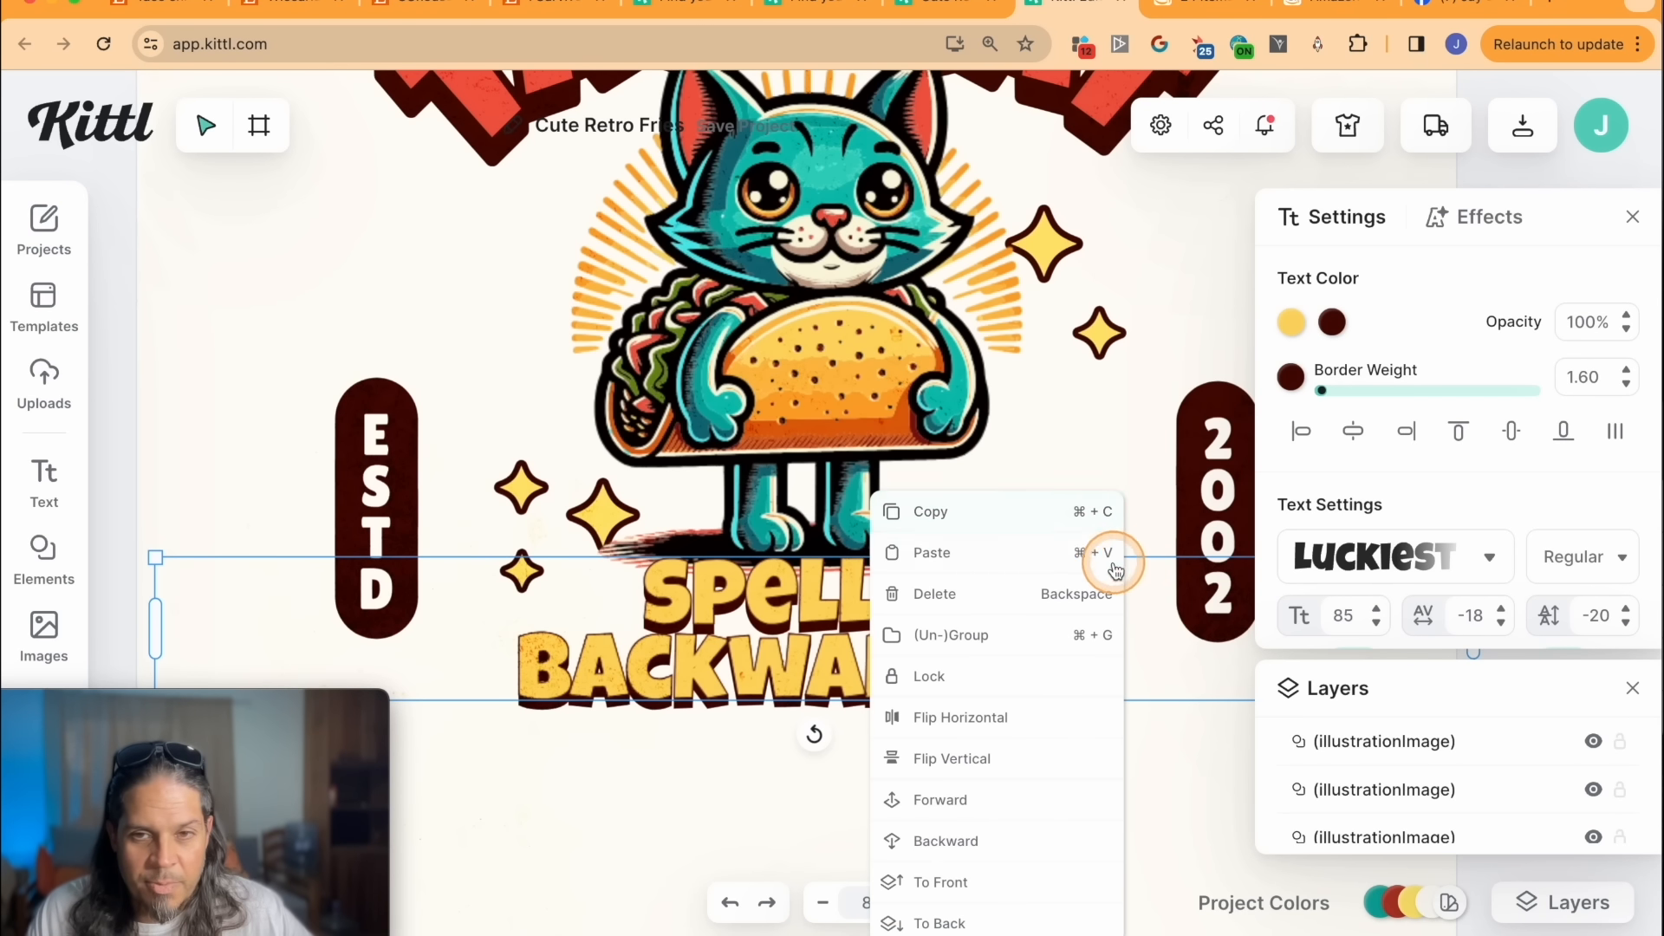
click(1028, 515)
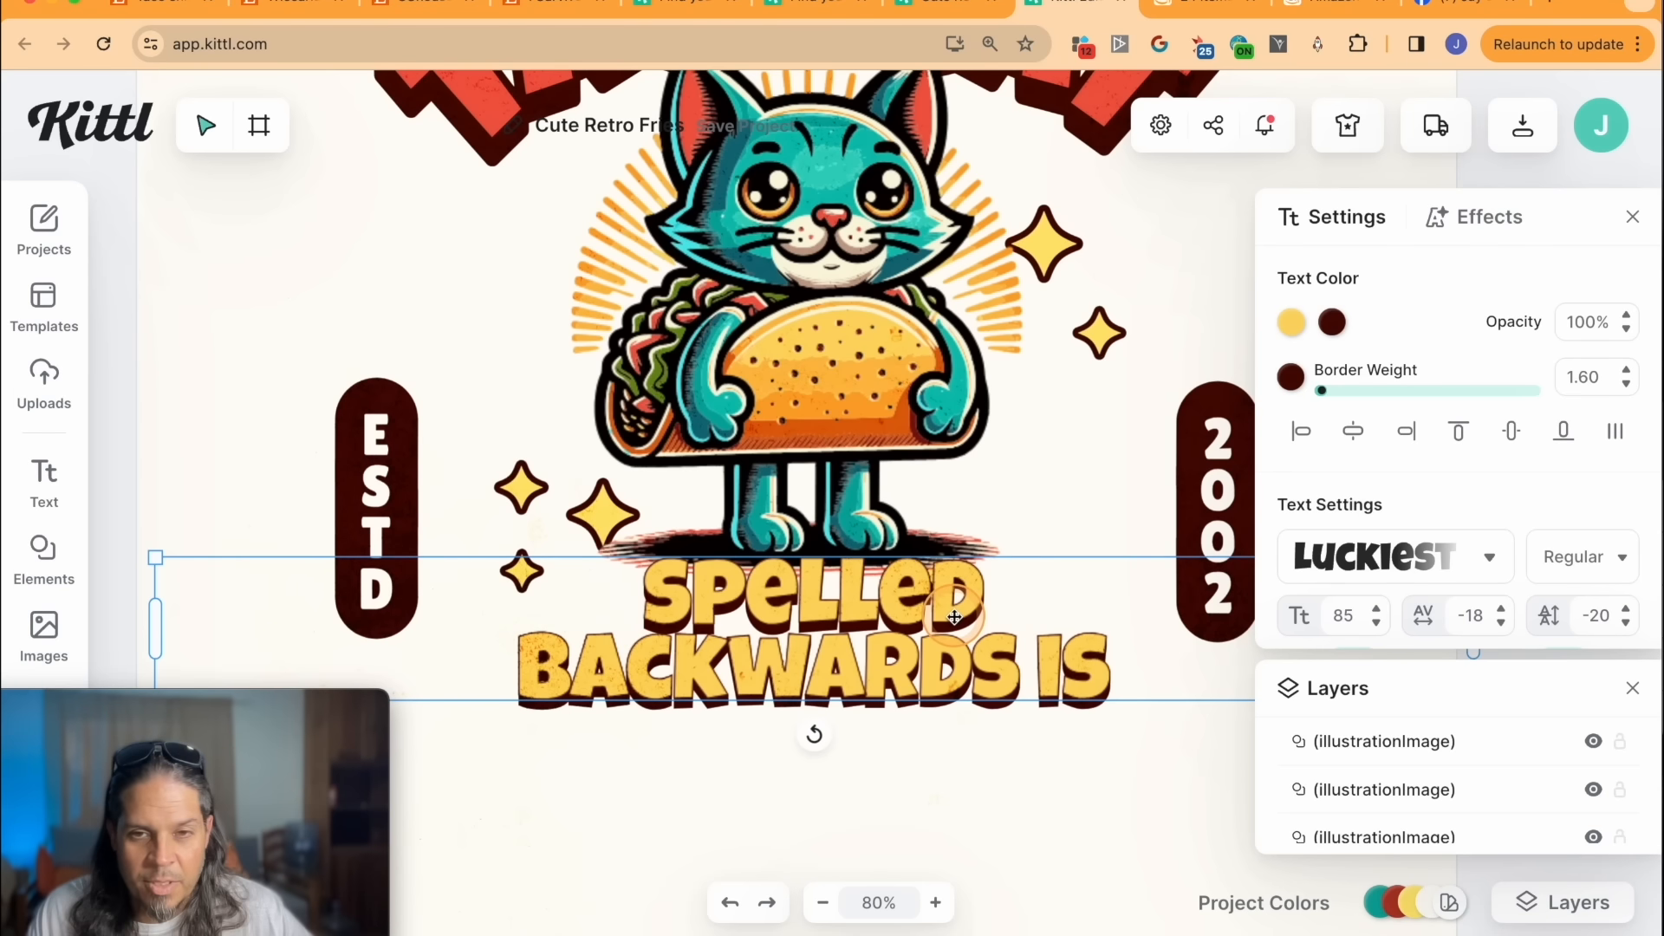
right_click(907, 624)
click(1048, 550)
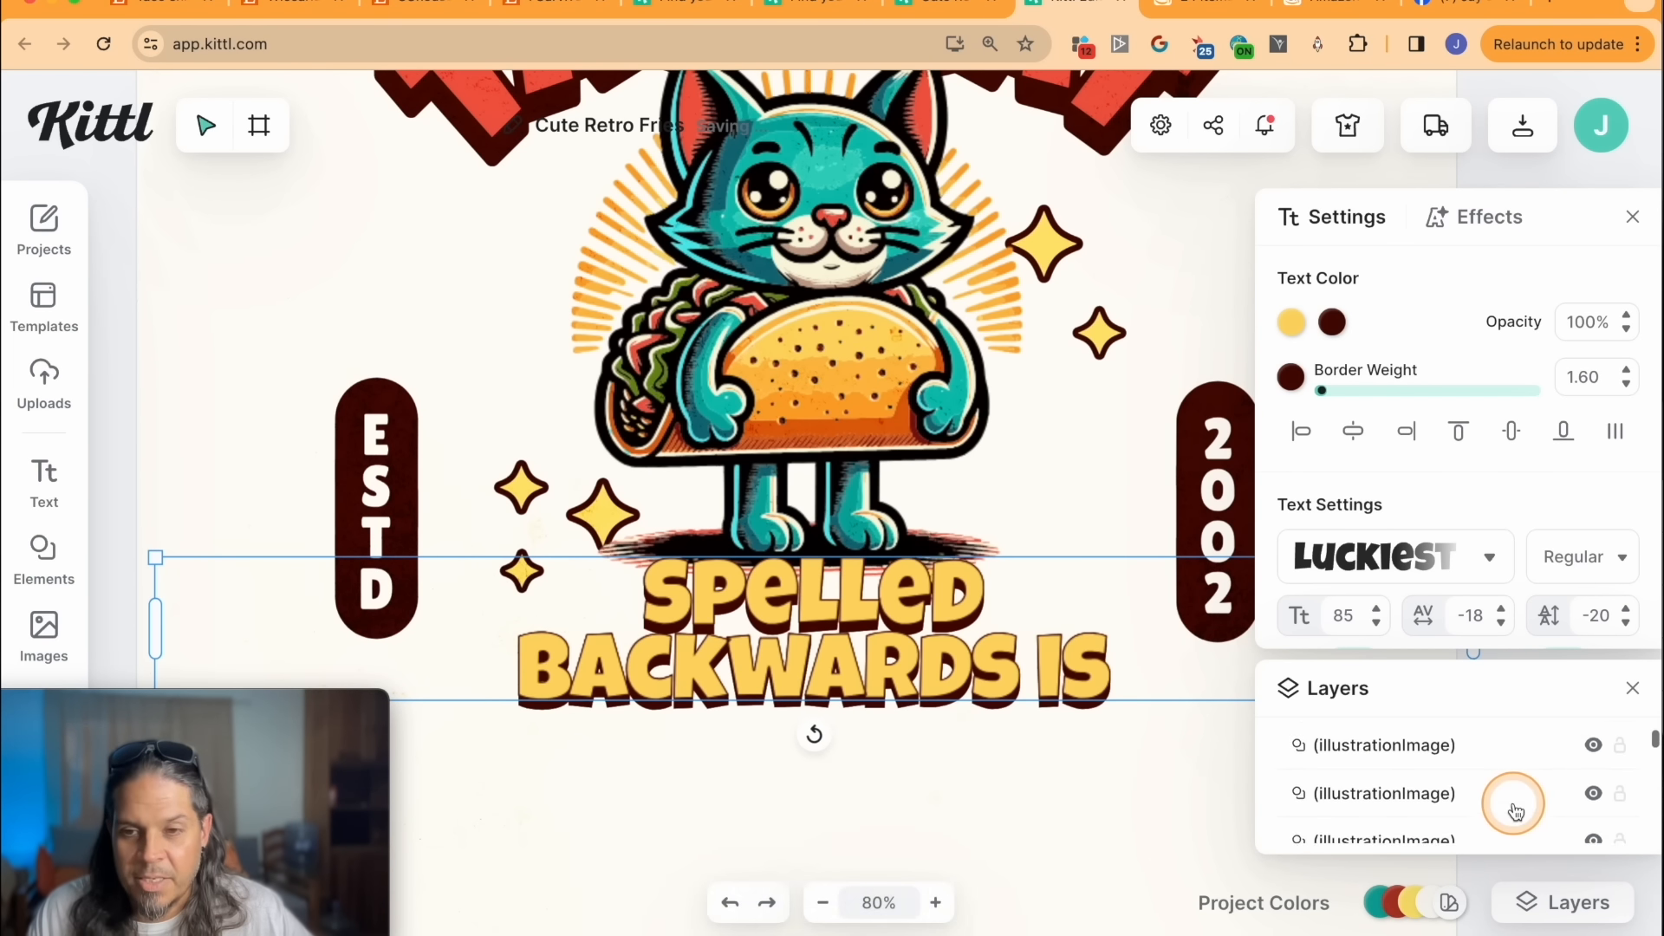
Step: Place the two "spelledbackwards is" text layers directly next to each other in the layer order and group them
scroll(1517, 780, down, 3)
scroll(1503, 765, up, 3)
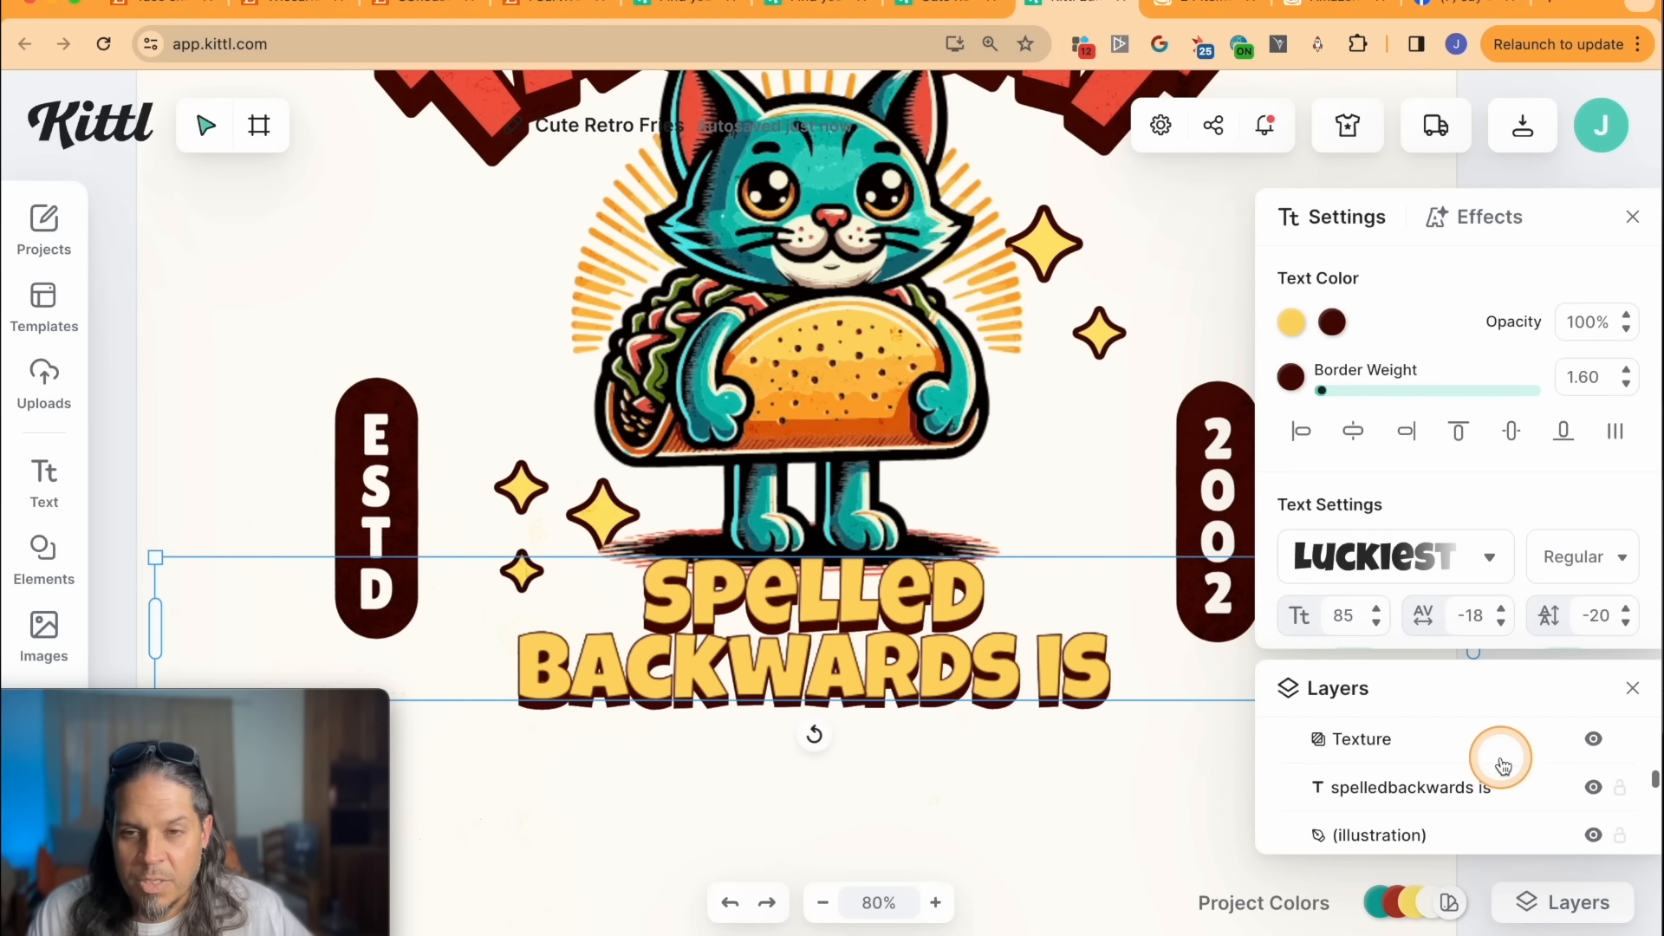
scroll(1508, 790, down, 1)
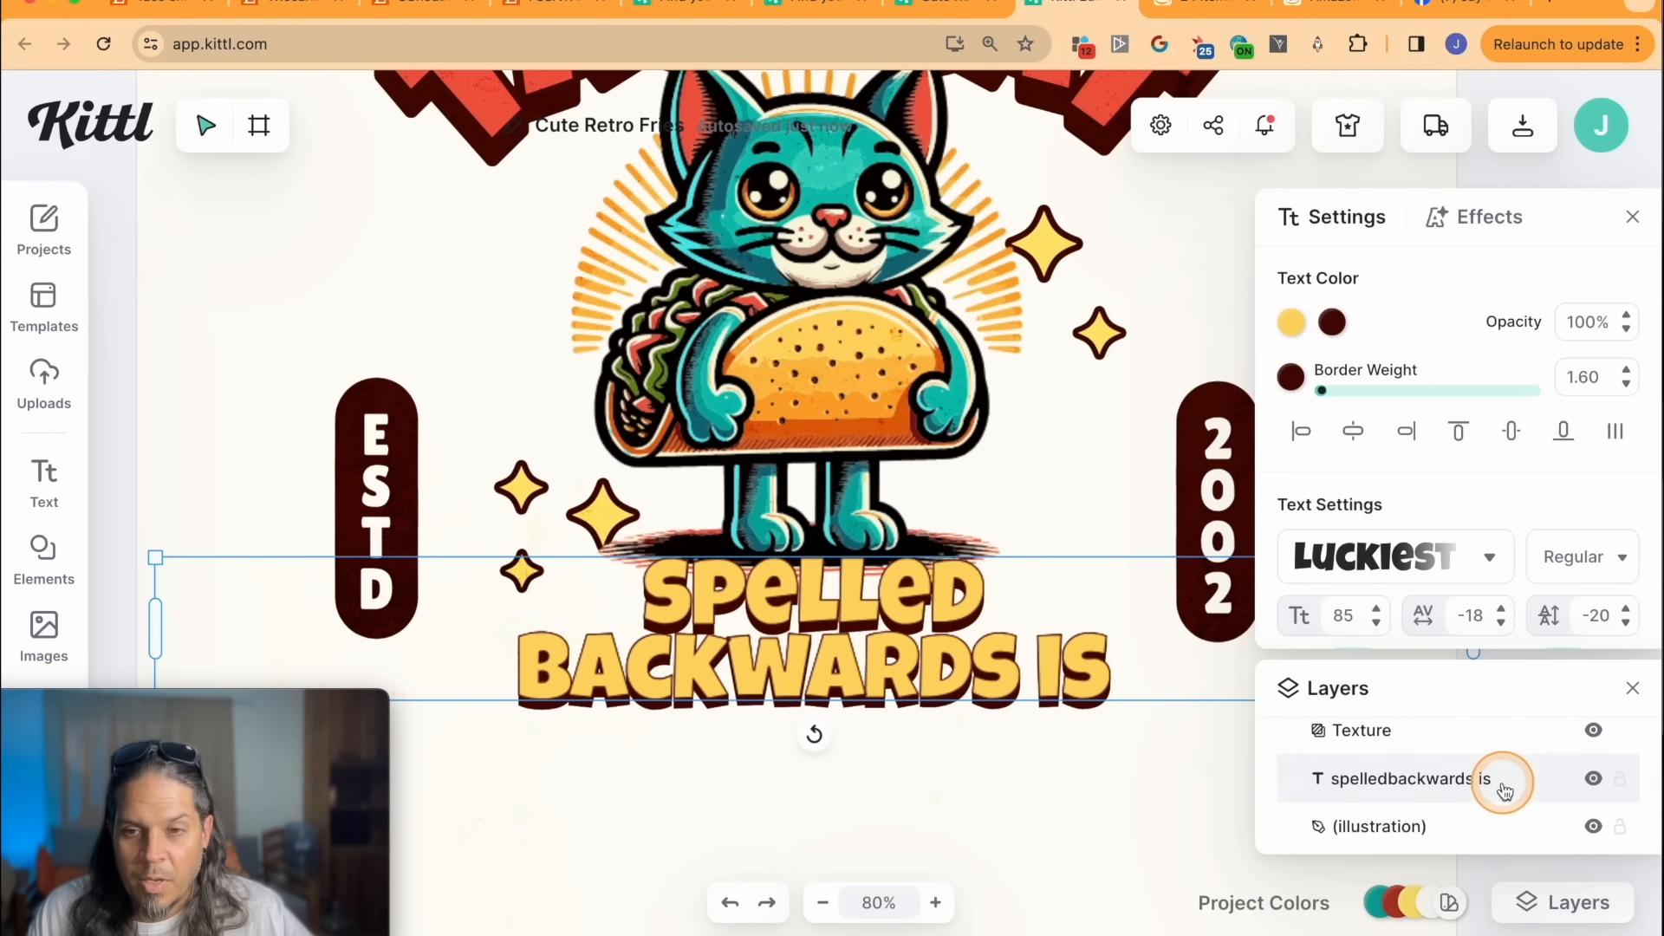
drag(1415, 806, 1415, 739)
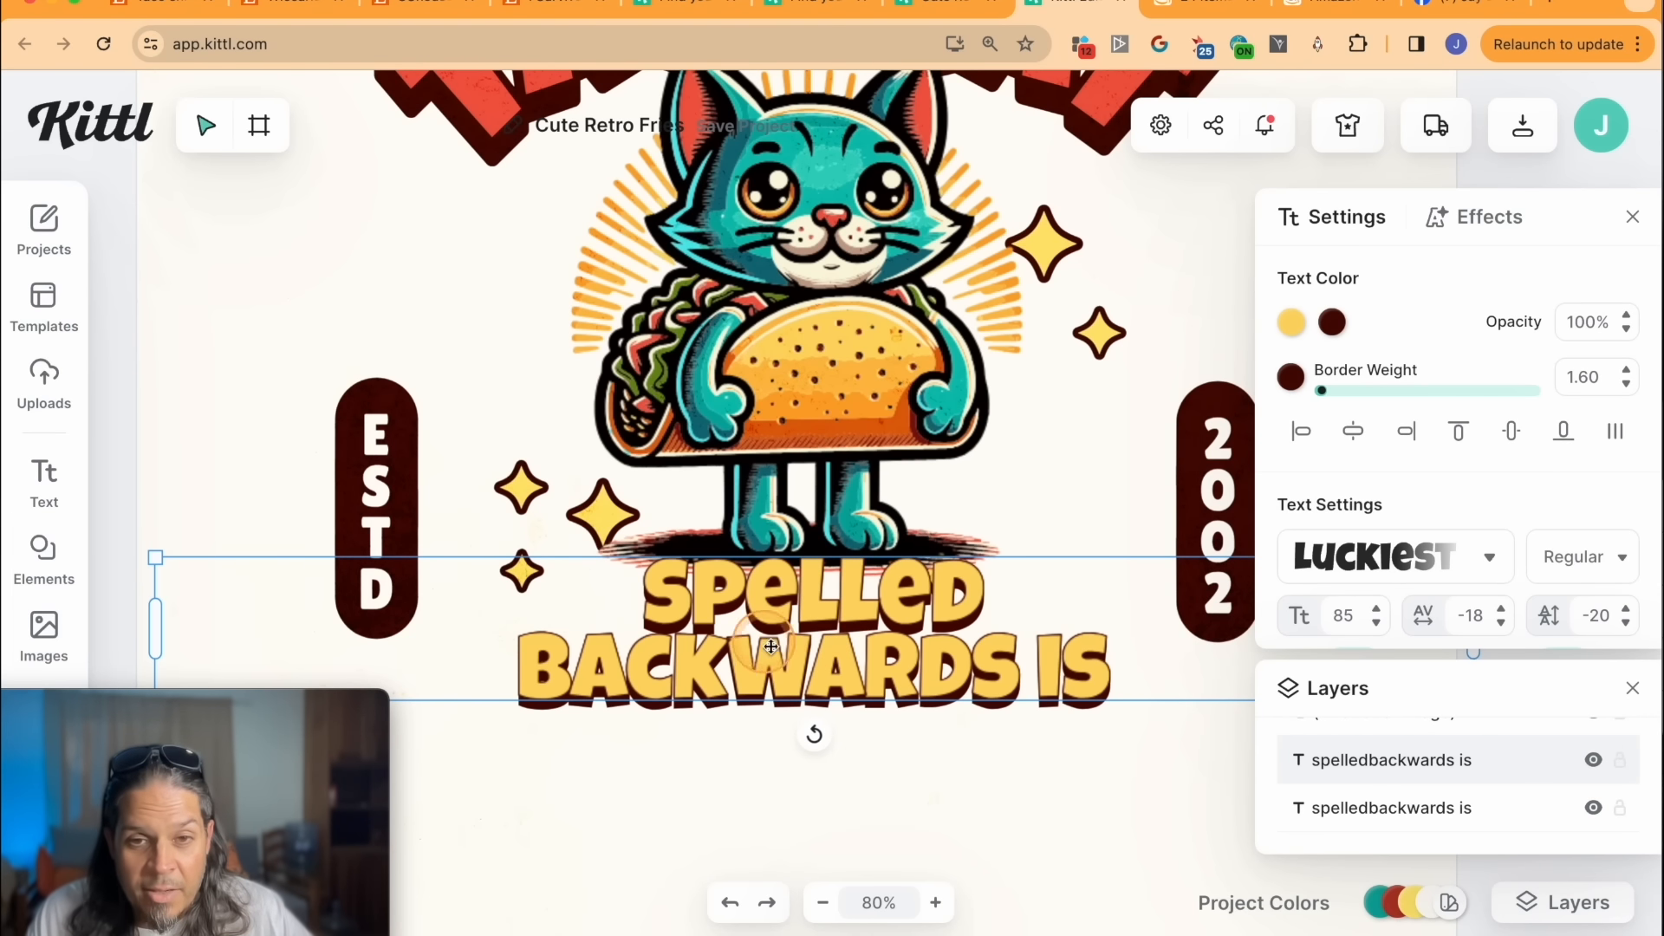
shift+click(1391, 807)
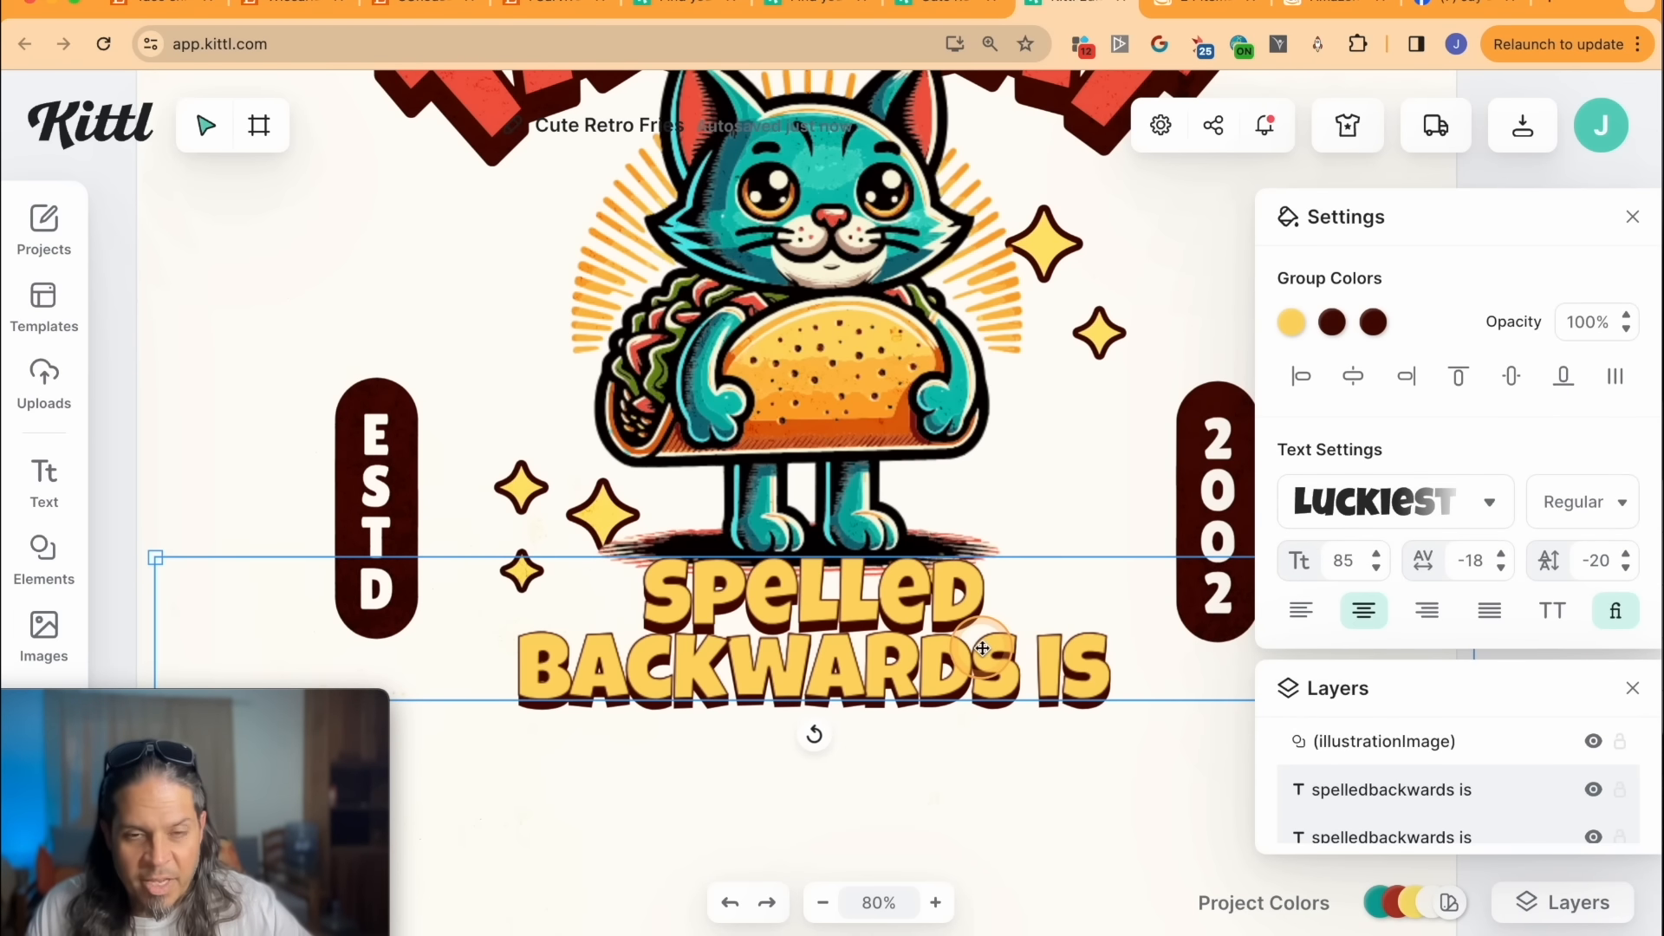
key(super+g)
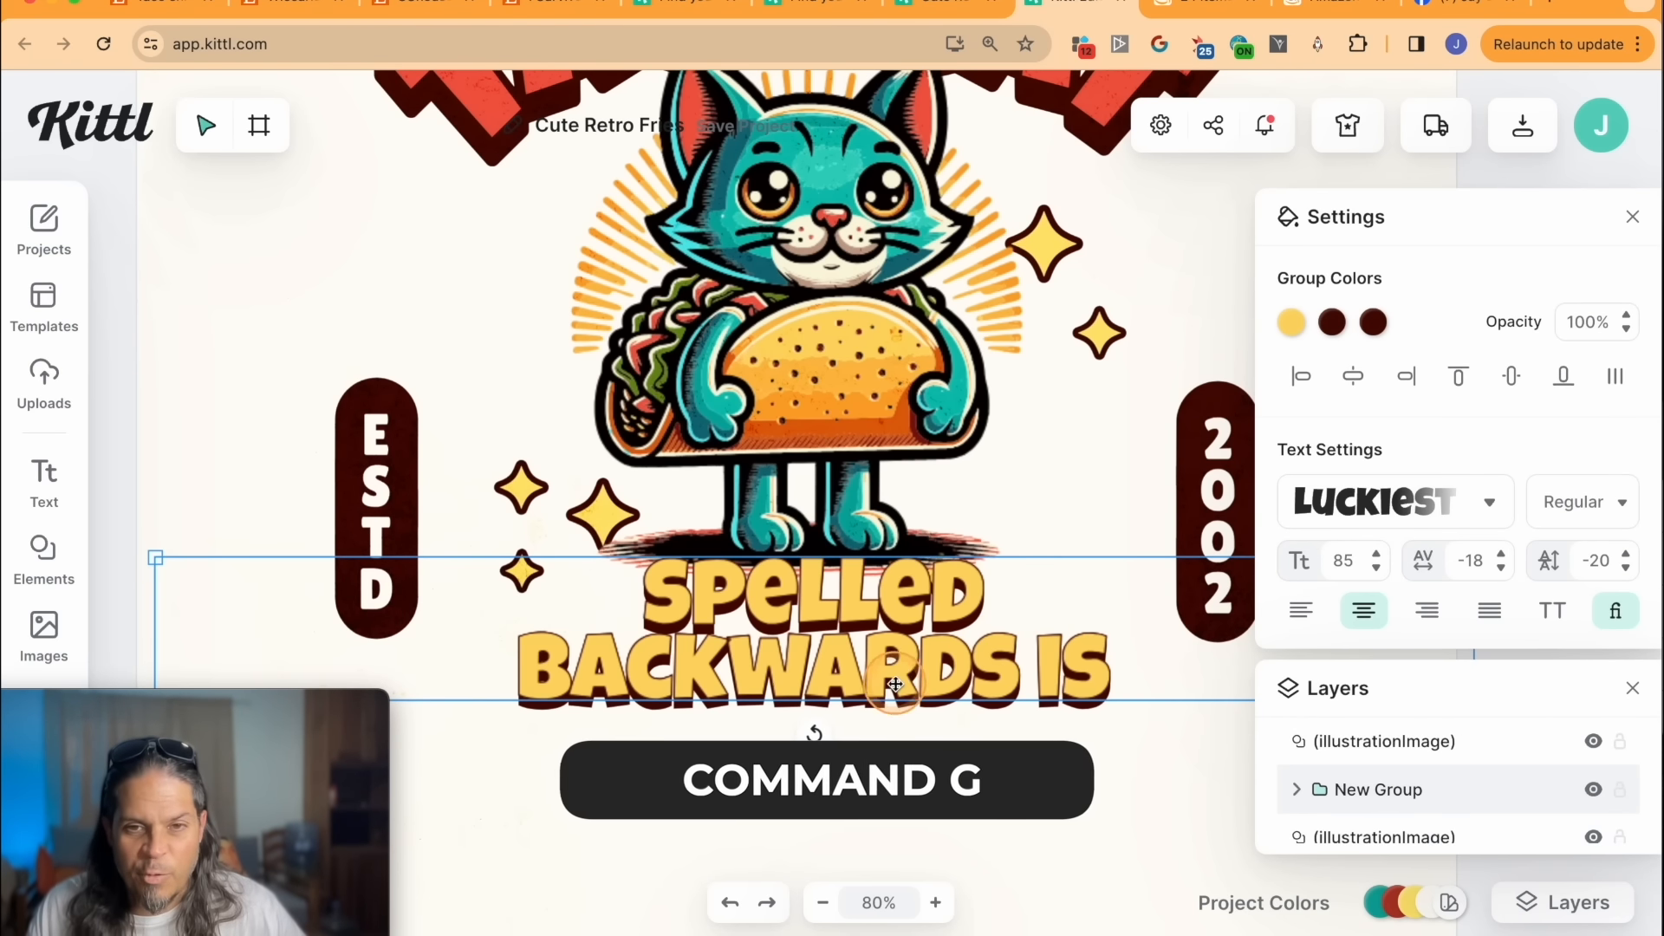
Step: Ungroup the sparkle stars and move the small star above the ESTD-side cluster up beside the cat's sunrays
click(823, 902)
click(822, 902)
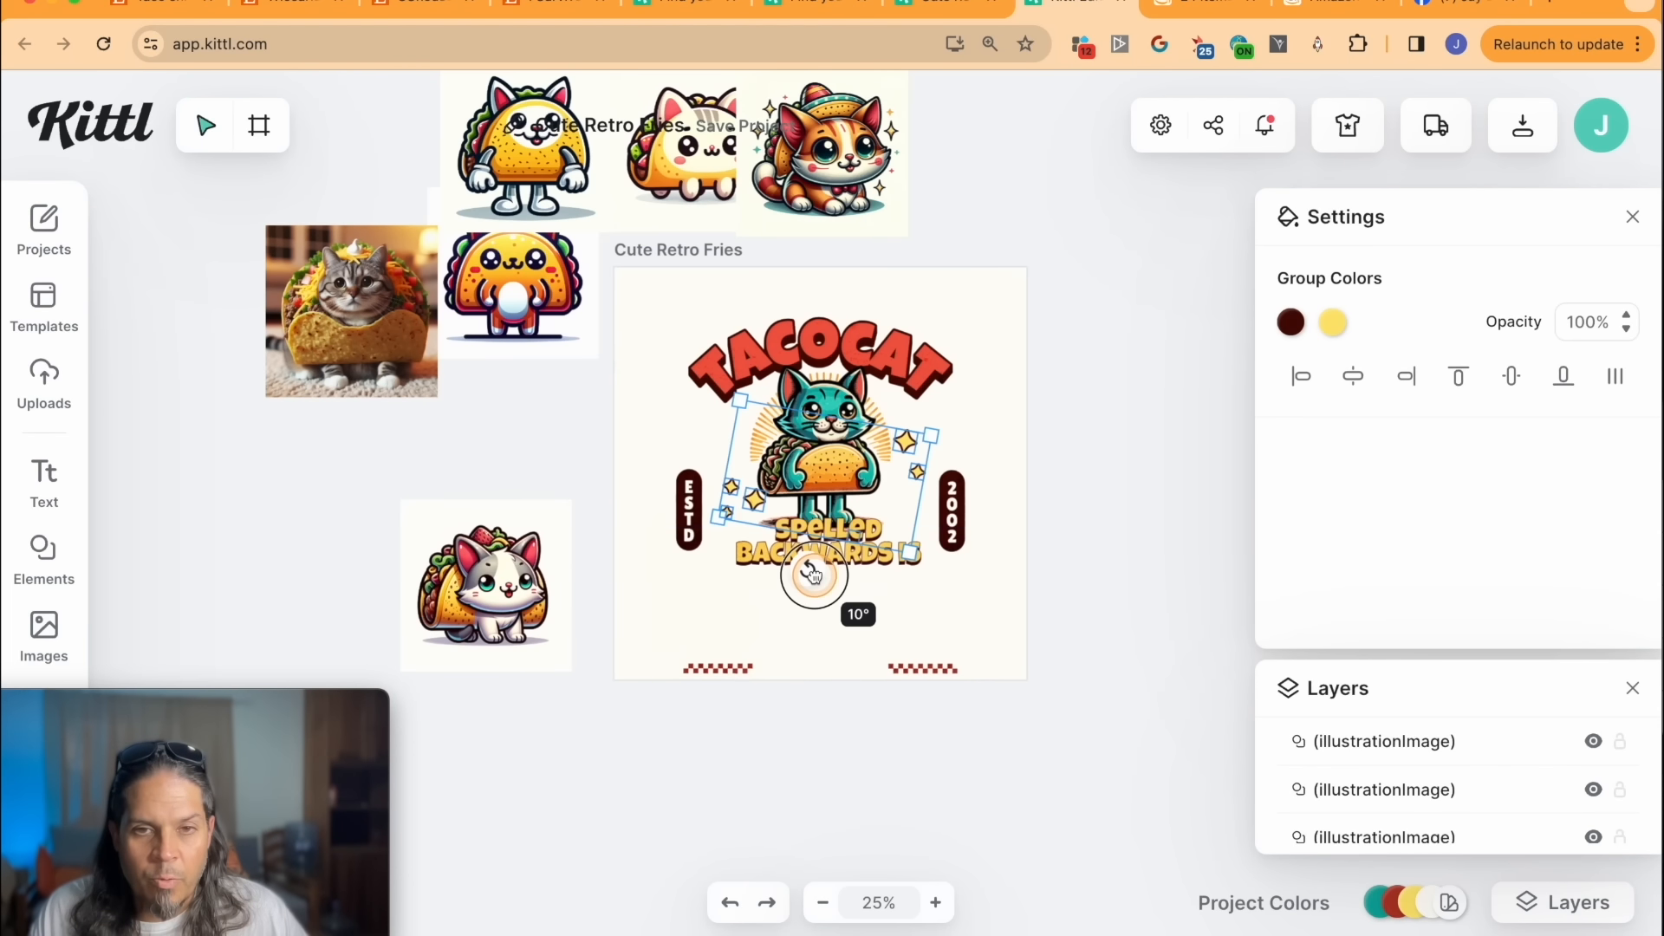
shift+click(761, 510)
key(super+g)
key(Escape)
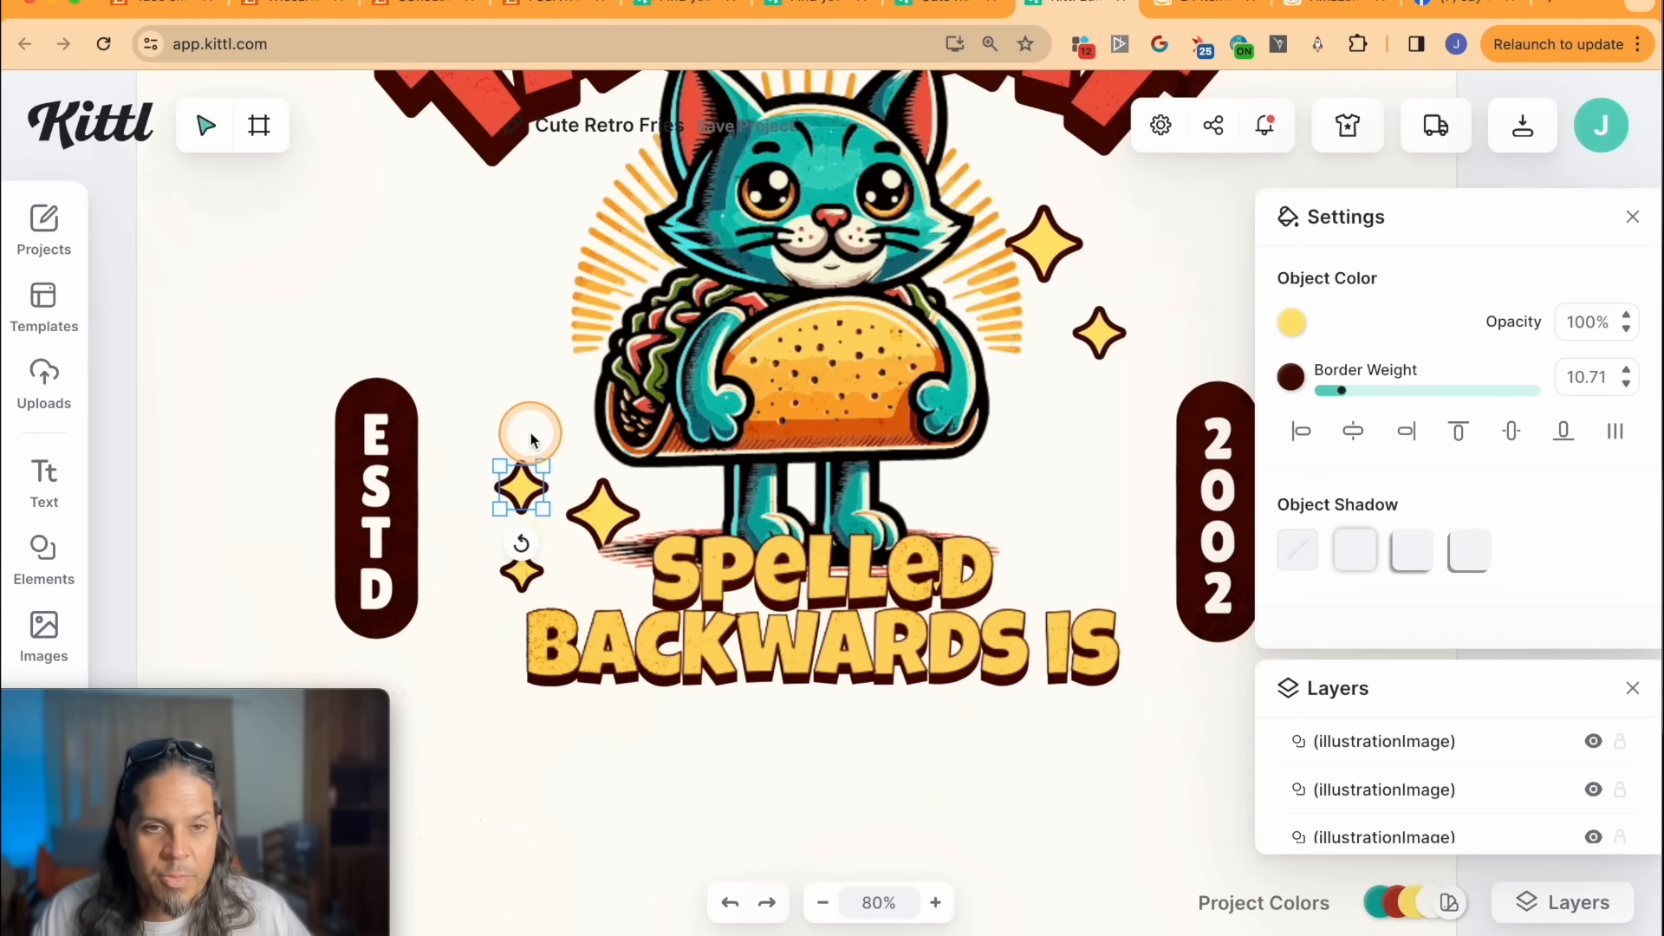
drag(531, 437, 504, 297)
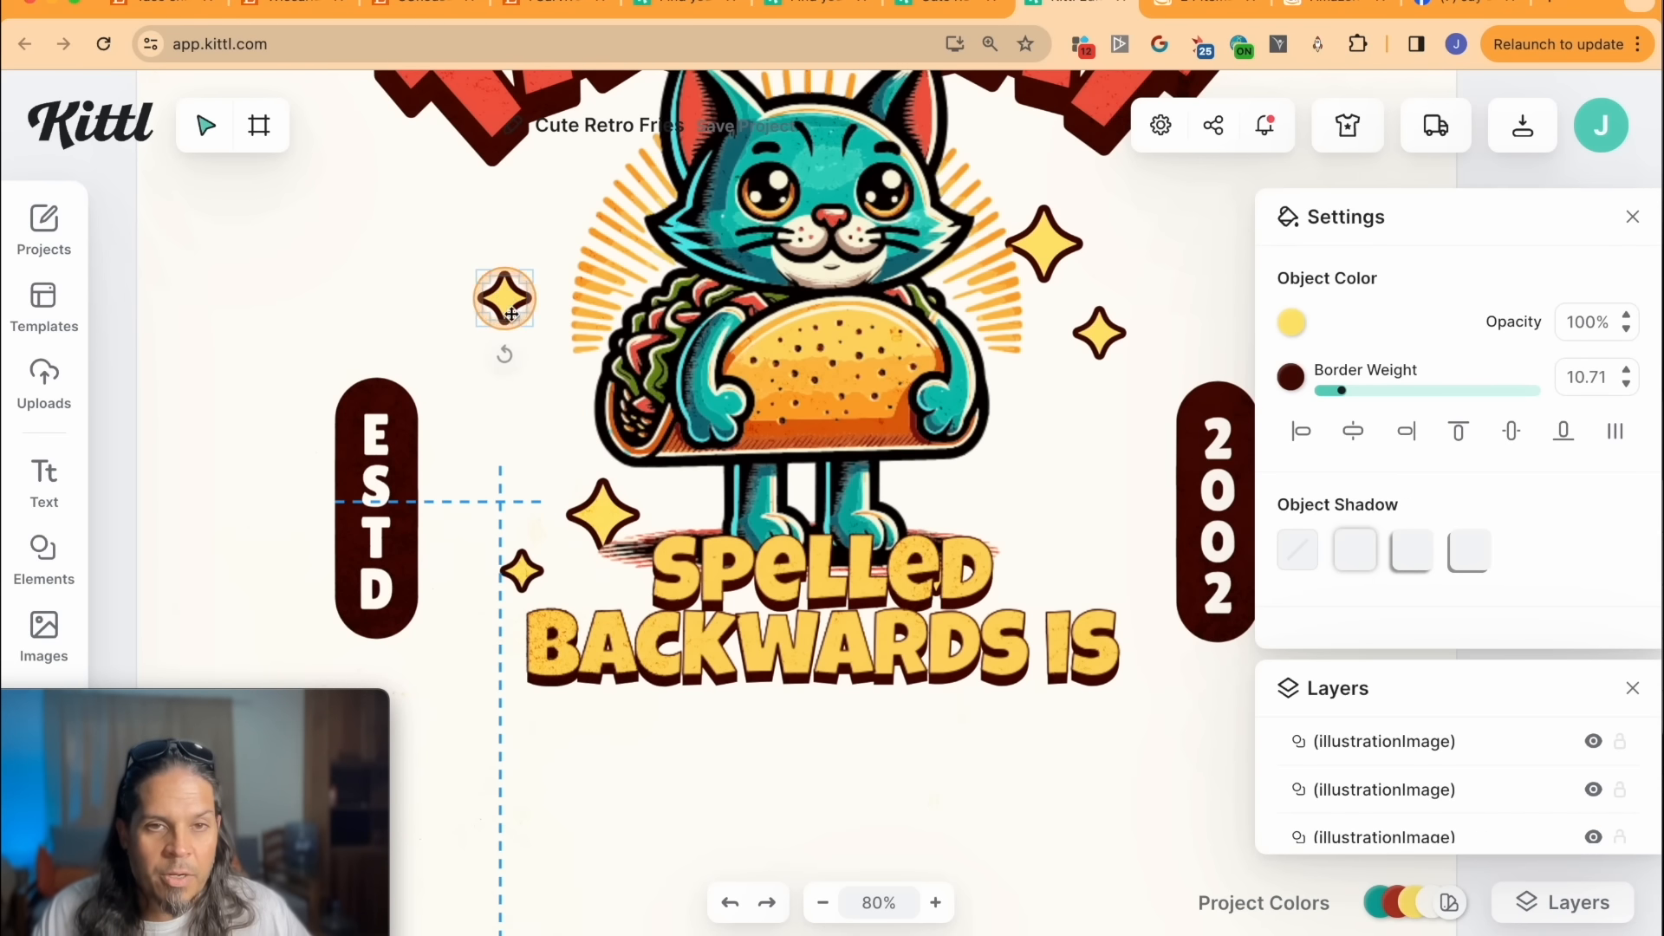
Step: Move the large star up beside the taco and place a pasted copy of the small star by the cat's right foot
drag(602, 514, 548, 353)
key(super+v)
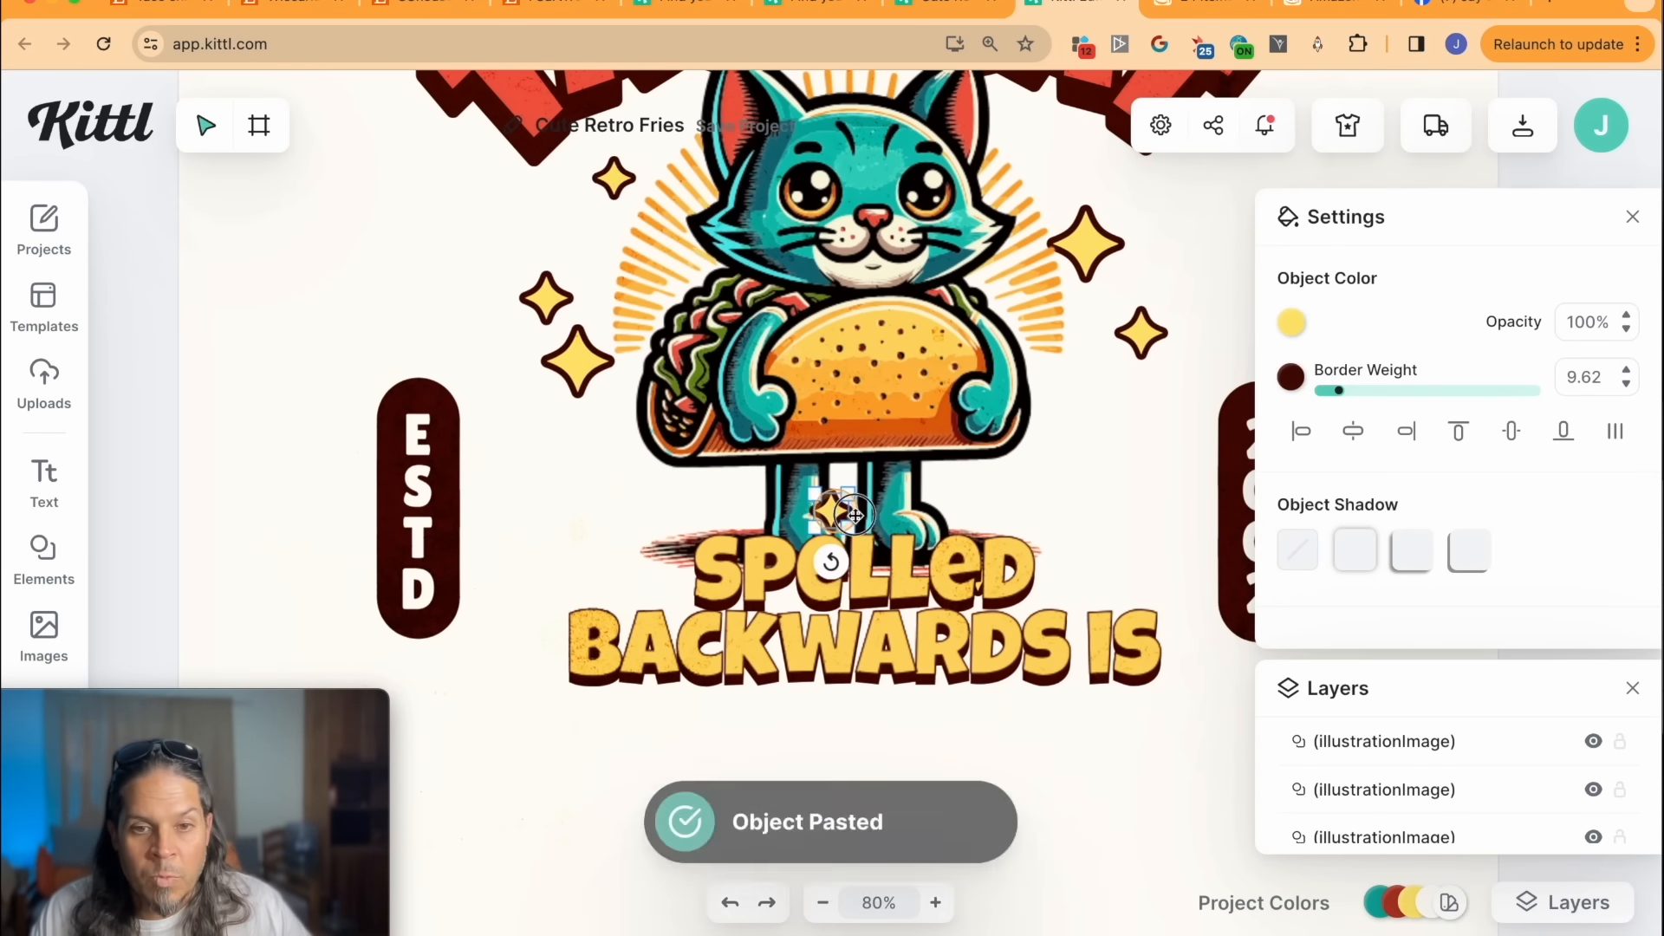
drag(840, 512, 1066, 543)
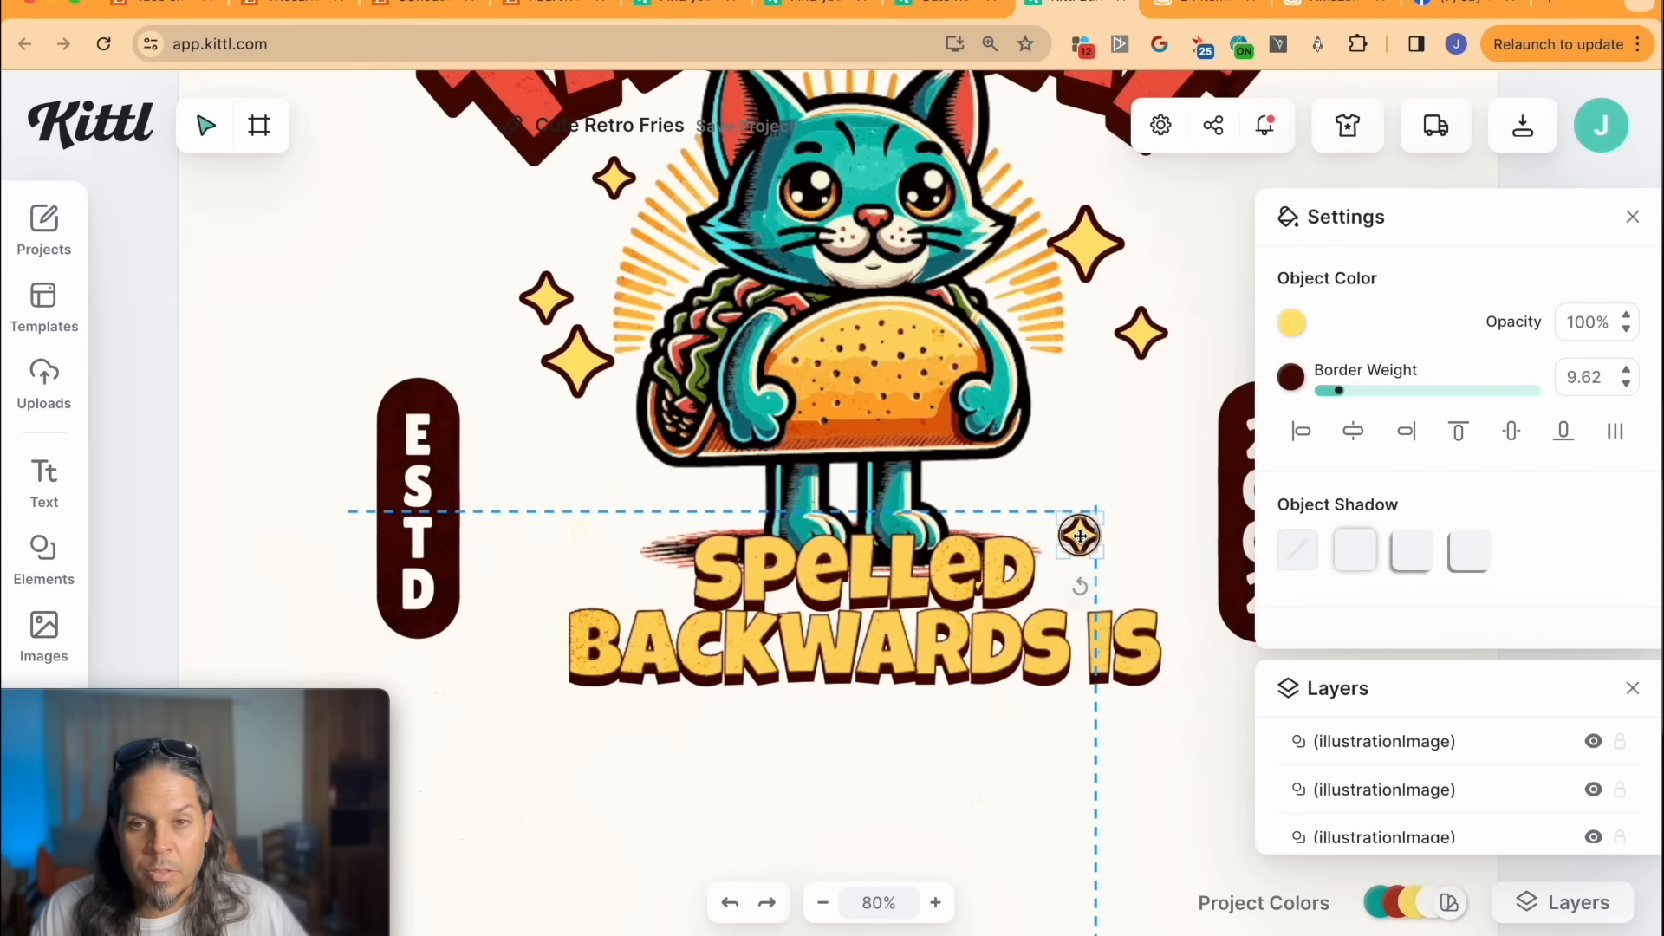
drag(1080, 536, 1080, 536)
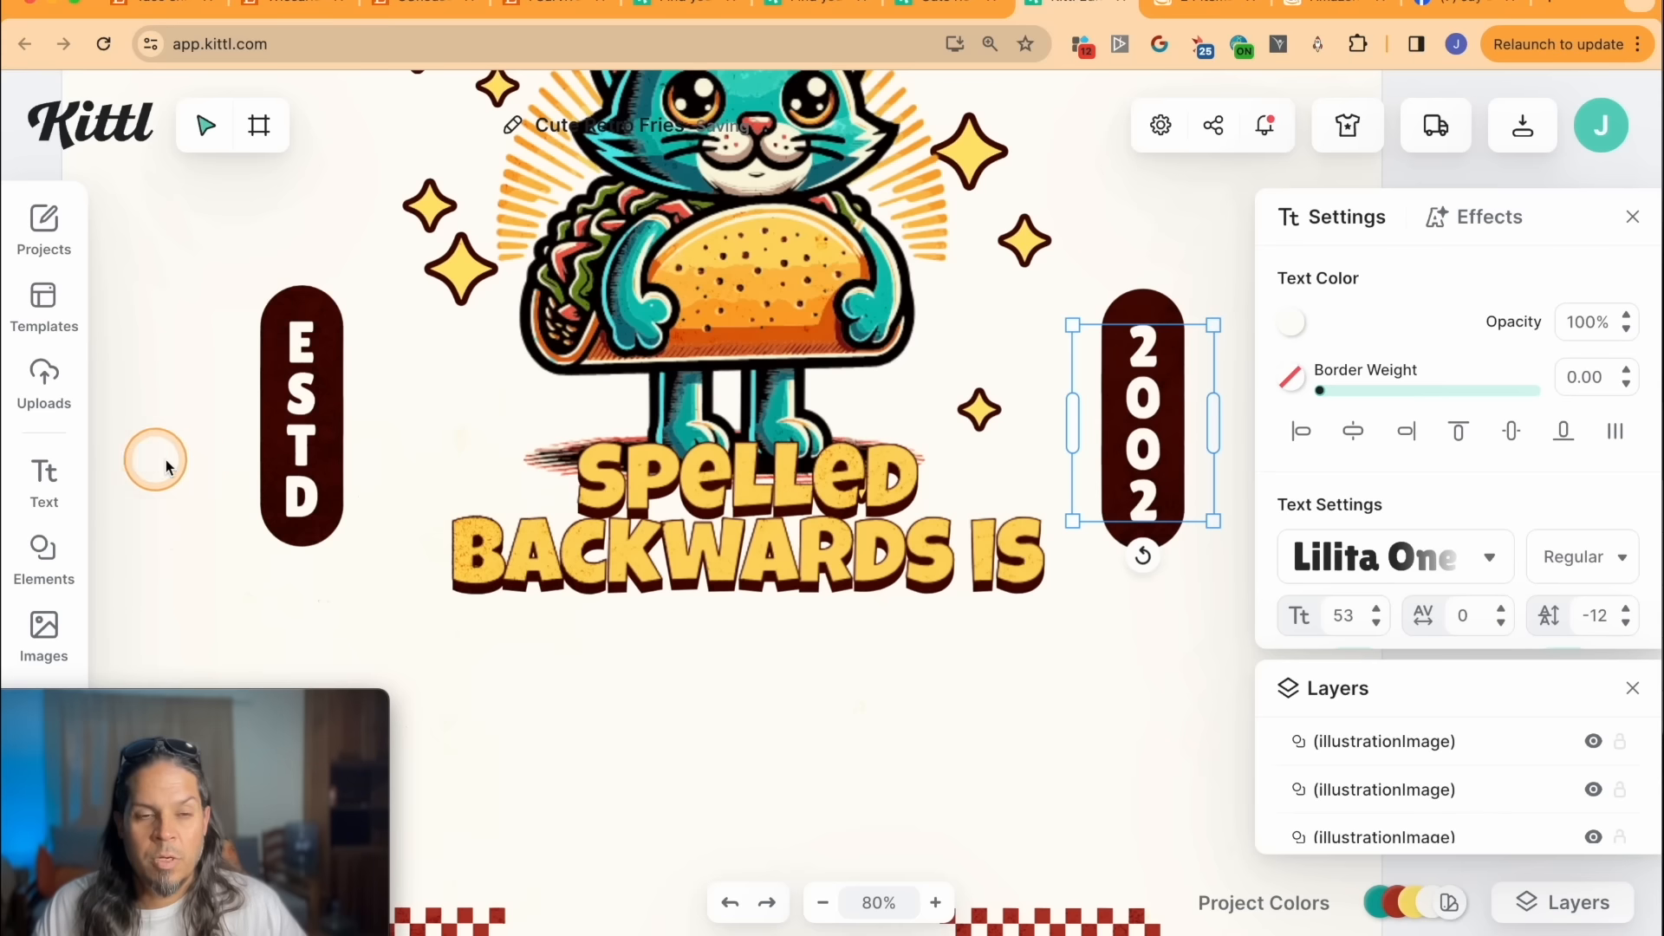
Step: Delete the ESTD and 2002 badges on both sides of the cat
scroll(185, 461, left, 3)
scroll(200, 473, right, 5)
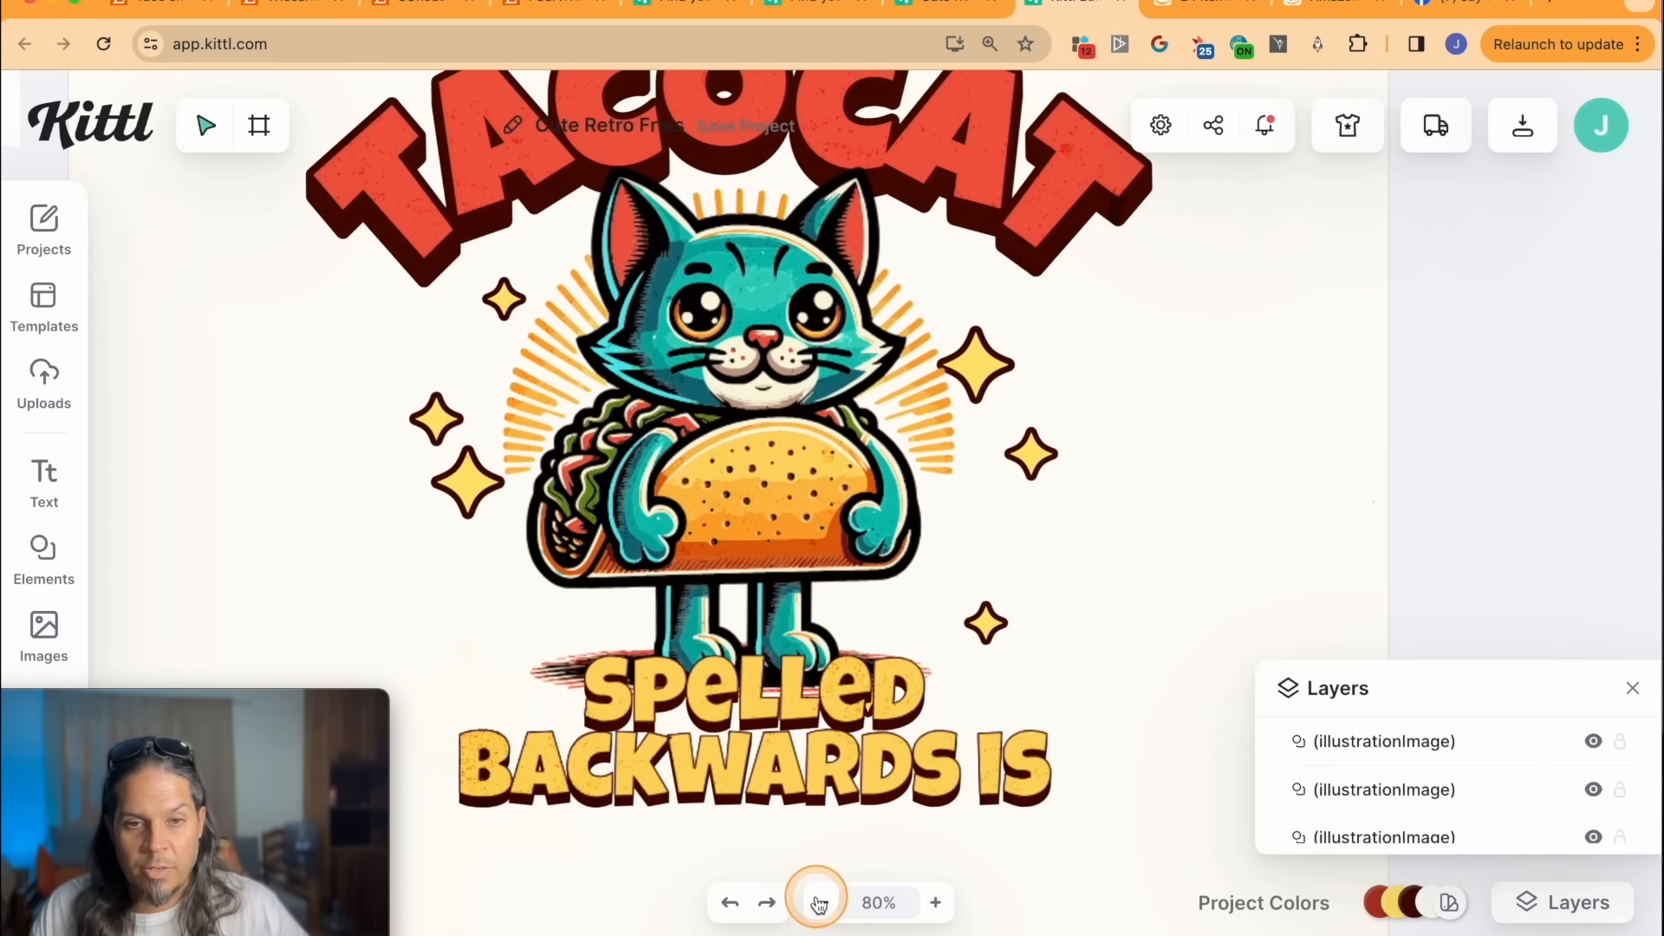
Step: Duplicate the arched TACOCAT title and place the copy directly below the "spelled backwards is" text
click(818, 903)
click(986, 278)
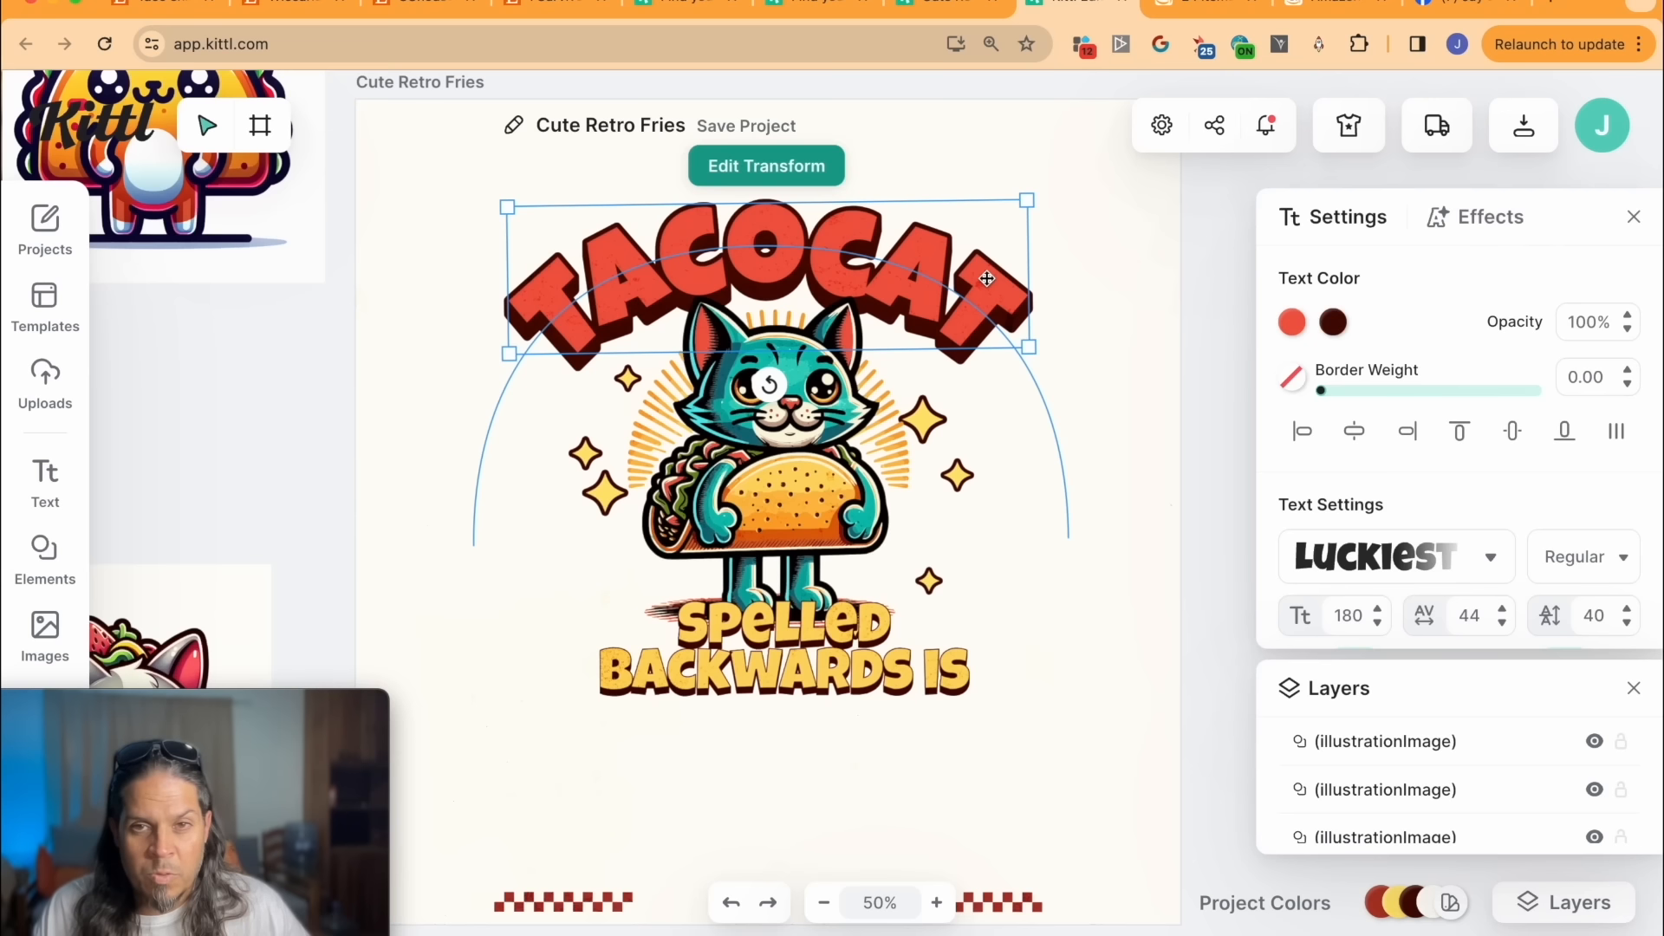
drag(987, 278, 986, 786)
scroll(986, 787, up, 1)
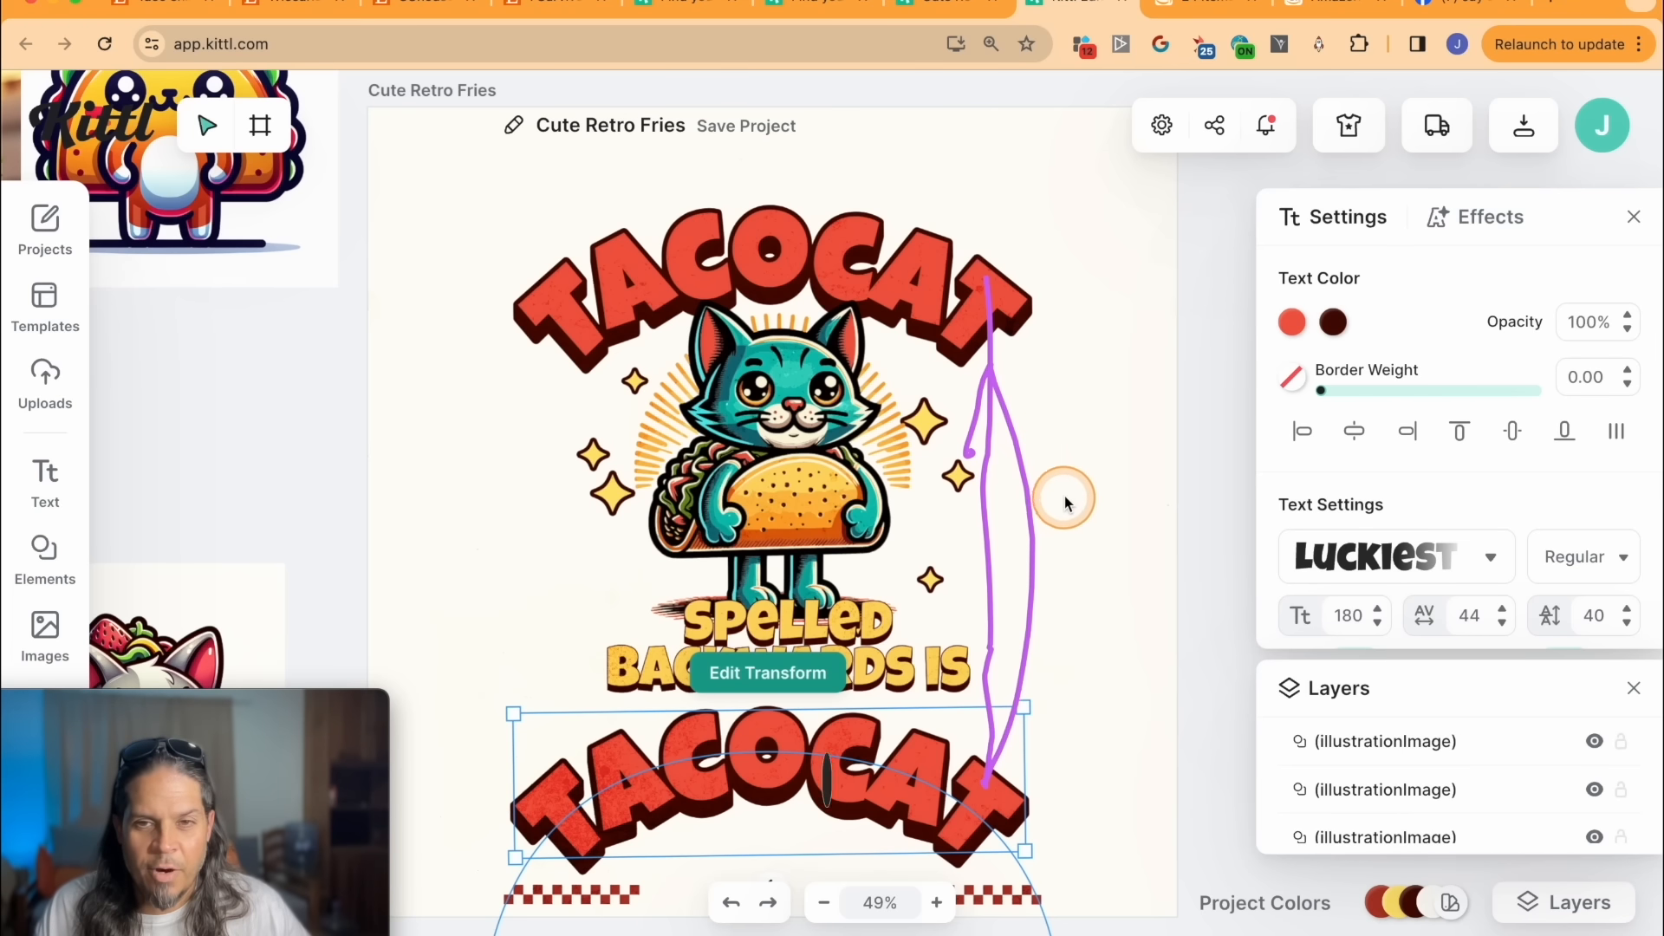
scroll(1062, 468, down, 3)
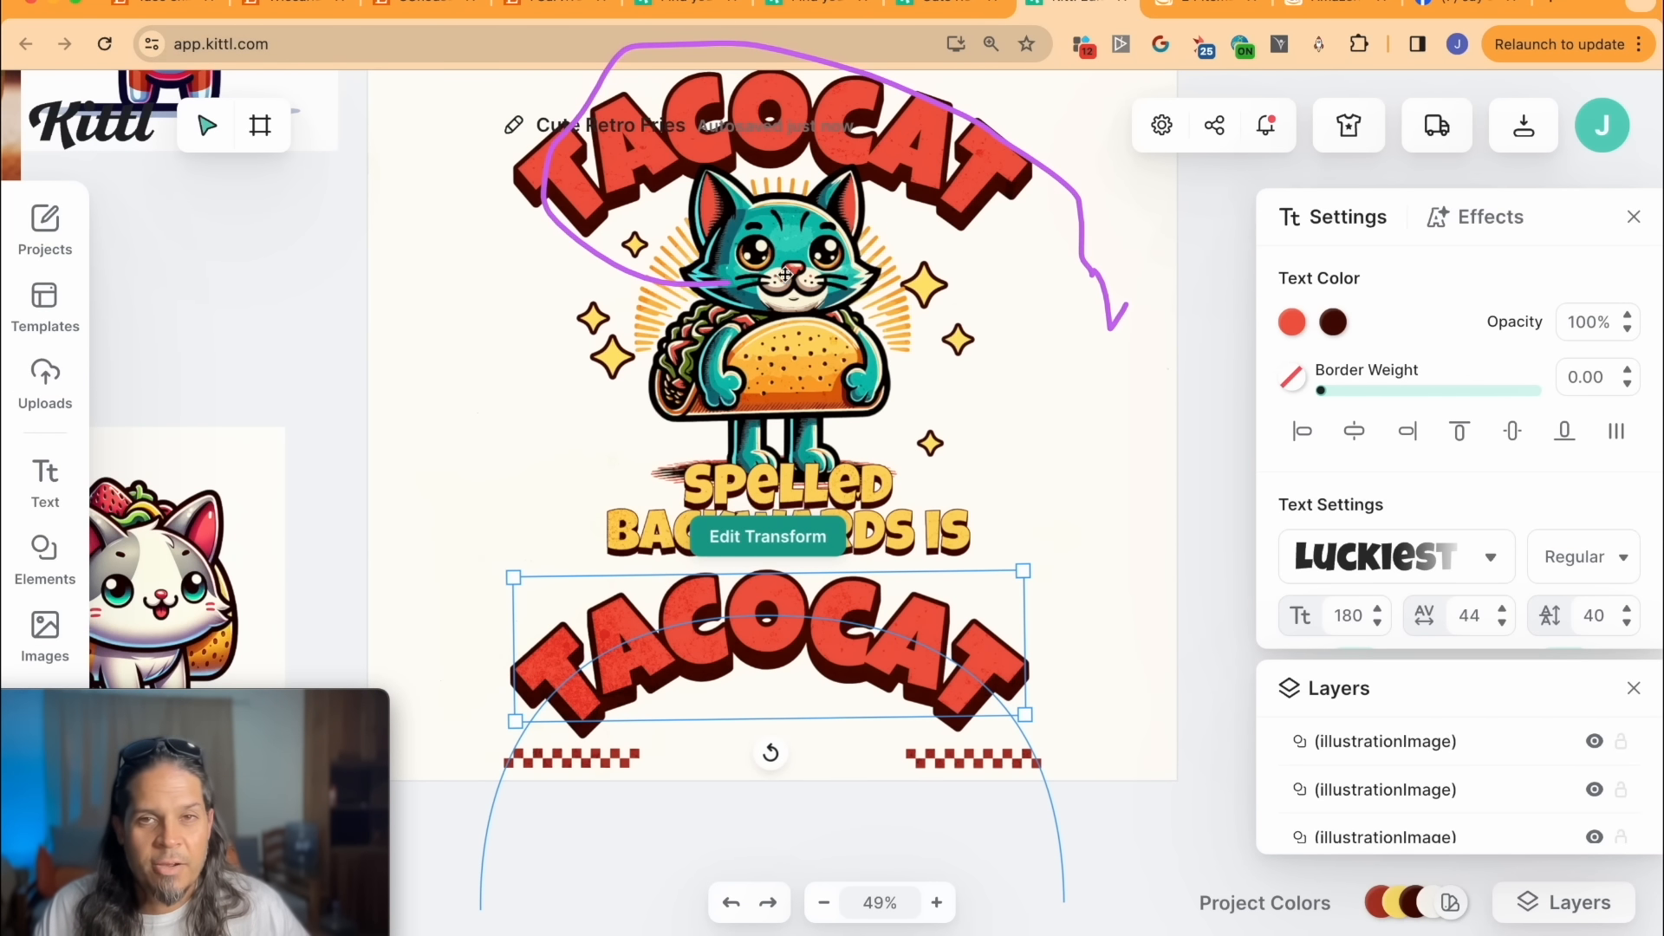
mouse_move(1090, 455)
mouse_down()
mouse_move(1000, 413)
mouse_move(1037, 390)
mouse_move(1064, 422)
mouse_up()
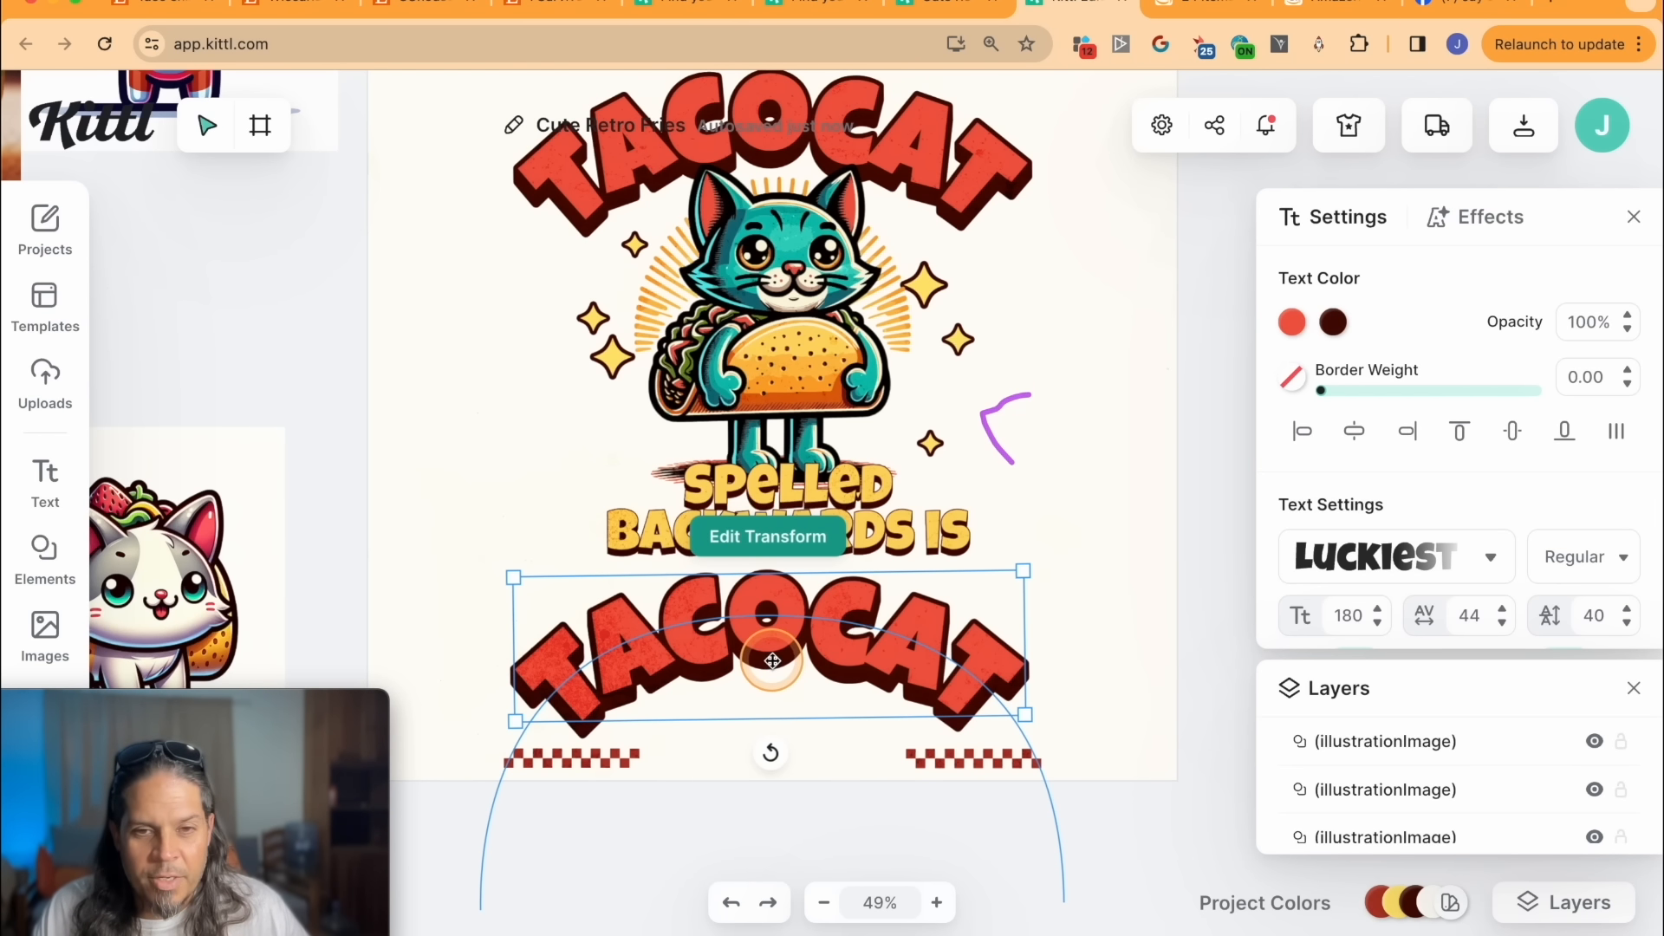
Step: Reposition the lower TACOCAT text, reset its transform and bend its custom path into a smooth upward-opening curve
drag(759, 657, 783, 660)
click(1350, 434)
mouse_move(919, 625)
mouse_down()
mouse_move(915, 472)
mouse_move(917, 618)
mouse_move(920, 564)
mouse_move(924, 600)
mouse_up()
click(1532, 605)
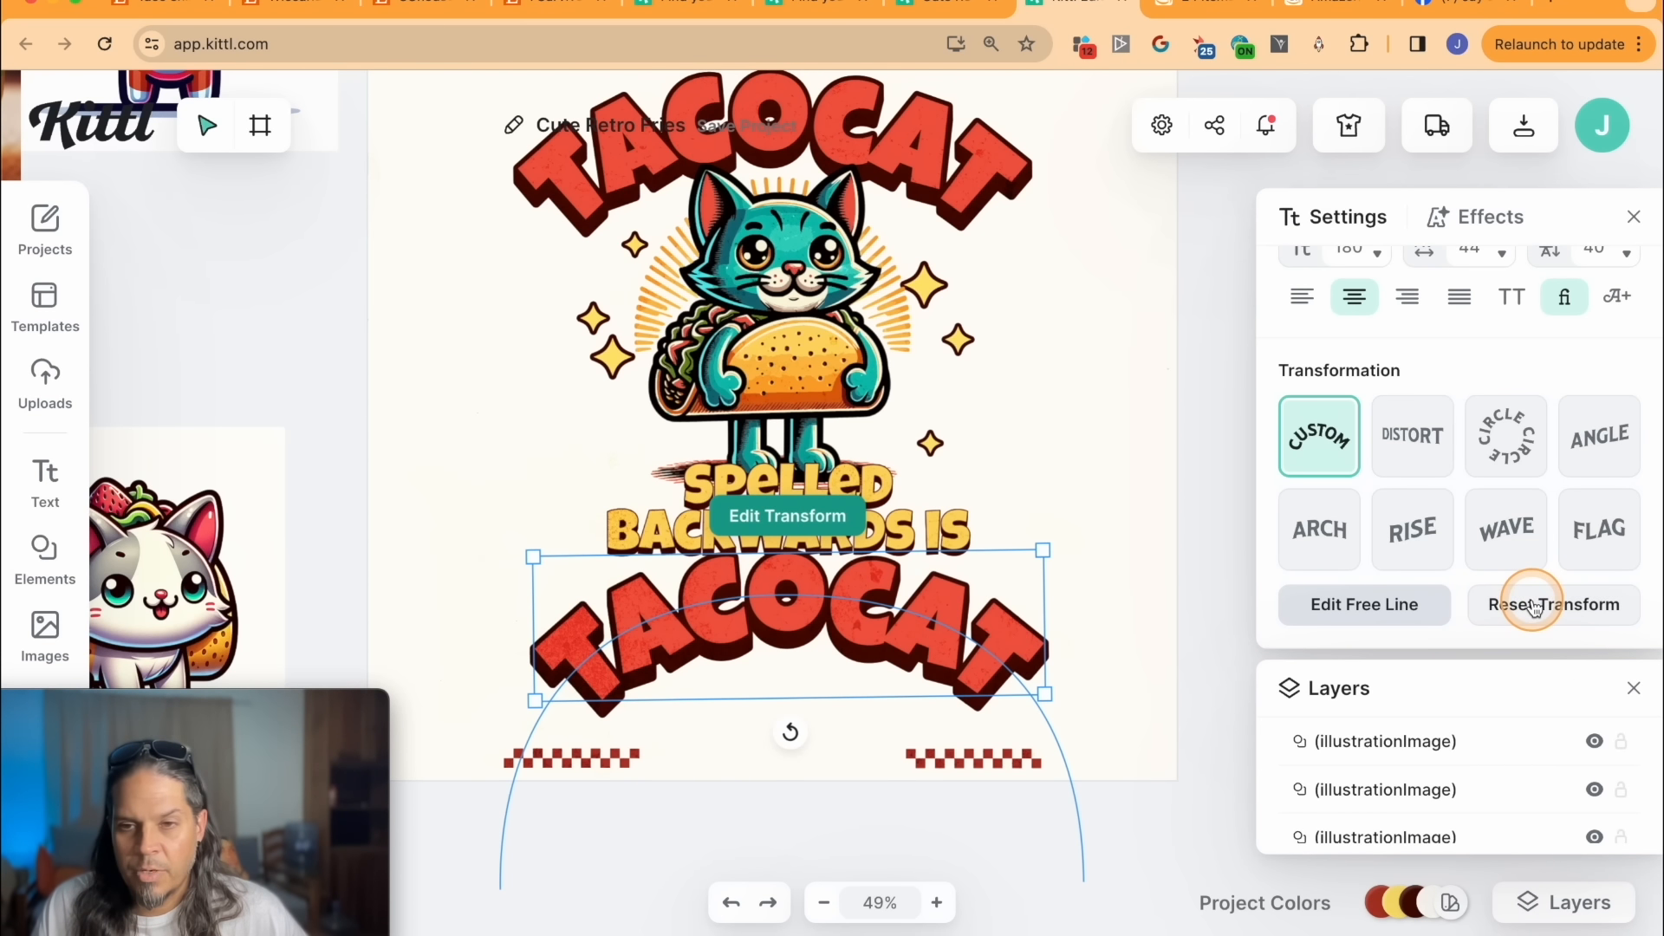
mouse_move(792, 620)
mouse_down()
mouse_move(789, 560)
mouse_move(782, 629)
mouse_up()
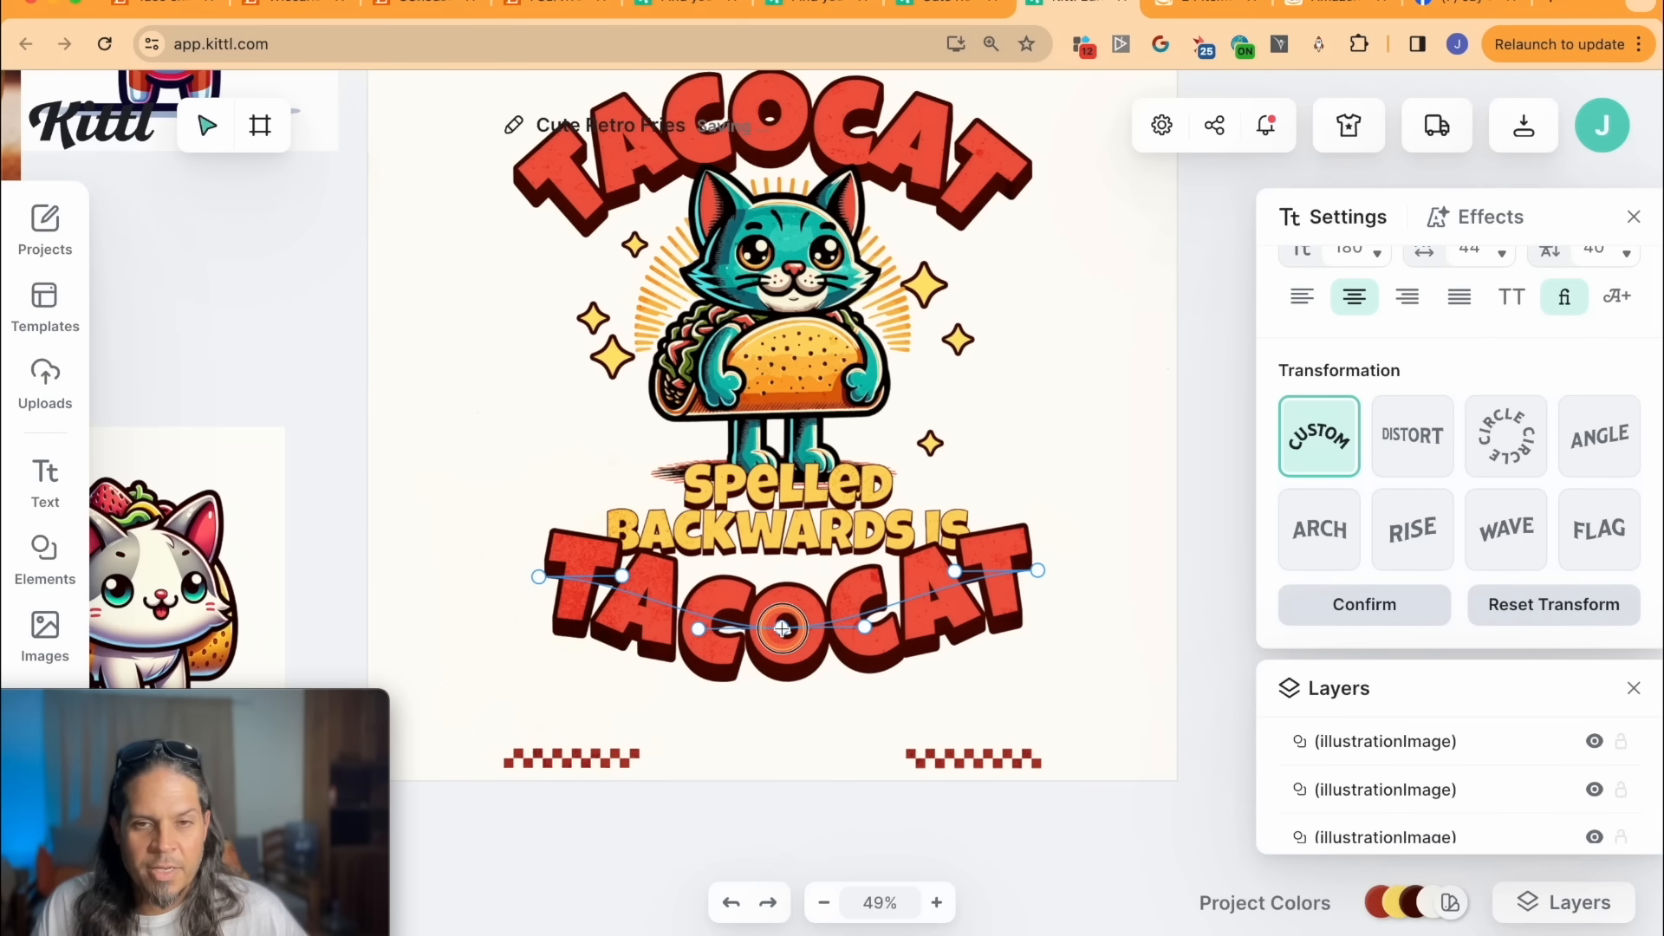
drag(954, 572, 966, 611)
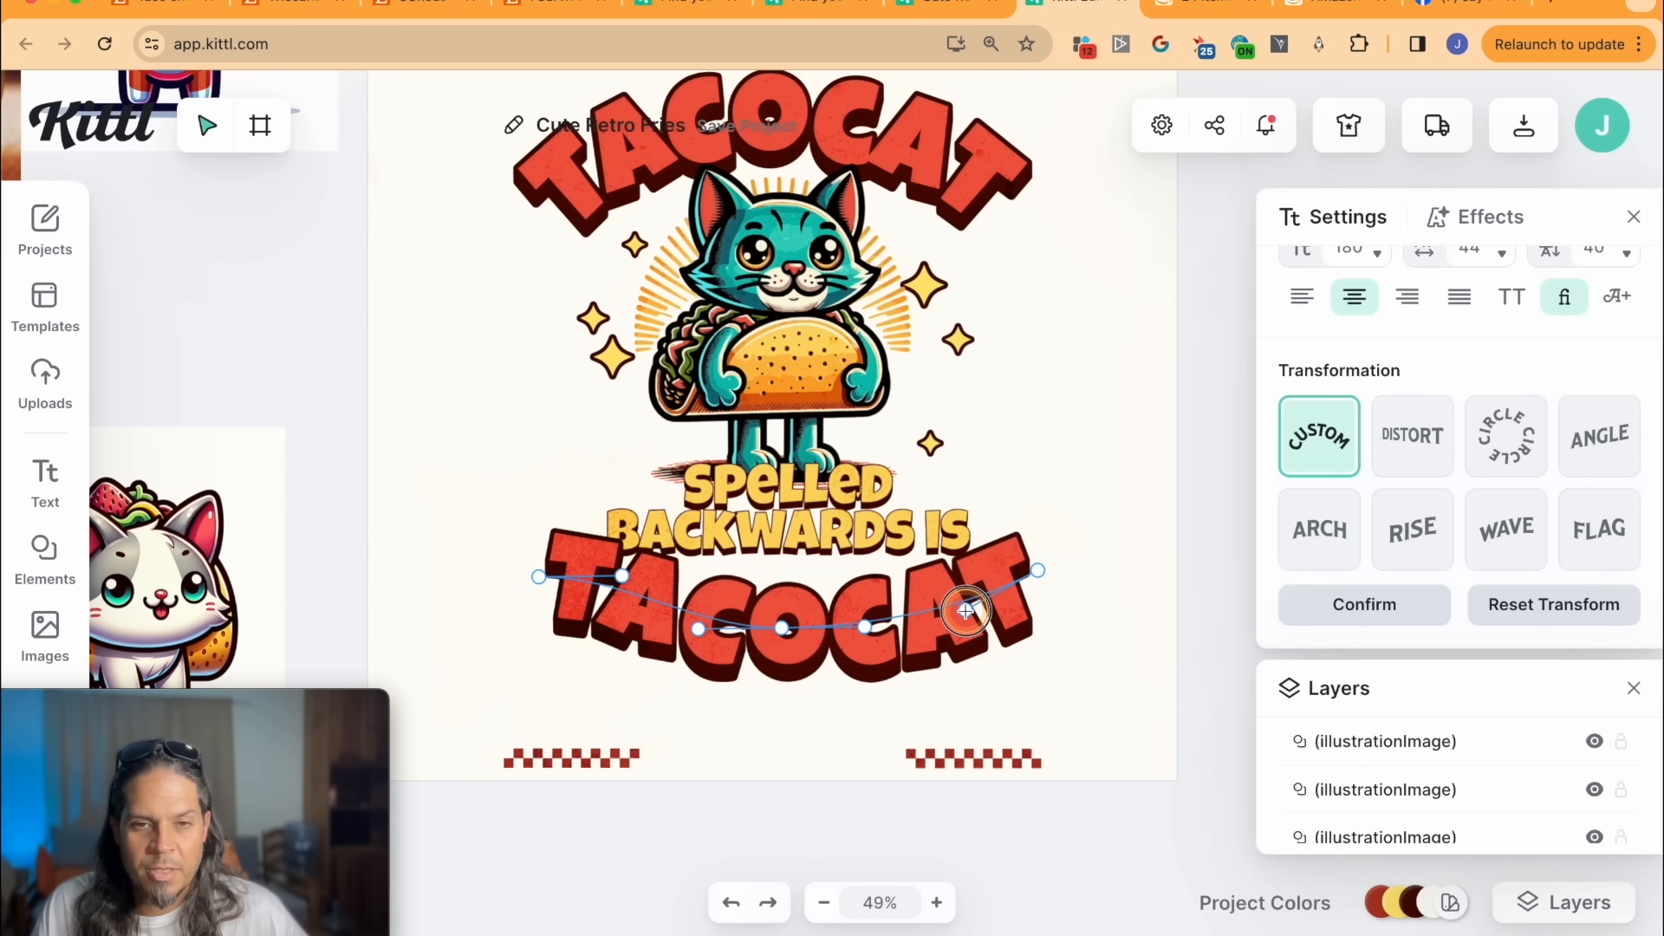
drag(621, 580, 607, 614)
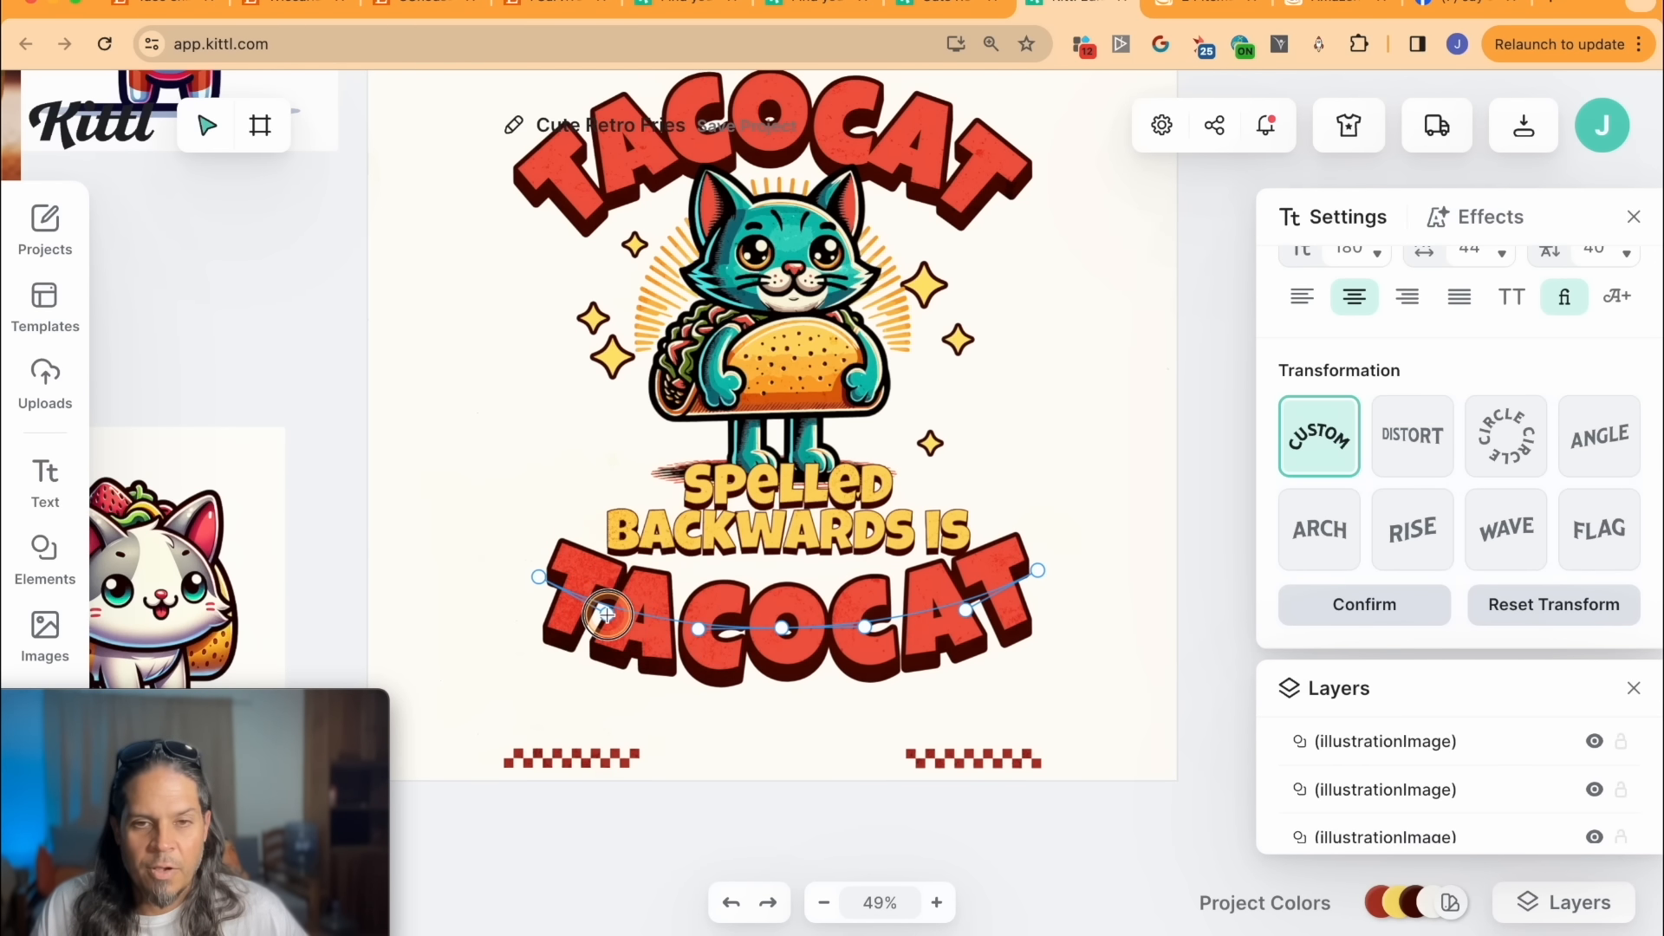
Step: Enlarge the taco cat and sunrays so the legs sit behind "spelled backwards is", and remove the checkered strips at the bottom
click(846, 390)
drag(849, 549, 859, 562)
drag(774, 475, 758, 488)
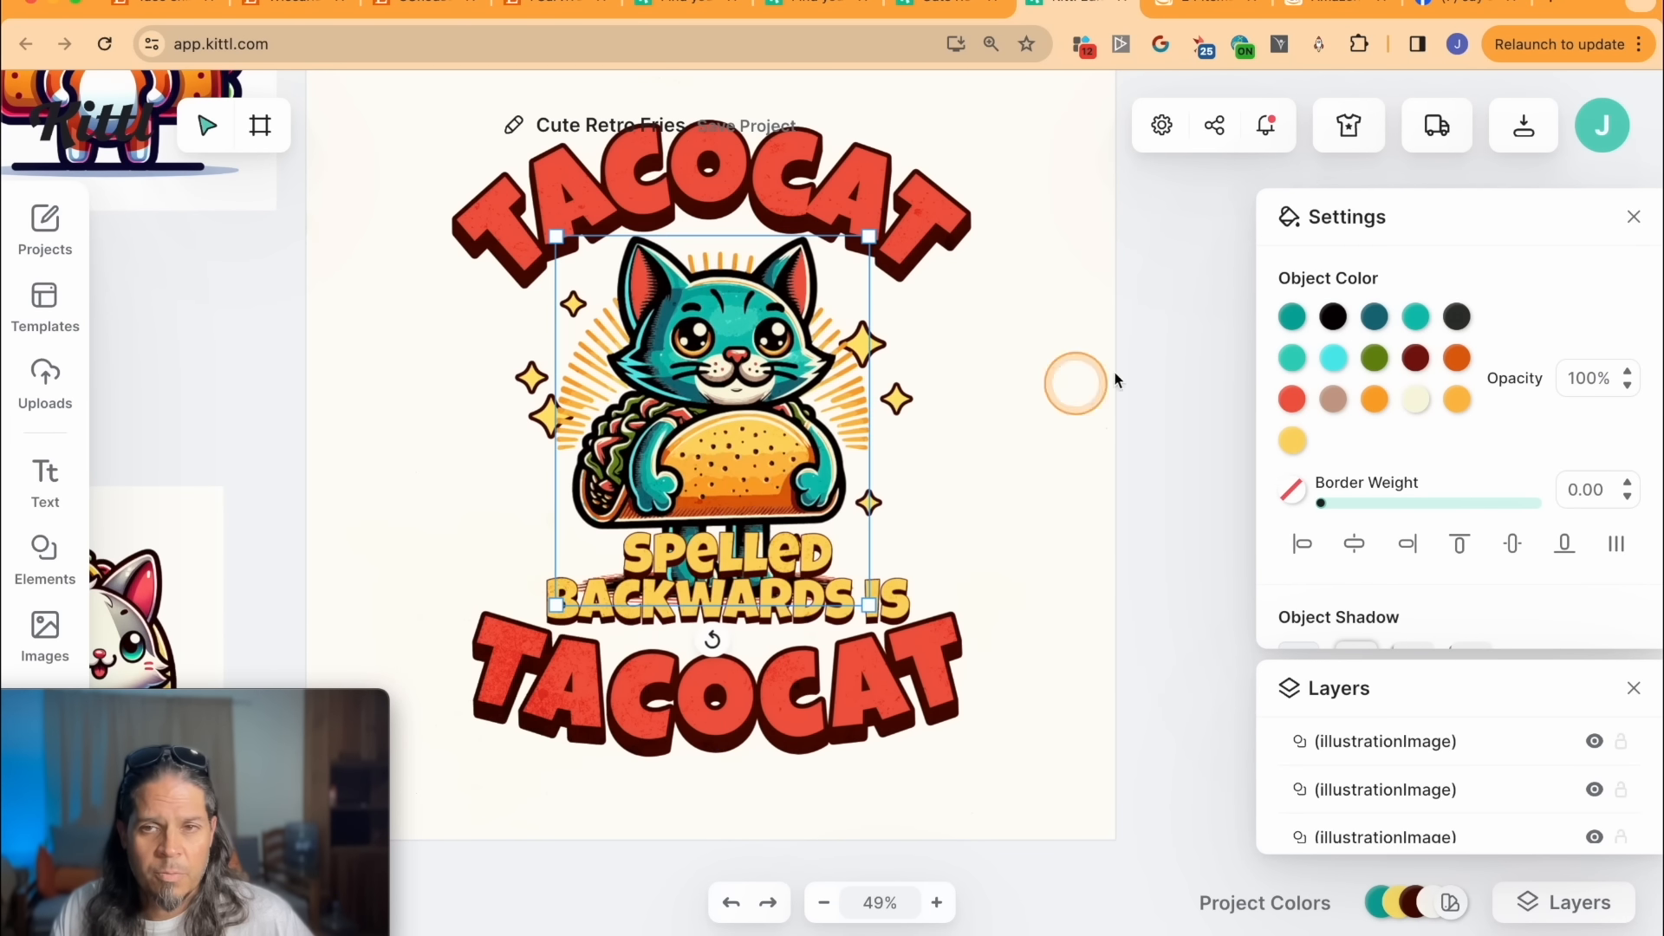
Step: Rearrange the sparkle stars, placing one large star at the cat's upper left and the other at the taco's lower right
click(1126, 501)
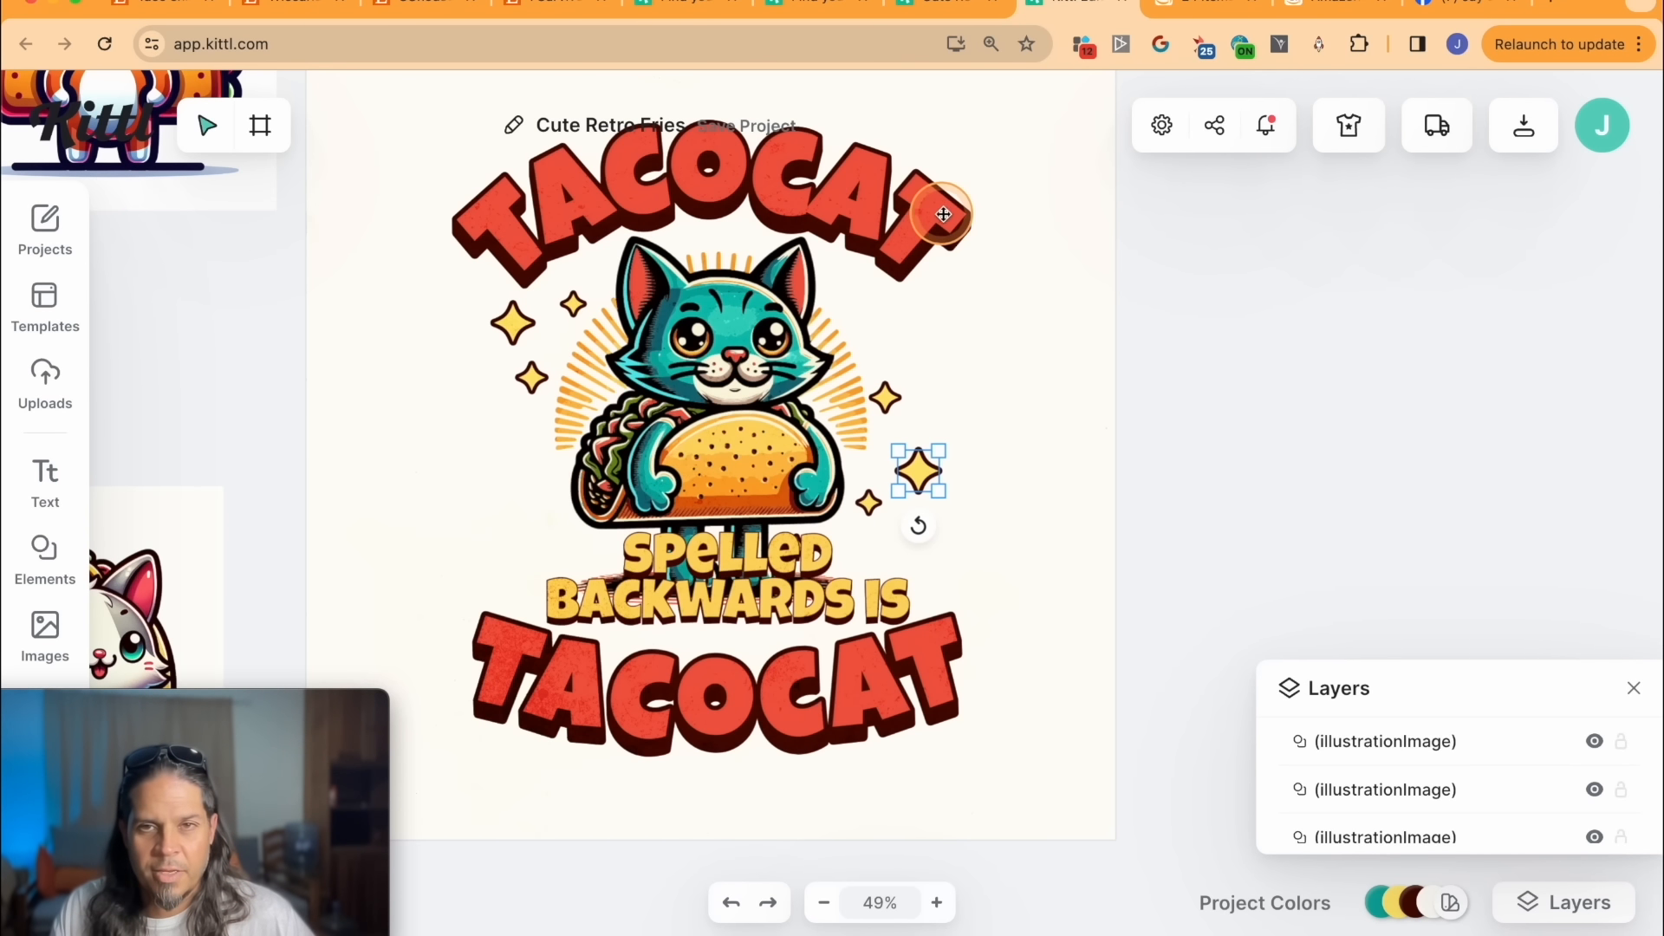
click(509, 573)
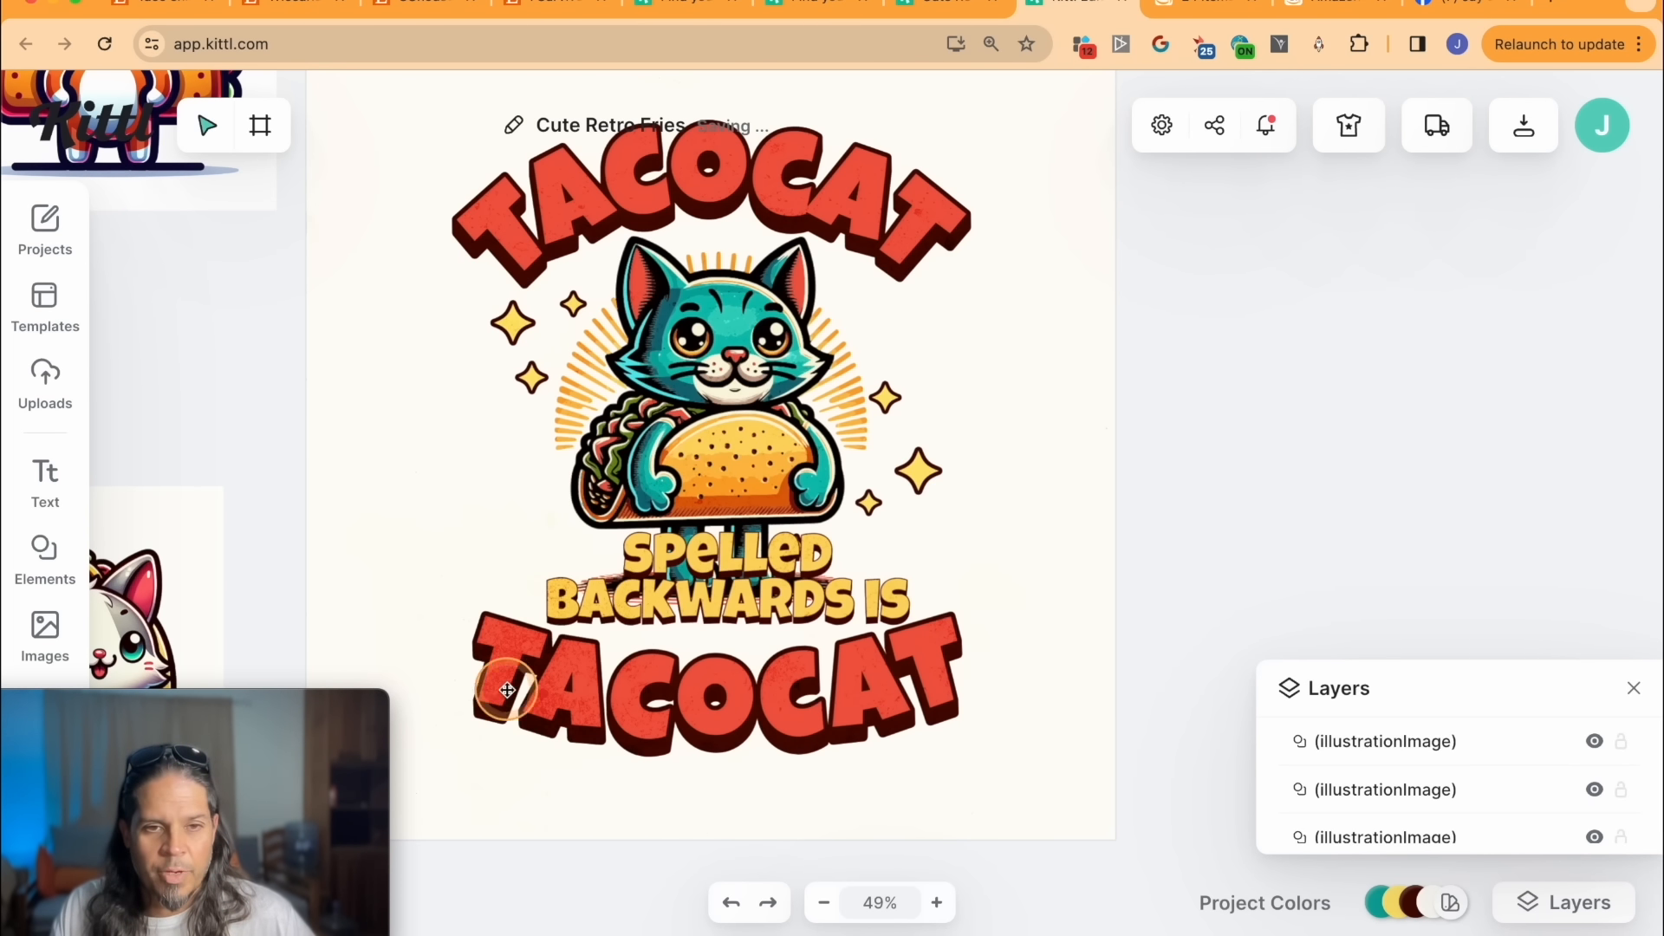
click(508, 675)
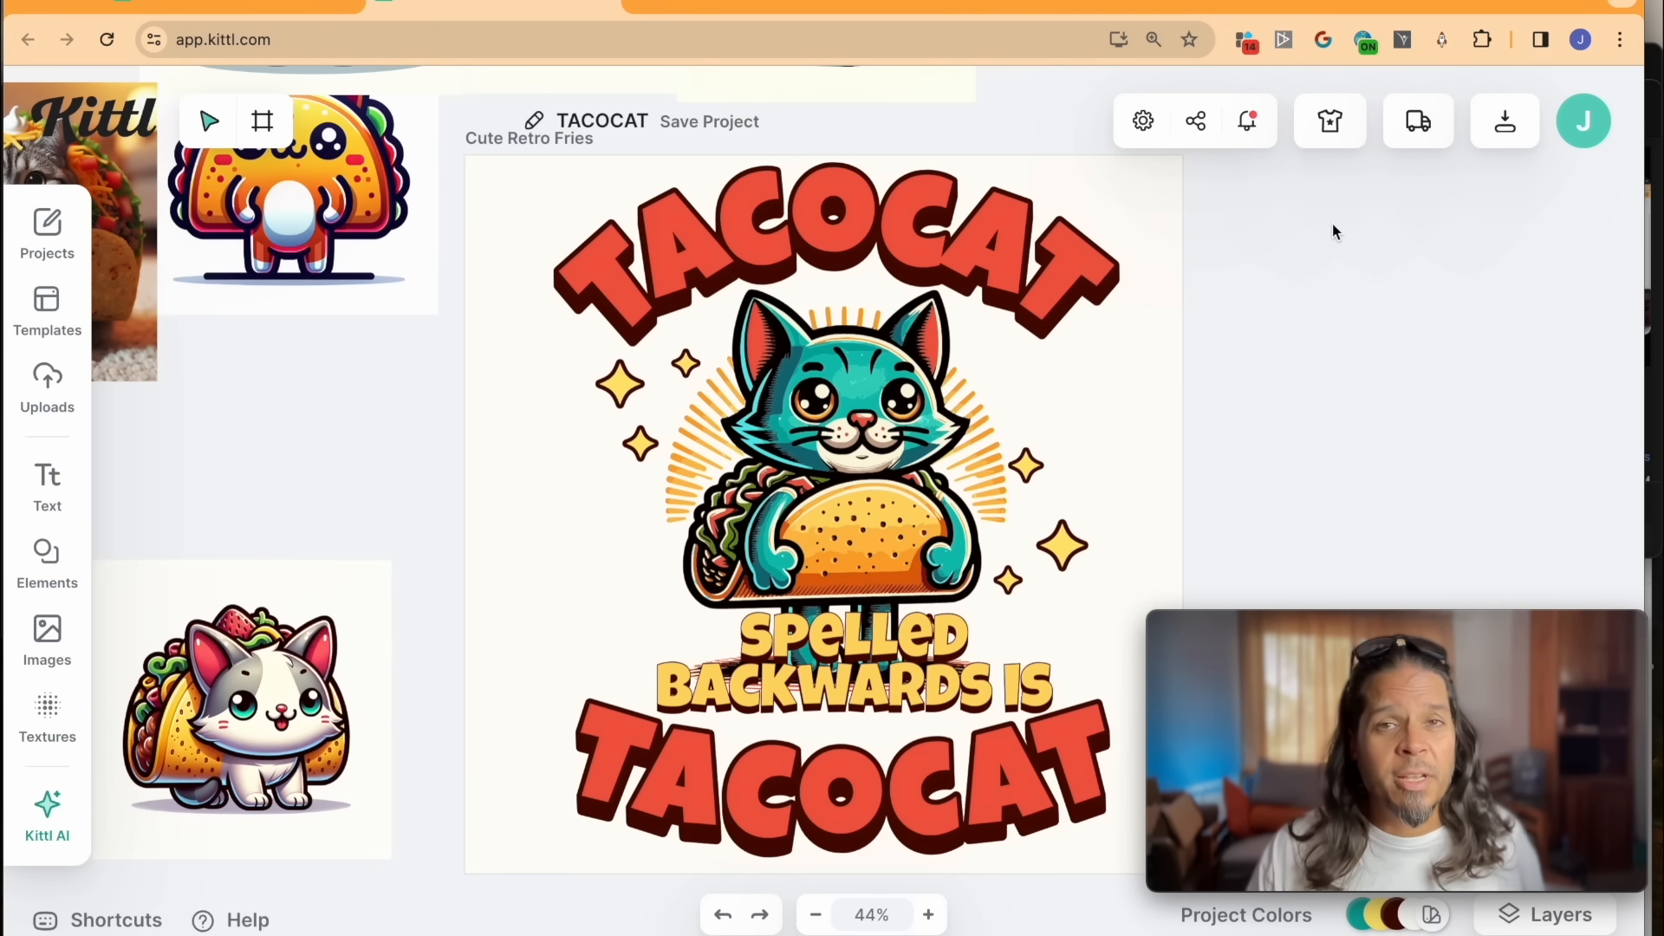
Step: Open the design in the mockup view and search the mockups for "t-shirt"
click(1342, 125)
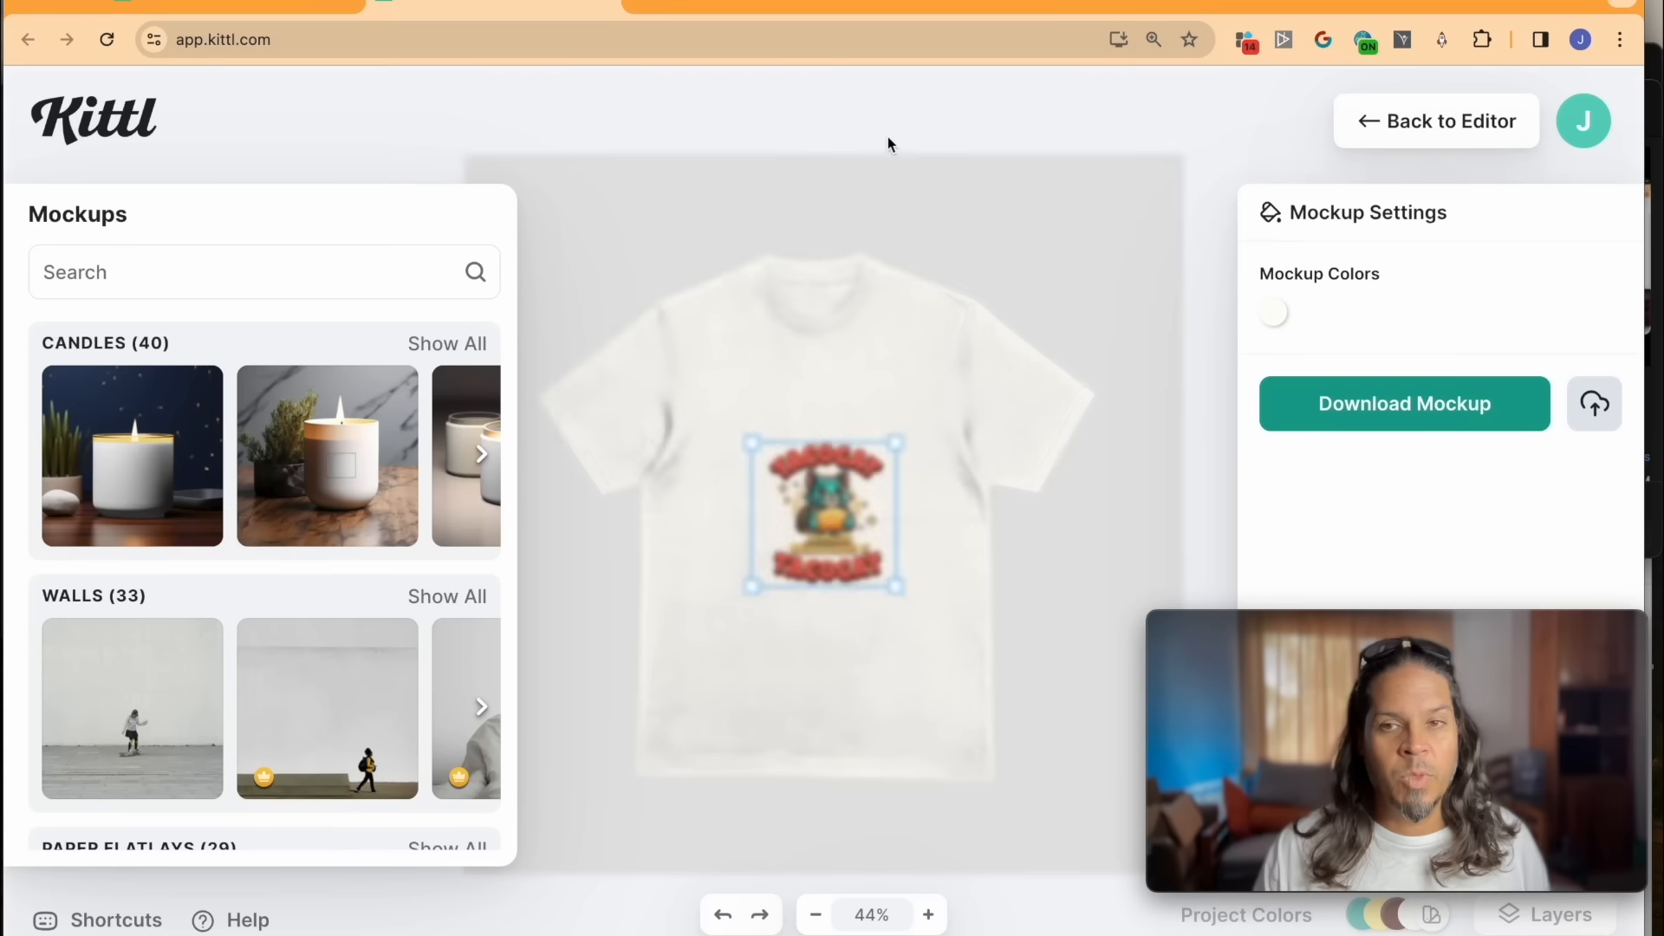
click(156, 271)
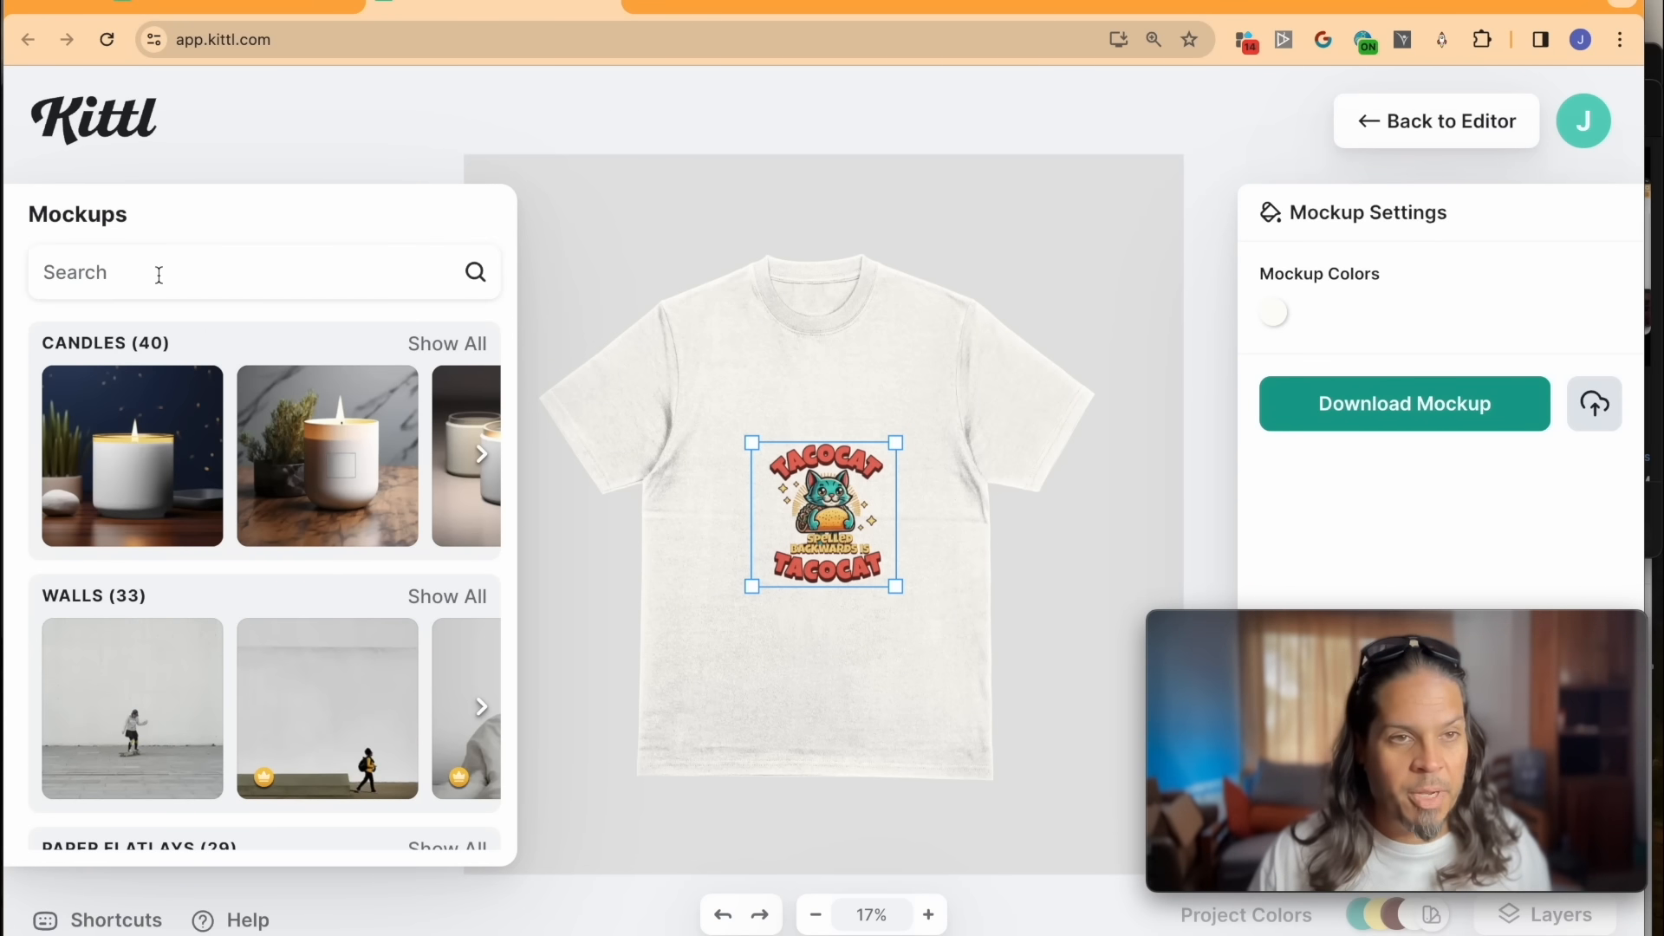
text(t-shirt)
key(Return)
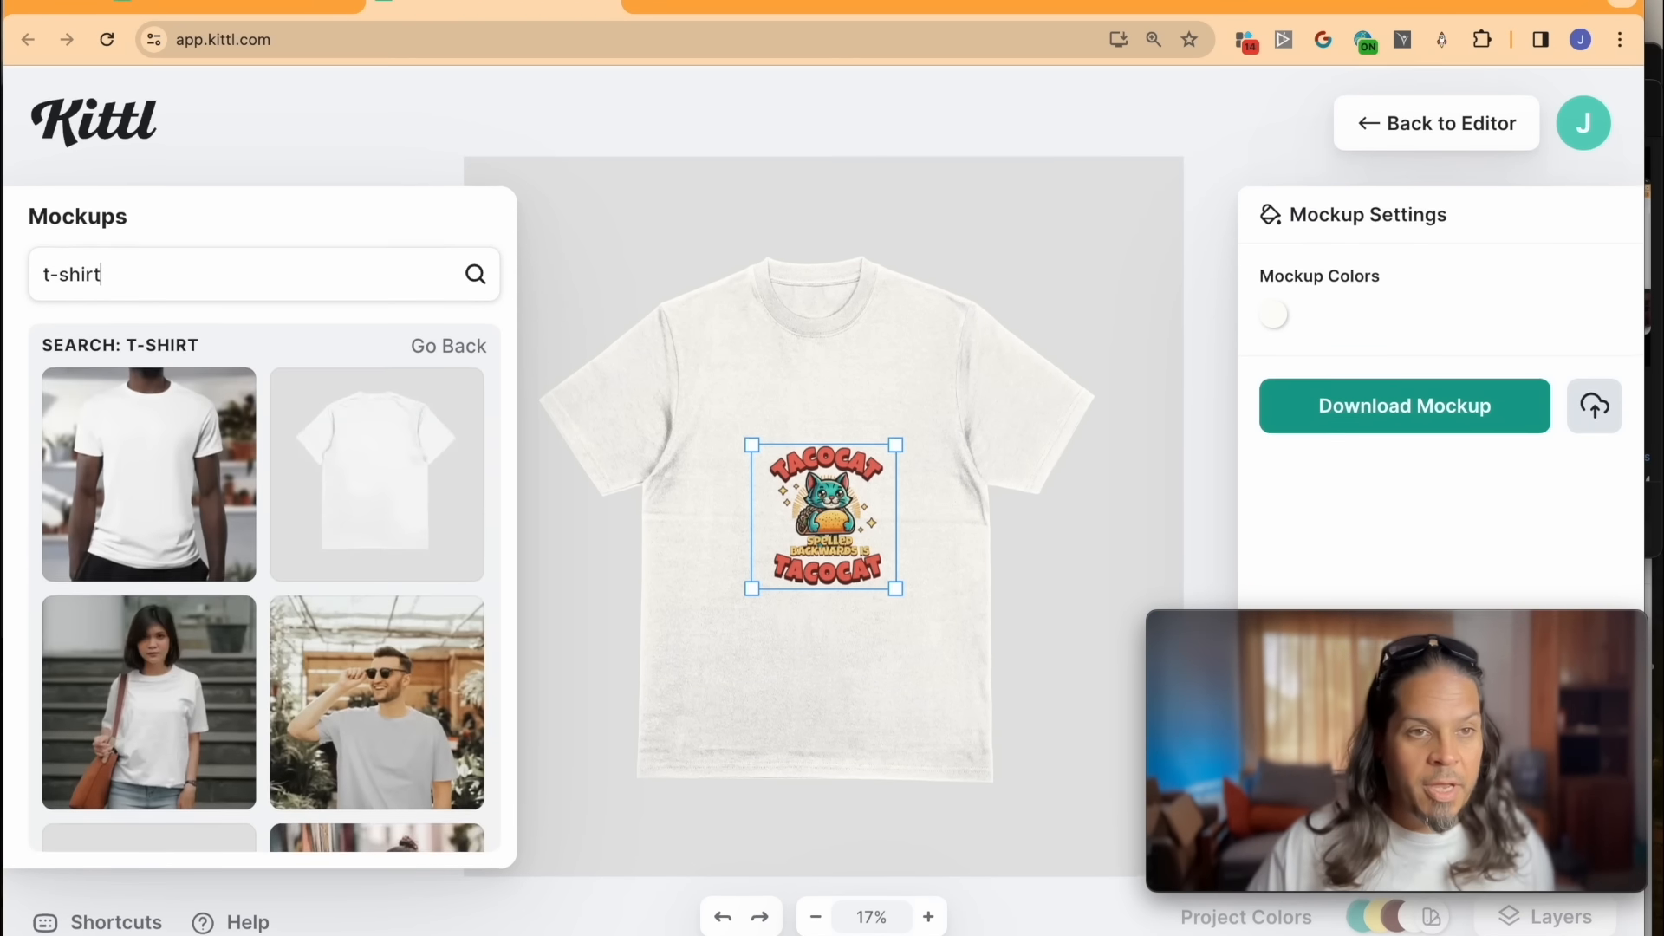
Step: Apply the mockup of the bearded man wearing a white T-shirt and browse the other T-shirt mockups
scroll(287, 543, down, 6)
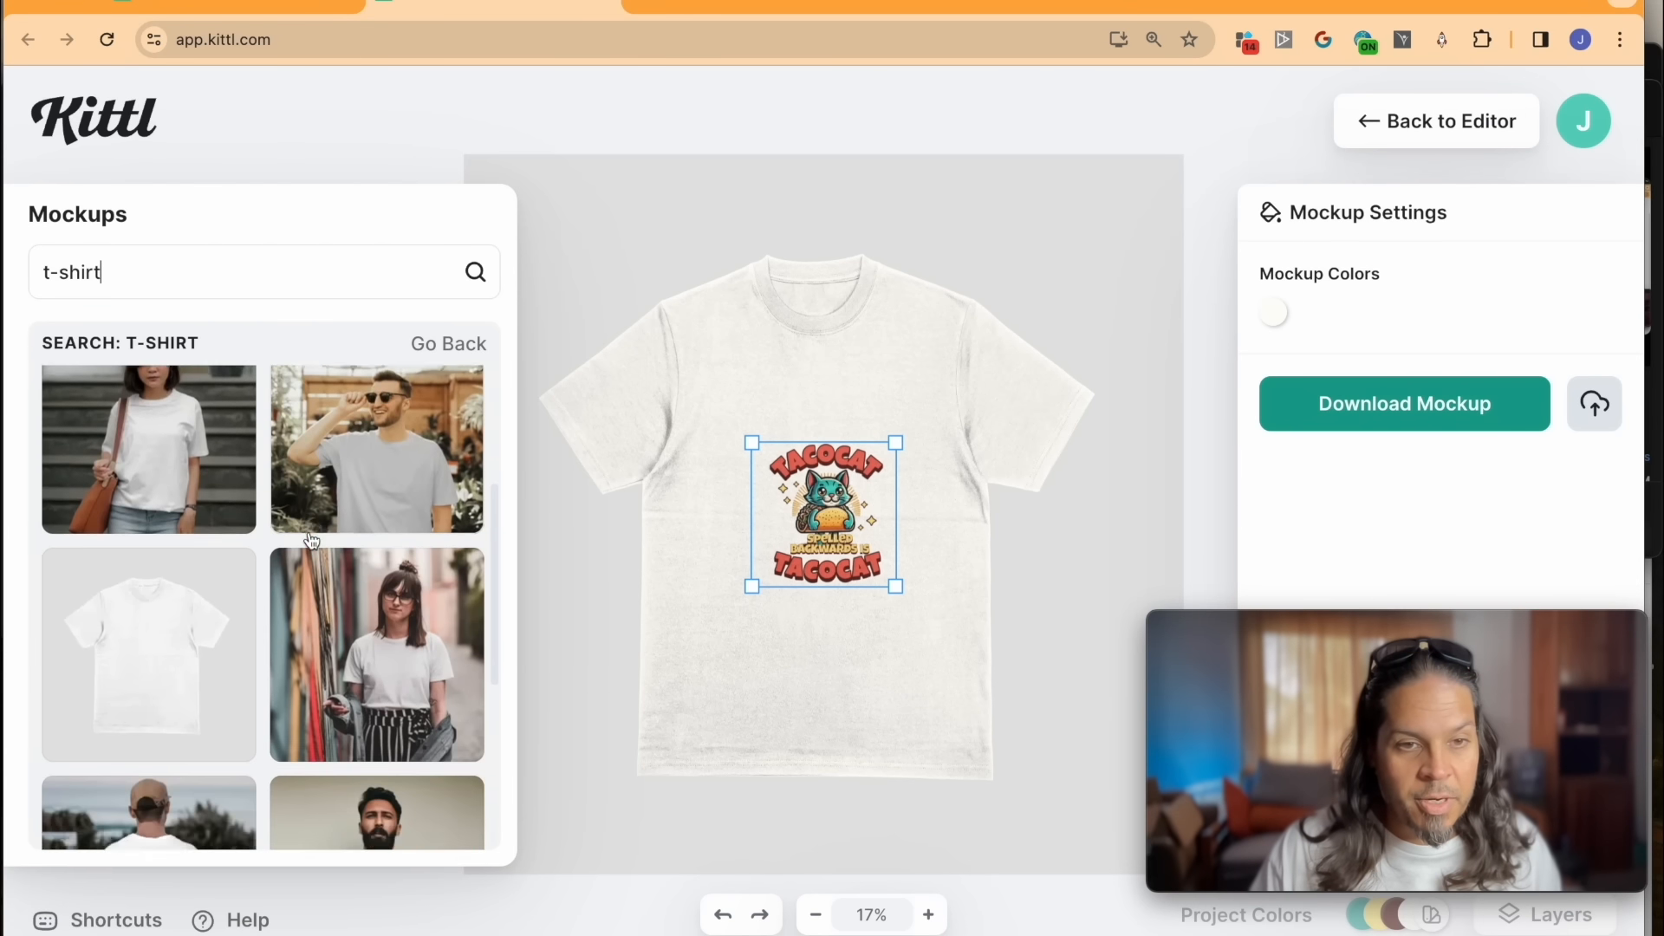
scroll(307, 542, down, 1)
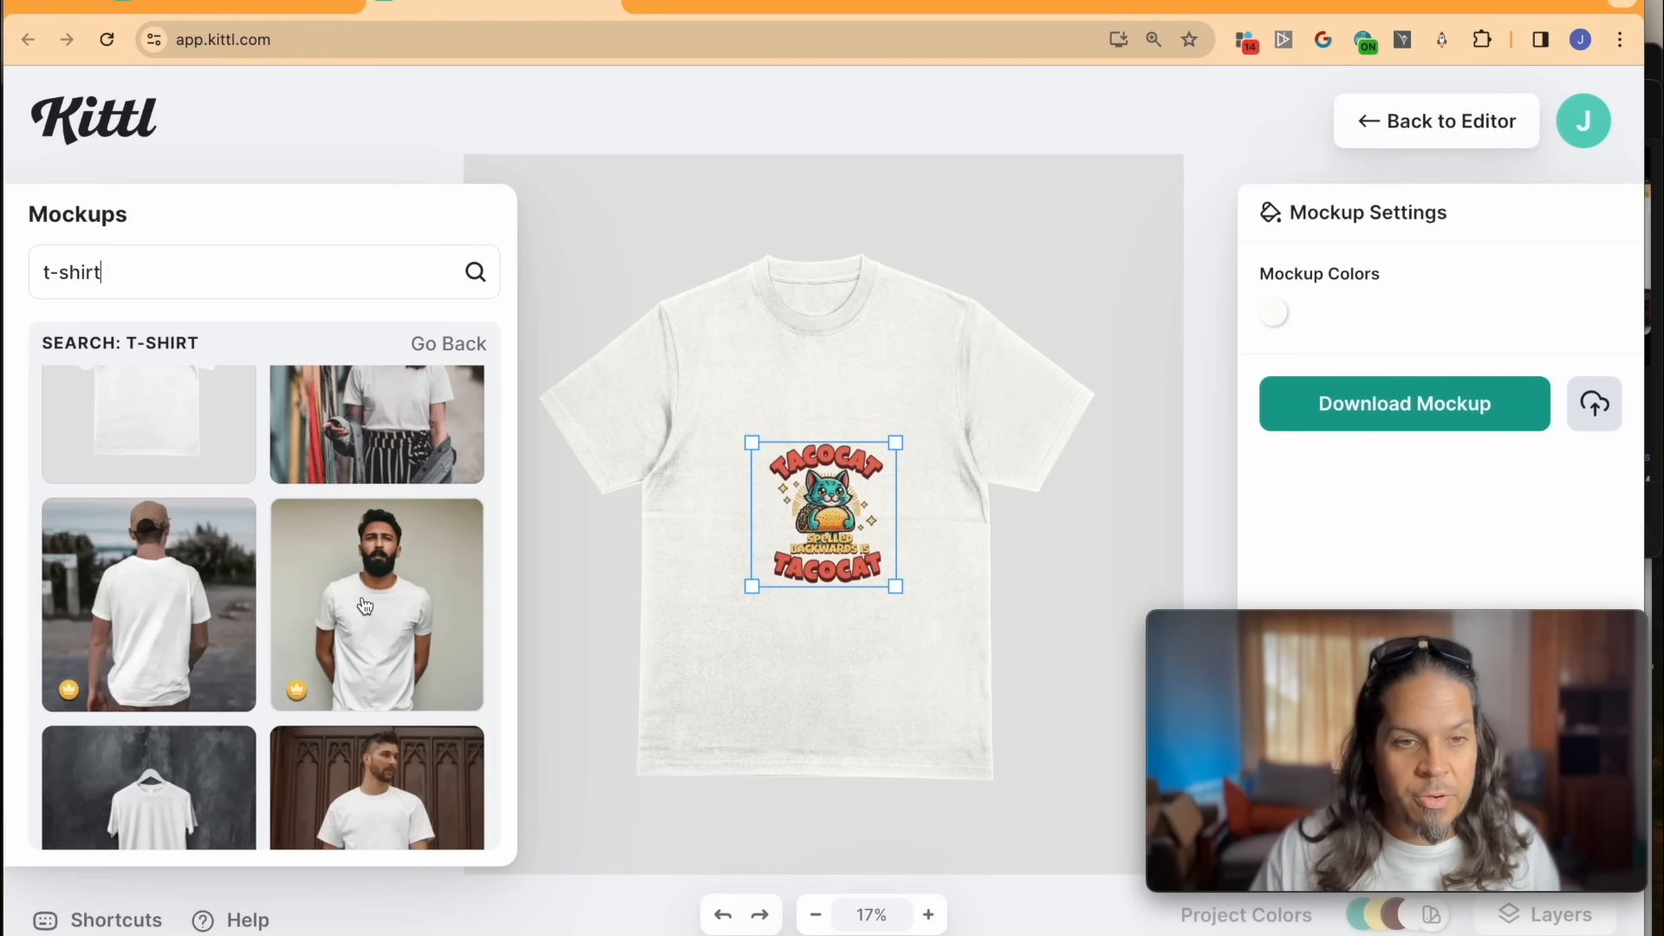
click(365, 606)
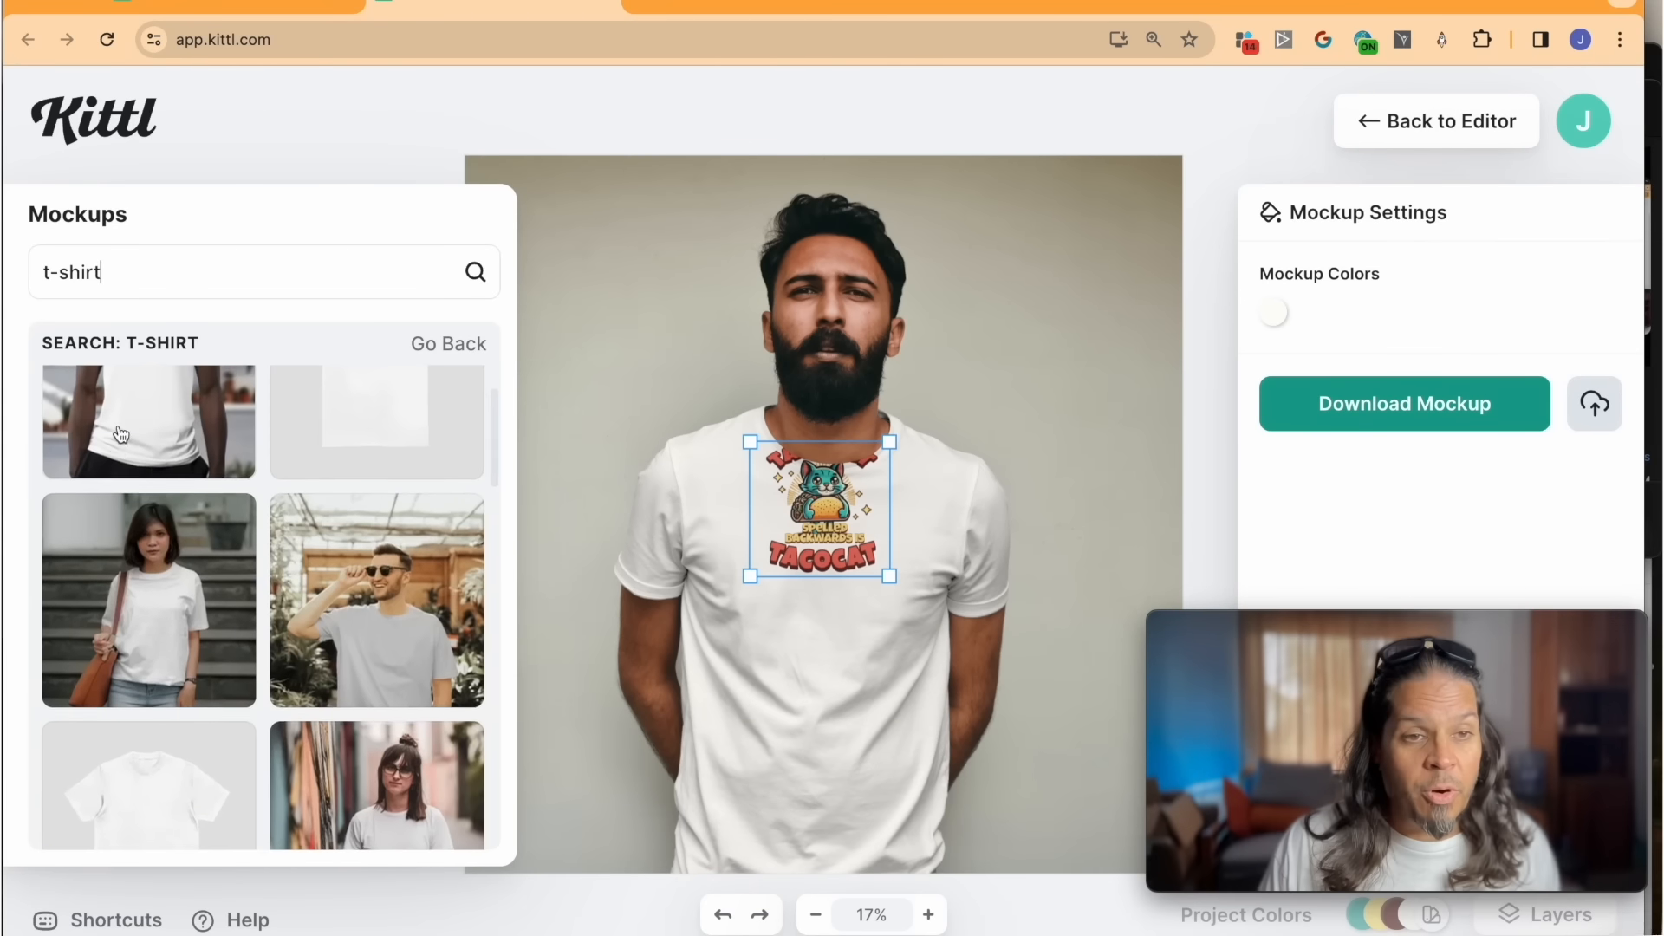
scroll(150, 377, up, 2)
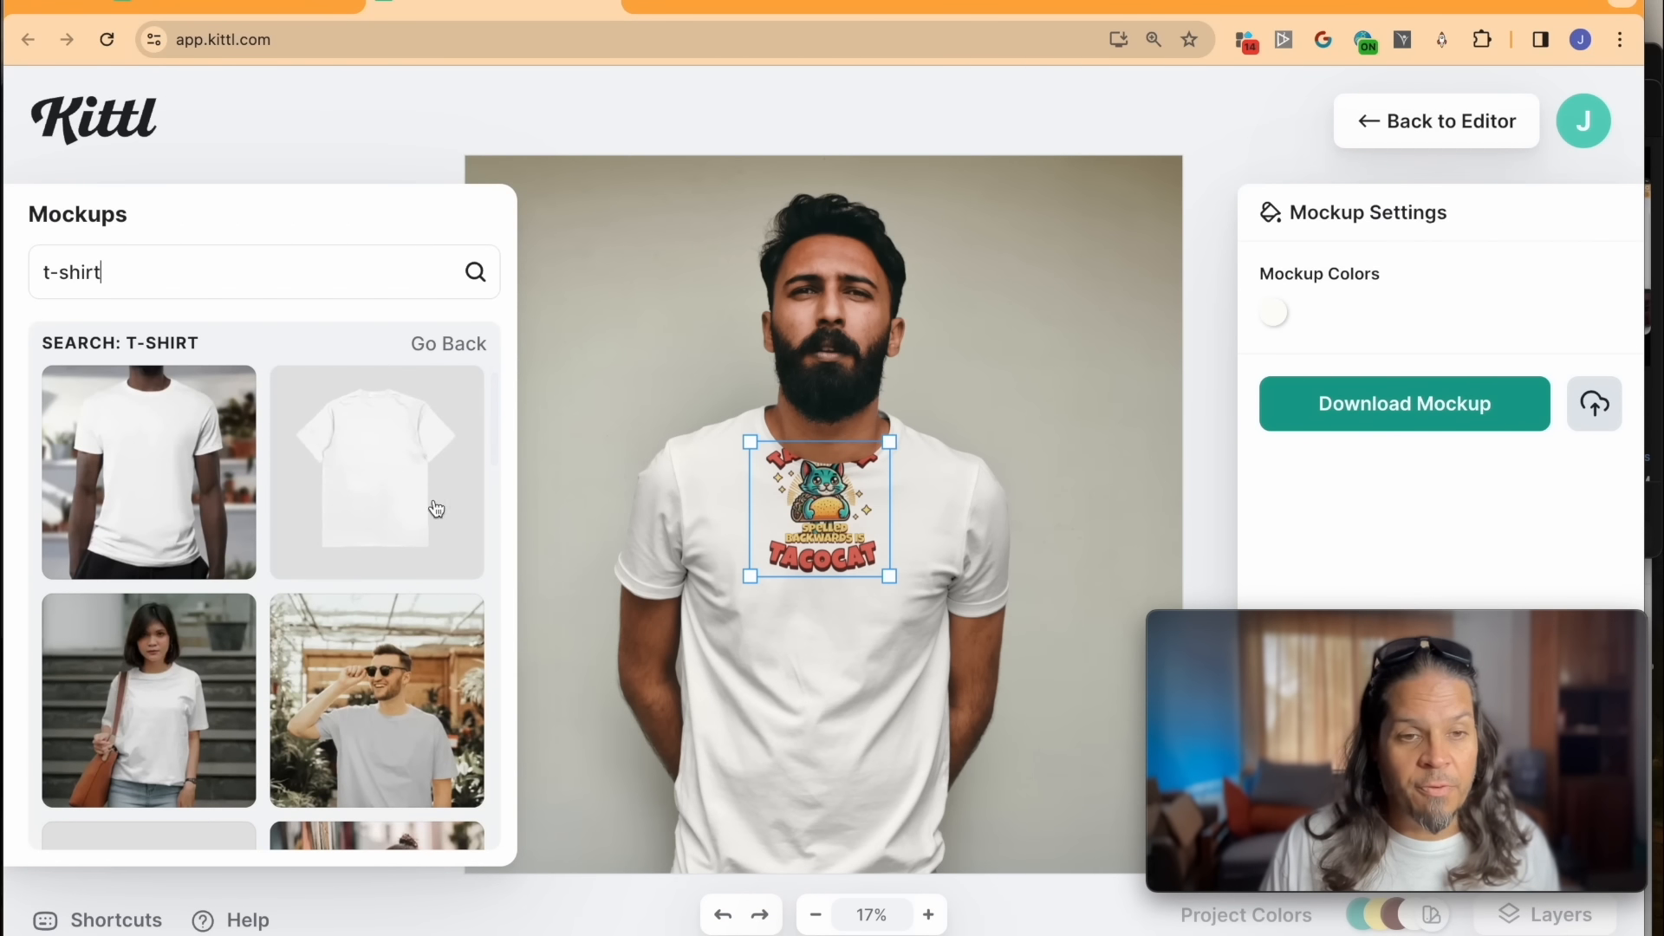
scroll(336, 425, down, 5)
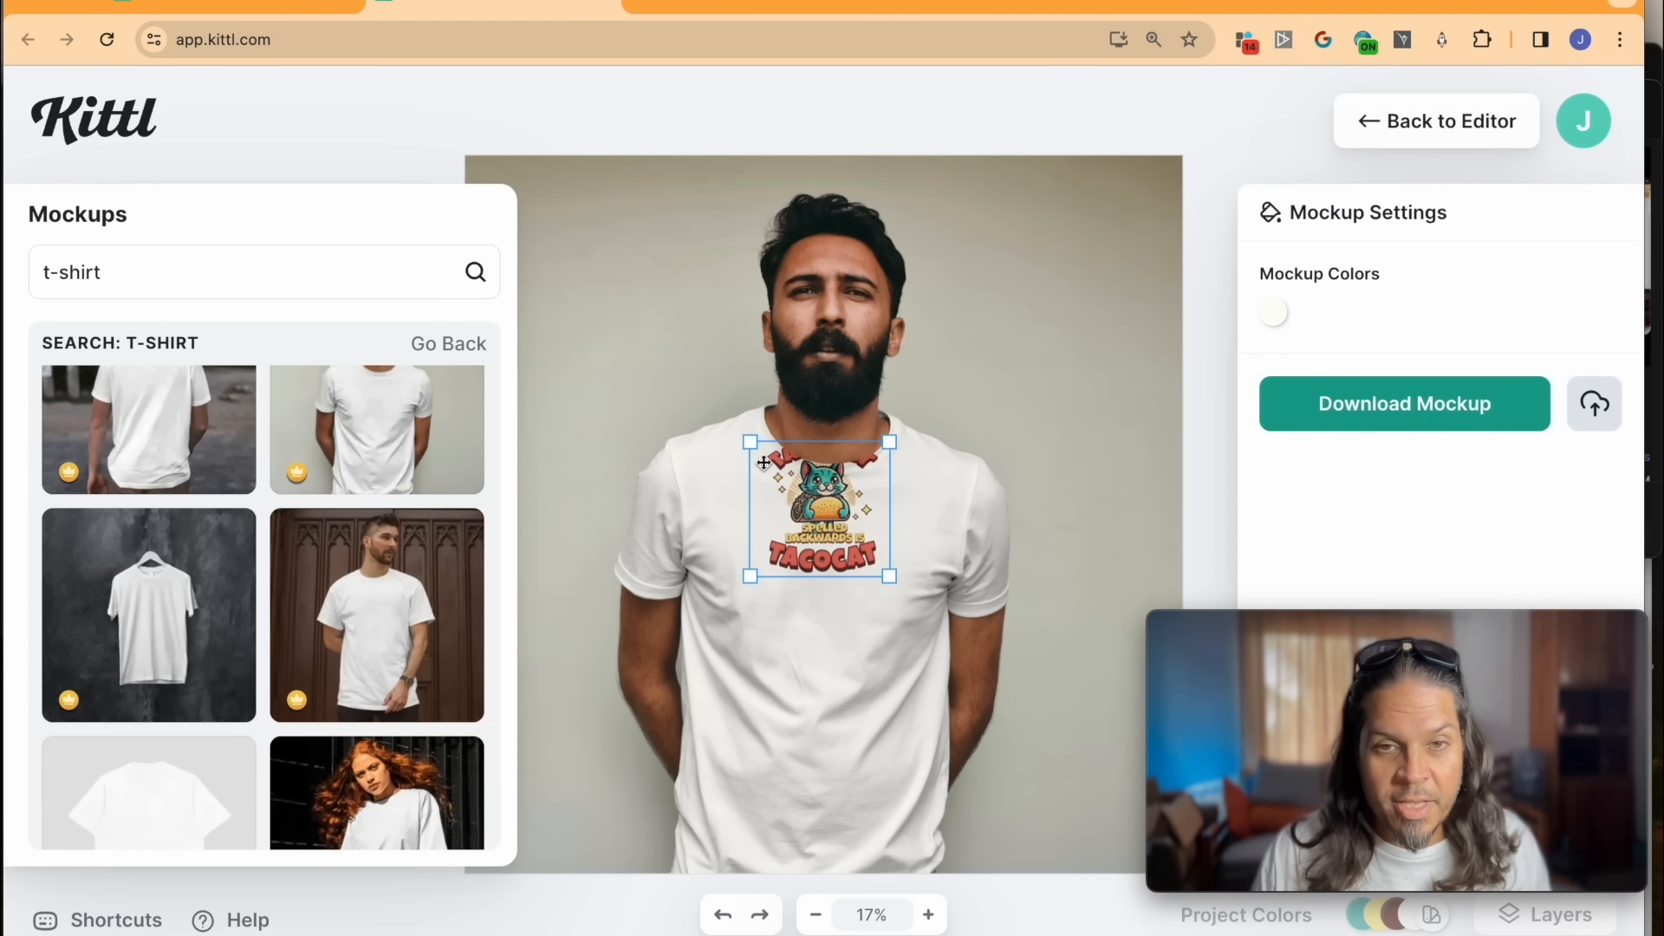
Step: Enlarge the TACOCAT design and center it on the chest of the T-shirt
drag(890, 577, 1053, 754)
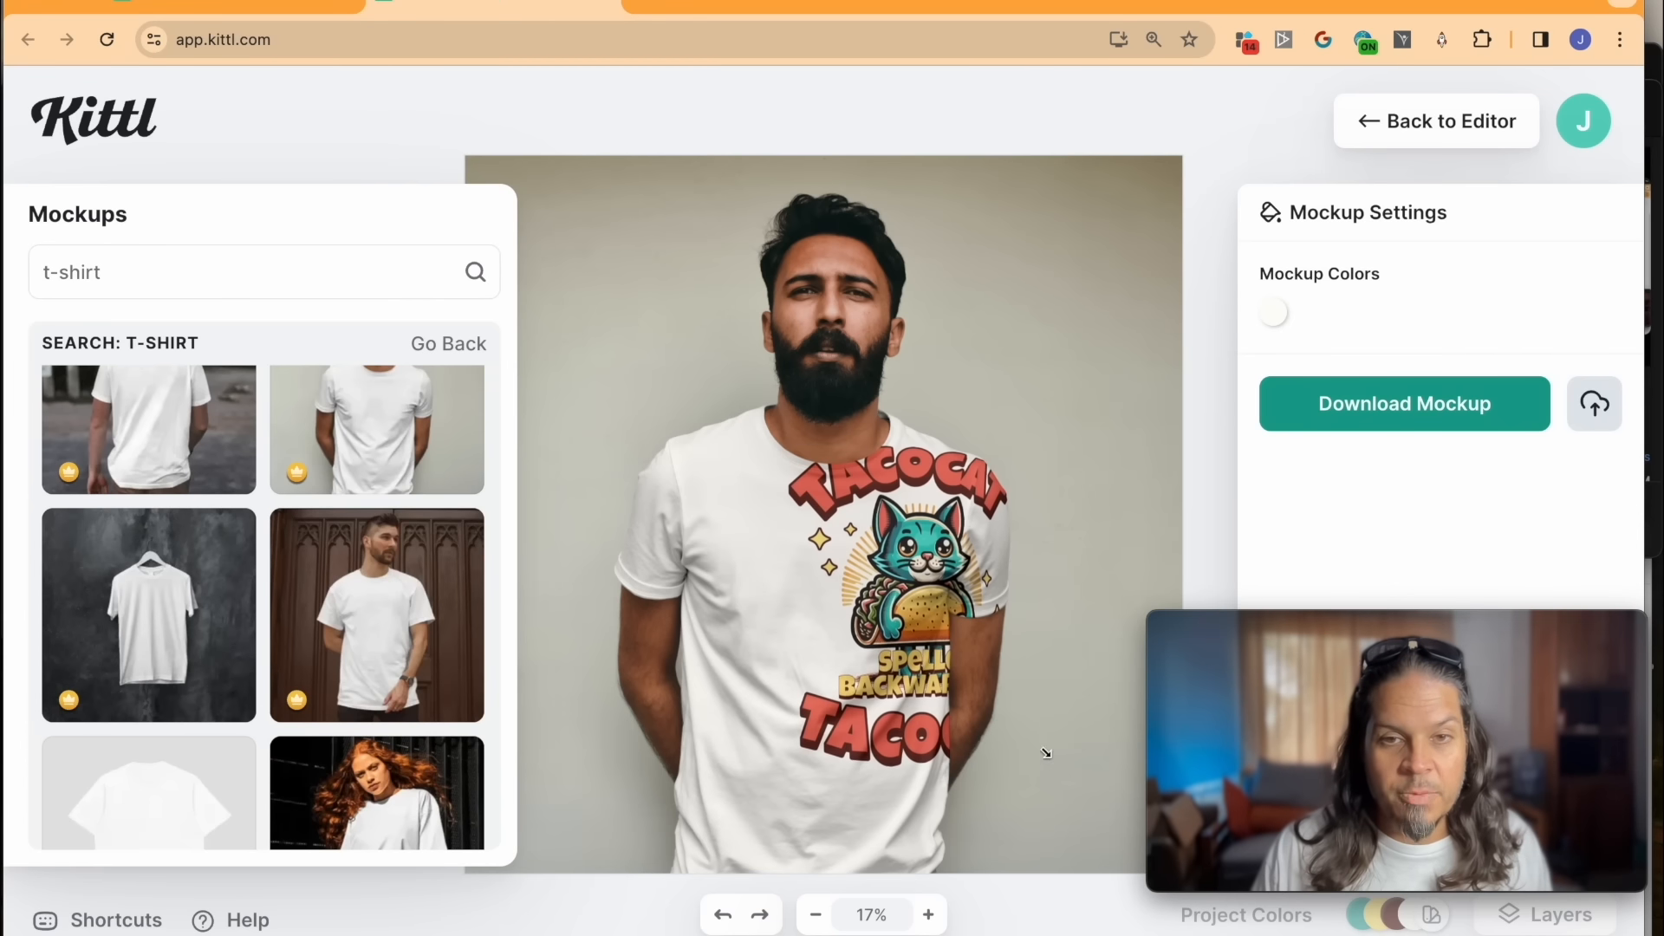
drag(910, 594, 821, 635)
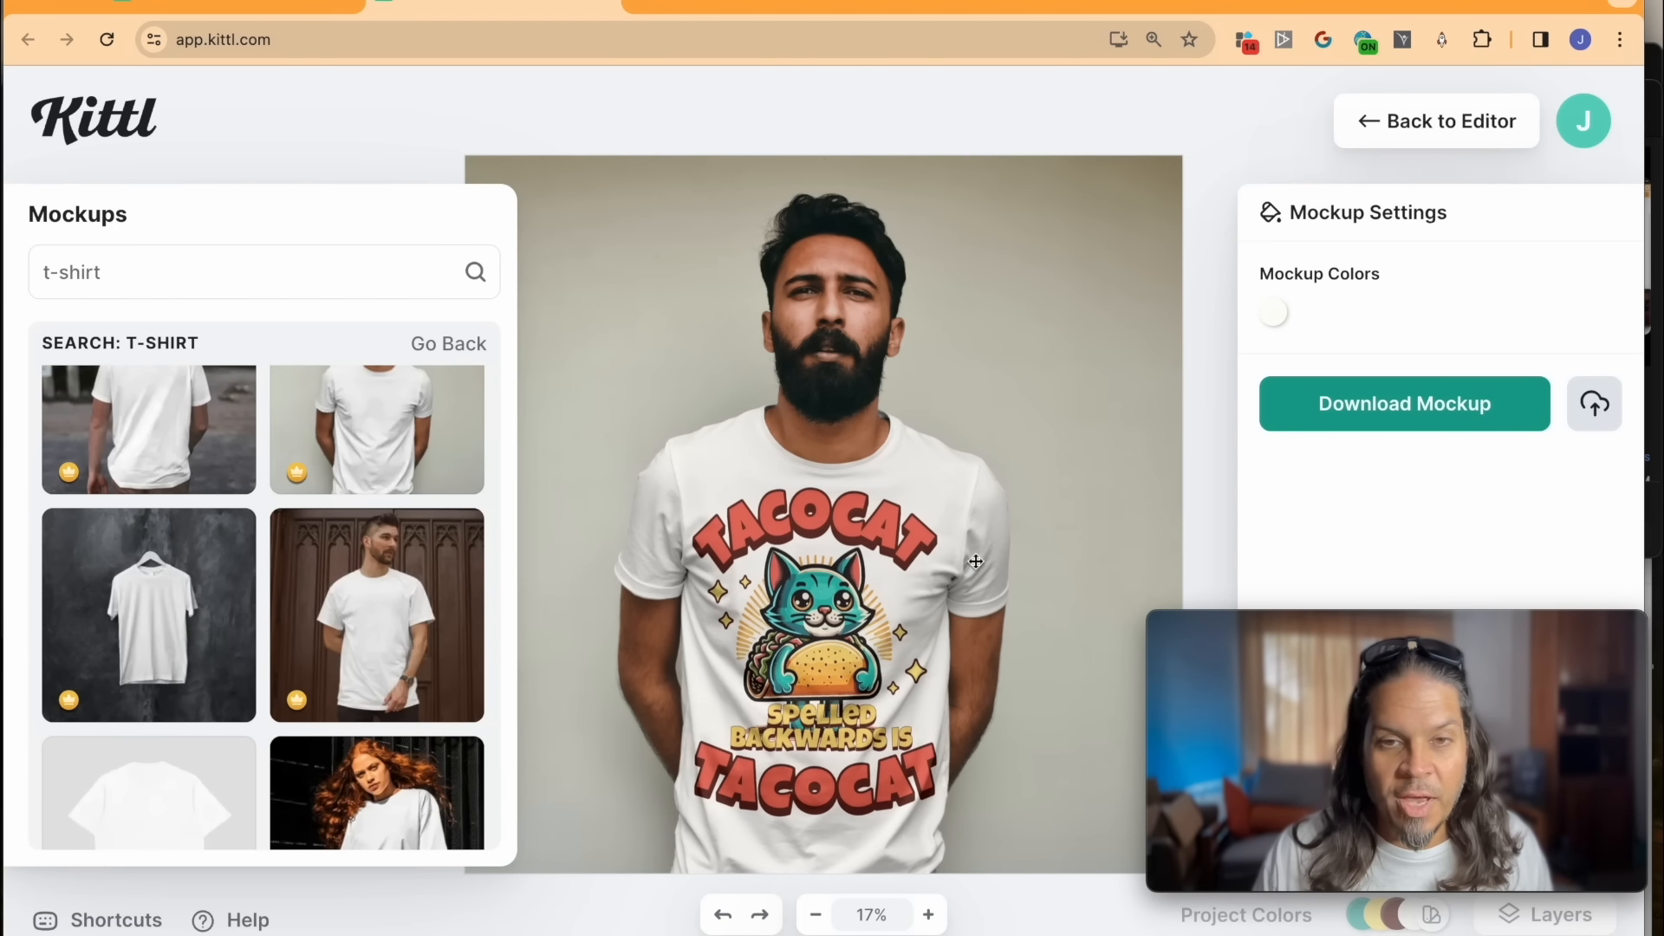
drag(971, 483, 931, 535)
drag(834, 578, 849, 545)
drag(921, 646, 923, 643)
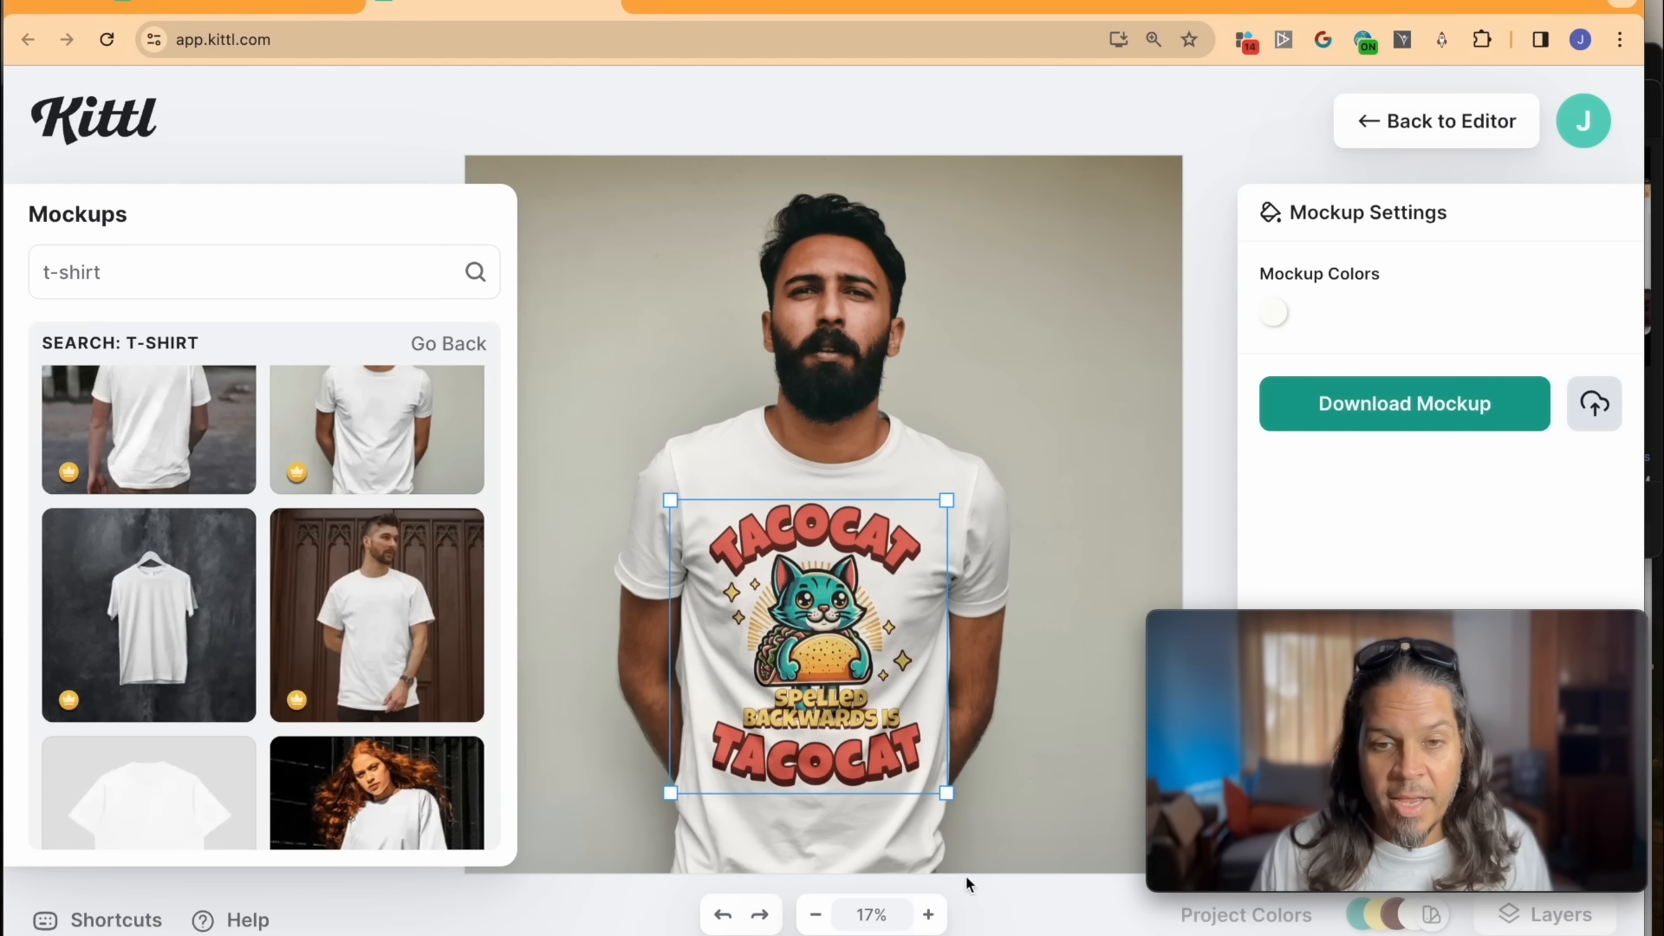
drag(946, 796, 860, 751)
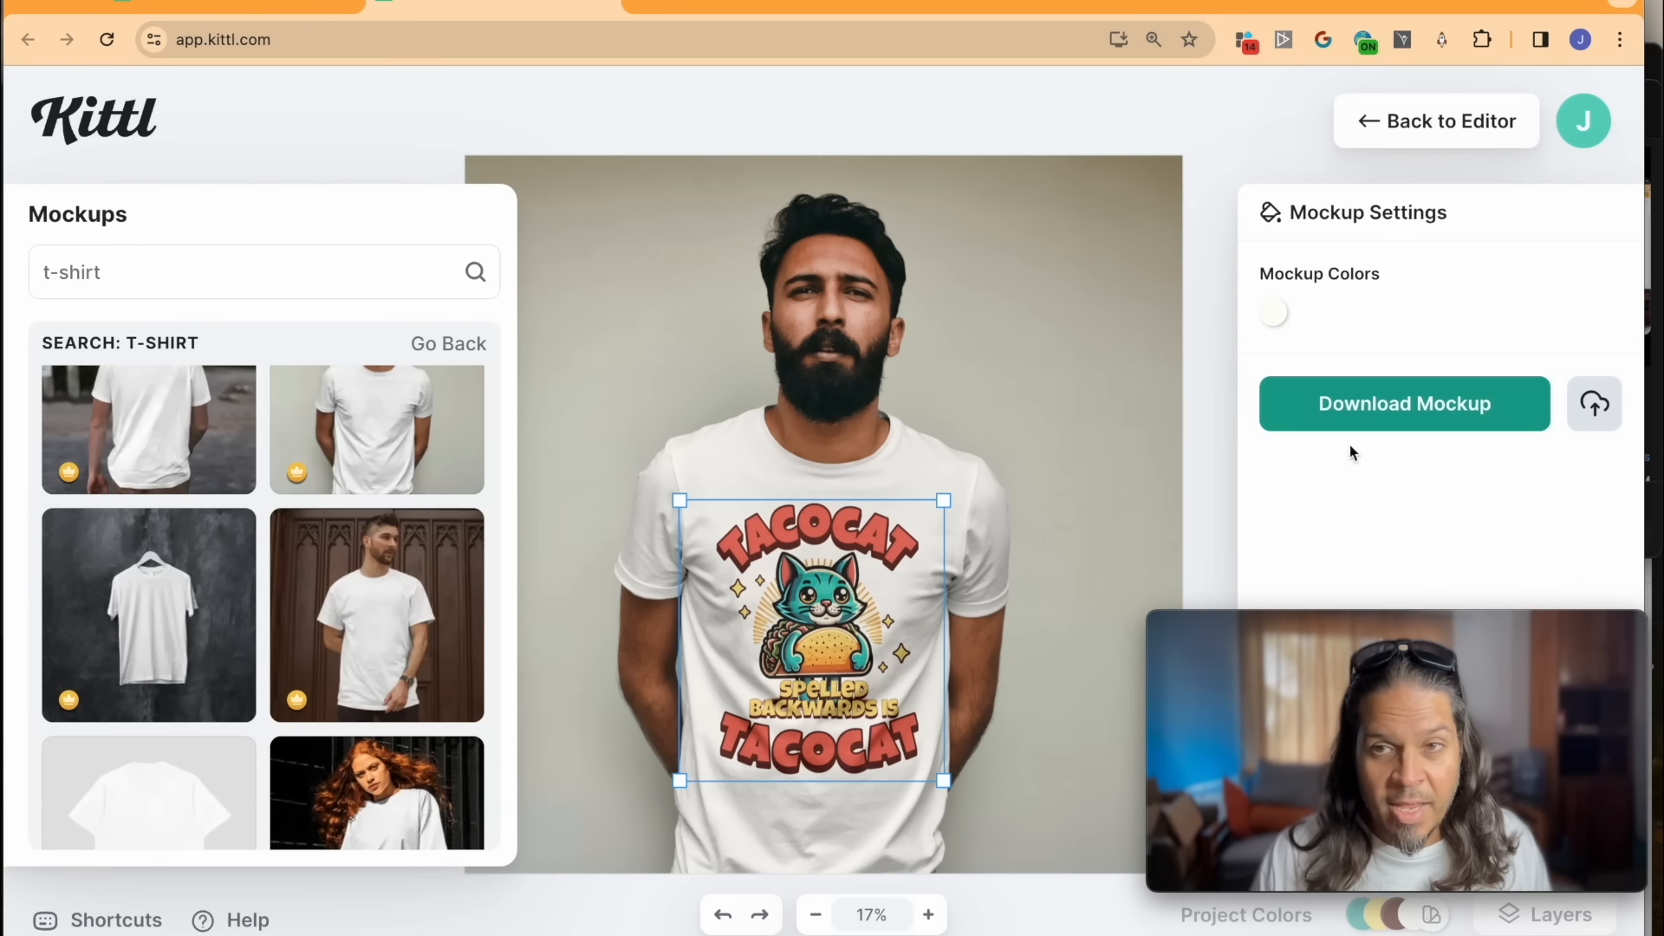
Step: Change the mockup's shirt color to near-black, hex 070602
click(1274, 313)
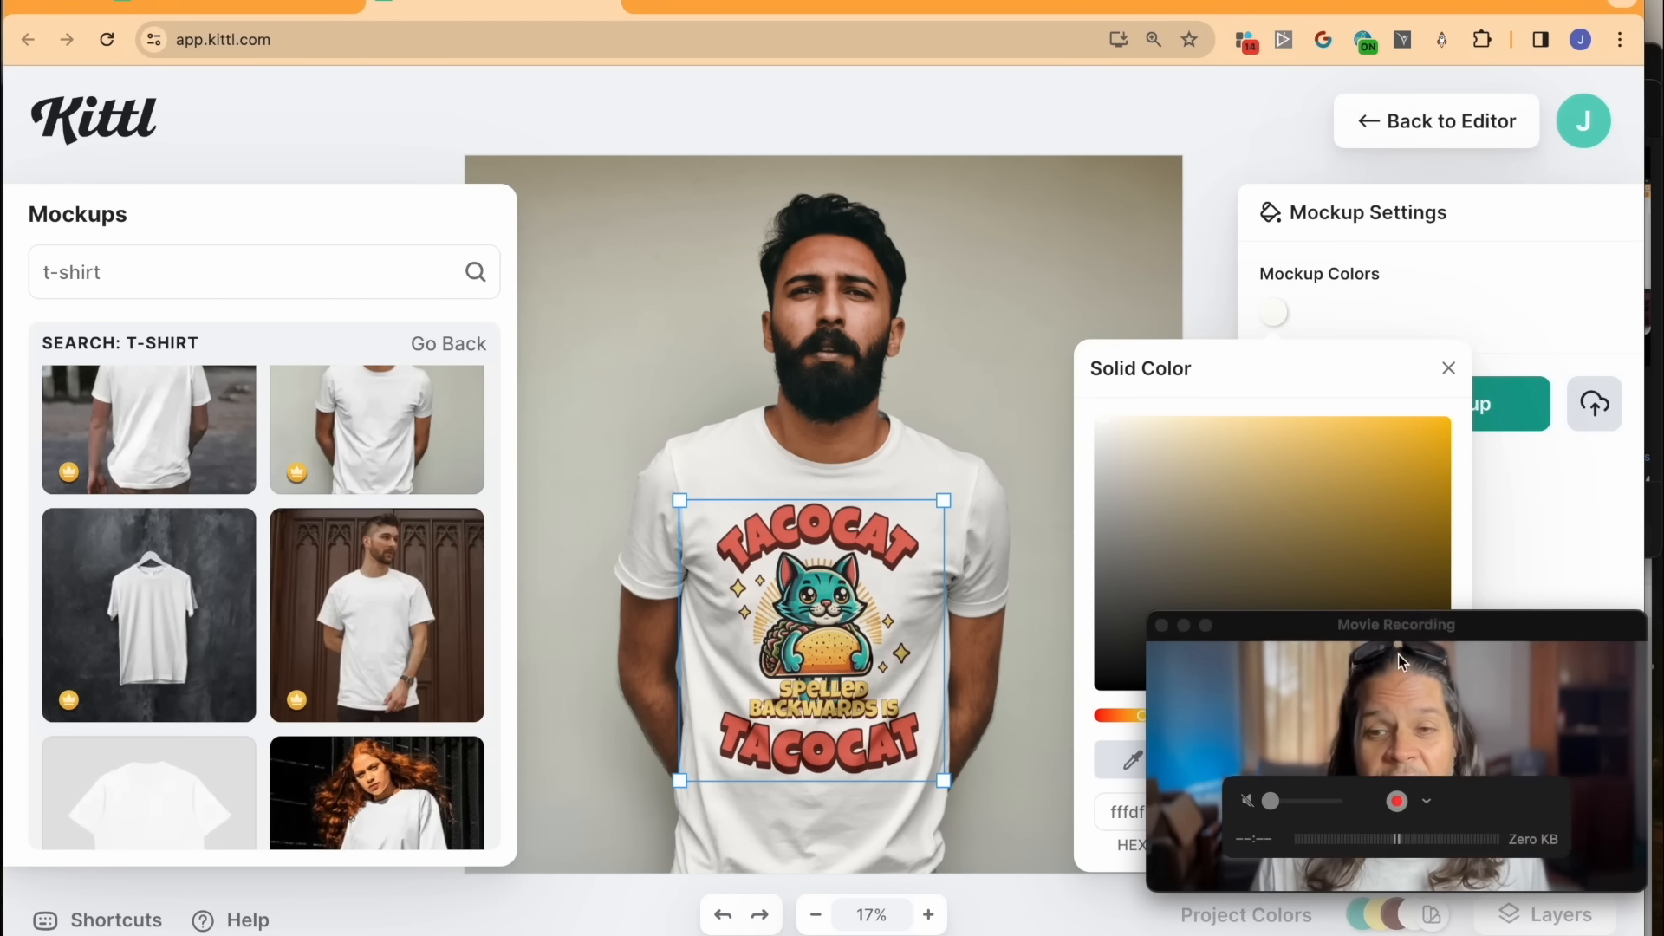
drag(1543, 624, 444, 654)
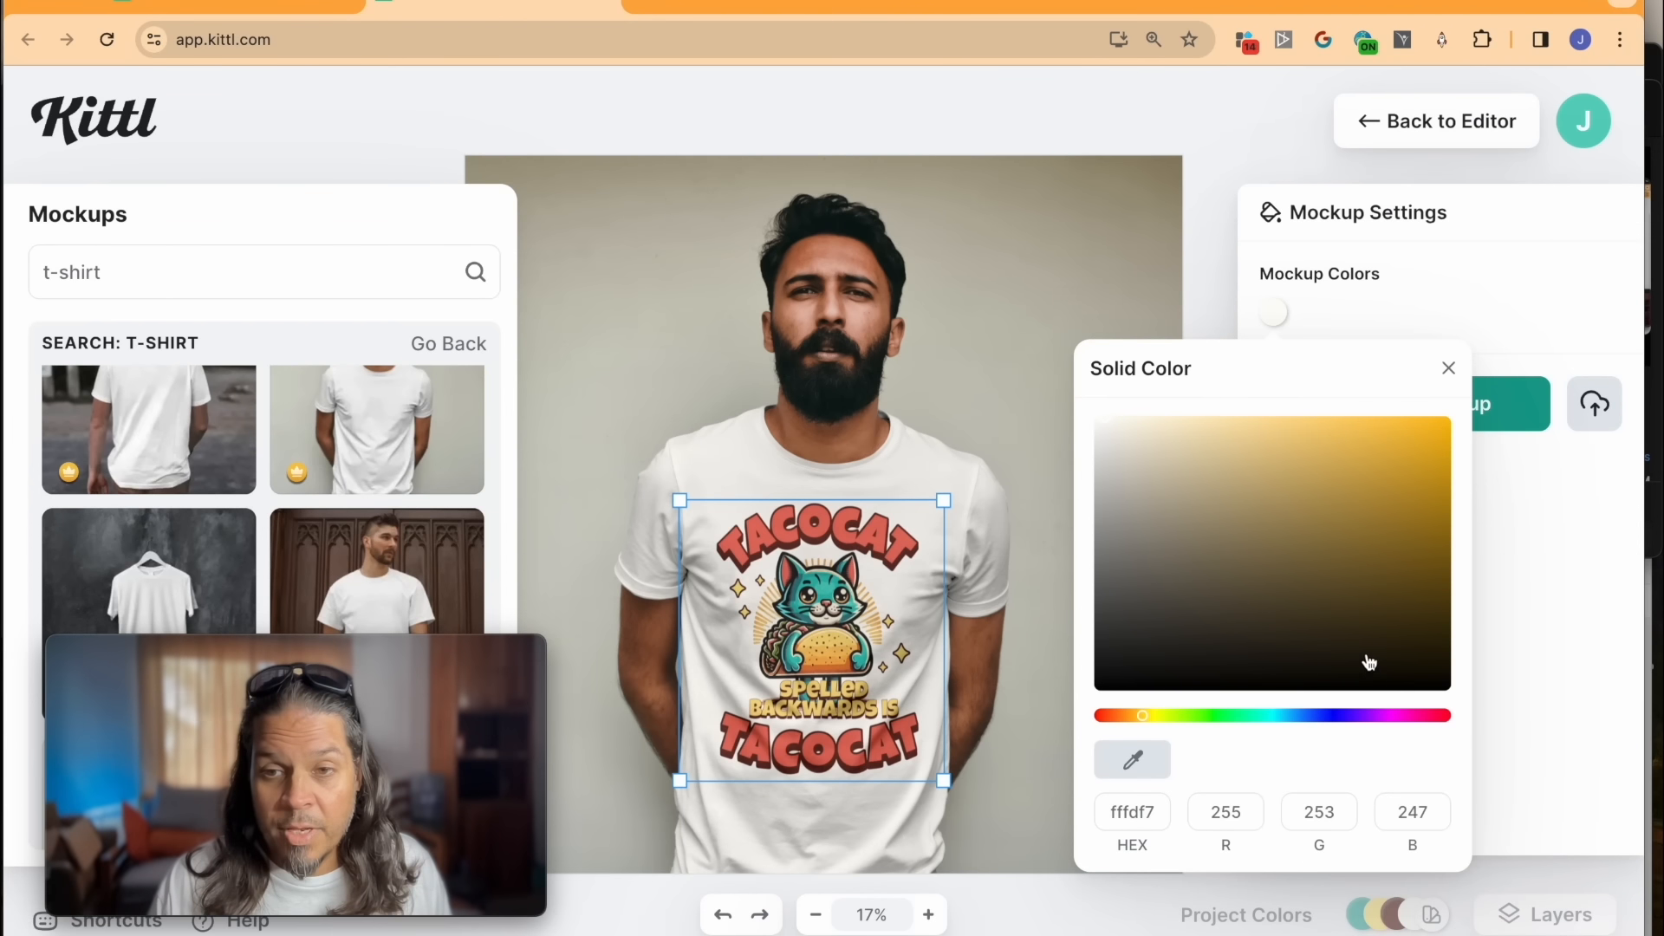
click(1397, 666)
drag(1399, 666, 1318, 687)
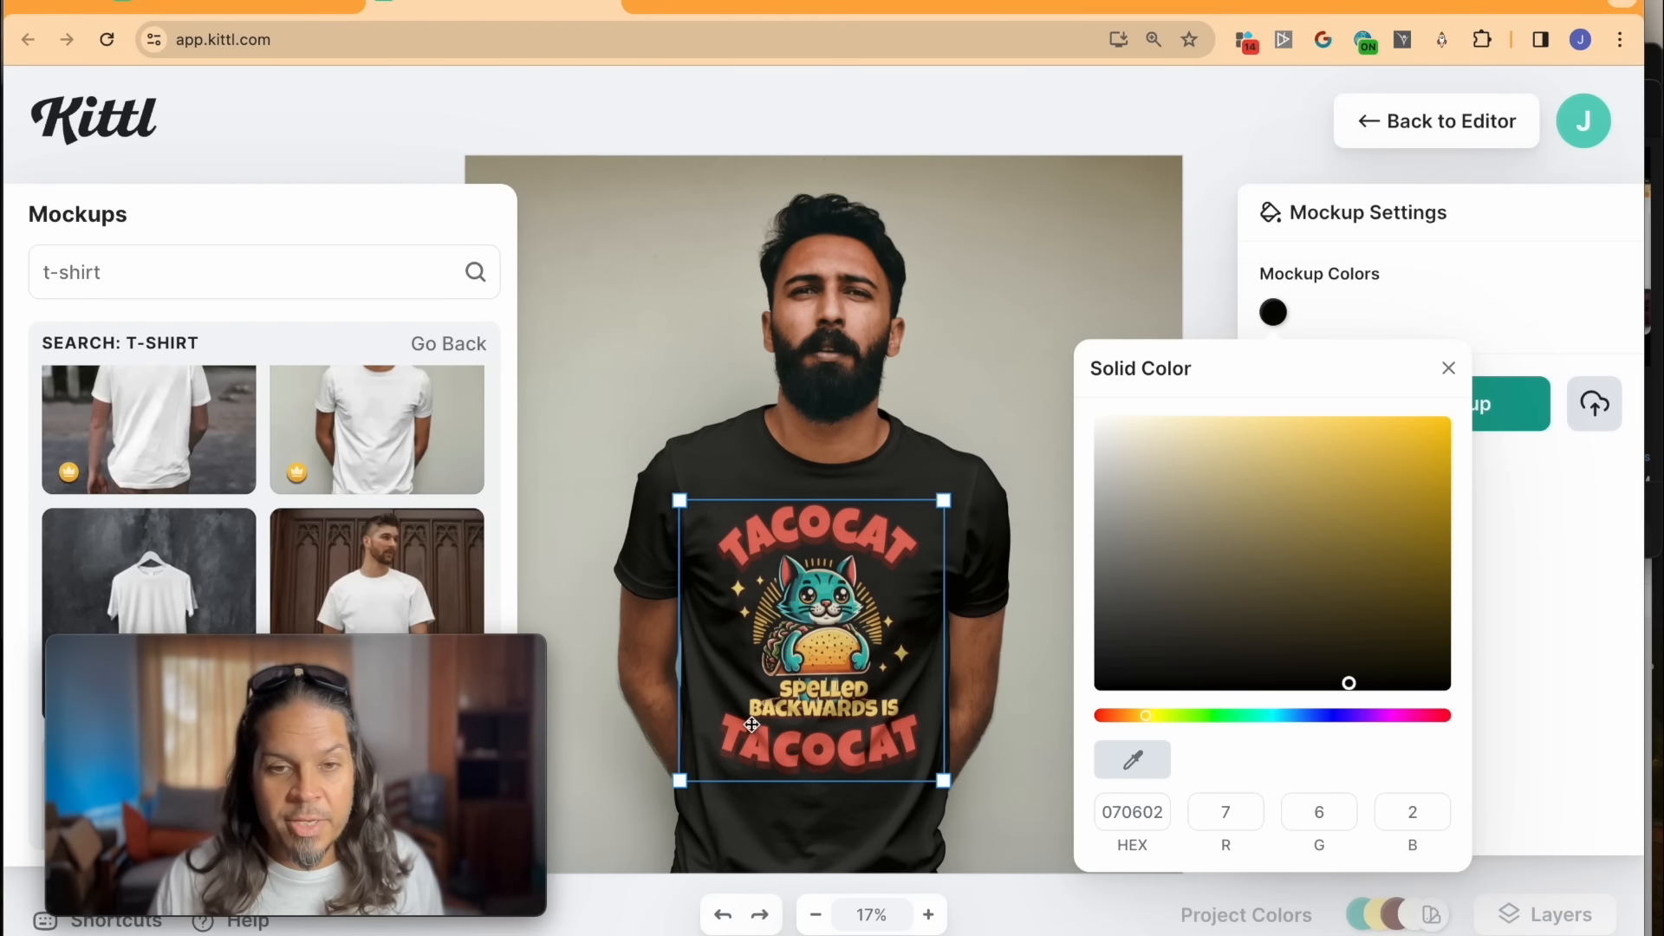
Step: Inspect the design on the black shirt up close from collar to hem and download the mockup
click(929, 915)
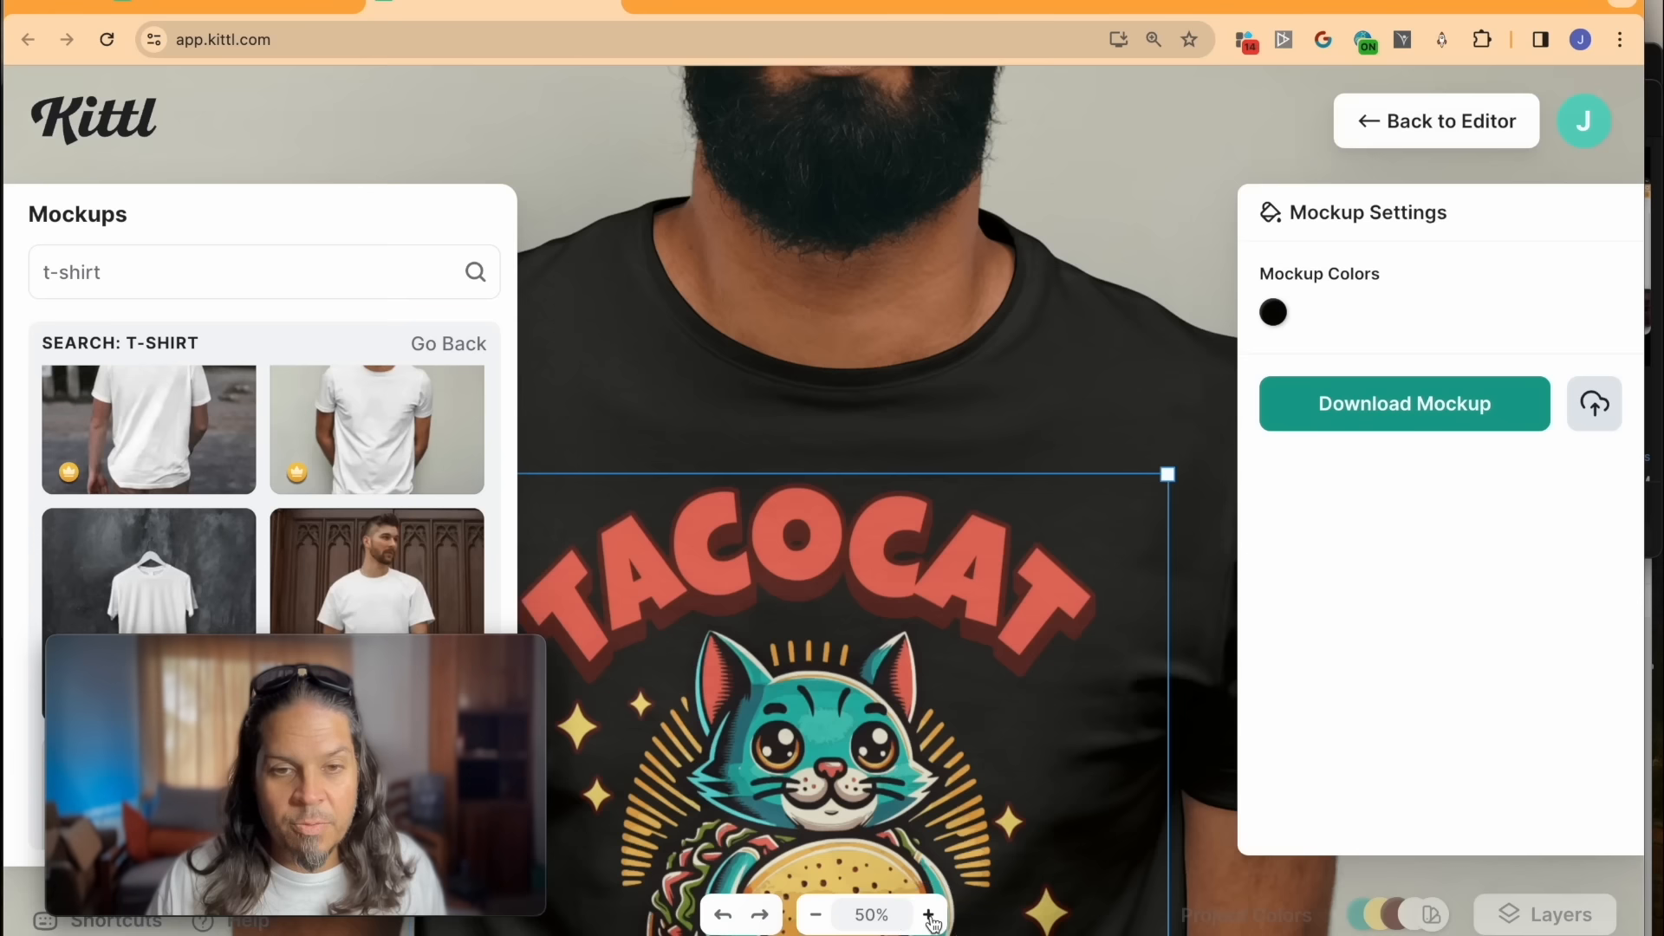
scroll(966, 383, up, 2)
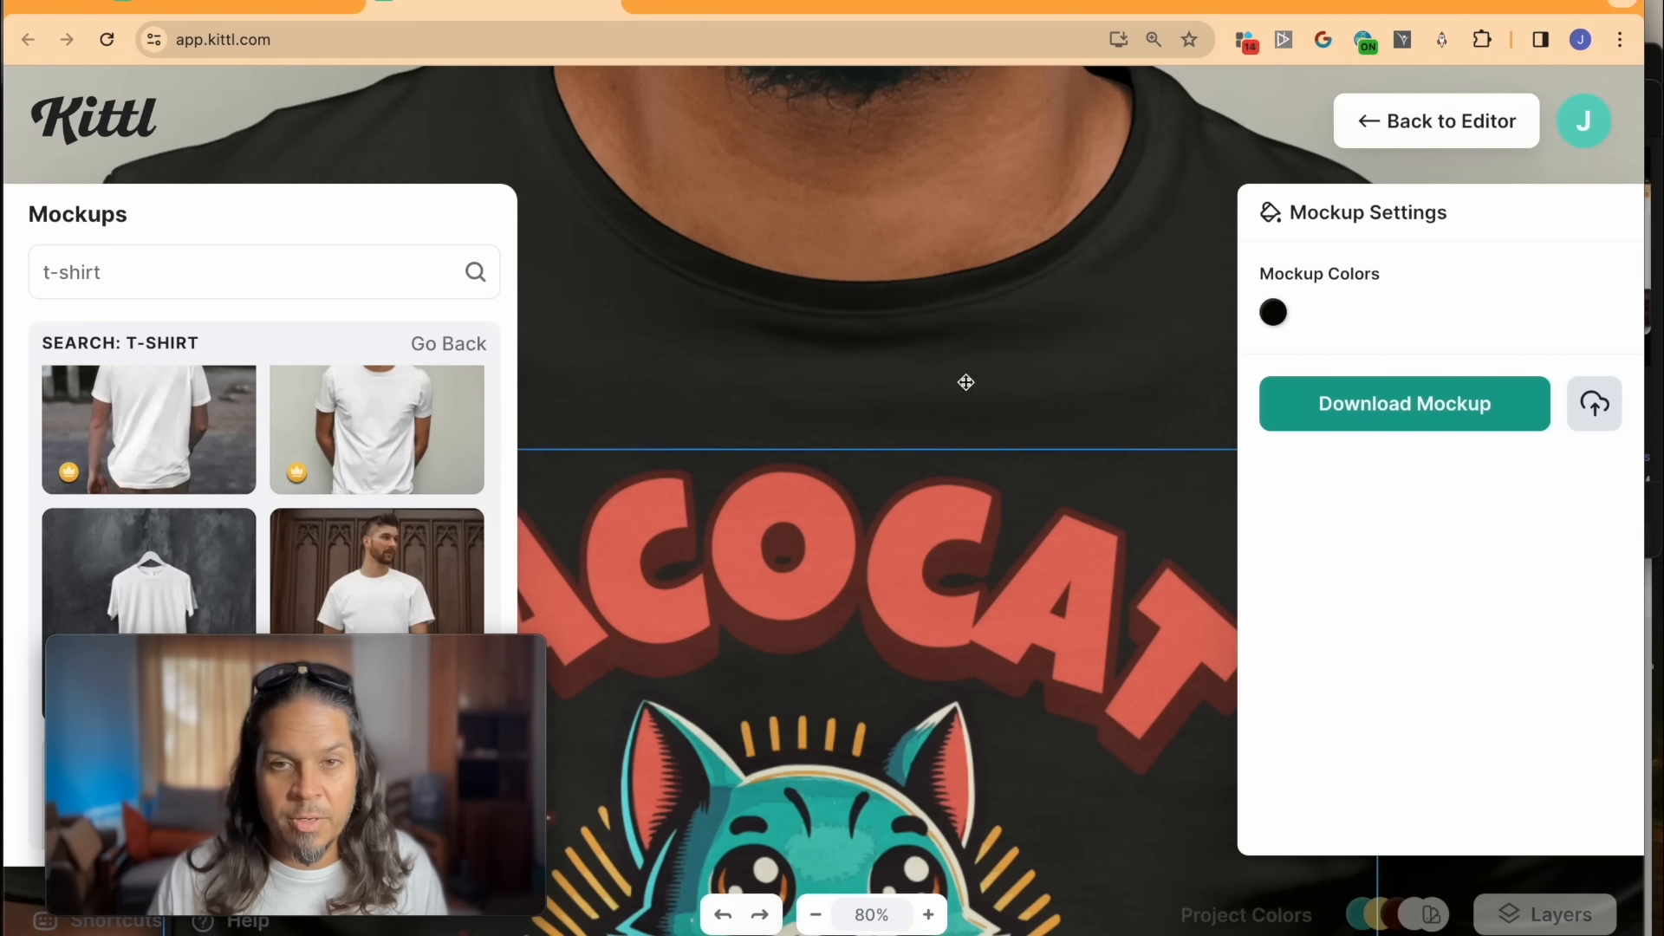
scroll(935, 575, down, 6)
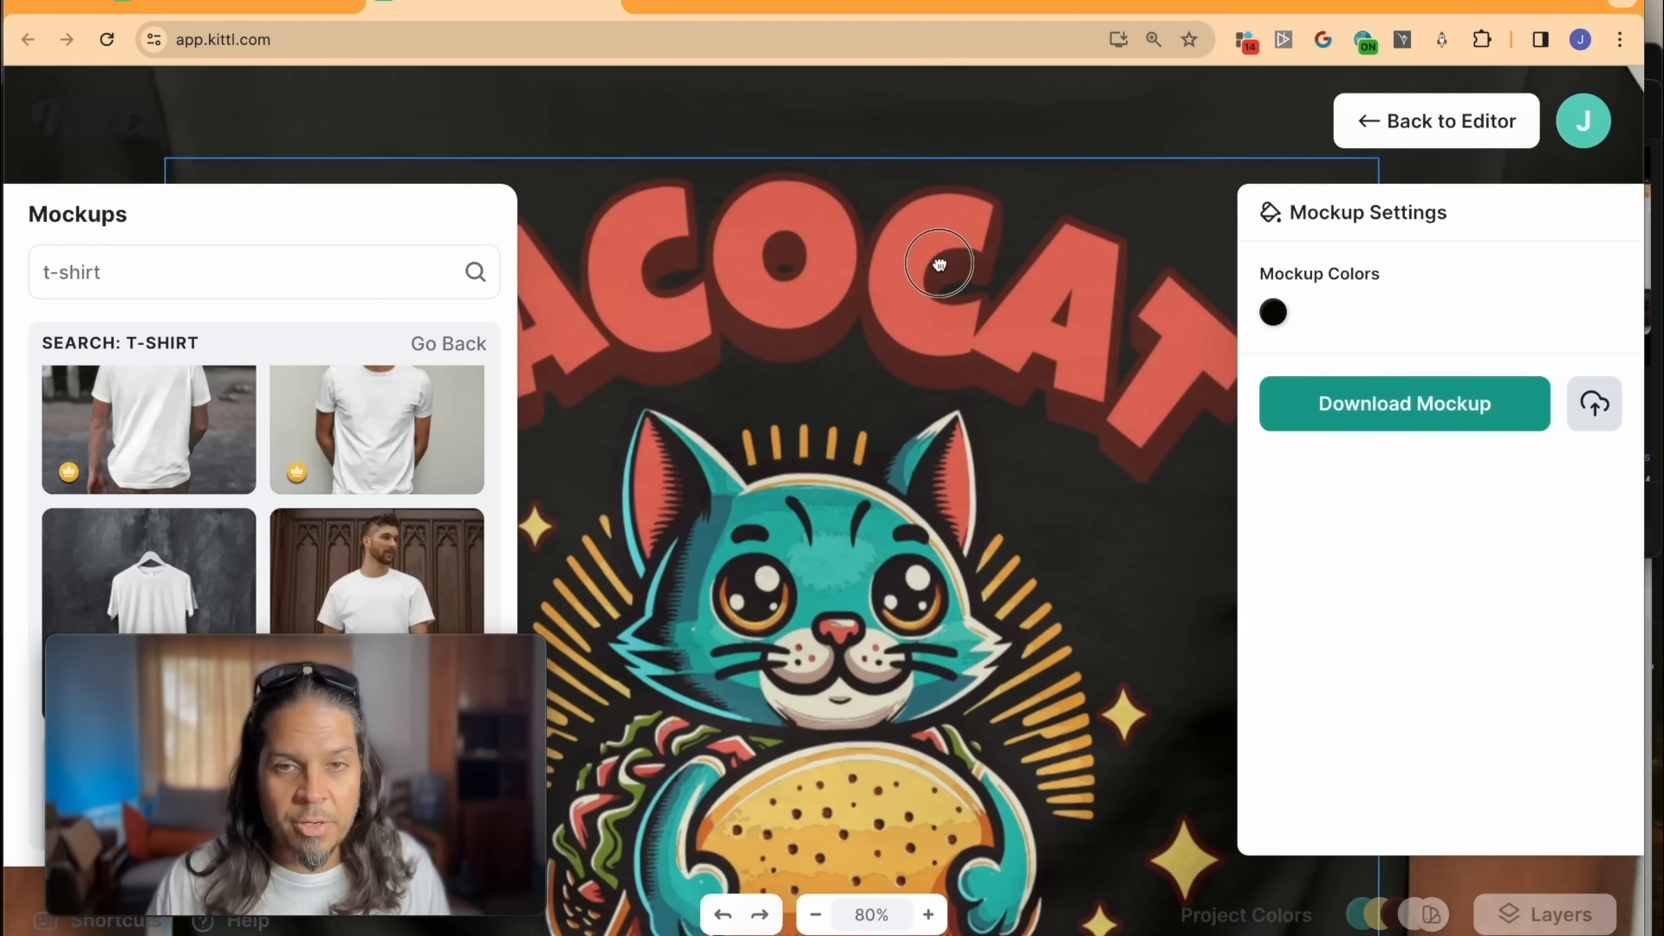
scroll(872, 569, down, 5)
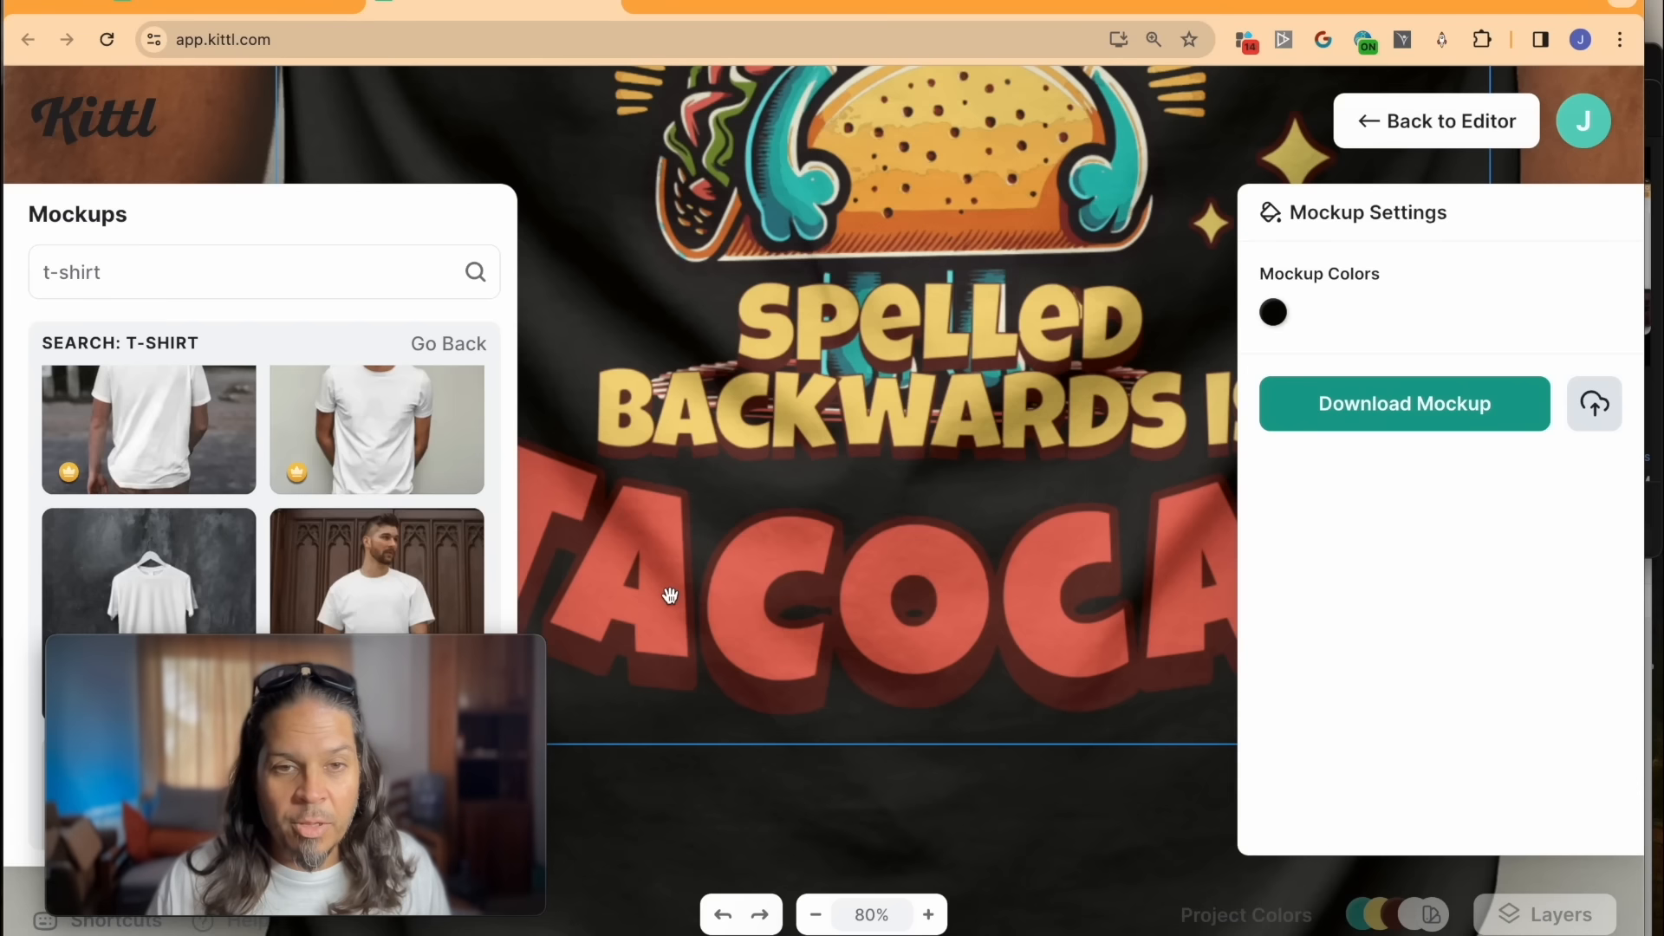
drag(668, 594, 864, 652)
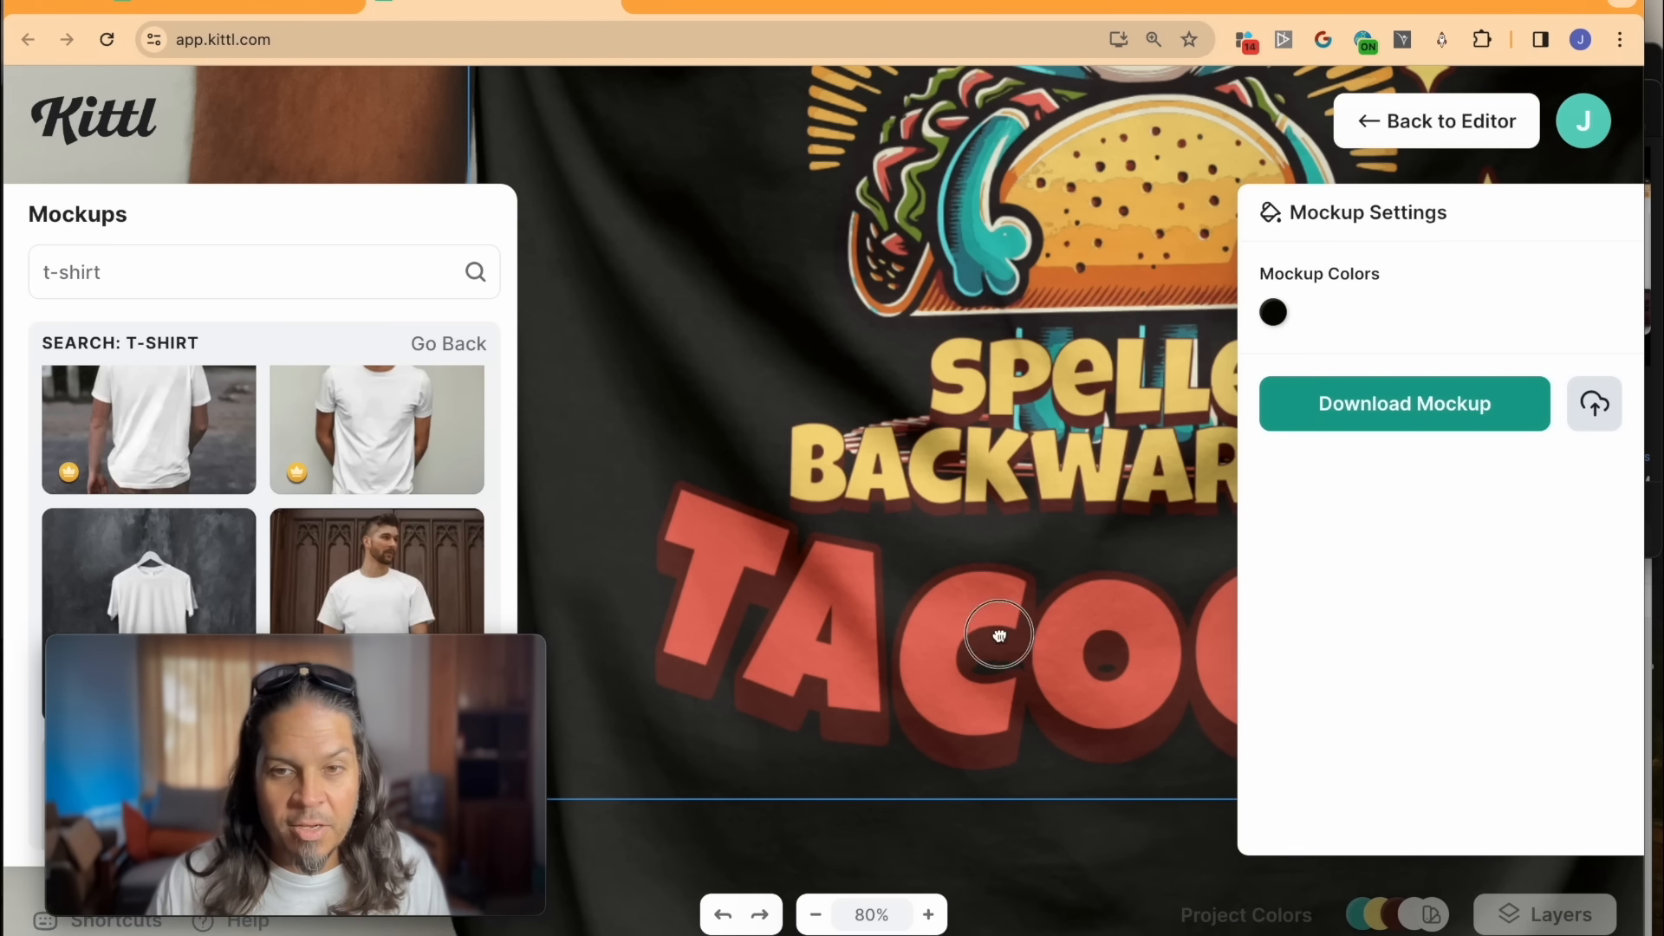
scroll(995, 642, right, 5)
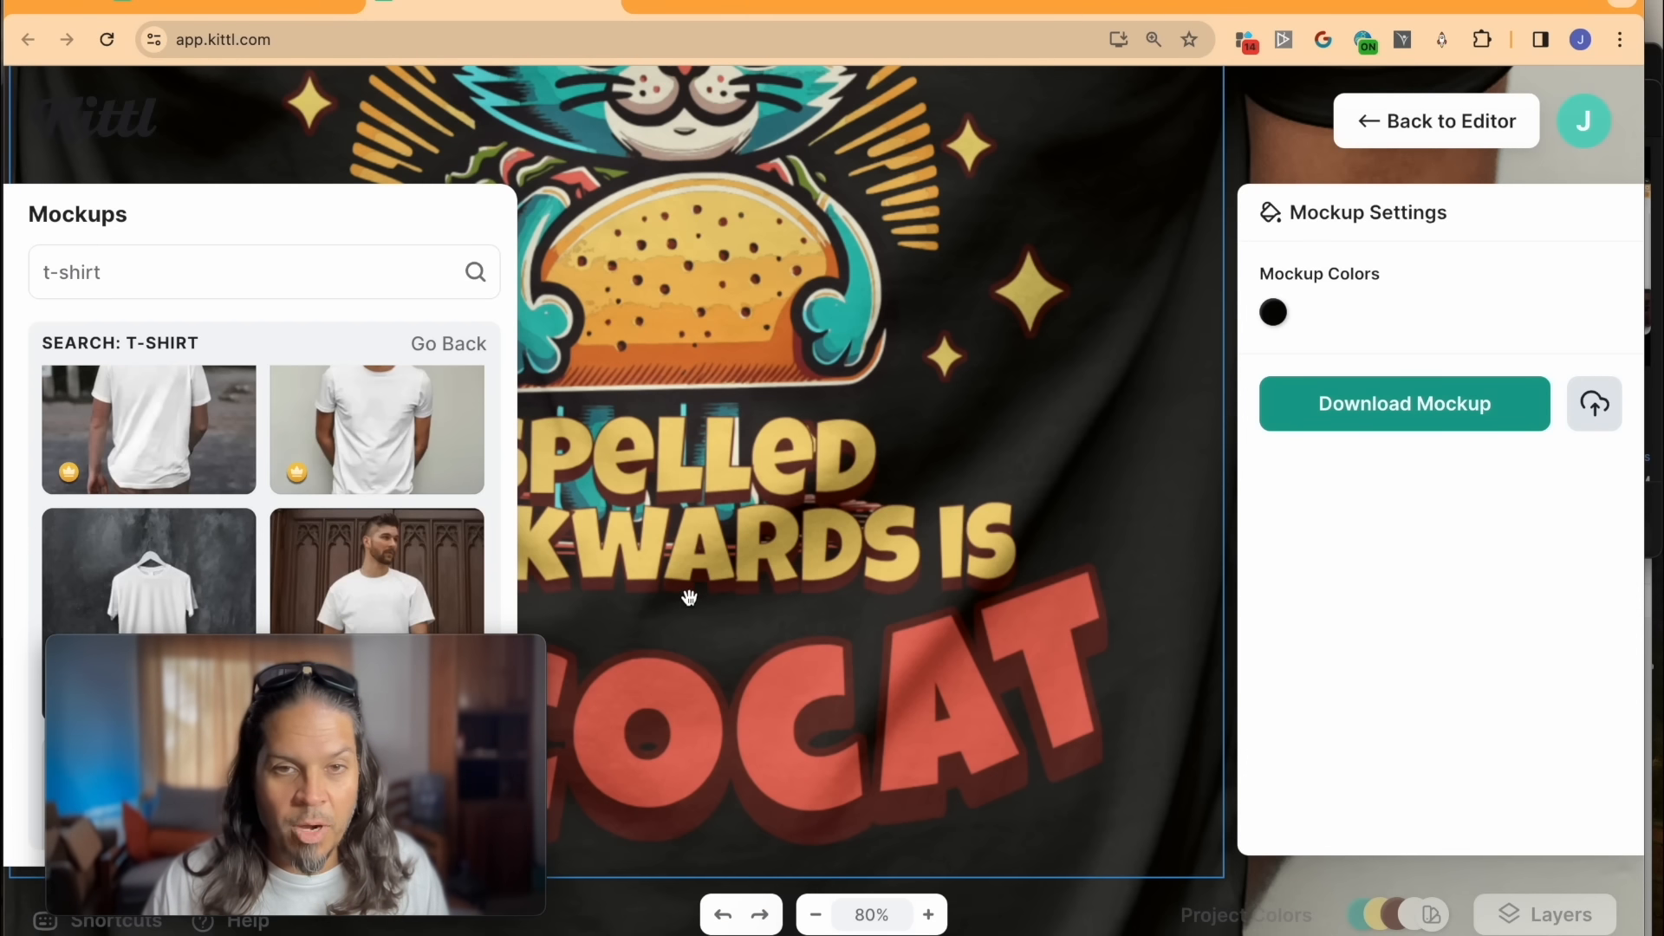
scroll(944, 503, up, 5)
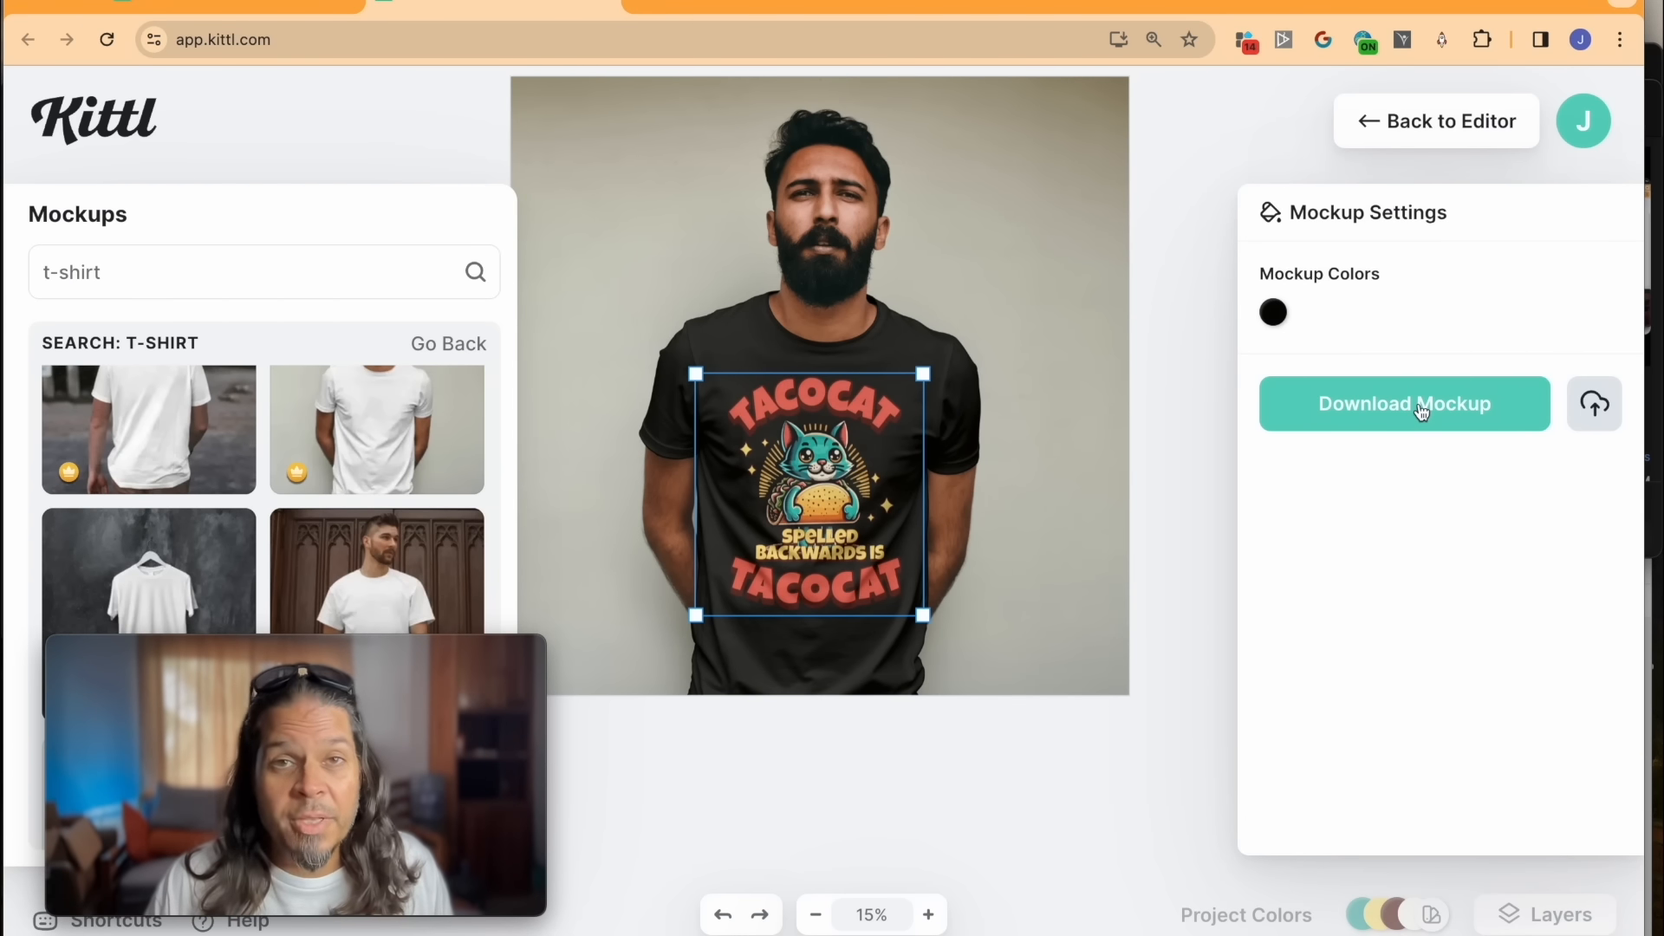
click(1422, 411)
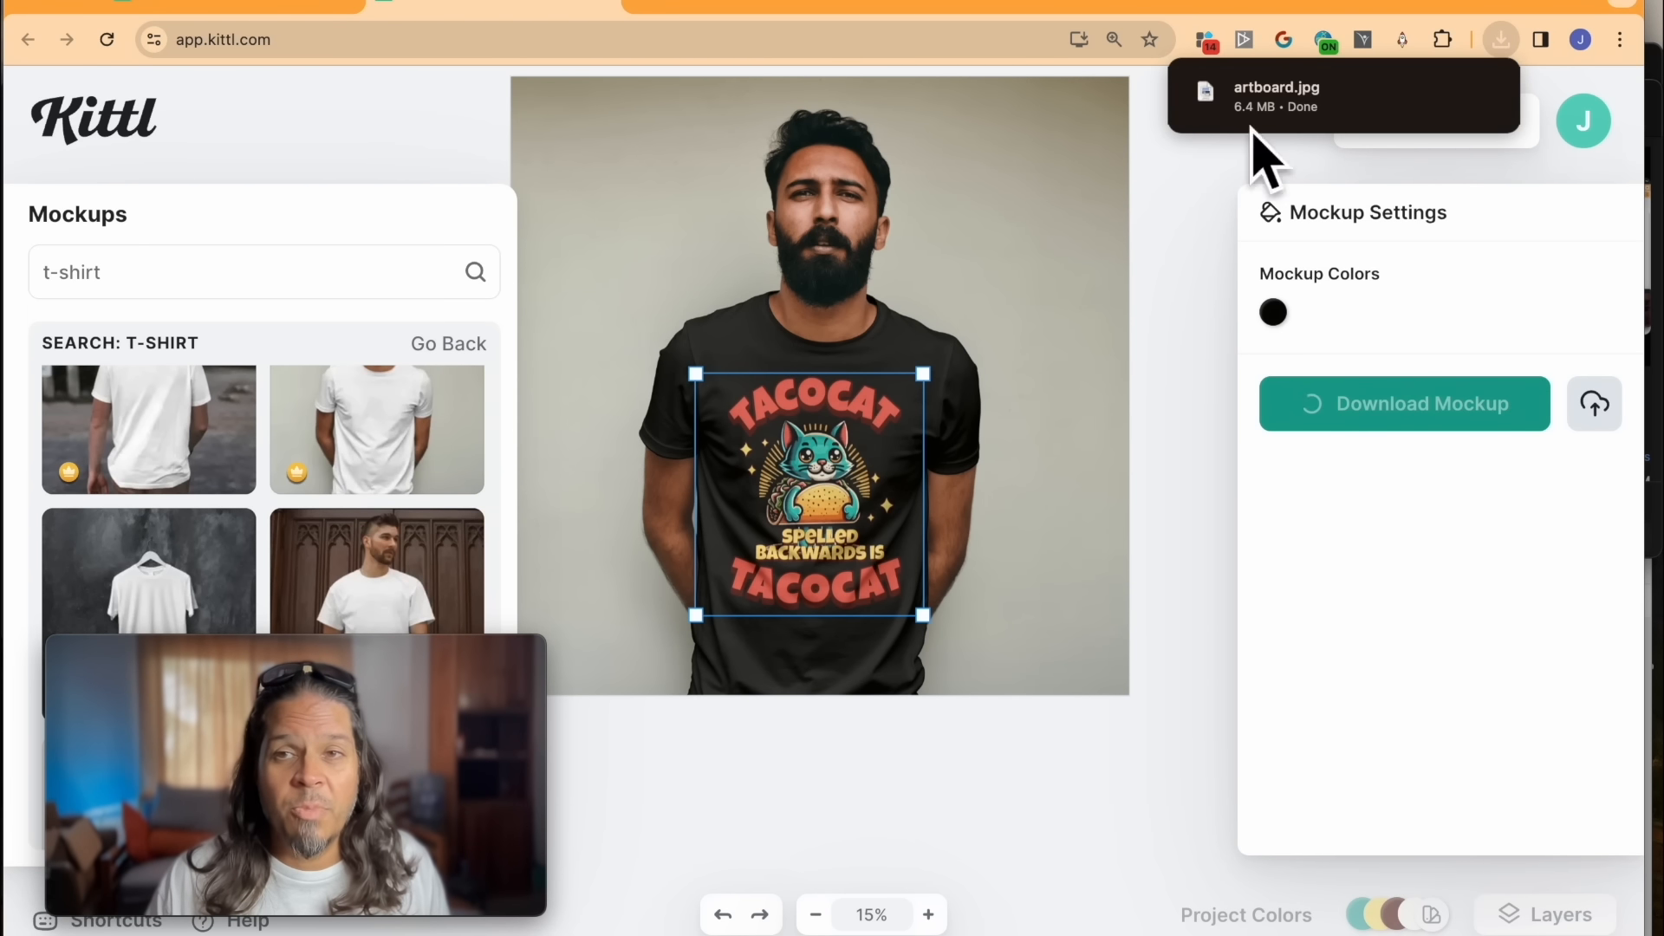